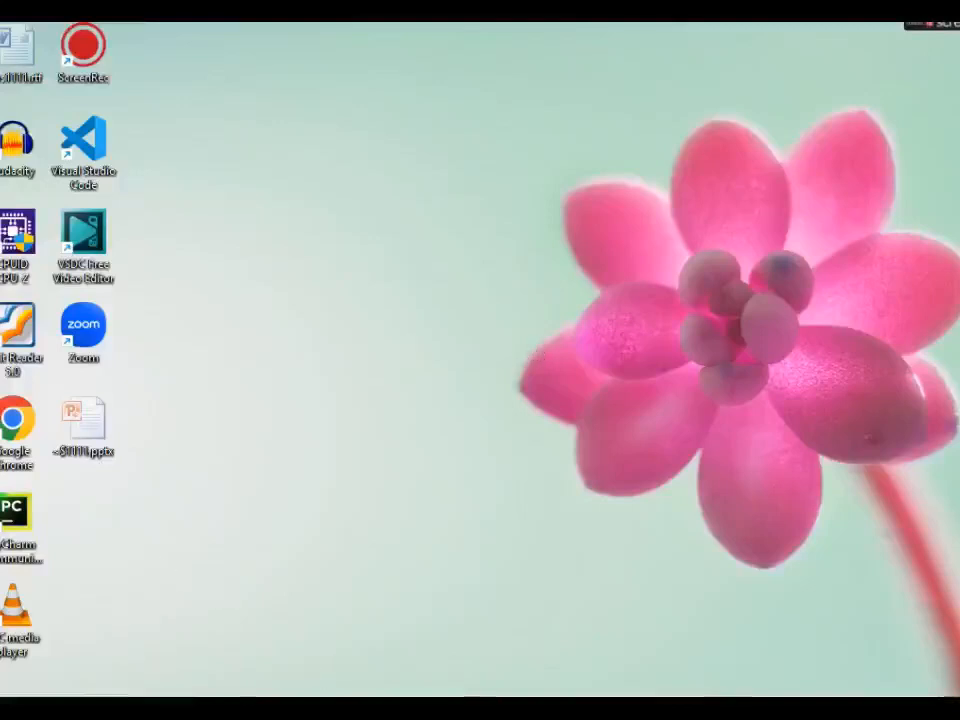
- Open Chrome, search Google for "ensembl genome browser" and open the Ensembl genome browser 109 site
{"action": "double_click", "coordinate": [16, 425]}
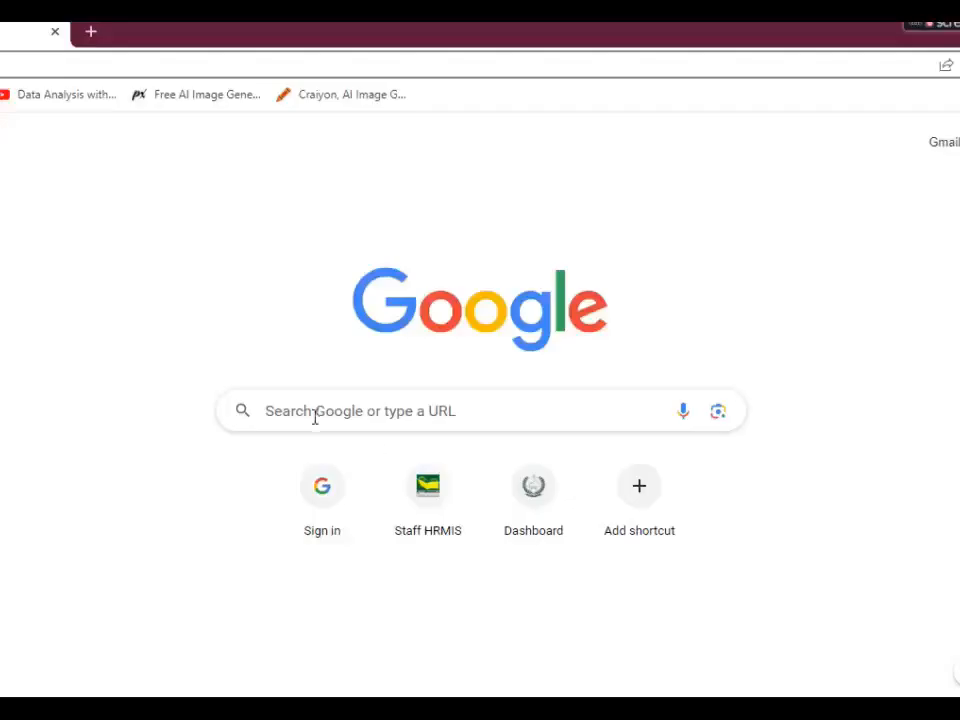
{"action": "left_click", "coordinate": [318, 418]}
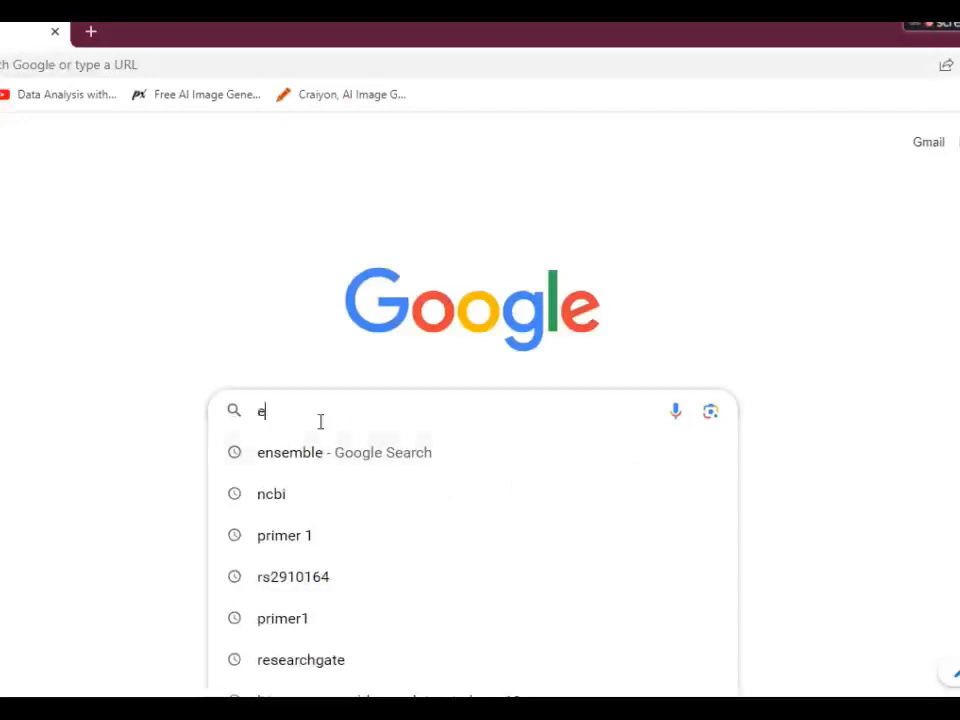
{"action": "type", "text": "nsembl geno"}
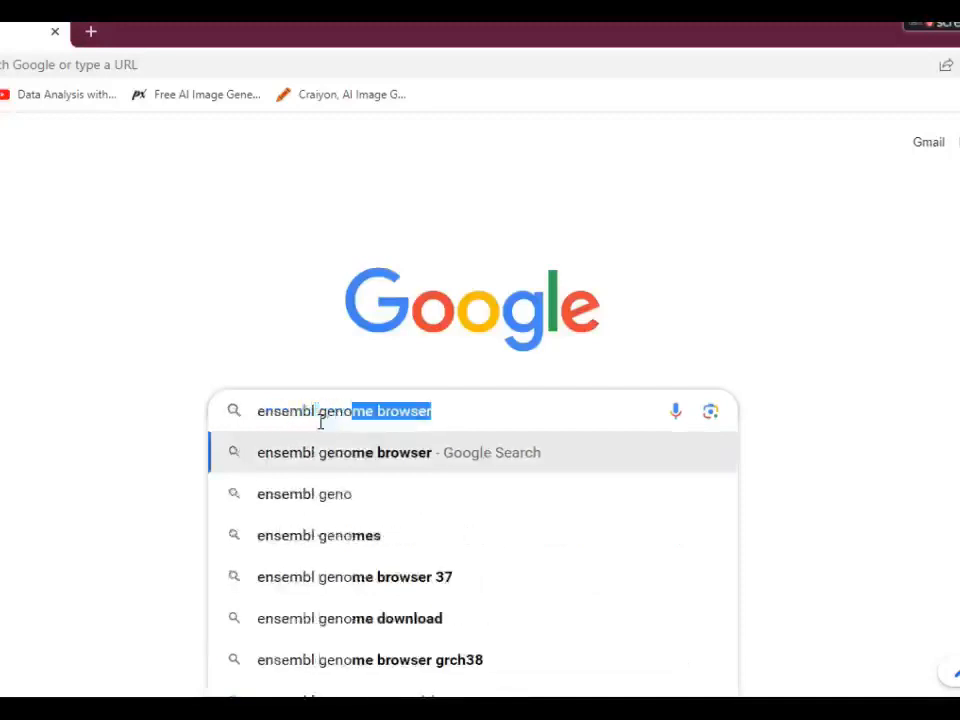
{"action": "key", "text": "Return"}
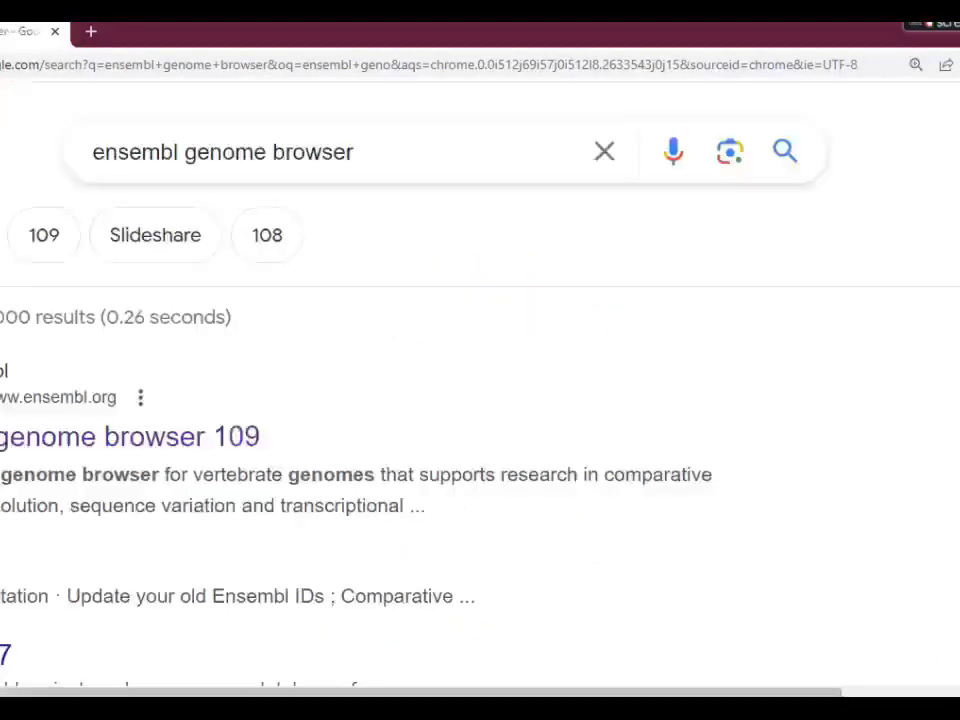
{"action": "key", "text": "alt+f"}
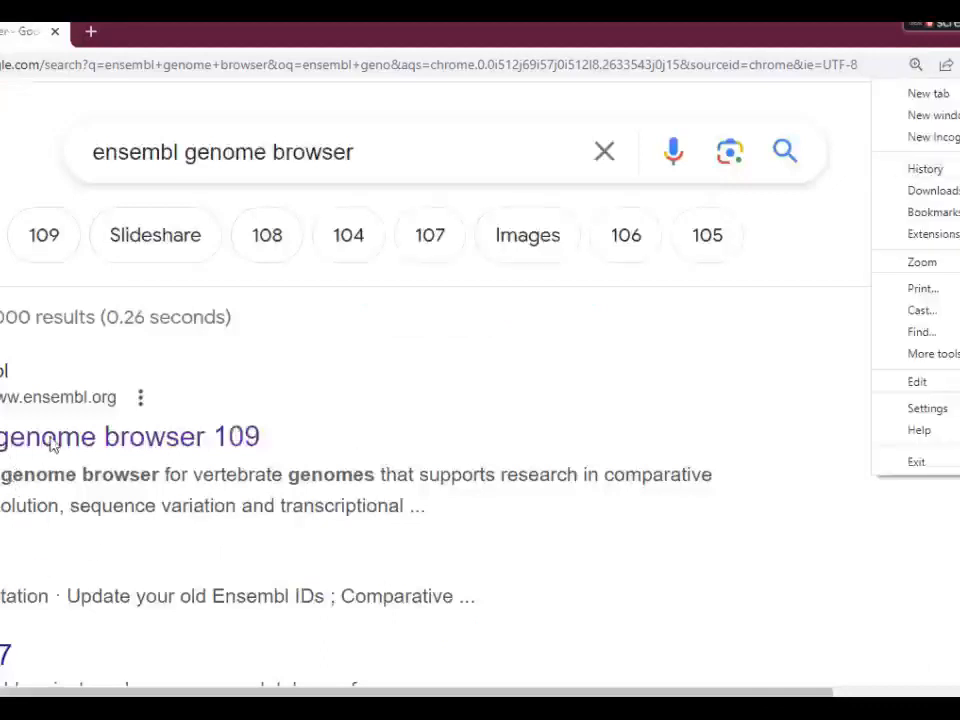
{"action": "left_click", "coordinate": [305, 401]}
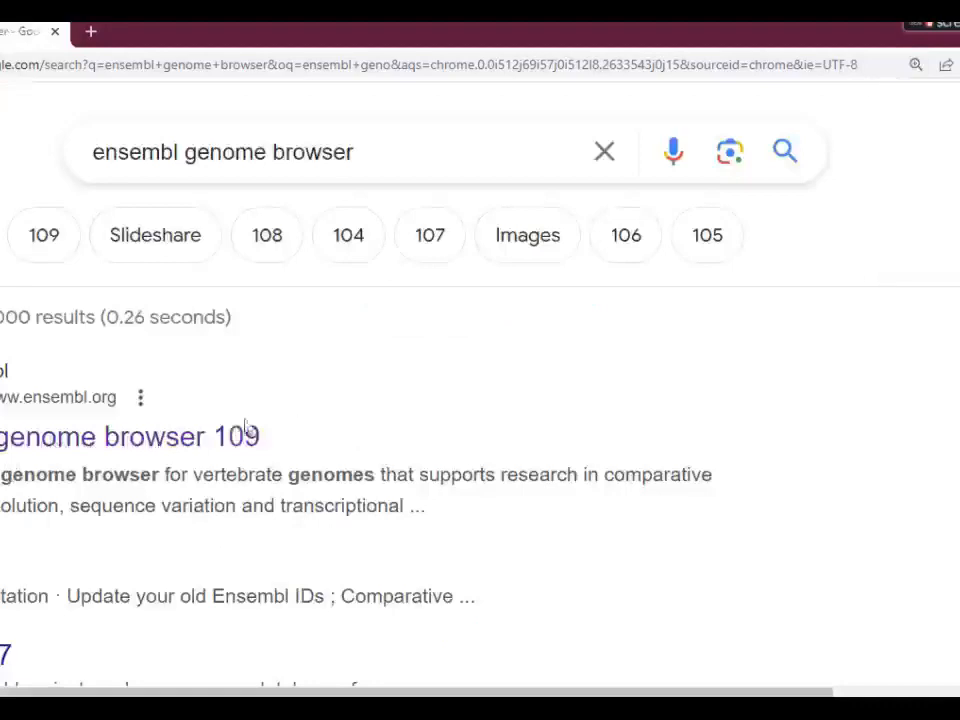
{"action": "left_click", "coordinate": [153, 437]}
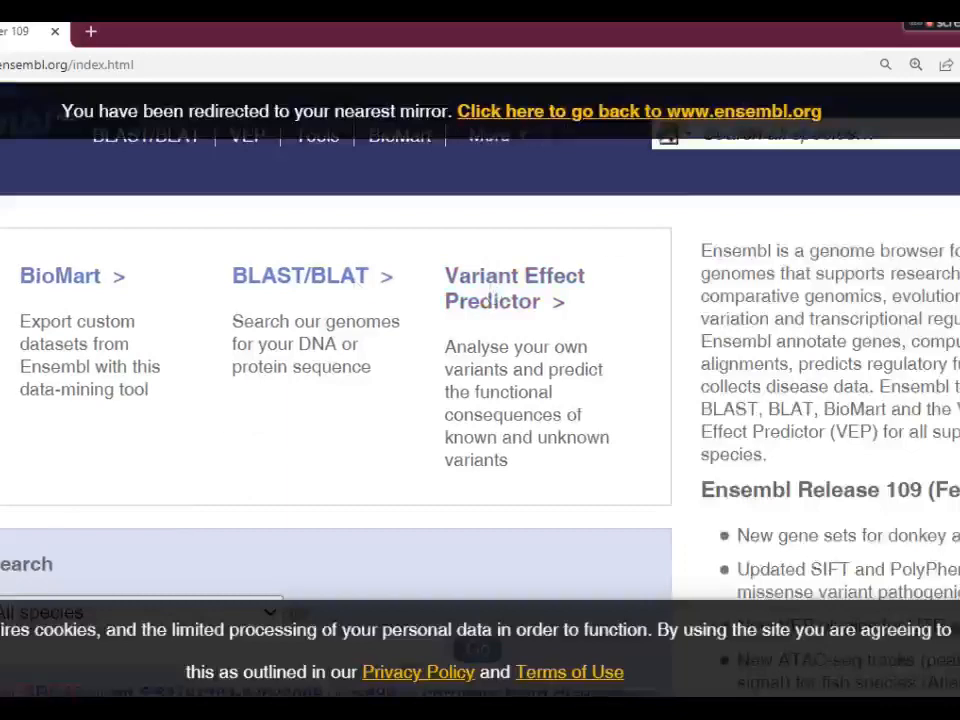
- Search Ensembl for the variant rs2910164 with the species set to Human
{"action": "scroll", "coordinate": [488, 90], "scroll_direction": "down", "scroll_amount": 3}
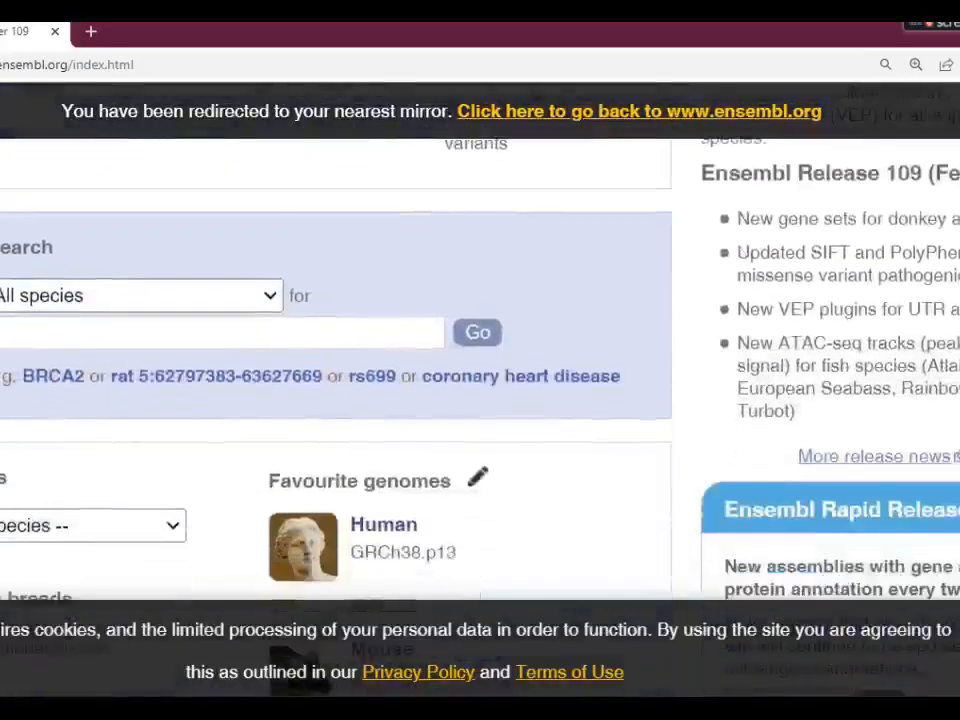
{"action": "left_click", "coordinate": [270, 298]}
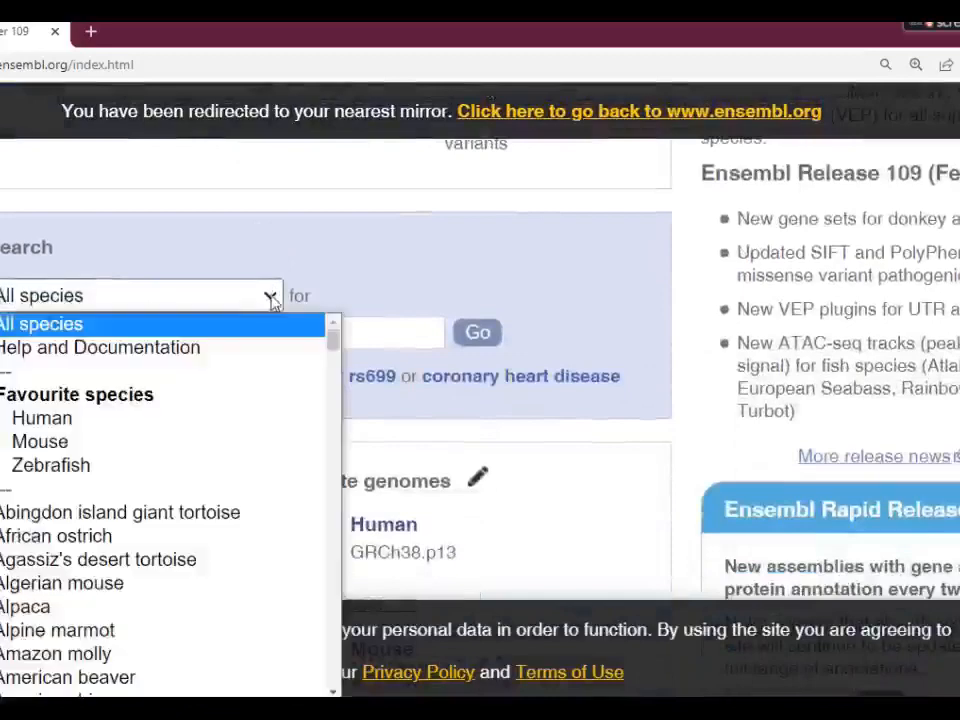
{"action": "left_click", "coordinate": [62, 428]}
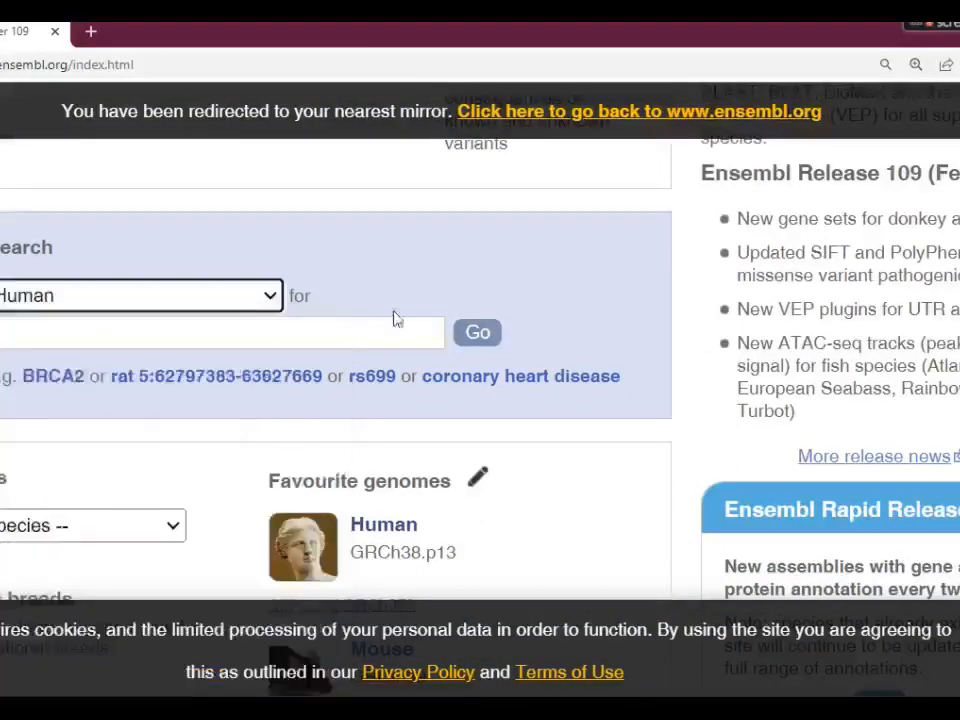
{"action": "left_click", "coordinate": [92, 338]}
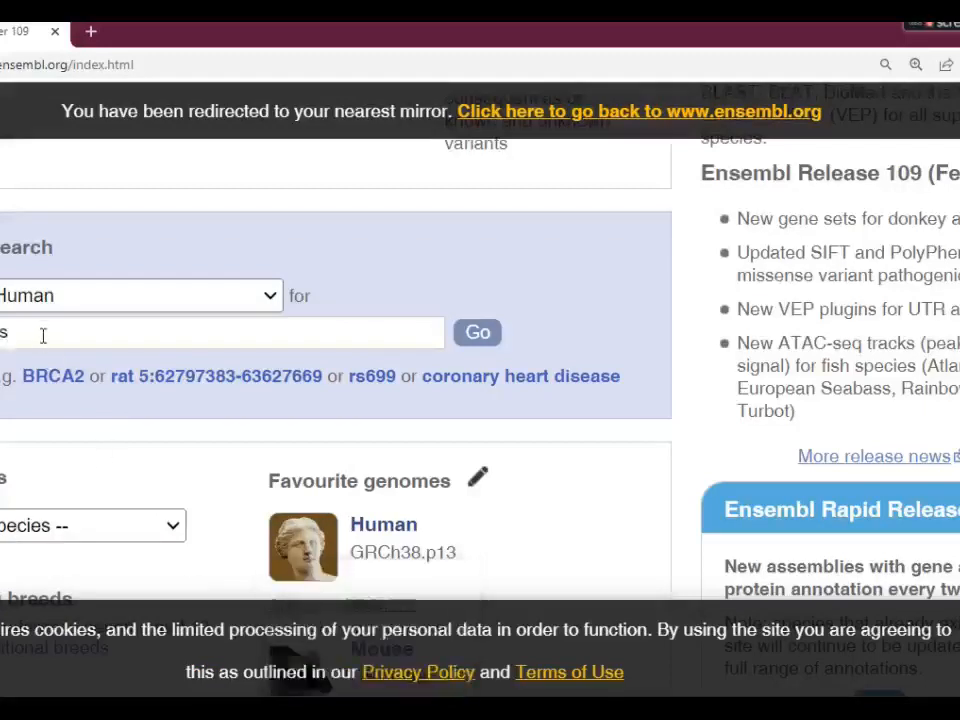
{"action": "type", "text": "910164"}
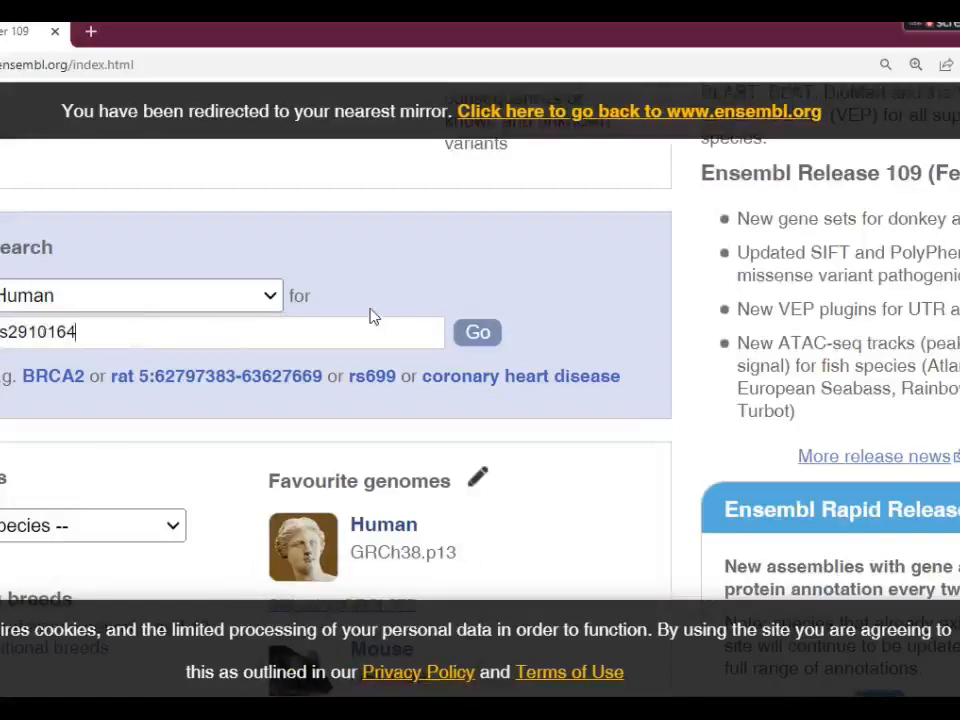
{"action": "left_click", "coordinate": [476, 335]}
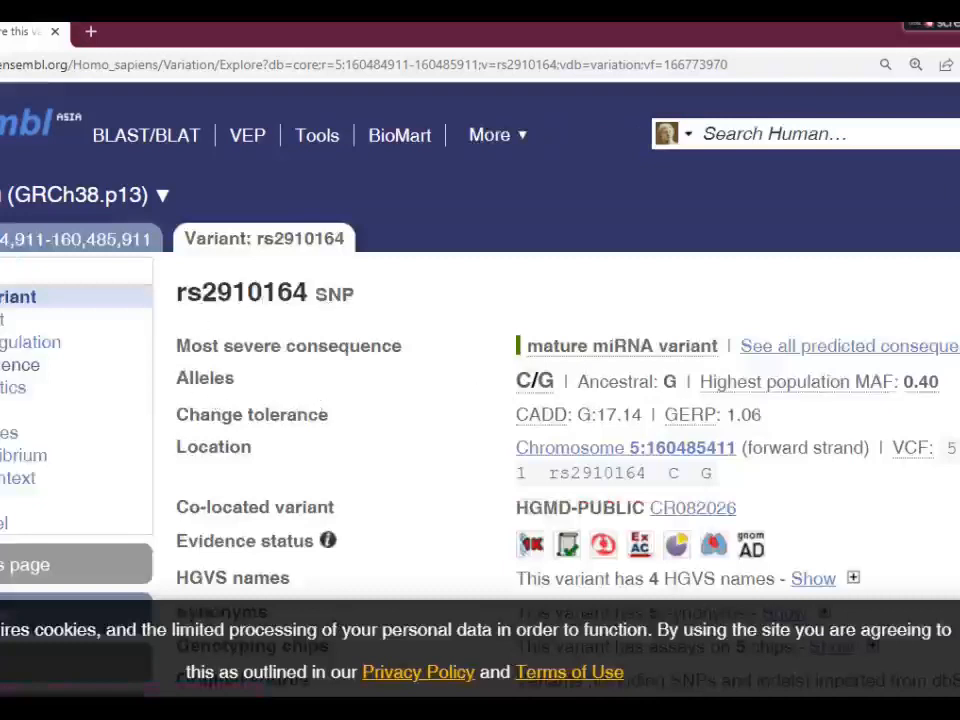
- Copy the C/G alleles value from the rs2910164 variant summary
{"action": "scroll", "coordinate": [480, 390], "scroll_direction": "down", "scroll_amount": 1}
{"action": "scroll", "coordinate": [480, 390], "scroll_direction": "up", "scroll_amount": 1}
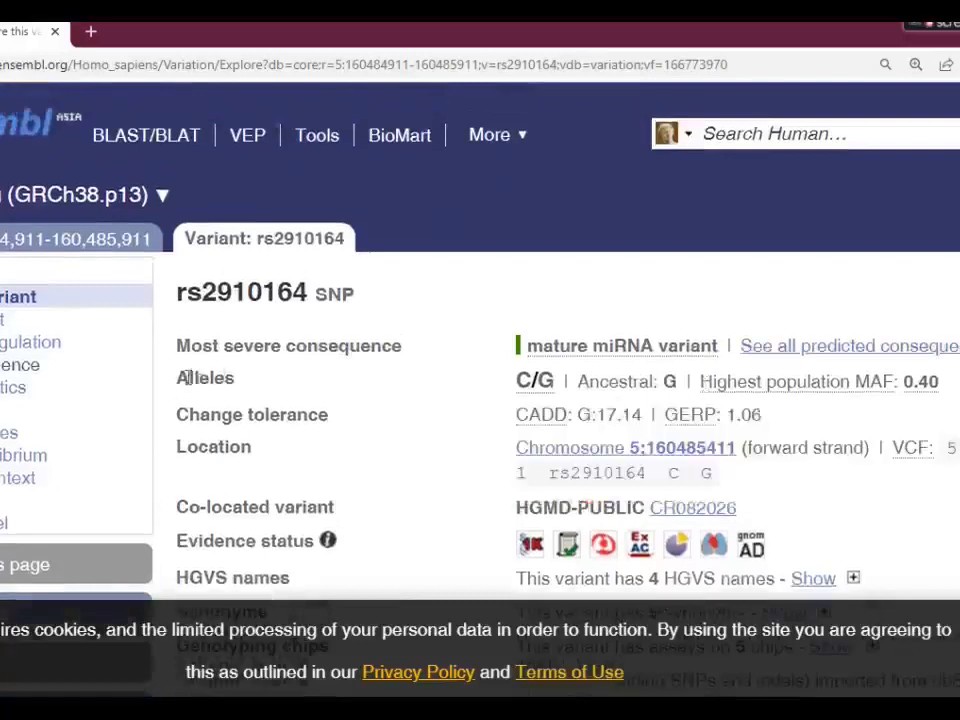
{"action": "left_click_drag", "start_coordinate": [516, 381], "coordinate": [554, 382]}
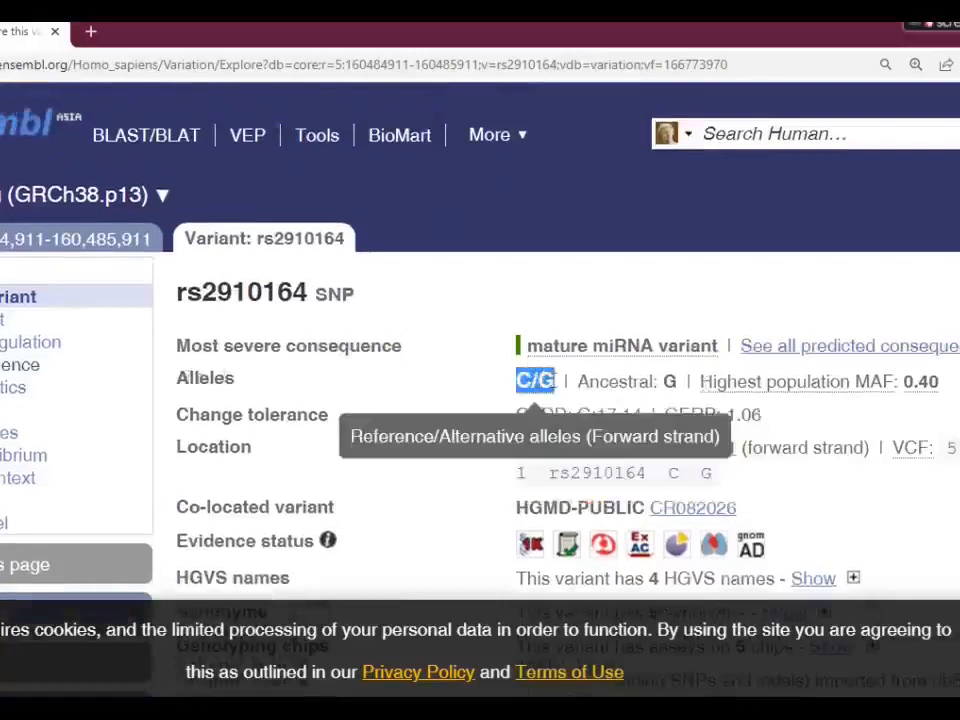
{"action": "right_click", "coordinate": [554, 383]}
{"action": "left_click", "coordinate": [574, 397]}
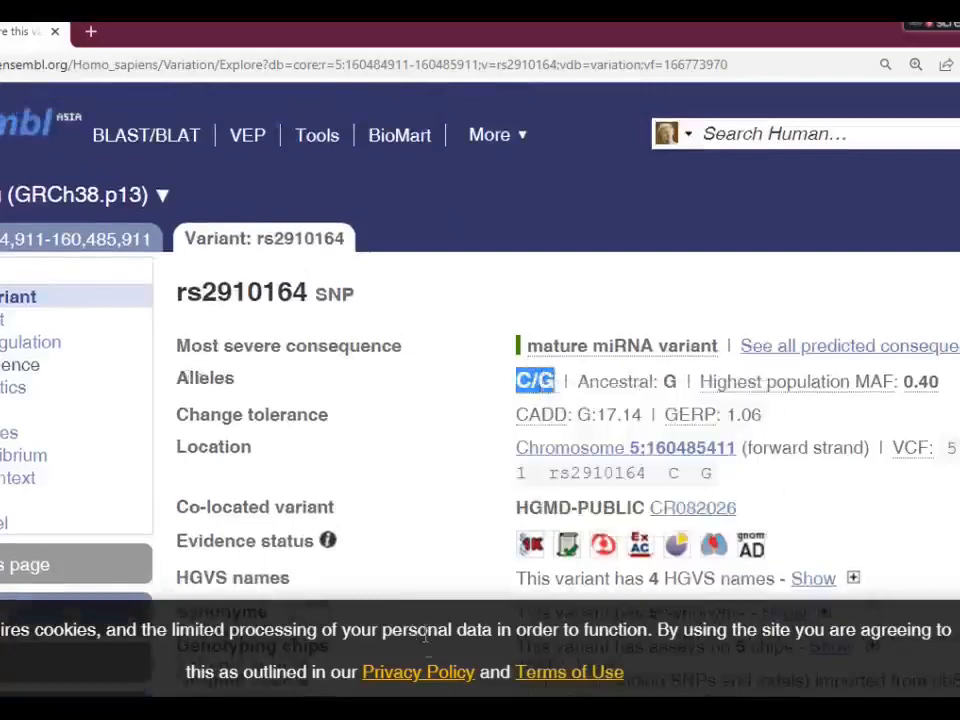
- Switch to the Word document rs1111.rtf, enter the label "Variants" and paste the copied alleles after it, spaced apart from the label
{"action": "key", "text": "alt+Tab"}
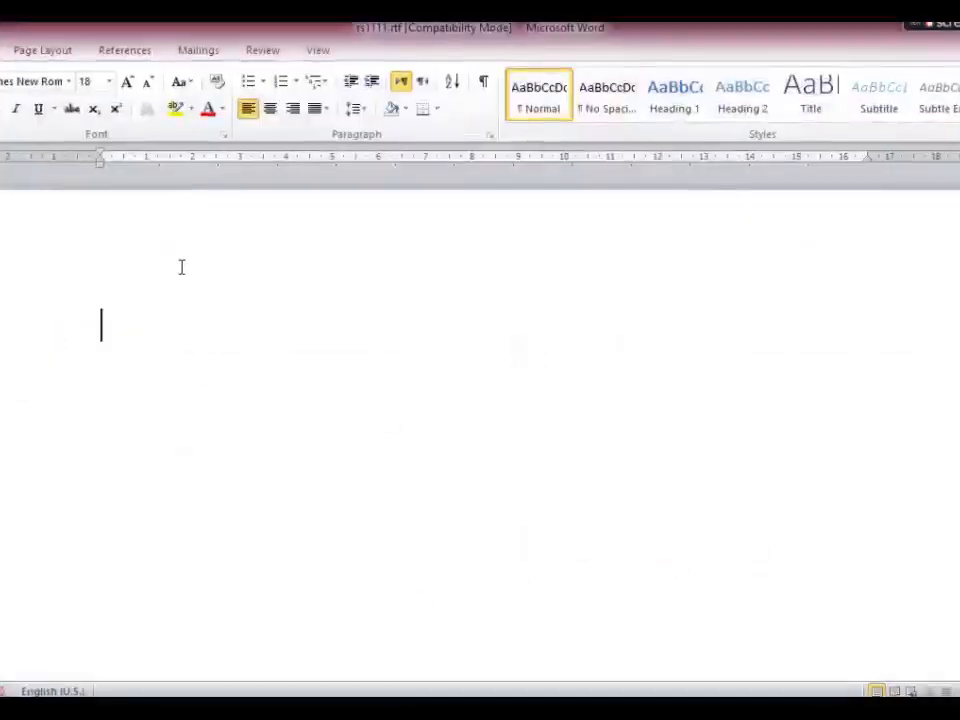
{"action": "type", "text": "va"}
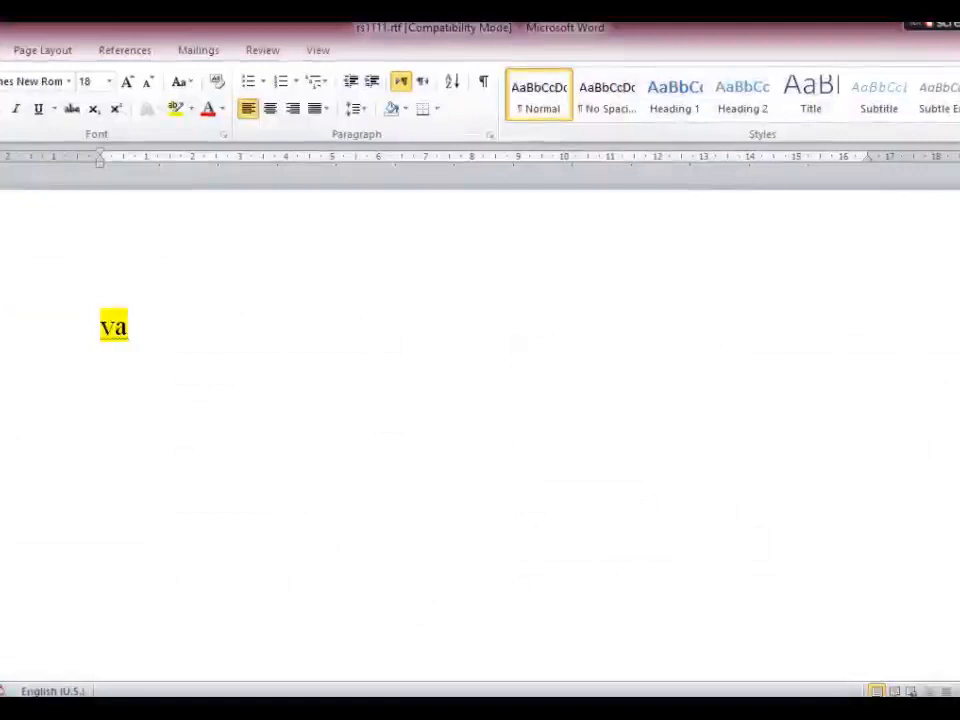
{"action": "type", "text": "riants"}
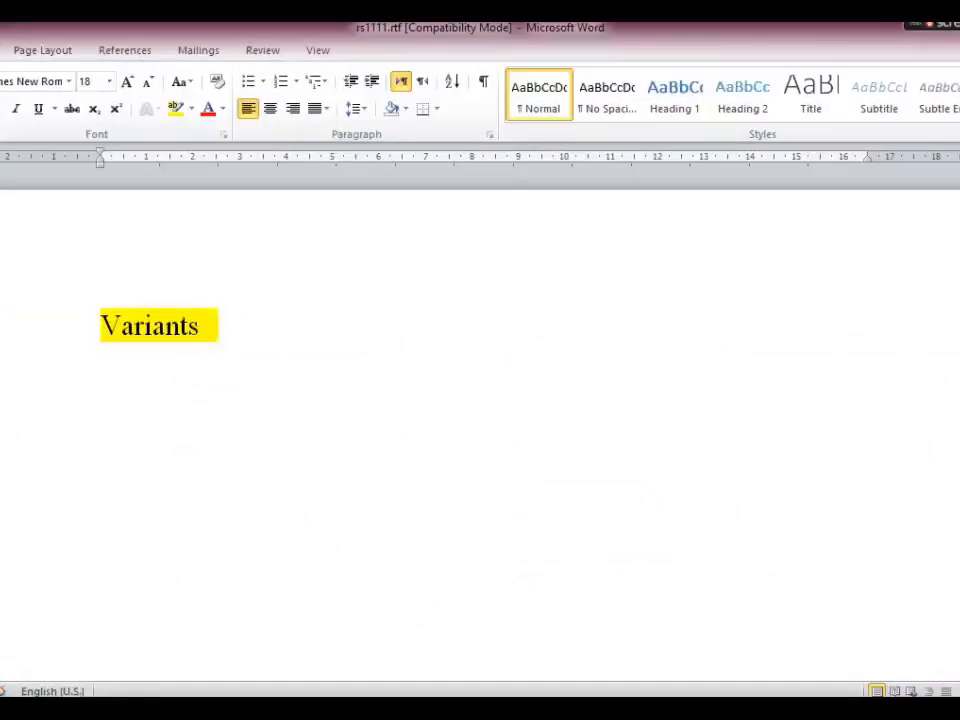
{"action": "key", "text": "ctrl+v"}
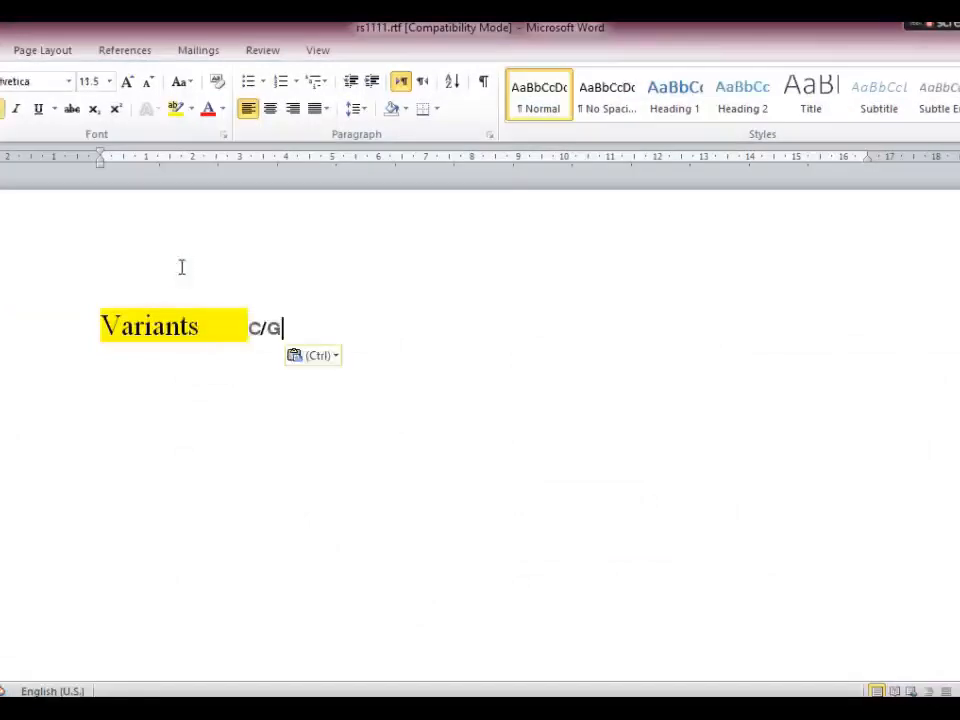
{"action": "left_click", "coordinate": [248, 327]}
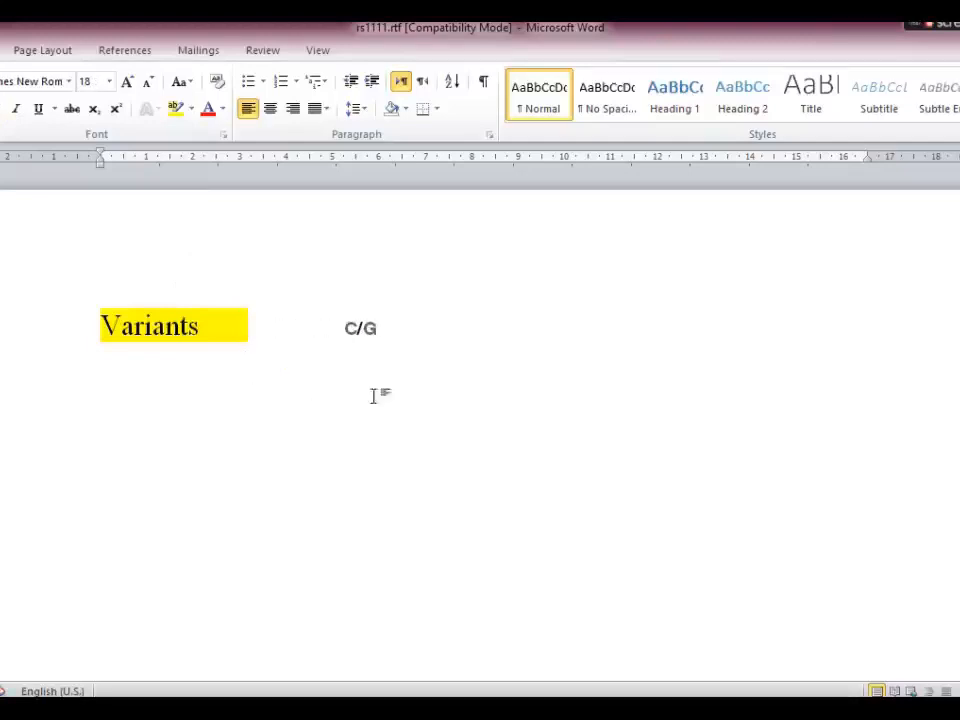
{"action": "left_click", "coordinate": [423, 332]}
- Return to the Ensembl variant page in Chrome and copy the location "Chromosome 5:160485411"
{"action": "left_click", "coordinate": [392, 708]}
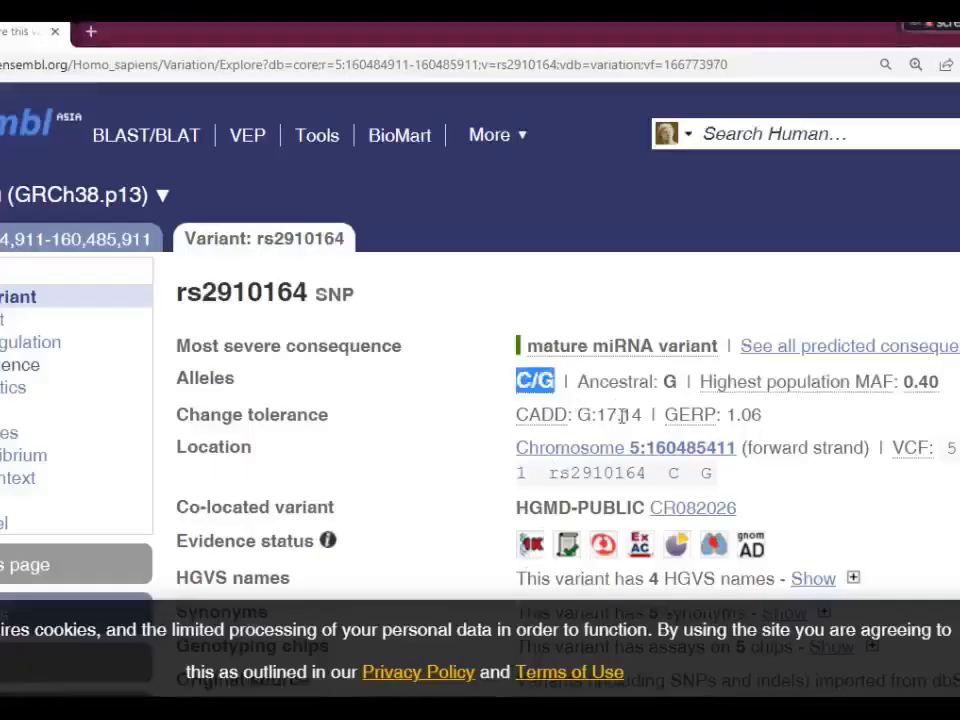
{"action": "left_click_drag", "start_coordinate": [507, 457], "coordinate": [737, 450]}
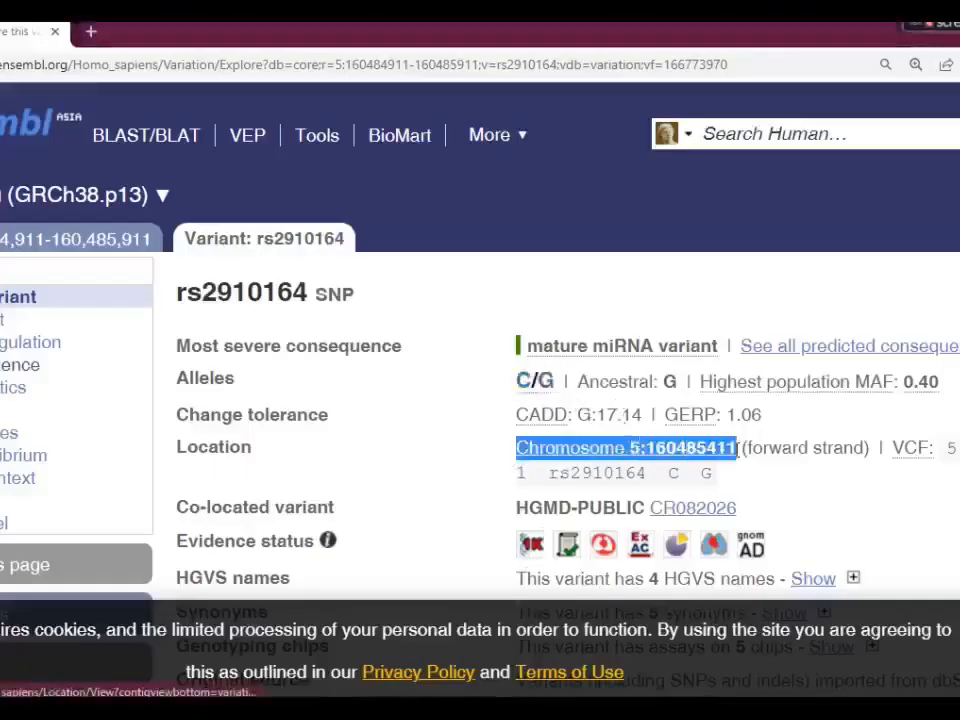
{"action": "right_click", "coordinate": [731, 455]}
{"action": "left_click", "coordinate": [770, 308]}
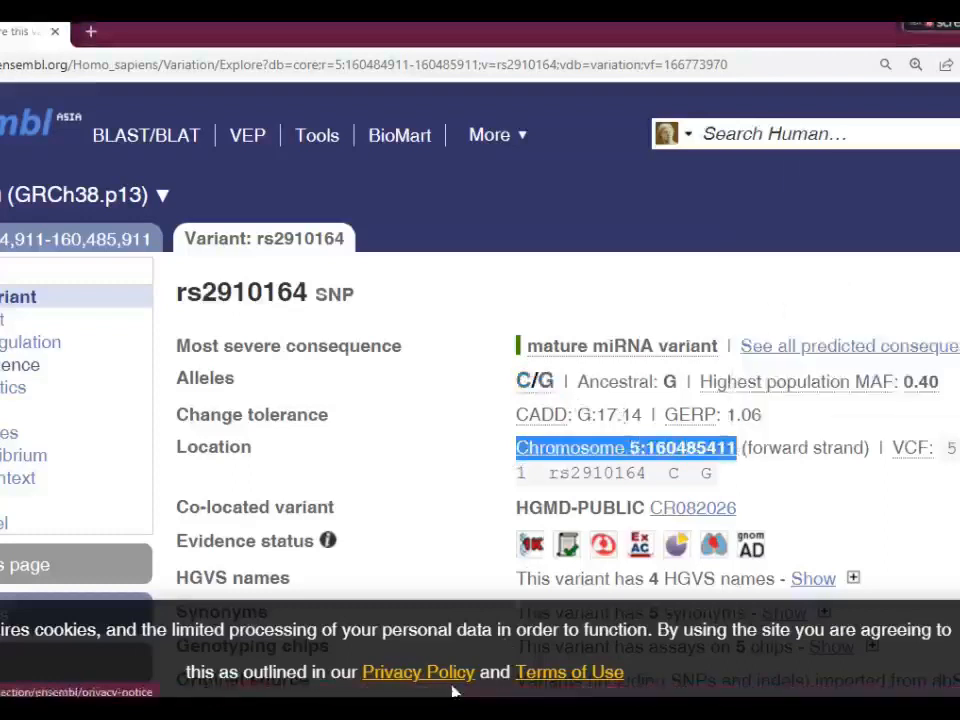
- In the Word document, add the label "Location of the variant" below the Variants line and paste the copied location beside it
{"action": "left_click", "coordinate": [432, 712]}
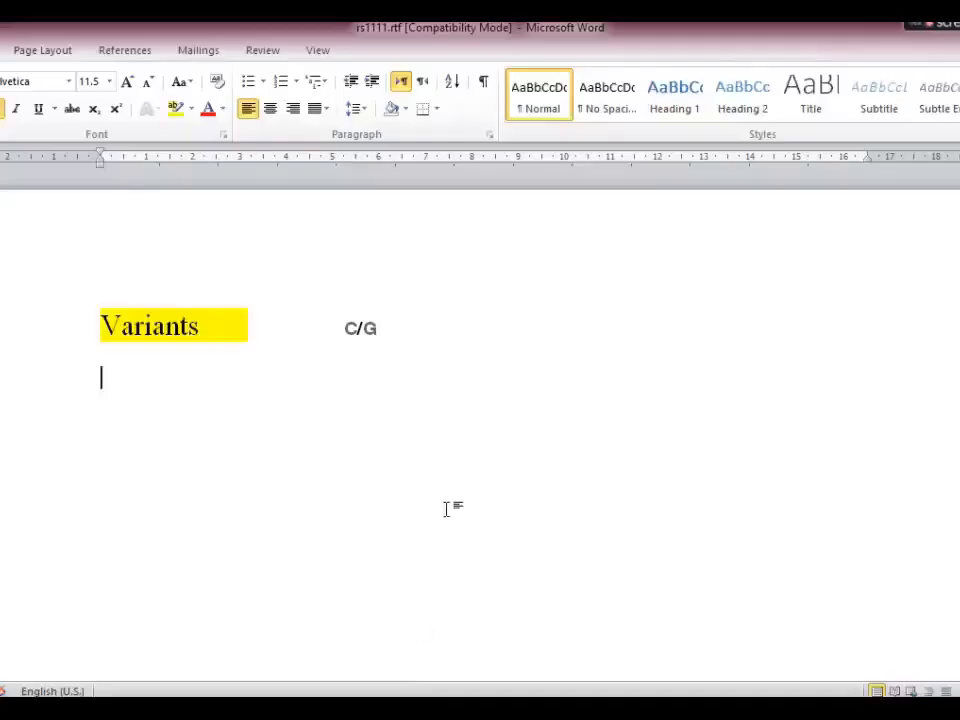
{"action": "type", "text": "location of the"}
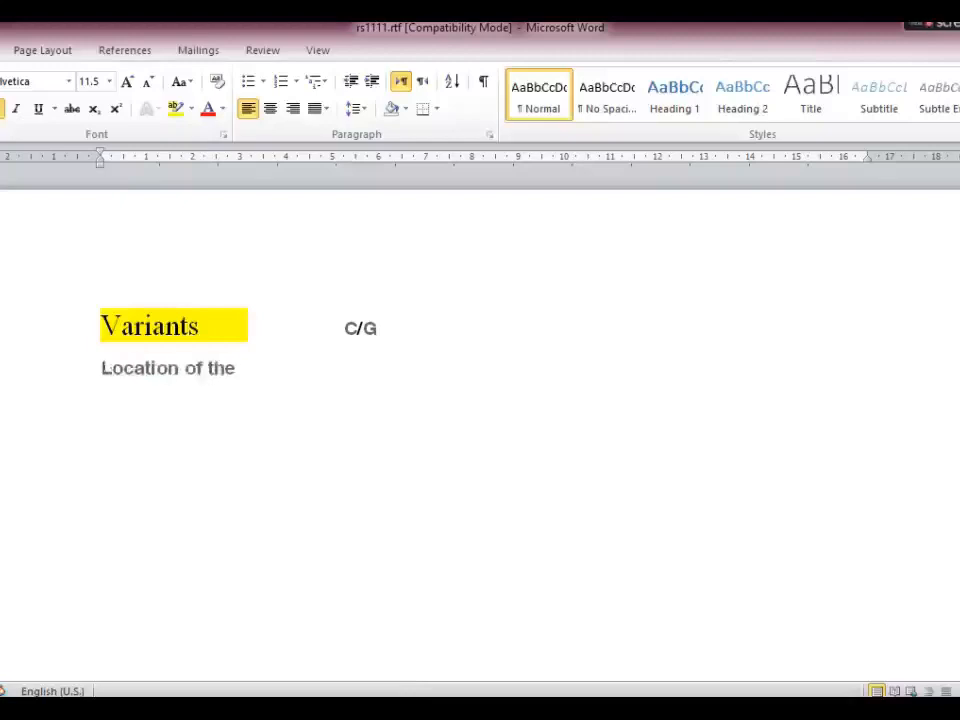
{"action": "type", "text": " variant"}
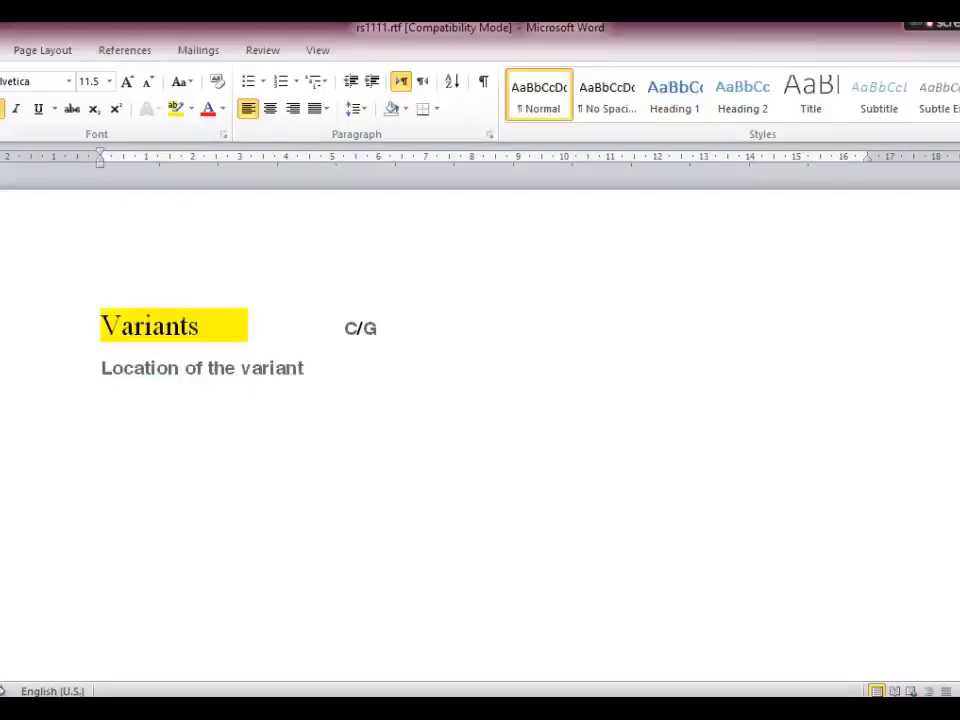
{"action": "key", "text": "ctrl+v"}
- Format the pasted chromosome location in Times New Roman, size 16, and start a new line below it
{"action": "left_click_drag", "start_coordinate": [531, 367], "coordinate": [341, 384]}
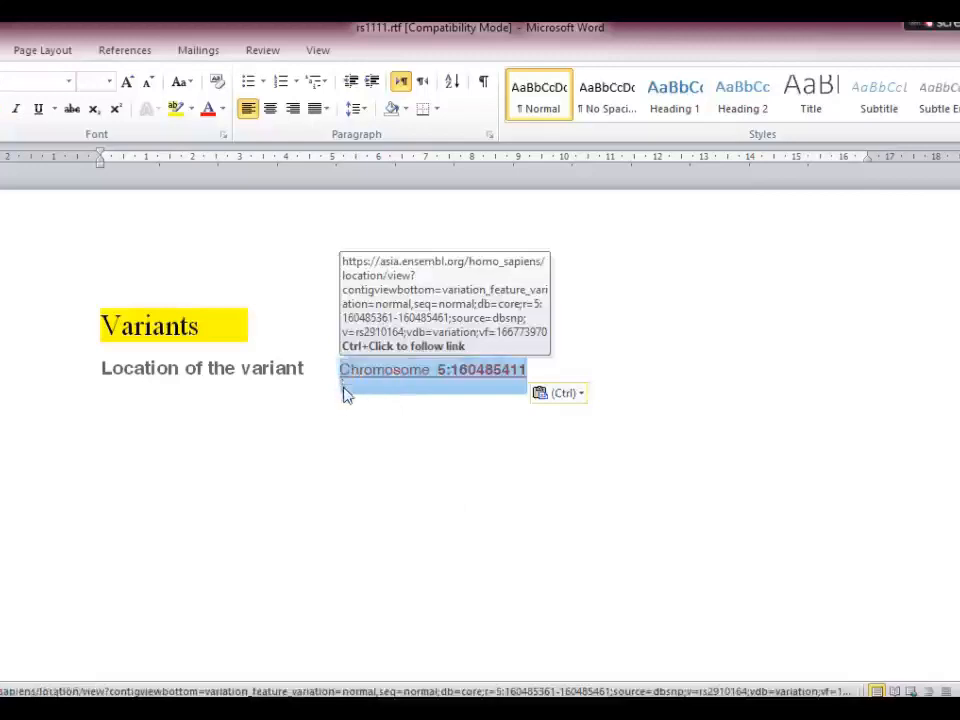
{"action": "left_click", "coordinate": [68, 81]}
{"action": "left_click", "coordinate": [71, 172]}
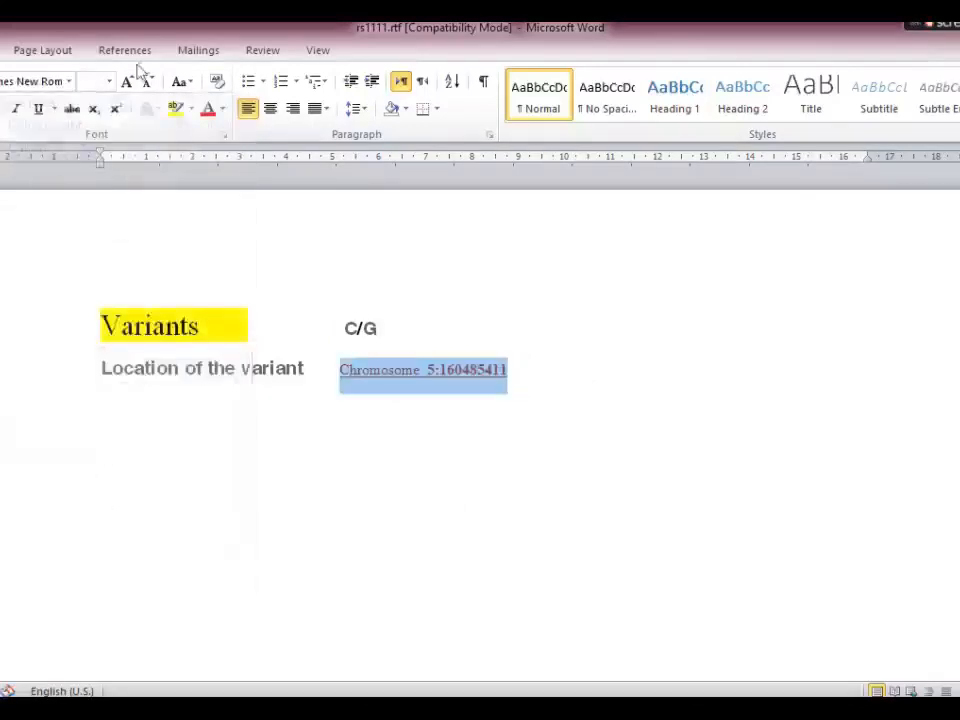
{"action": "left_click", "coordinate": [126, 81]}
{"action": "left_click", "coordinate": [109, 82]}
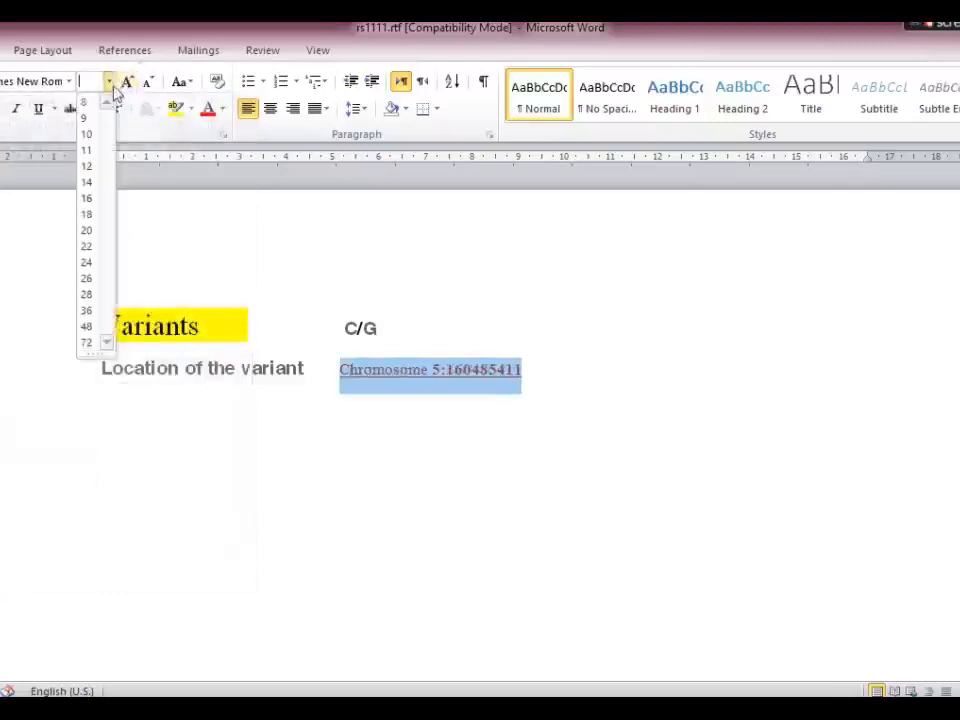
{"action": "left_click", "coordinate": [88, 200]}
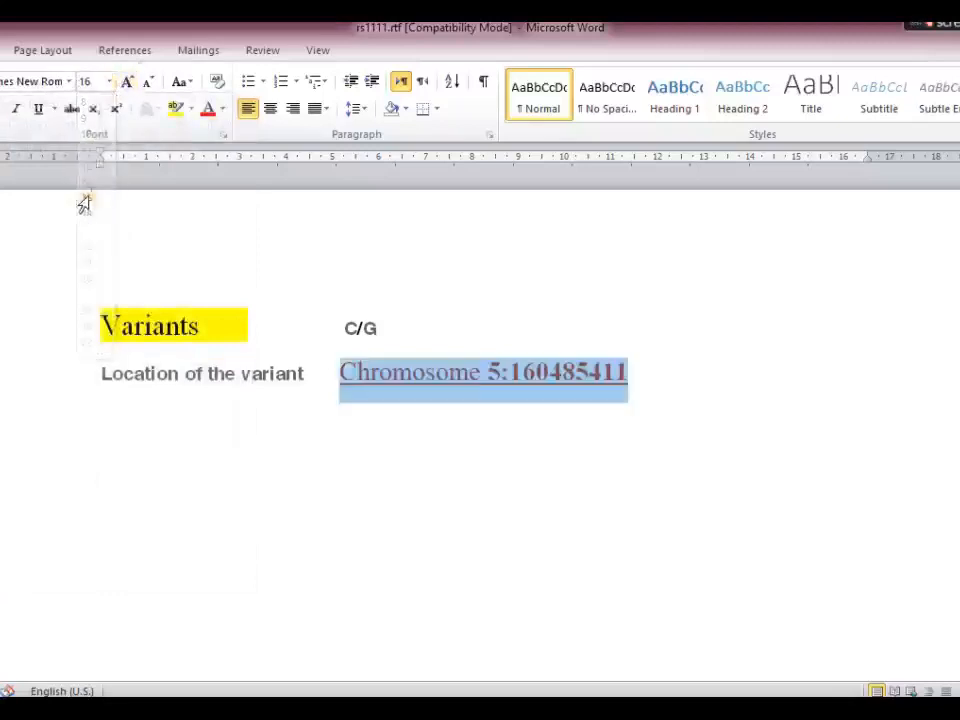
{"action": "left_click", "coordinate": [572, 400]}
{"action": "left_click", "coordinate": [630, 375]}
{"action": "key", "text": "Return"}
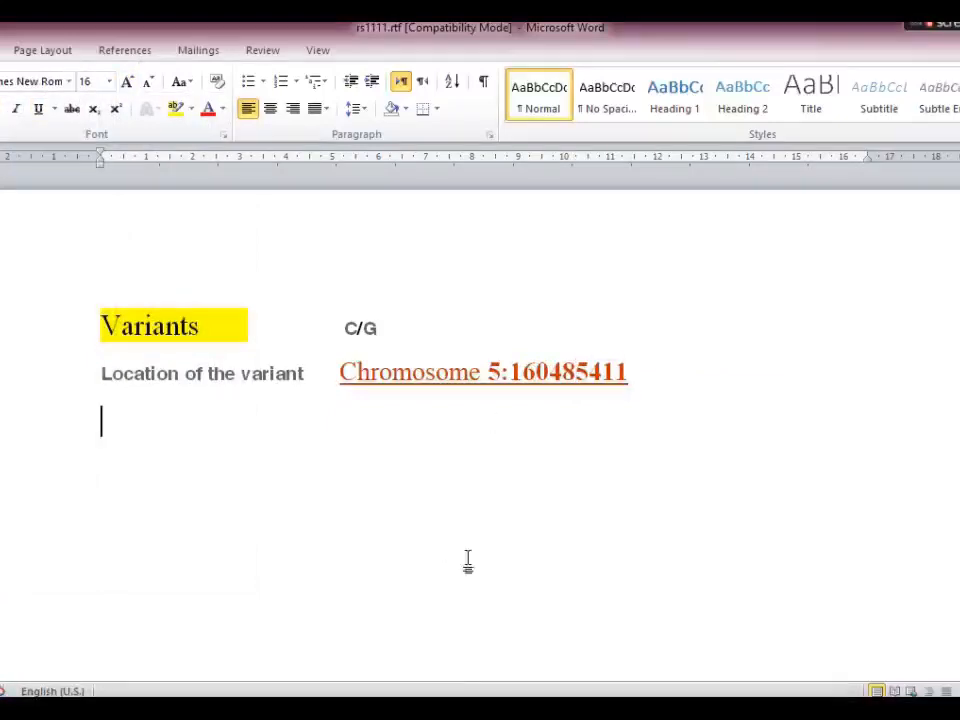
- Switch back to the rs2910164 variant page in Chrome and open its flanking sequence view
{"action": "left_click", "coordinate": [505, 708]}
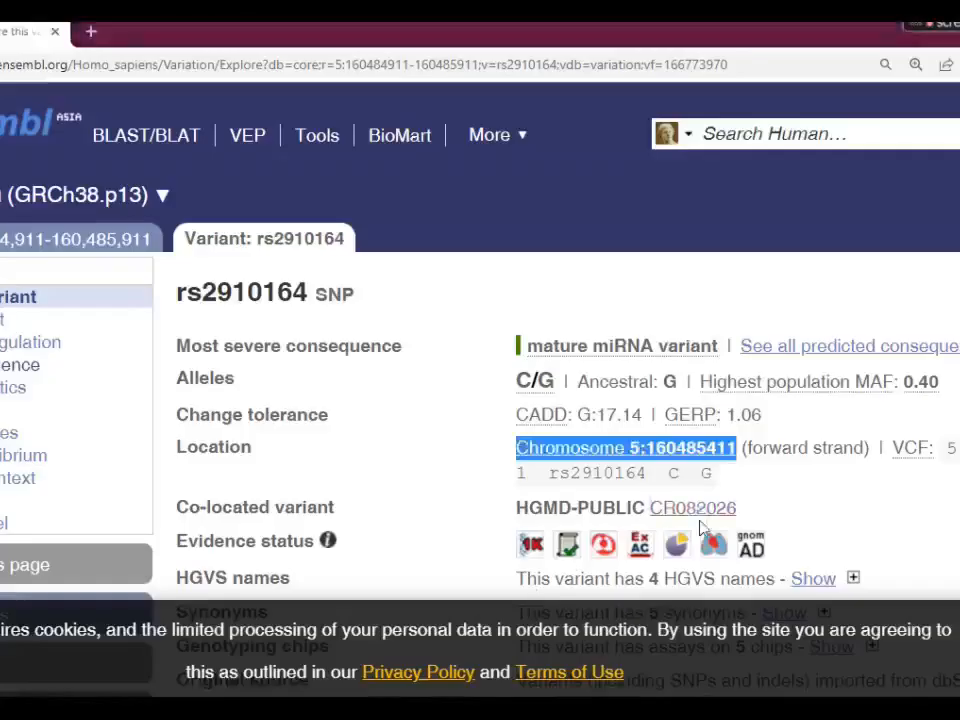
{"action": "scroll", "coordinate": [480, 360], "scroll_direction": "down", "scroll_amount": 2}
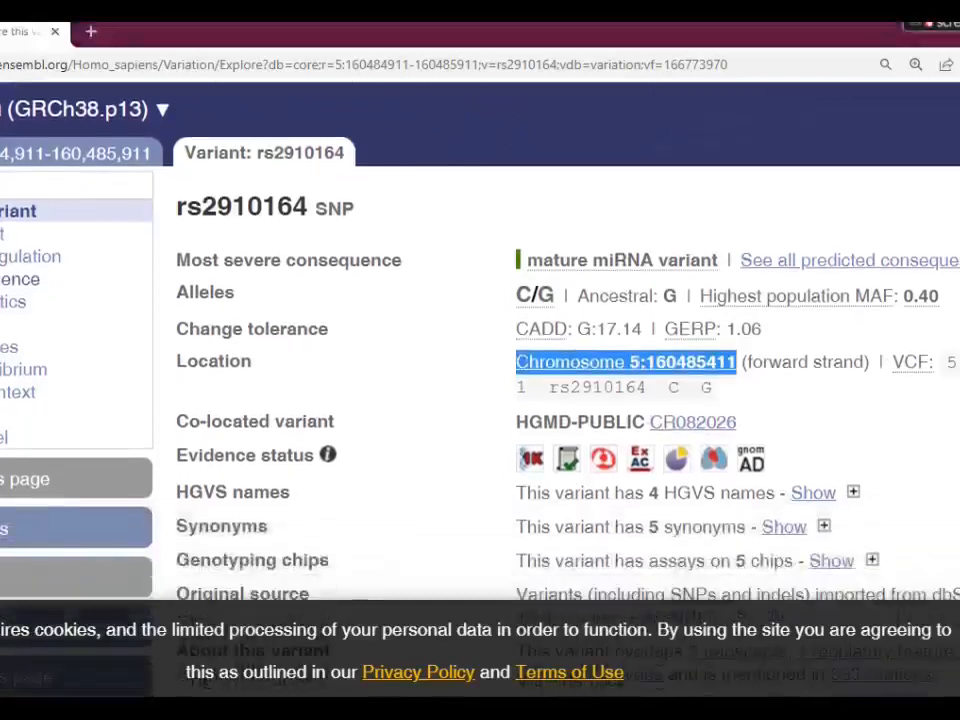
{"action": "scroll", "coordinate": [480, 360], "scroll_direction": "down", "scroll_amount": 1}
{"action": "scroll", "coordinate": [480, 360], "scroll_direction": "down", "scroll_amount": 3}
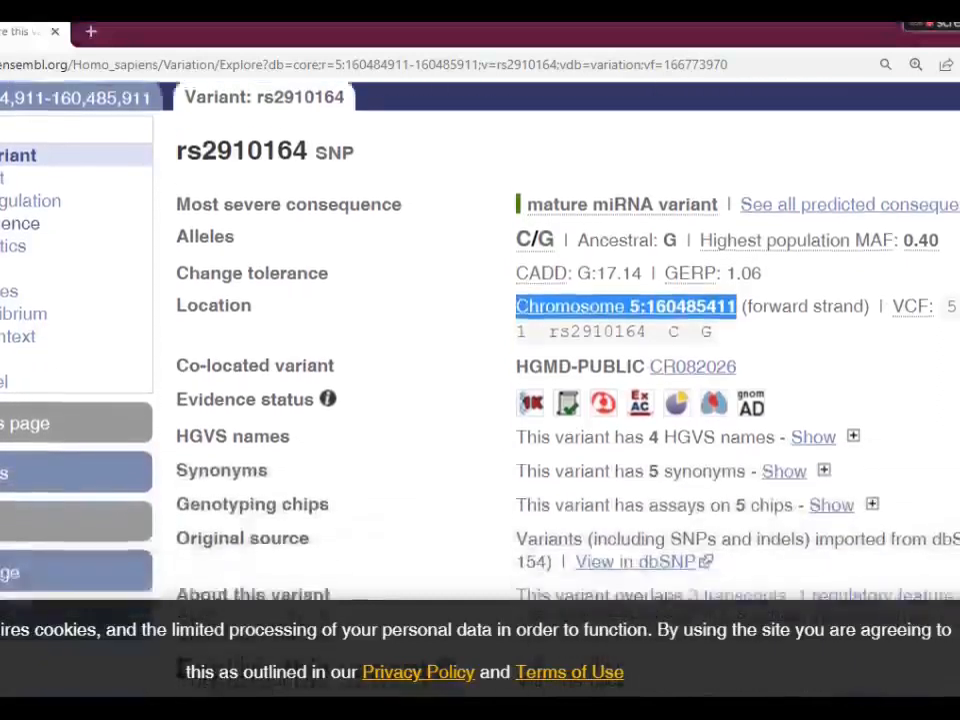
{"action": "scroll", "coordinate": [480, 360], "scroll_direction": "down", "scroll_amount": 2}
{"action": "scroll", "coordinate": [890, 386], "scroll_direction": "down", "scroll_amount": 3}
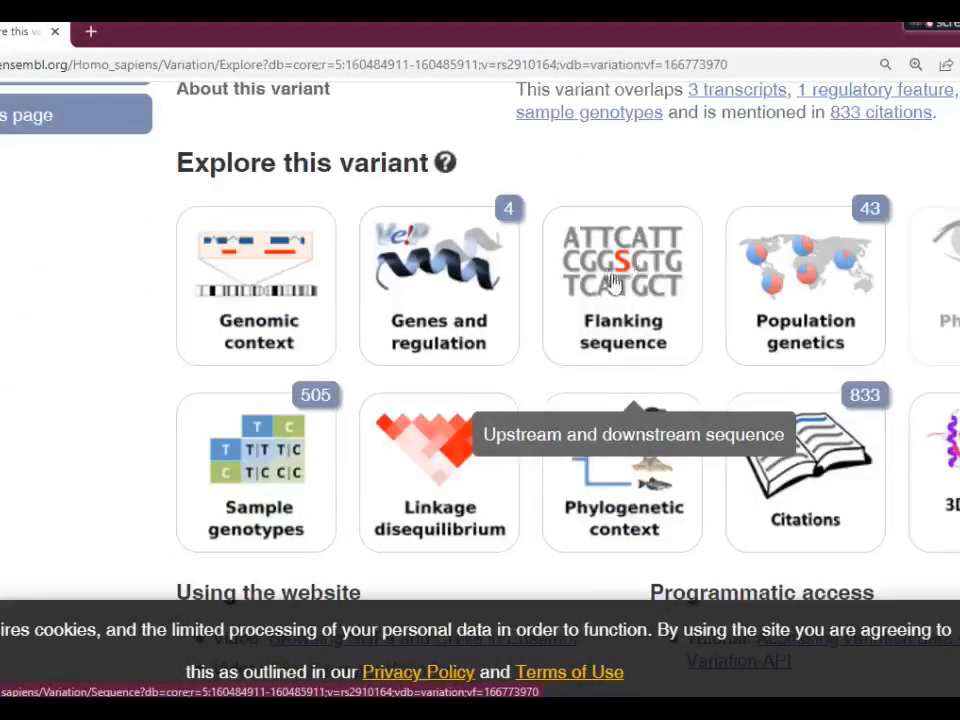
{"action": "left_click", "coordinate": [622, 288]}
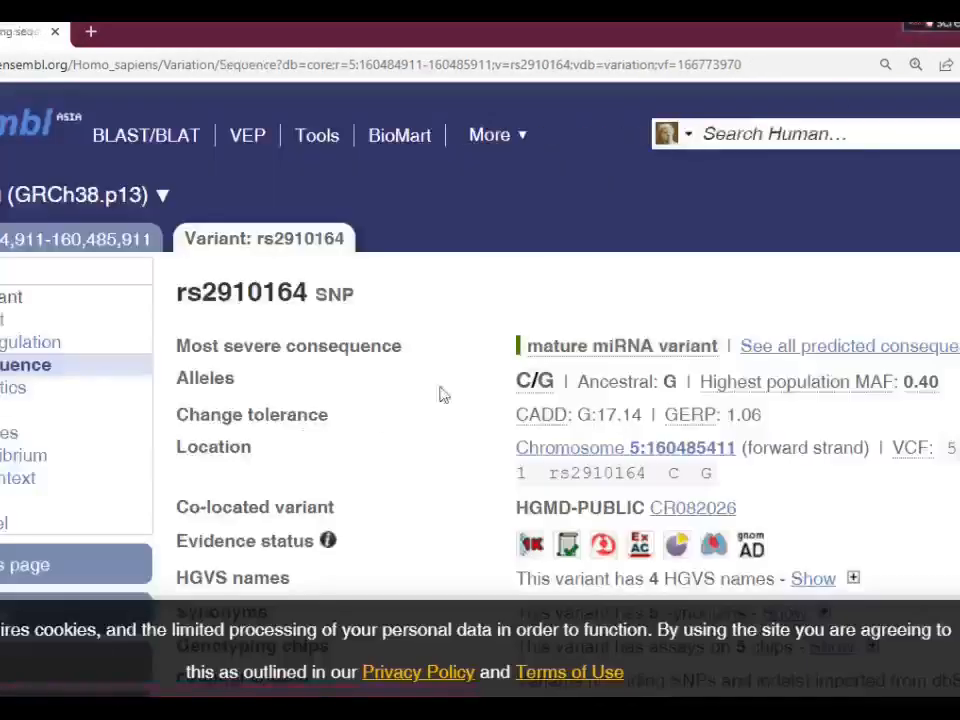
- Examine the flanking sequence of rs2910164, including the focus variant, the colour-coded variant legend and the explanatory notes
{"action": "scroll", "coordinate": [480, 400], "scroll_direction": "down", "scroll_amount": 5}
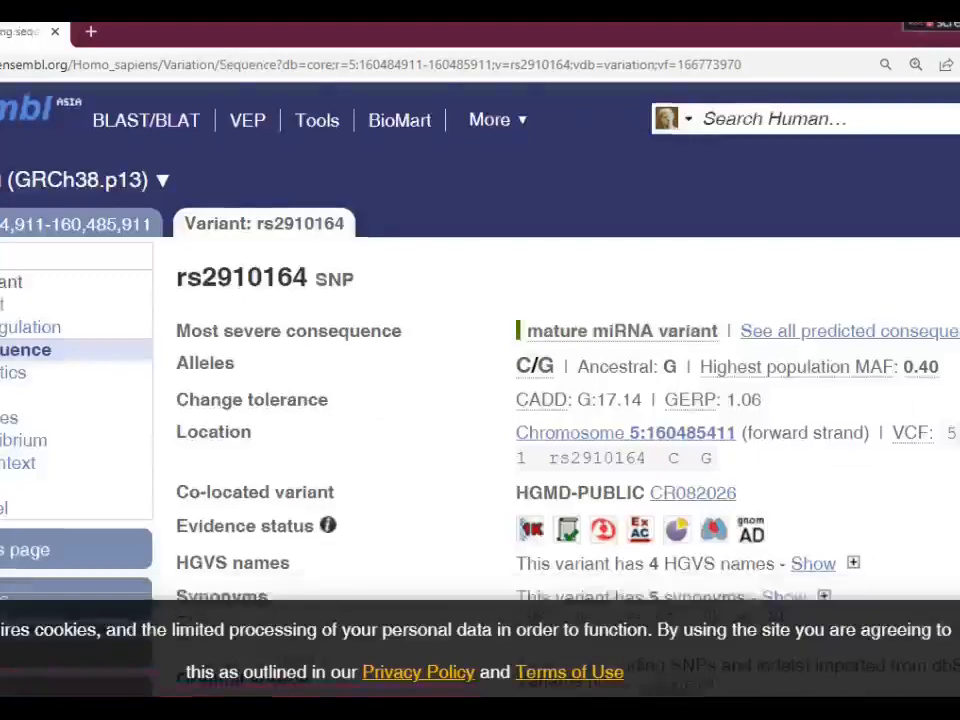
{"action": "scroll", "coordinate": [480, 400], "scroll_direction": "down", "scroll_amount": 4}
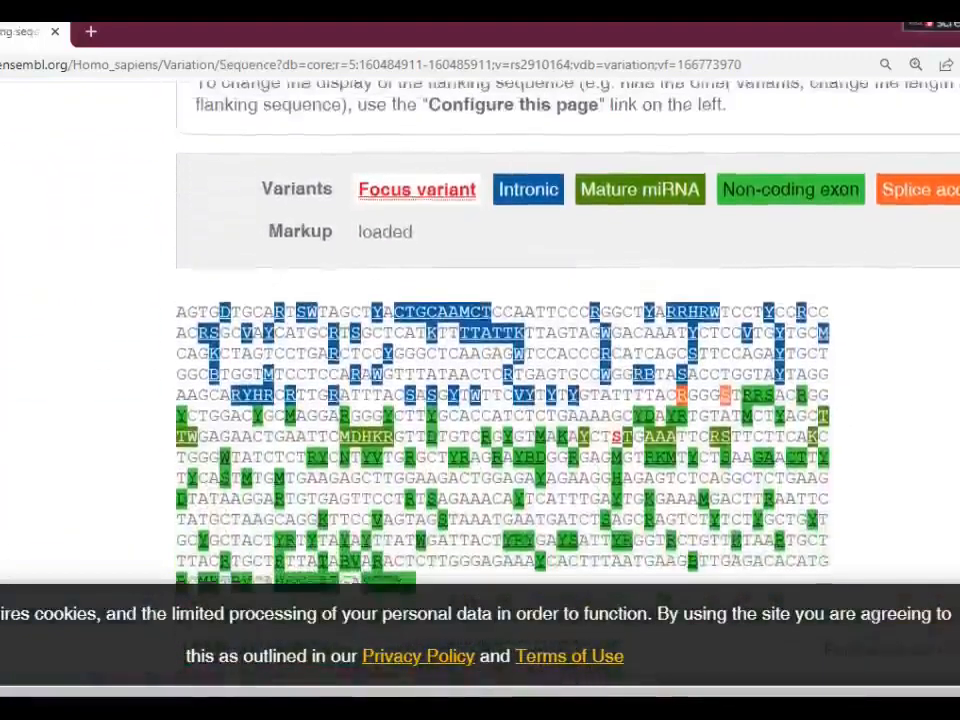
{"action": "scroll", "coordinate": [480, 400], "scroll_direction": "down", "scroll_amount": 1}
{"action": "scroll", "coordinate": [480, 400], "scroll_direction": "up", "scroll_amount": 2}
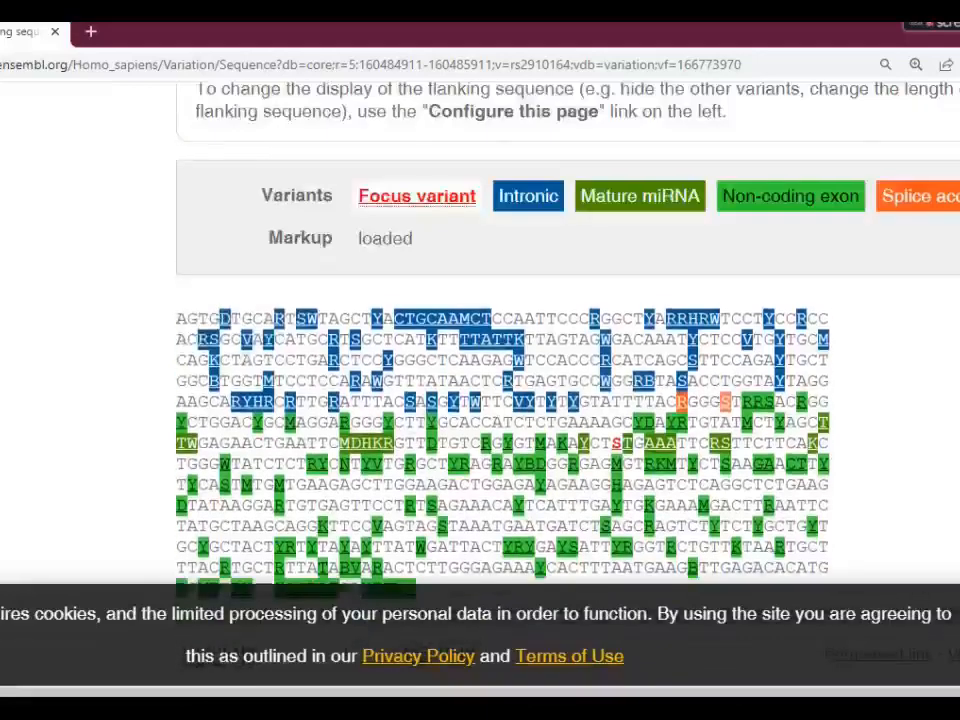
{"action": "scroll", "coordinate": [480, 400], "scroll_direction": "down", "scroll_amount": 1}
{"action": "scroll", "coordinate": [480, 400], "scroll_direction": "up", "scroll_amount": 5}
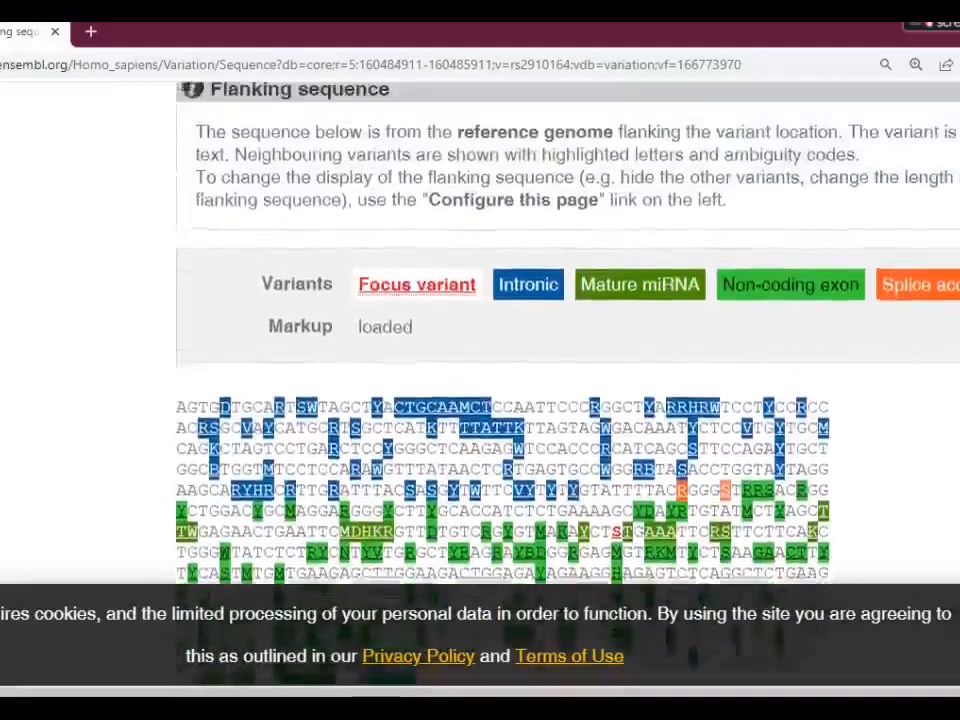
{"action": "scroll", "coordinate": [480, 400], "scroll_direction": "down", "scroll_amount": 1}
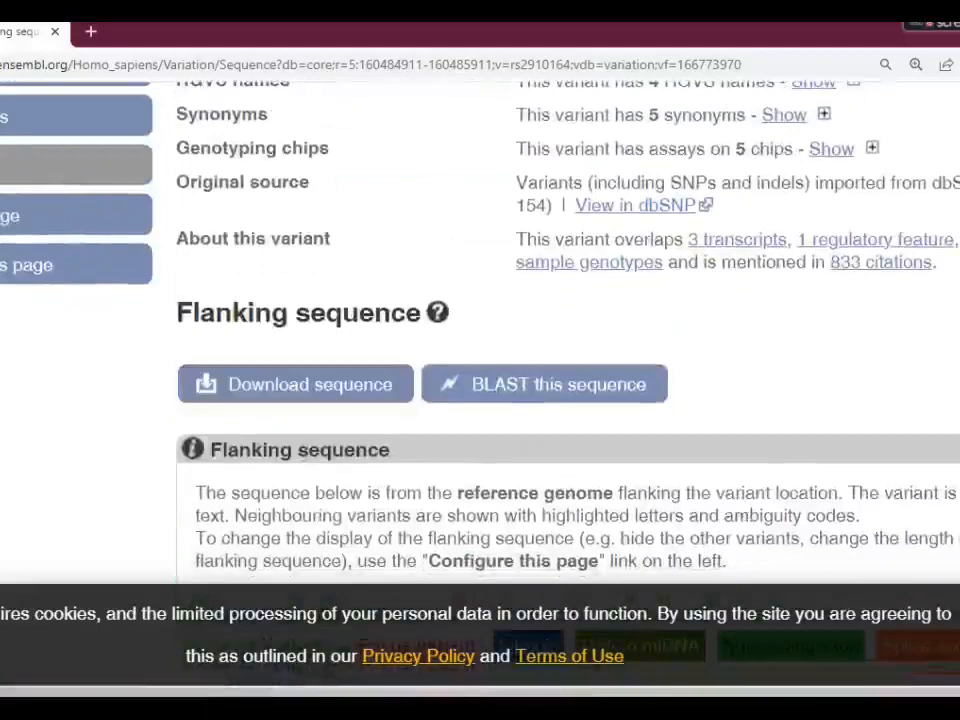
{"action": "scroll", "coordinate": [480, 400], "scroll_direction": "down", "scroll_amount": 5}
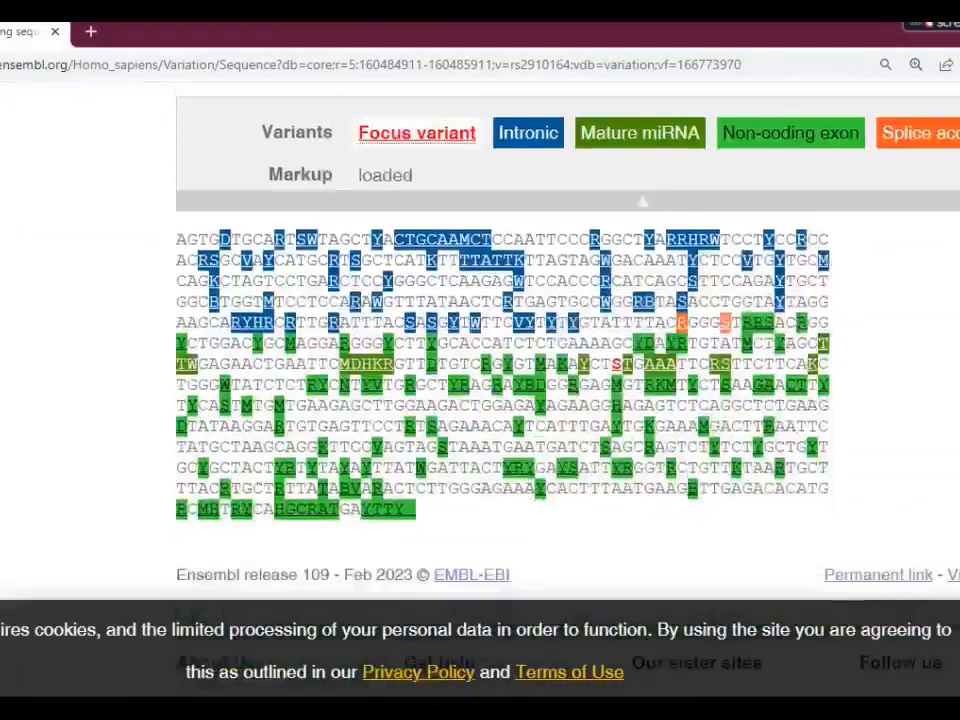
{"action": "scroll", "coordinate": [480, 400], "scroll_direction": "up", "scroll_amount": 4}
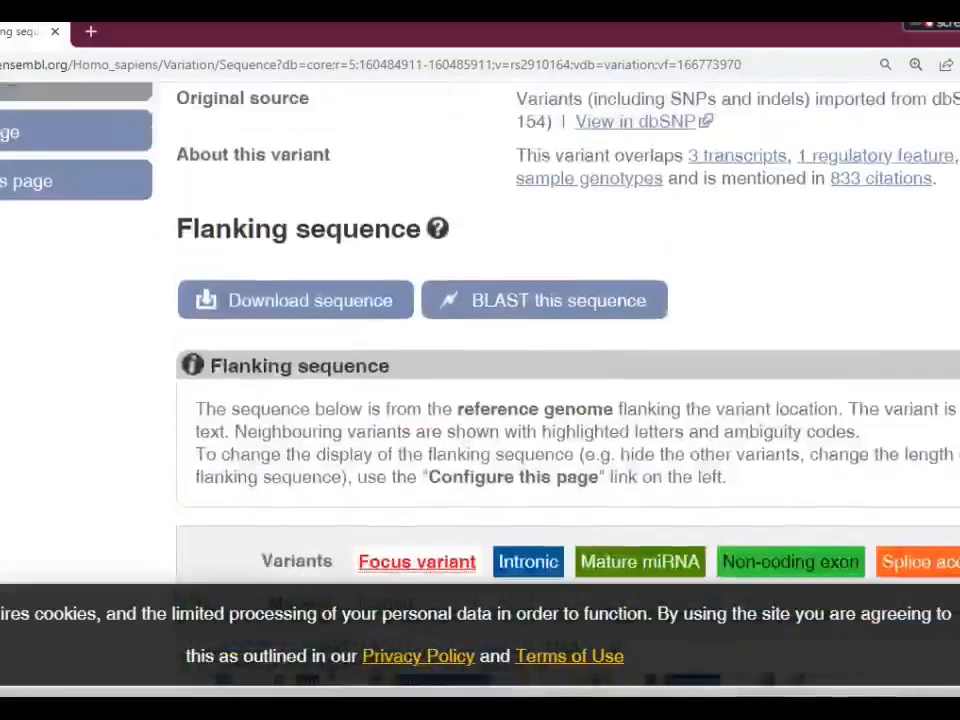
{"action": "scroll", "coordinate": [480, 400], "scroll_direction": "up", "scroll_amount": 1}
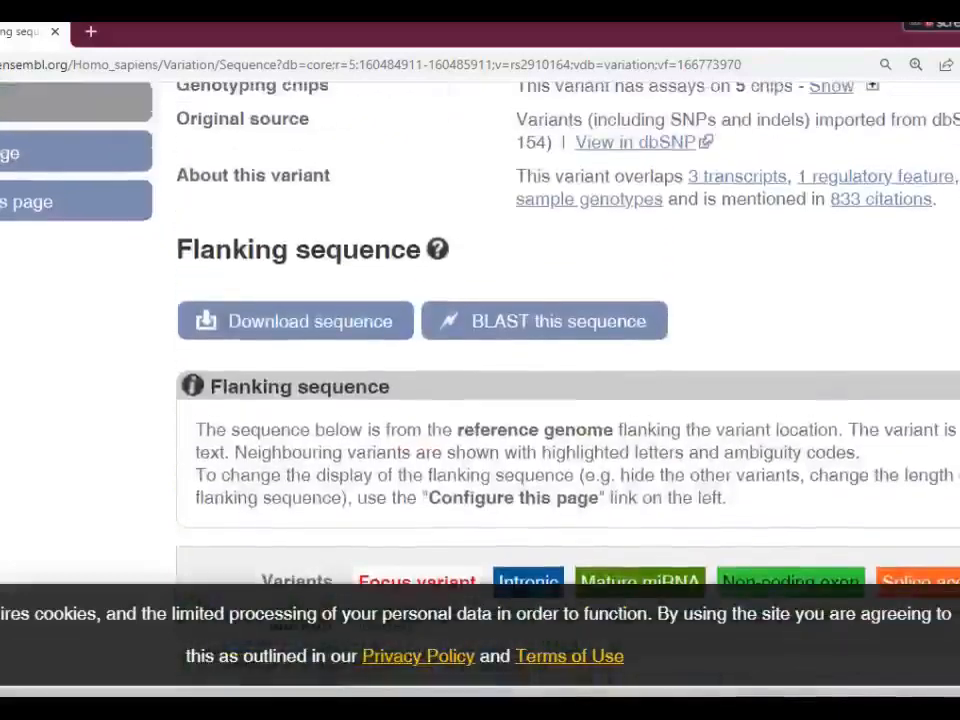
- Open the download settings for the flanking sequence and choose RTF (Word-compatible) as the file format
{"action": "left_click", "coordinate": [316, 333]}
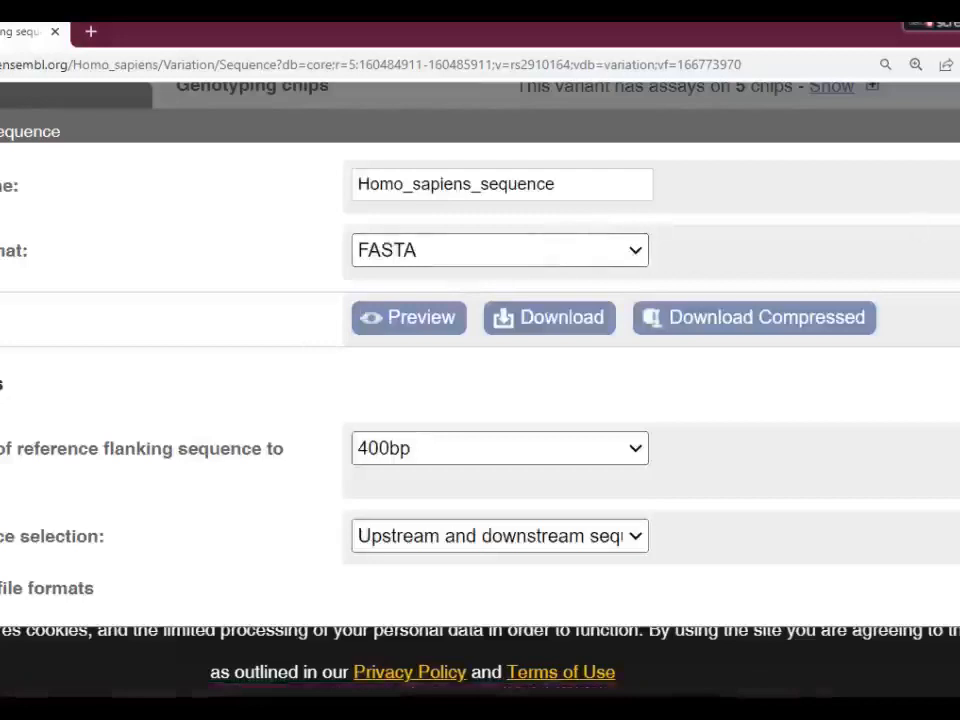
{"action": "left_click", "coordinate": [646, 257]}
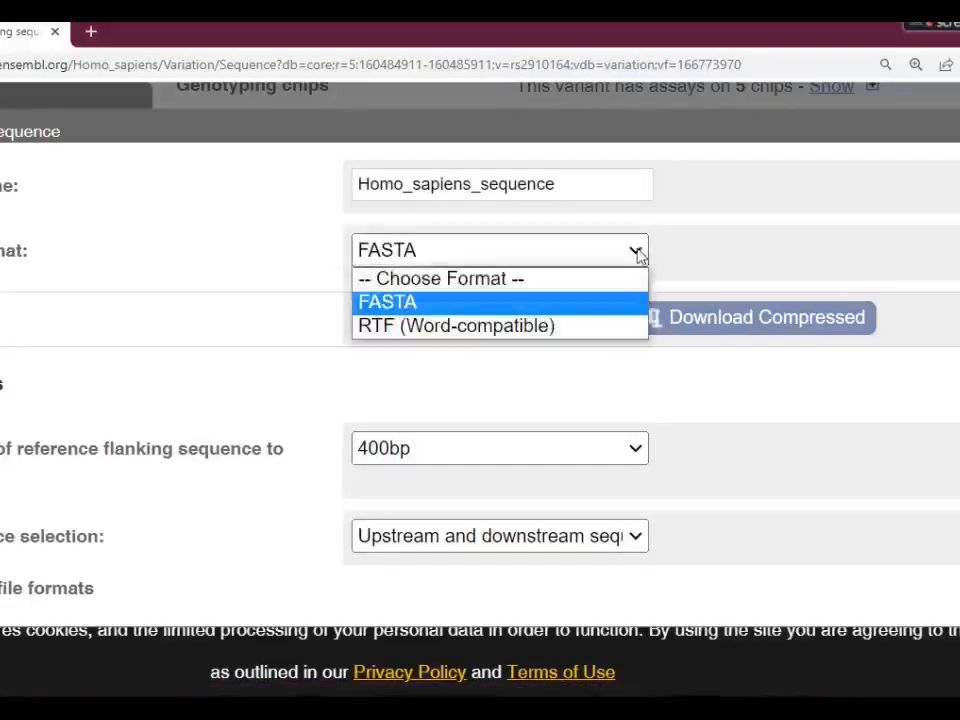
{"action": "left_click", "coordinate": [396, 327]}
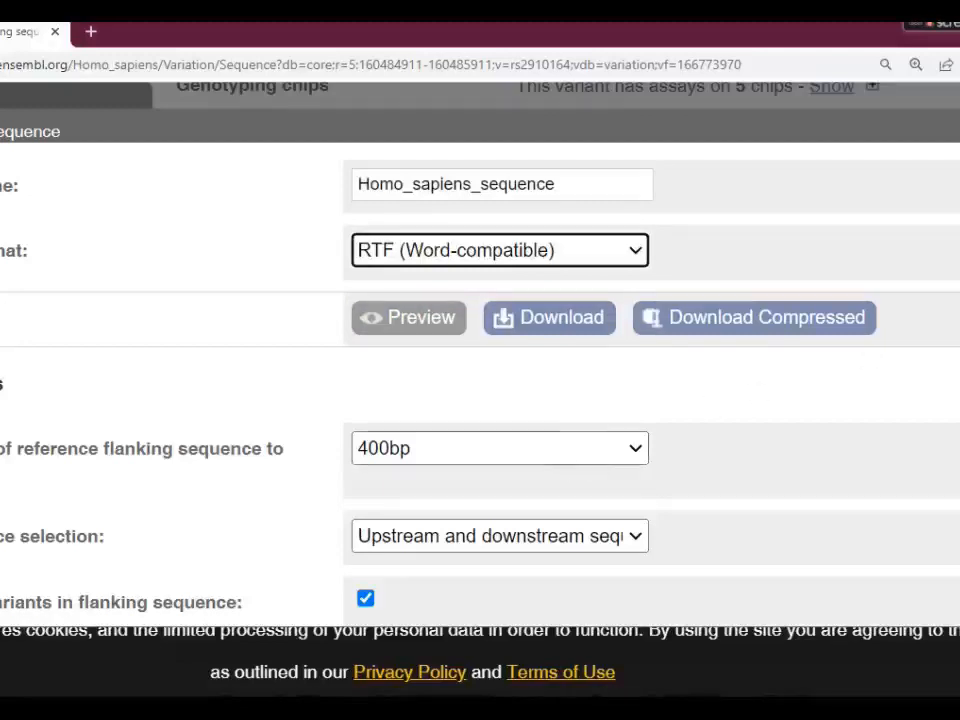
- Turn off variants in the flanking sequence and review the remaining variant filter settings
{"action": "scroll", "coordinate": [480, 400], "scroll_direction": "down", "scroll_amount": 2}
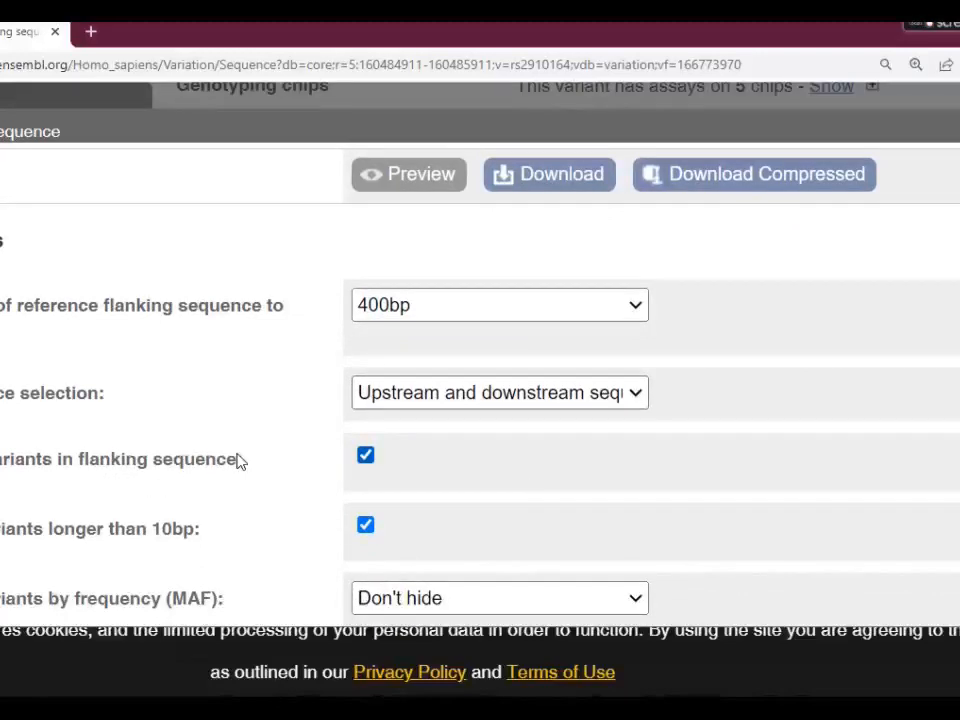
{"action": "left_click", "coordinate": [366, 457]}
{"action": "scroll", "coordinate": [480, 380], "scroll_direction": "down", "scroll_amount": 3}
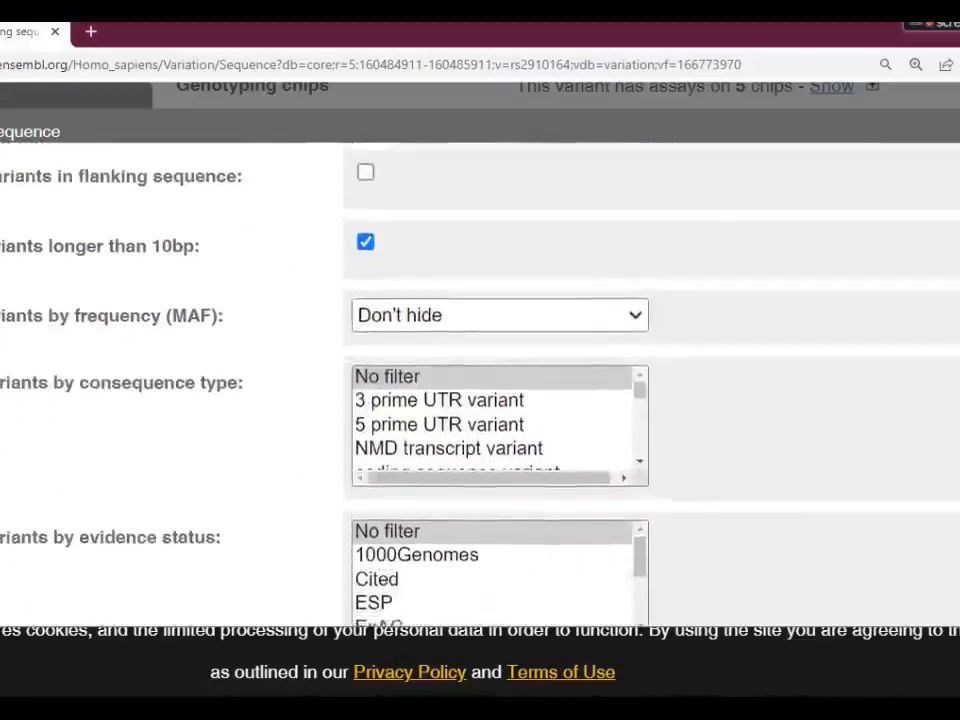
{"action": "scroll", "coordinate": [480, 380], "scroll_direction": "down", "scroll_amount": 1}
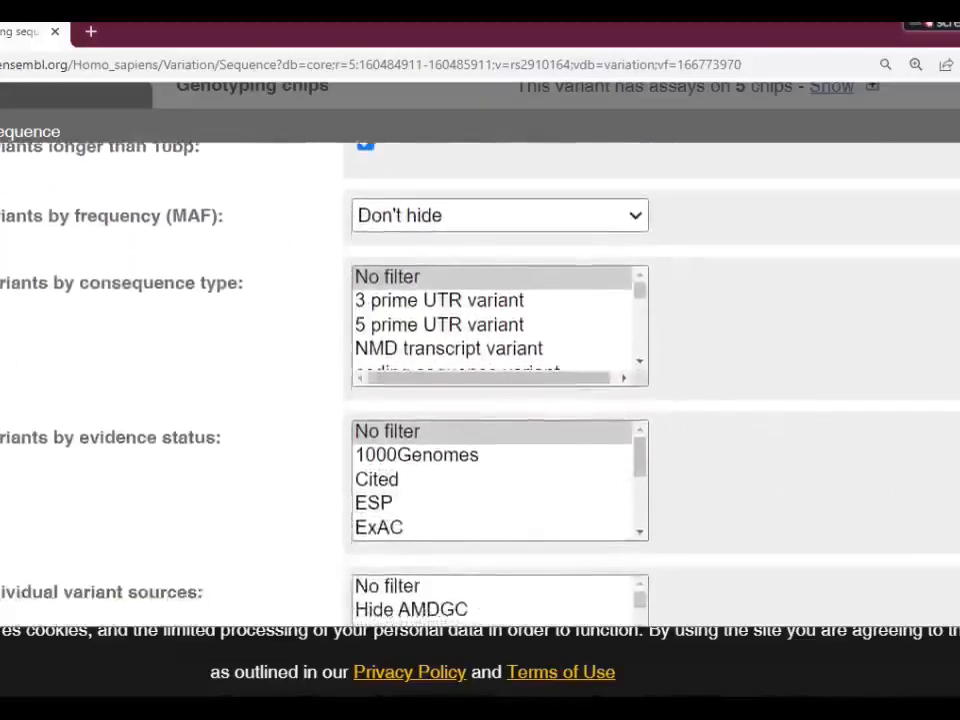
{"action": "scroll", "coordinate": [480, 380], "scroll_direction": "down", "scroll_amount": 4}
{"action": "scroll", "coordinate": [480, 380], "scroll_direction": "down", "scroll_amount": 2}
{"action": "scroll", "coordinate": [480, 380], "scroll_direction": "up", "scroll_amount": 7}
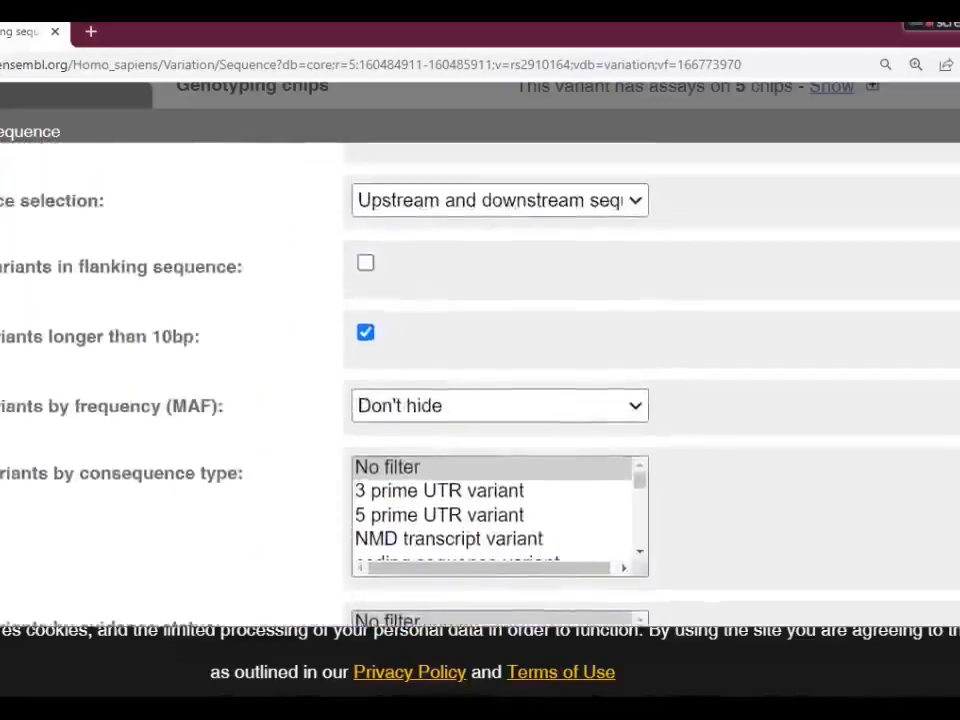
{"action": "scroll", "coordinate": [480, 380], "scroll_direction": "up", "scroll_amount": 3}
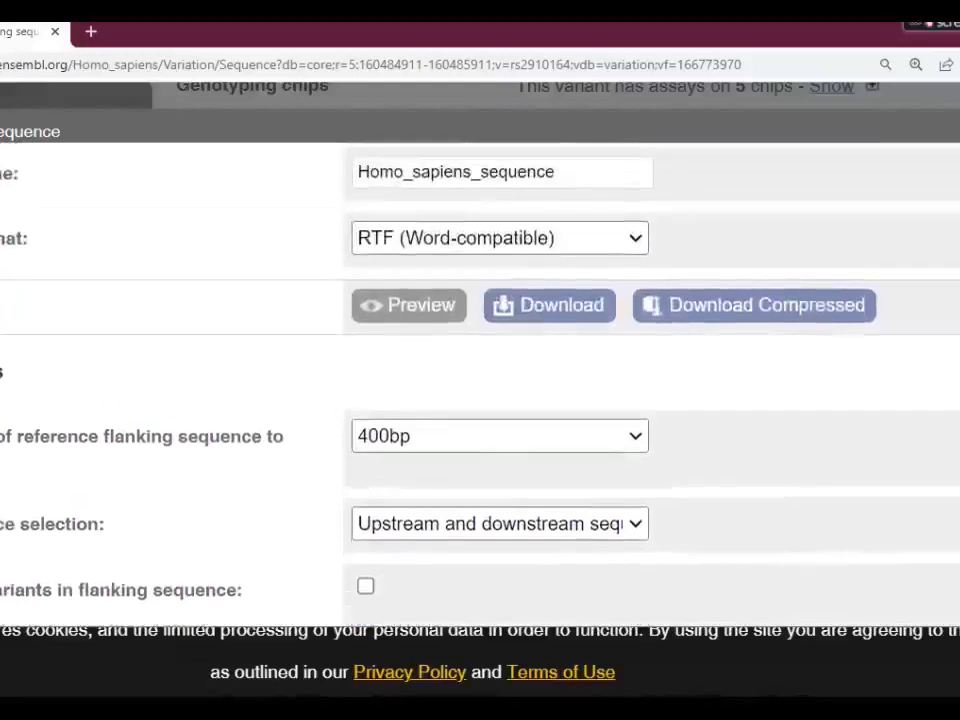
- Set the length of the reference flanking sequence to 200bp and download the file
{"action": "left_click", "coordinate": [388, 440]}
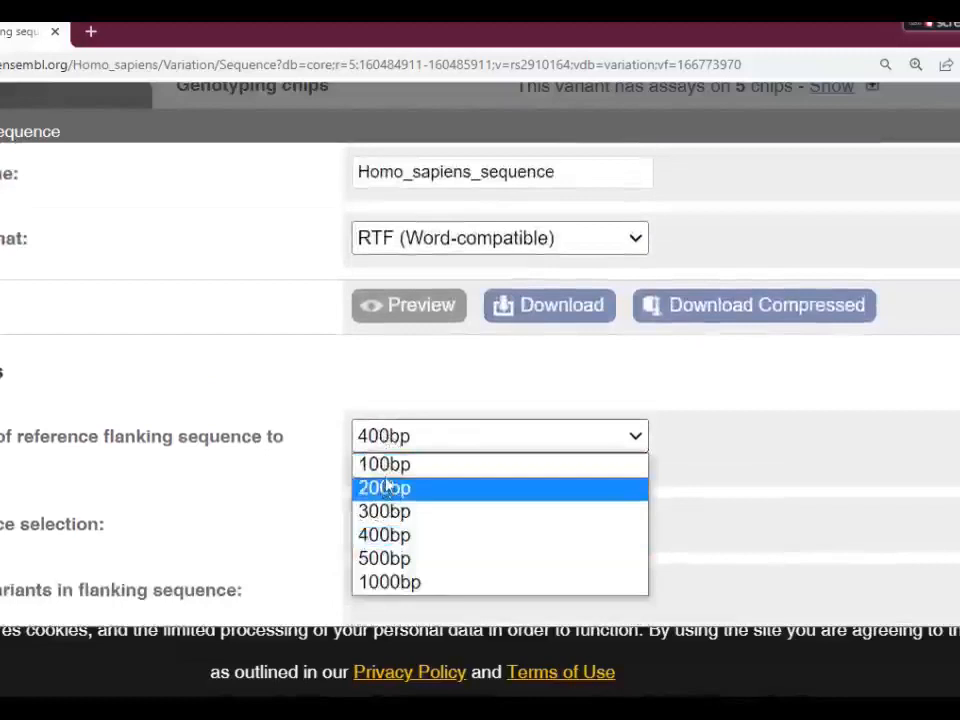
{"action": "left_click", "coordinate": [384, 488]}
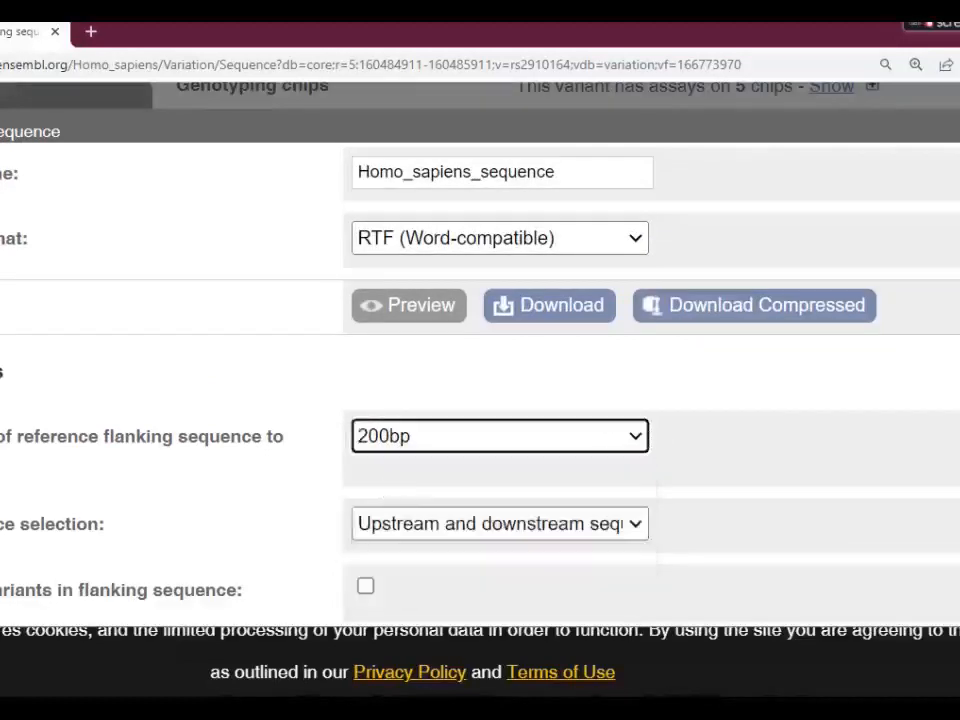
{"action": "left_click", "coordinate": [564, 307]}
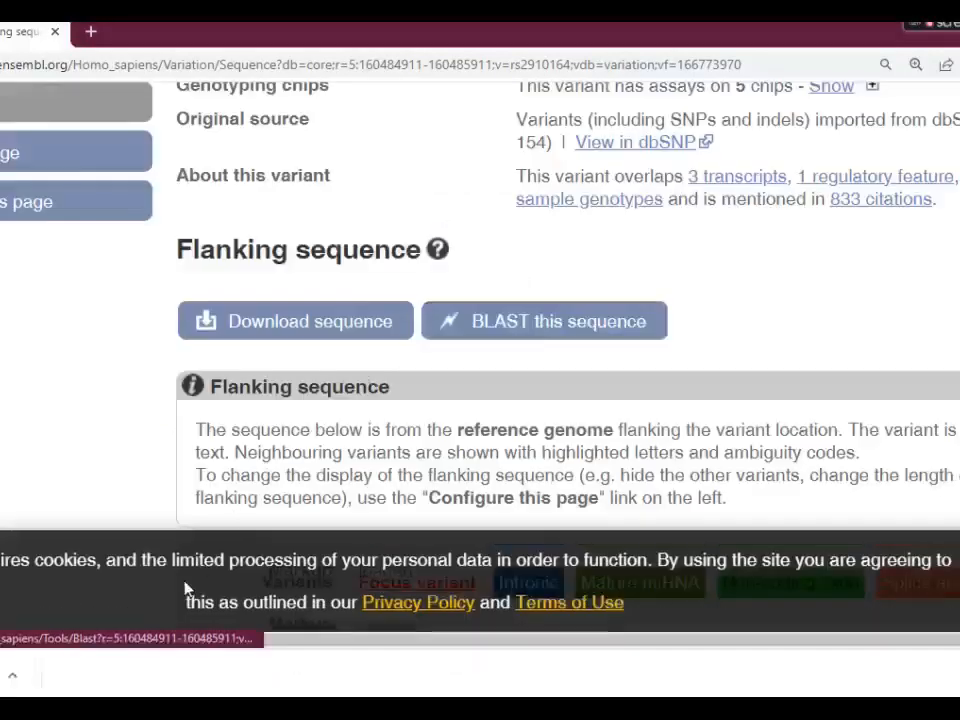
- Open the downloaded Homo_sapiens_sequence (2).rtf in Word and enable editing
{"action": "left_click", "coordinate": [5, 675]}
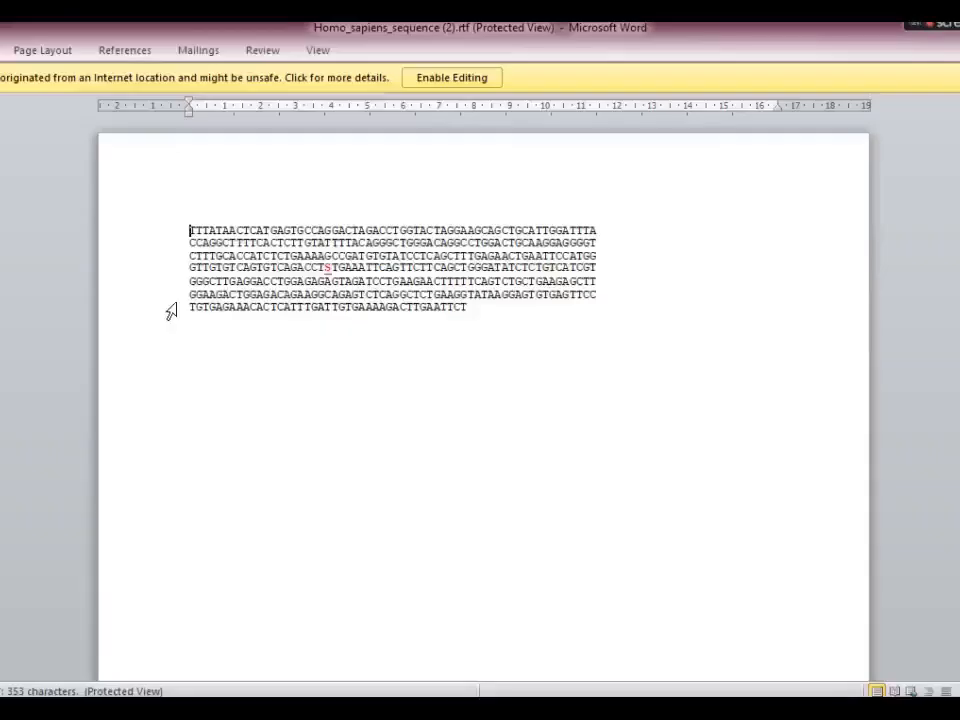
{"action": "left_click_drag", "start_coordinate": [190, 230], "coordinate": [600, 282]}
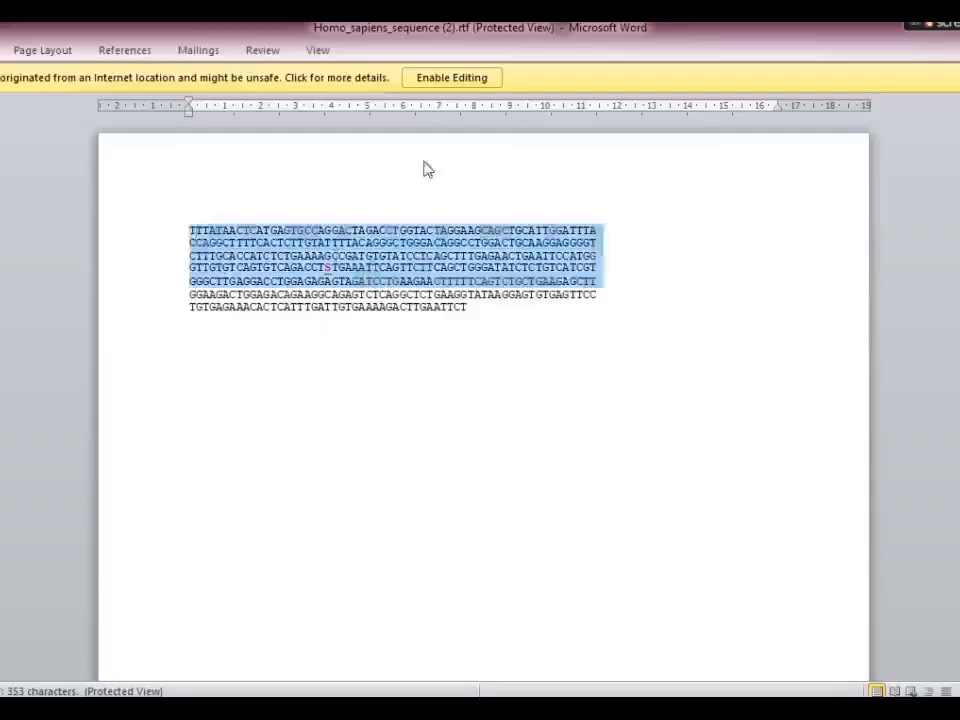
{"action": "left_click", "coordinate": [469, 86]}
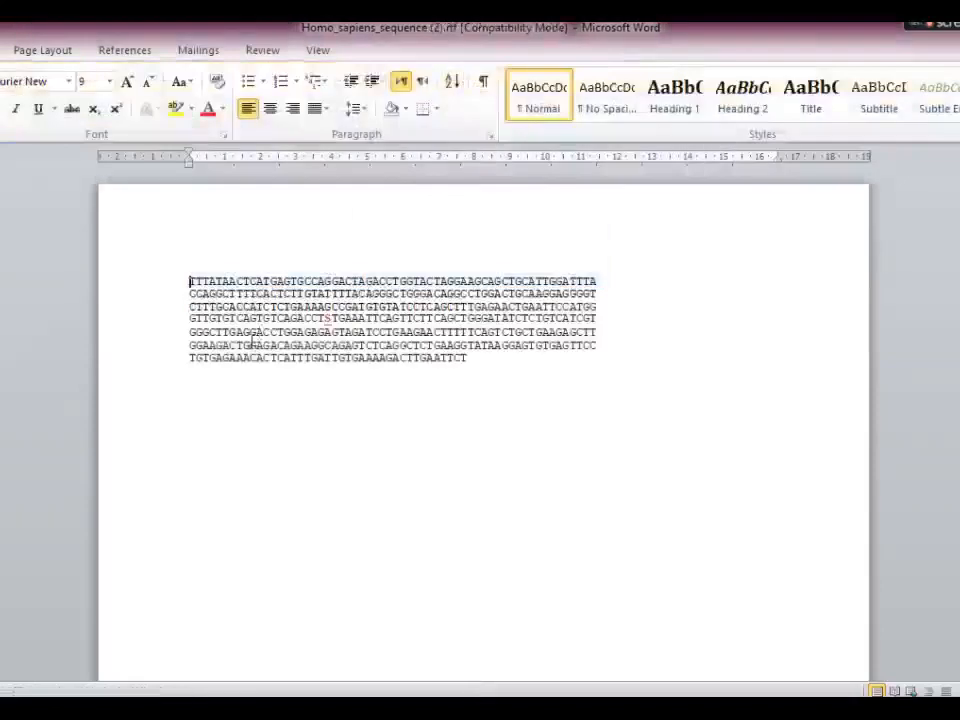
- Copy the entire flanking sequence from the downloaded document
{"action": "left_click_drag", "start_coordinate": [190, 281], "coordinate": [486, 360]}
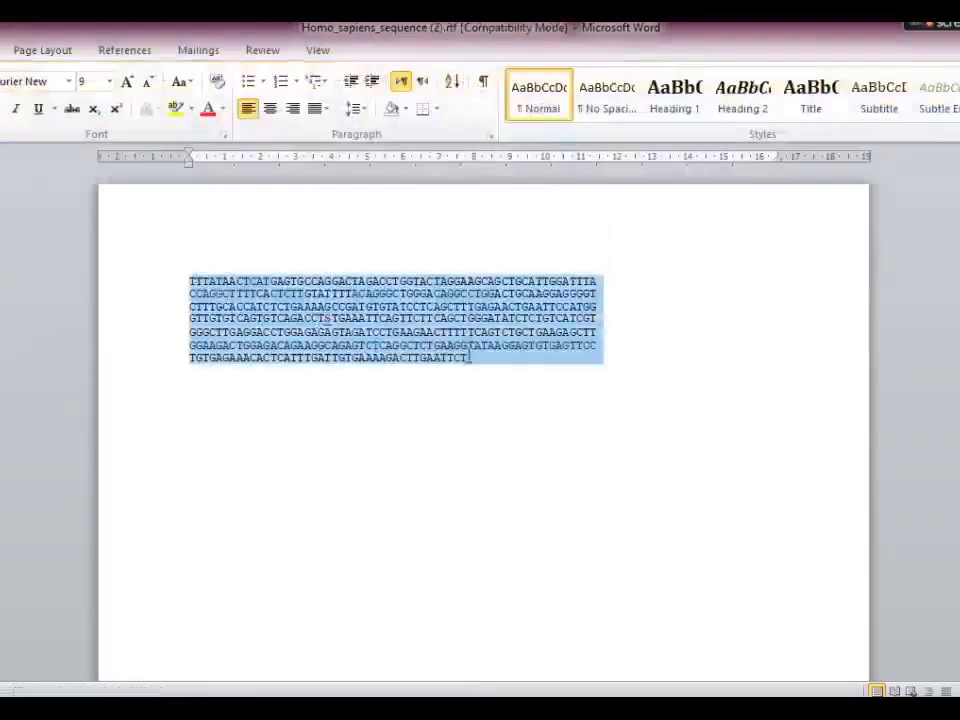
{"action": "right_click", "coordinate": [347, 320]}
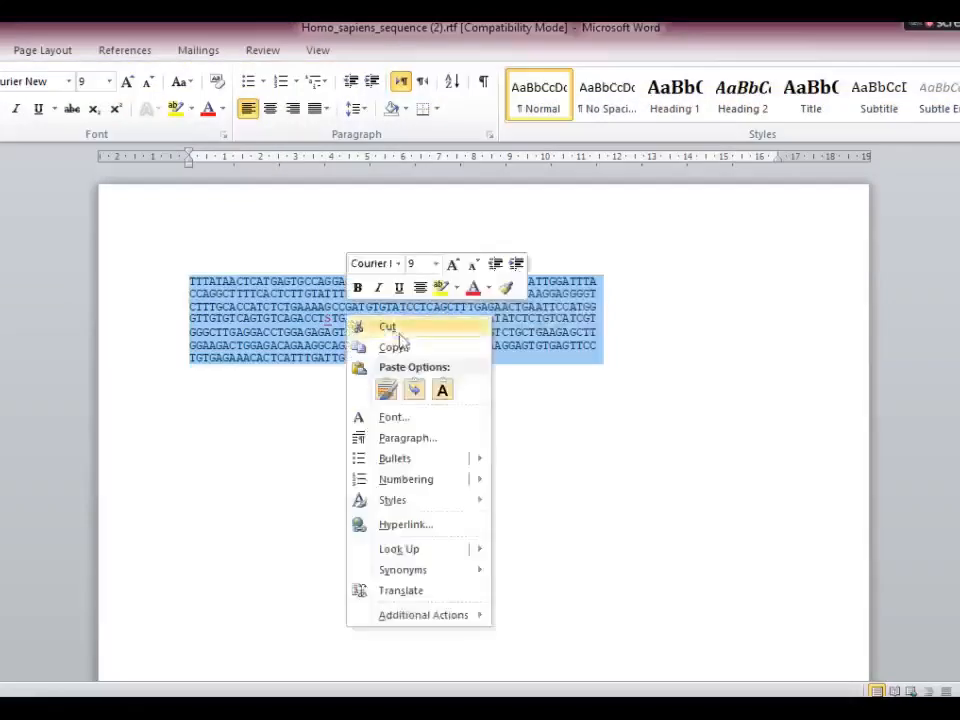
{"action": "left_click", "coordinate": [381, 347]}
- Switch to rs1111.rtf and paste the sequence below the variant location line, keeping its source formatting
{"action": "left_click", "coordinate": [415, 708]}
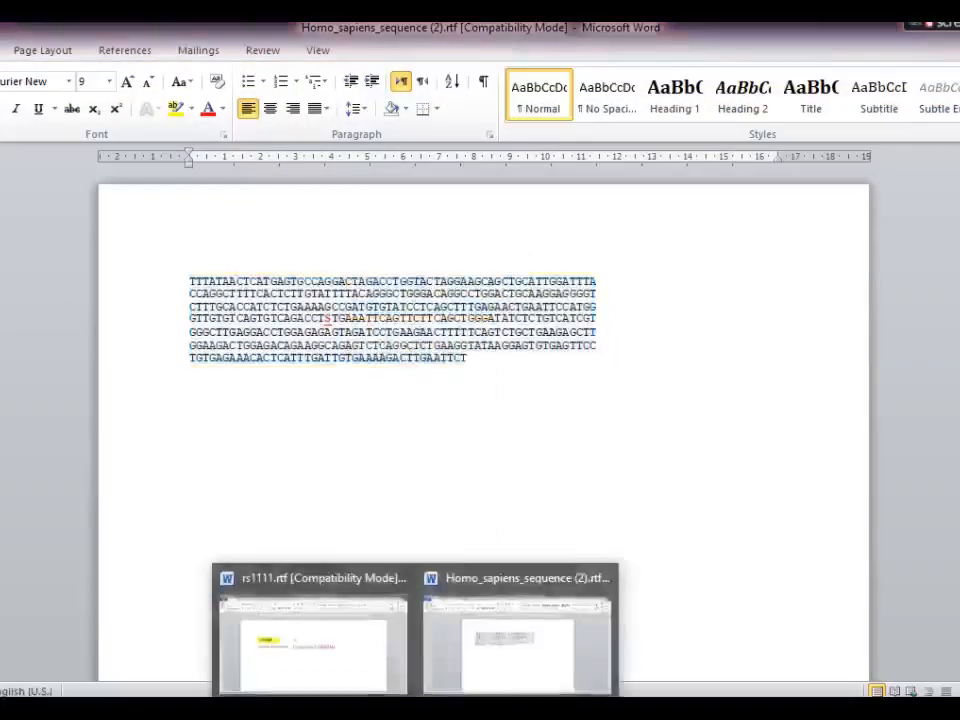
{"action": "left_click", "coordinate": [505, 658]}
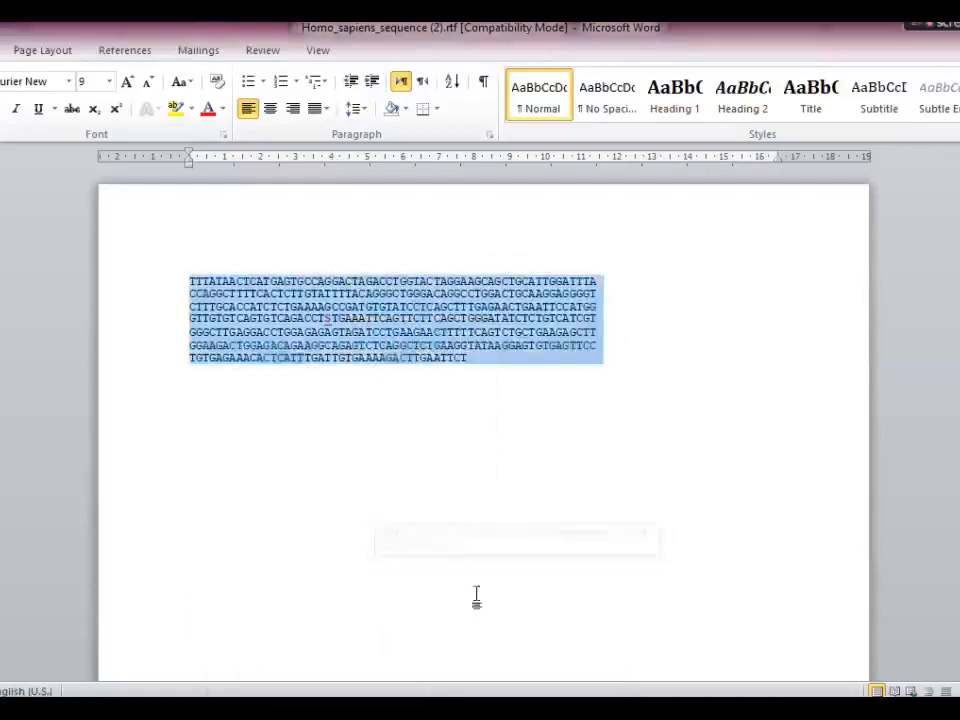
{"action": "left_click", "coordinate": [412, 708]}
{"action": "left_click", "coordinate": [370, 660]}
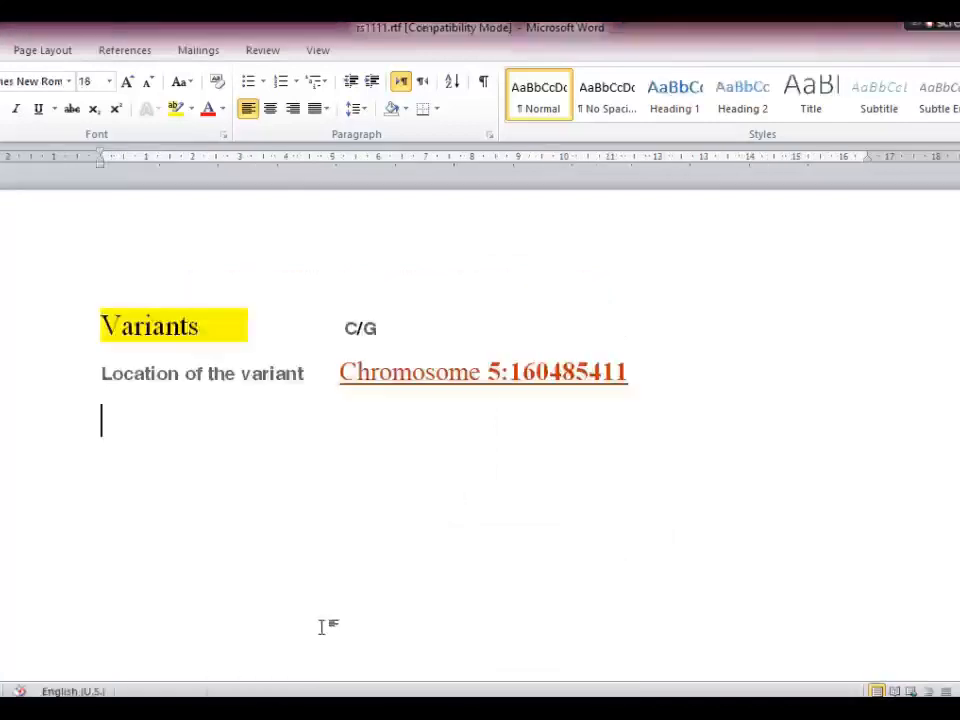
{"action": "right_click", "coordinate": [130, 449]}
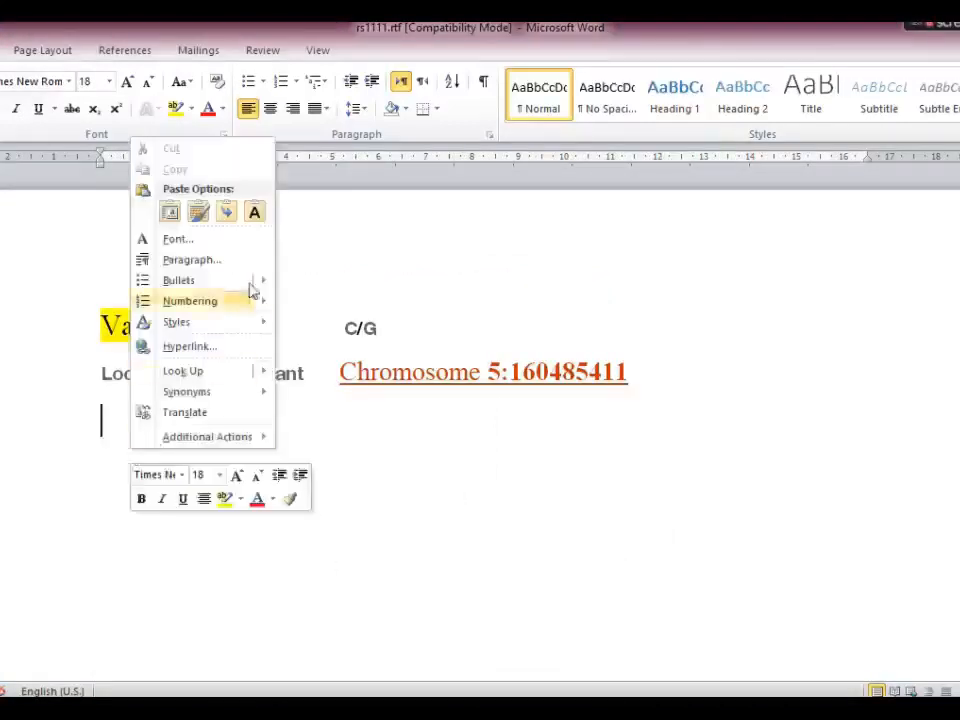
{"action": "left_click", "coordinate": [253, 214]}
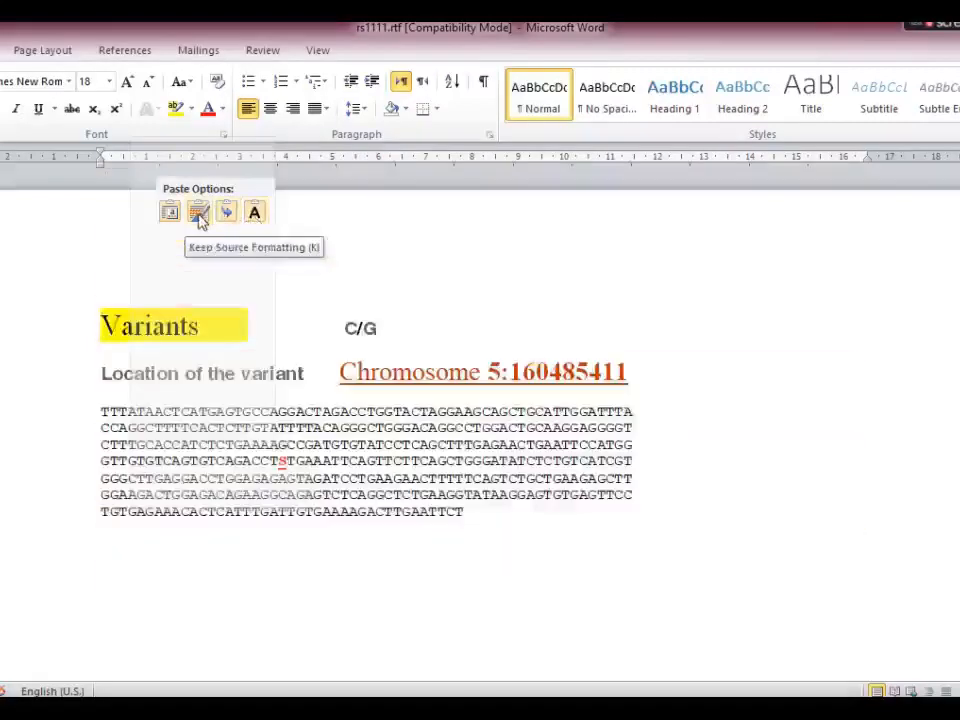
{"action": "left_click", "coordinate": [199, 213]}
- Select the whole pasted flanking sequence and set its font size to 12
{"action": "left_click_drag", "start_coordinate": [463, 512], "coordinate": [124, 411]}
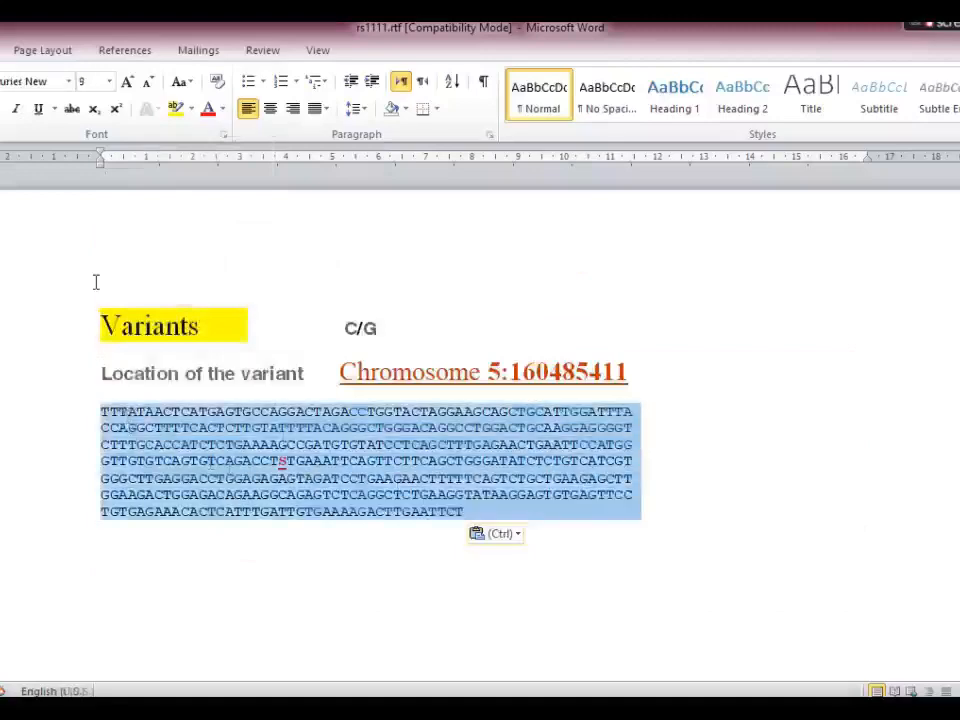
{"action": "left_click", "coordinate": [127, 81]}
{"action": "left_click", "coordinate": [127, 81]}
{"action": "left_click", "coordinate": [127, 81]}
{"action": "left_click", "coordinate": [127, 81]}
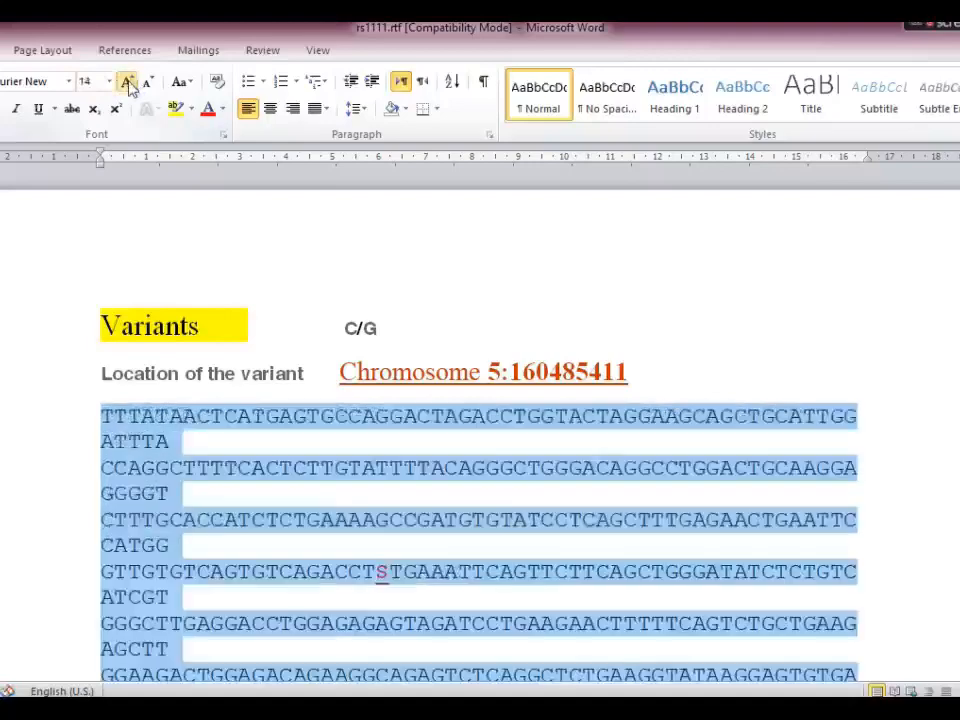
{"action": "left_click", "coordinate": [146, 81]}
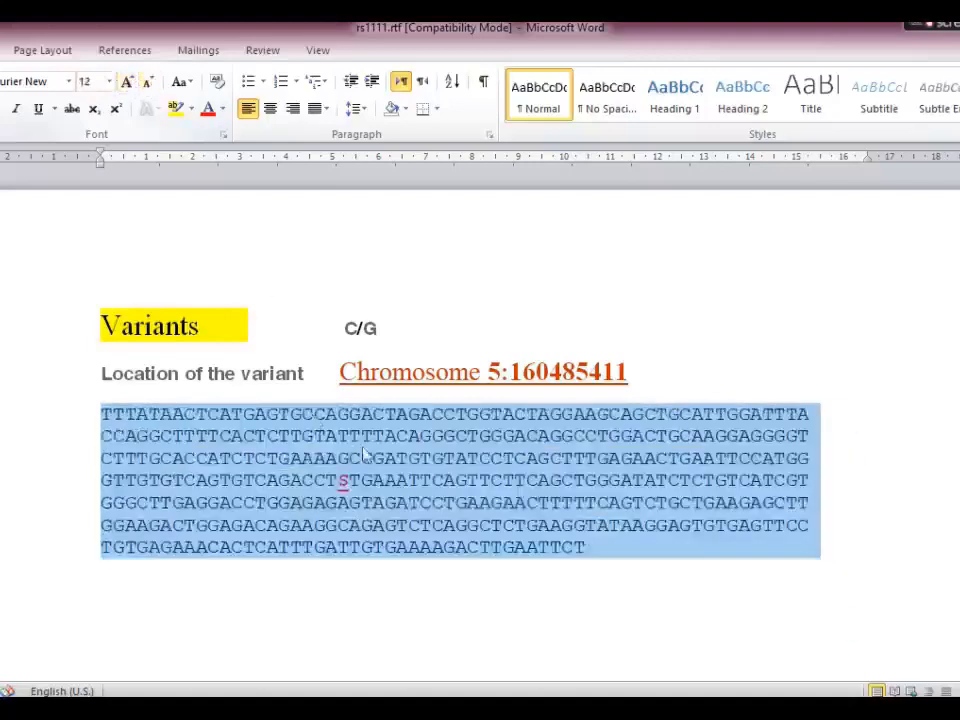
- Justify the selected flanking sequence and enlarge its font size to 24
{"action": "left_click", "coordinate": [320, 112]}
{"action": "left_click", "coordinate": [328, 133]}
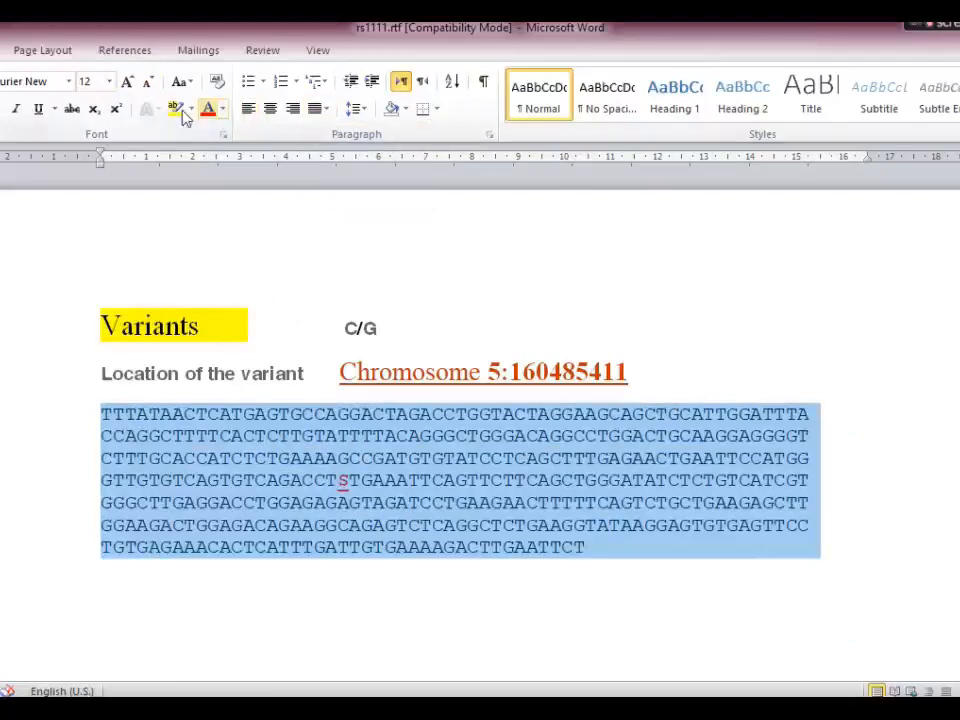
{"action": "left_click", "coordinate": [127, 82]}
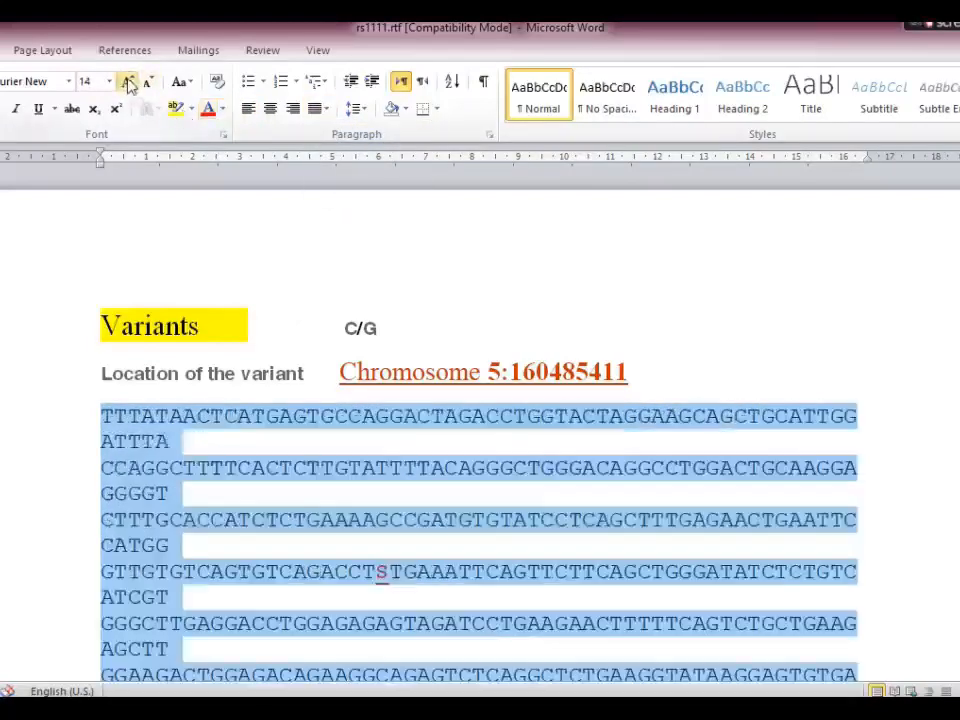
{"action": "left_click", "coordinate": [128, 82]}
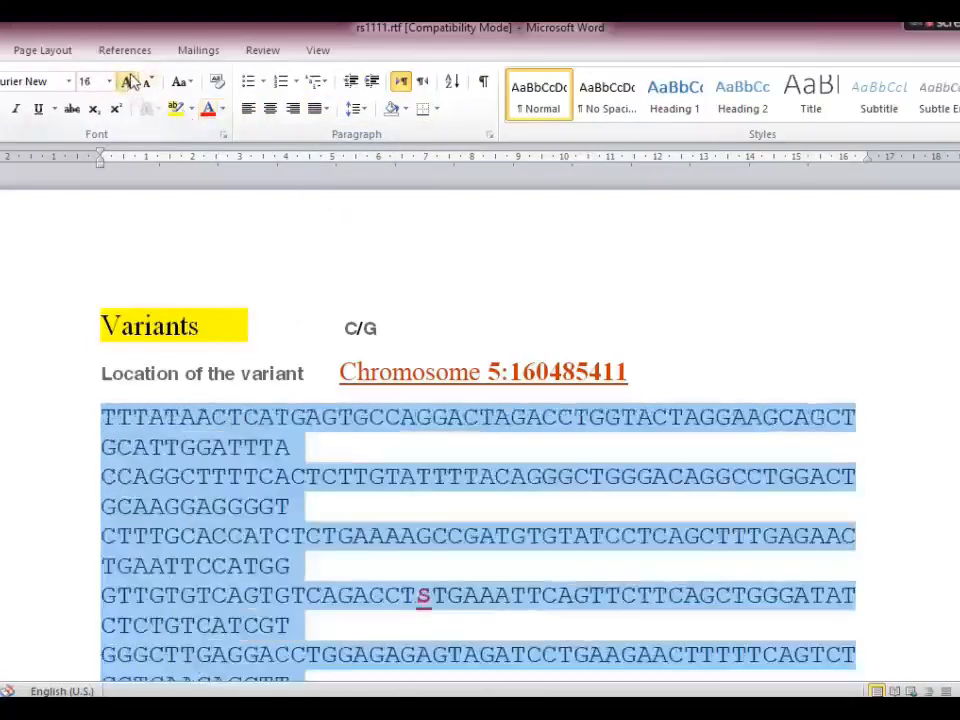
{"action": "left_click", "coordinate": [129, 82]}
{"action": "left_click", "coordinate": [131, 82]}
{"action": "left_click", "coordinate": [130, 82]}
{"action": "left_click", "coordinate": [130, 82]}
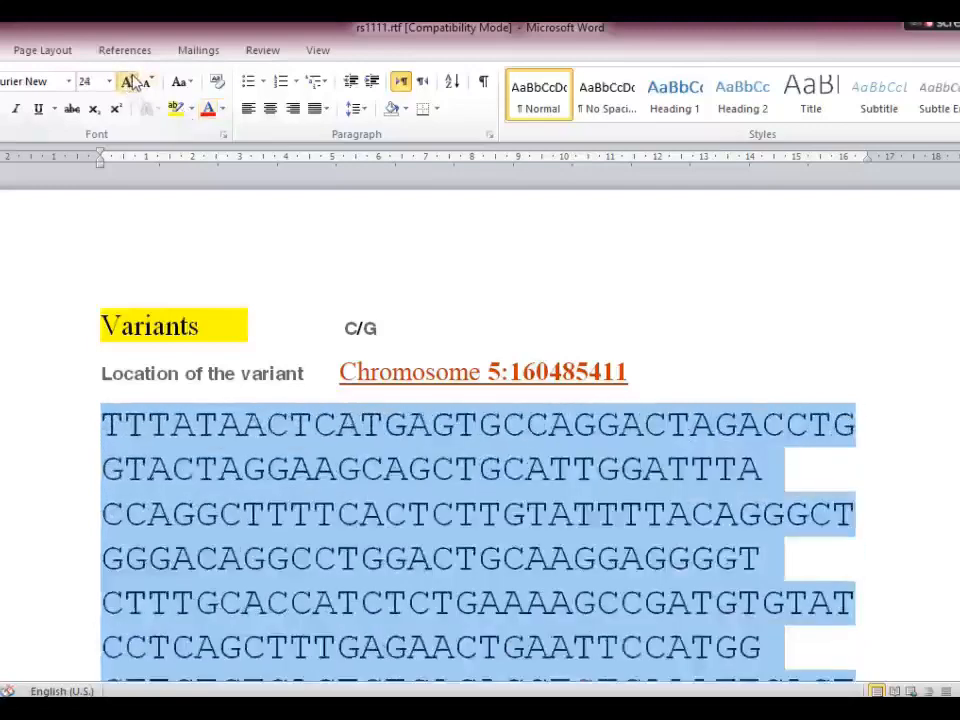
{"action": "left_click", "coordinate": [130, 82]}
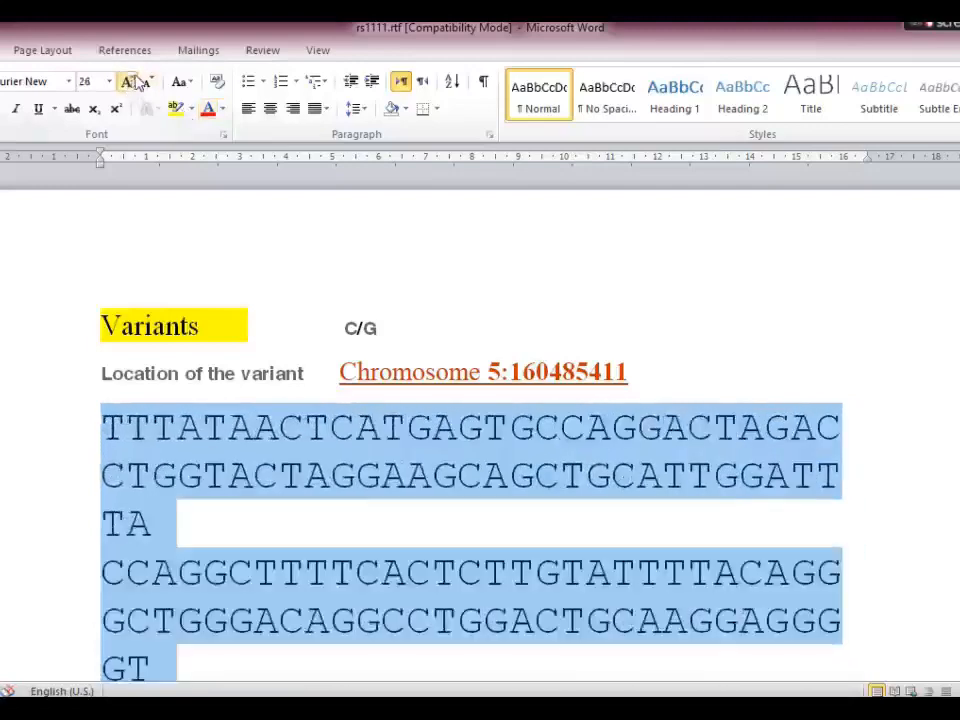
{"action": "left_click", "coordinate": [148, 81]}
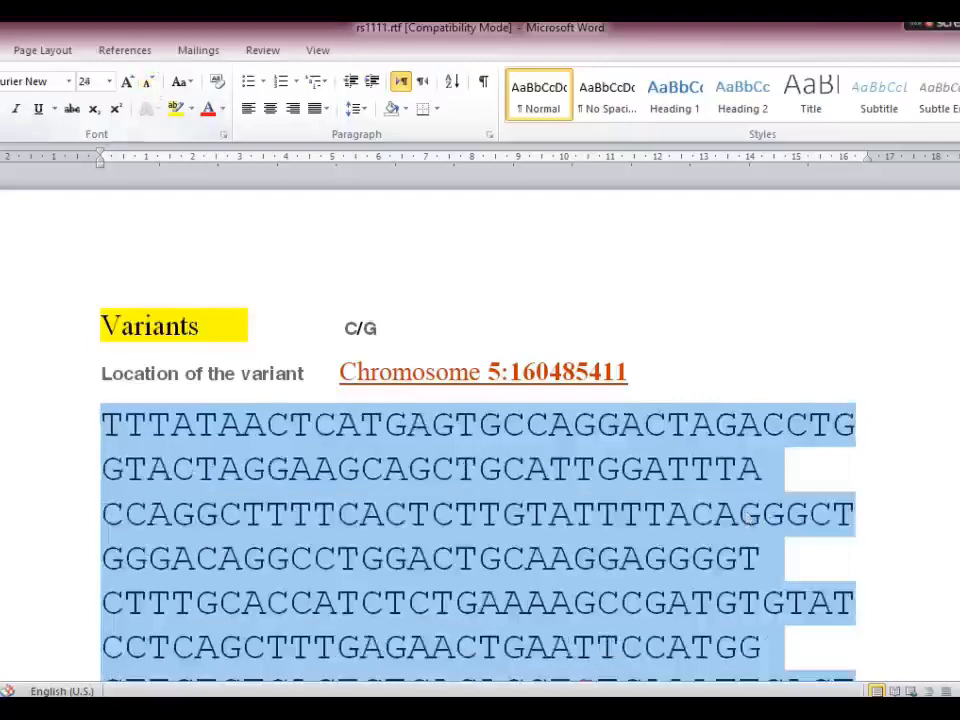
- Remove the justification from the flanking sequence, returning it to left alignment, and clear the selection
{"action": "left_click", "coordinate": [318, 108]}
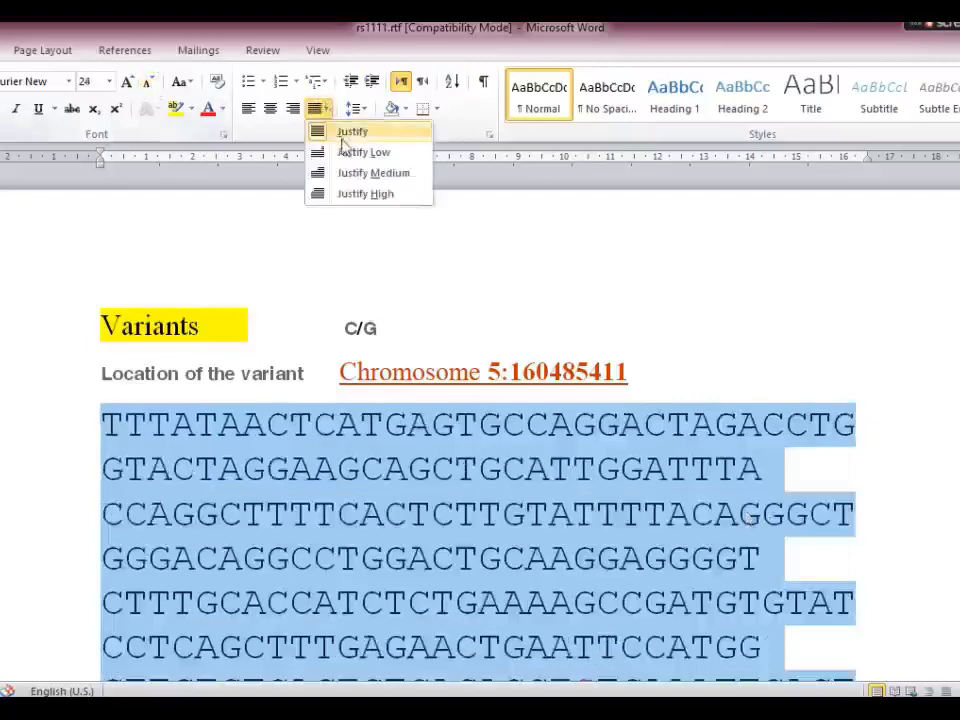
{"action": "left_click", "coordinate": [347, 140]}
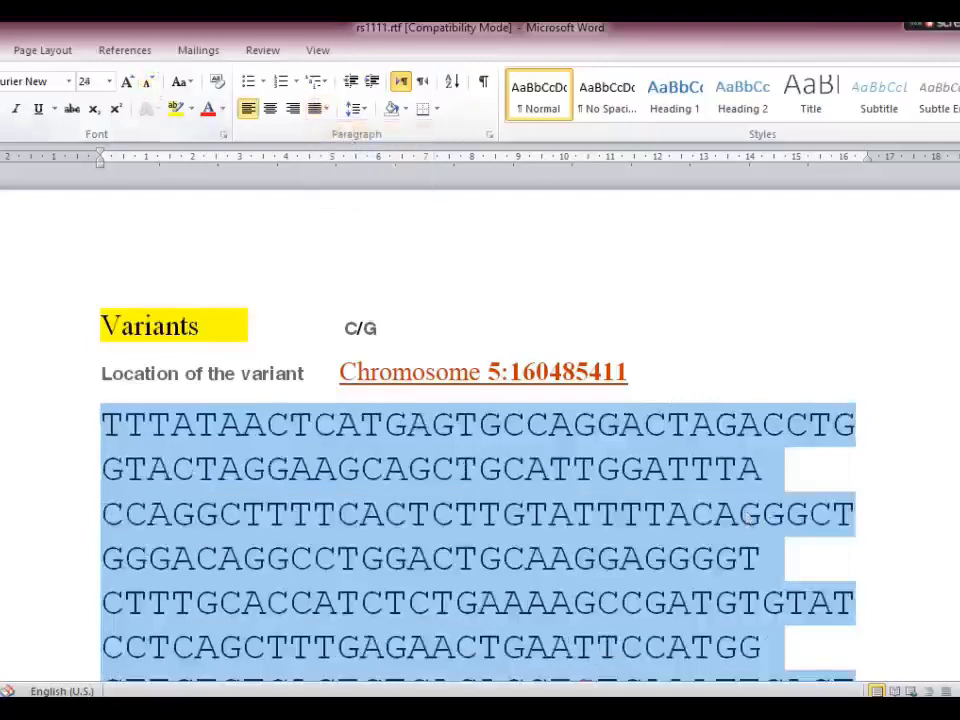
{"action": "scroll", "coordinate": [478, 540], "scroll_direction": "down", "scroll_amount": 5}
{"action": "scroll", "coordinate": [478, 540], "scroll_direction": "up", "scroll_amount": 5}
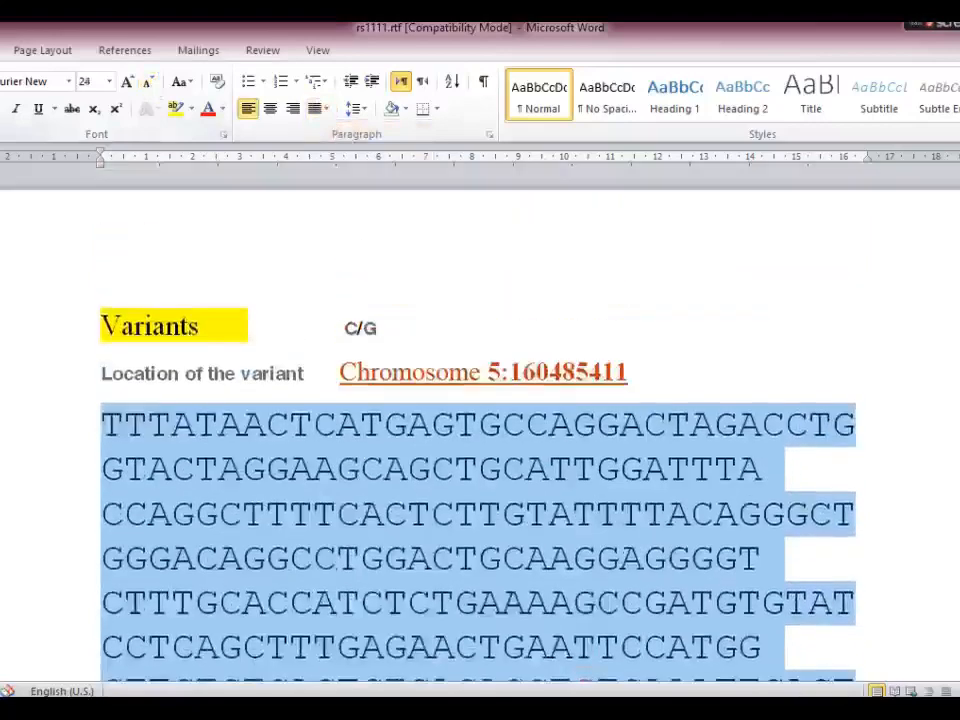
{"action": "left_click", "coordinate": [768, 559]}
{"action": "left_click", "coordinate": [177, 465]}
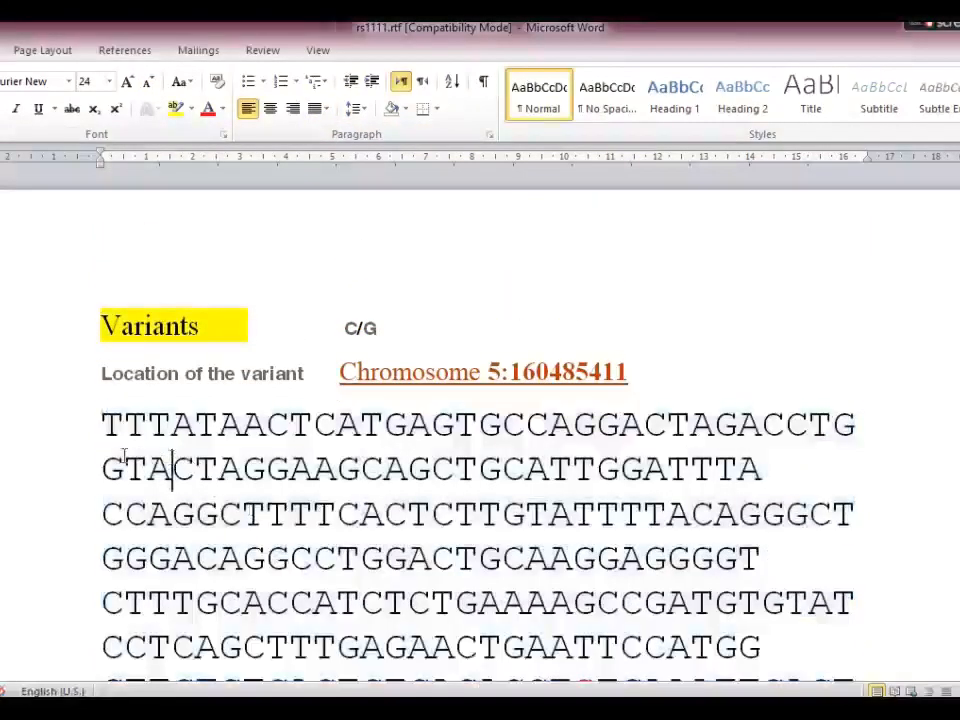
- Reselect the entire flanking sequence and reduce its font size to 12
{"action": "left_click_drag", "start_coordinate": [104, 424], "coordinate": [315, 508]}
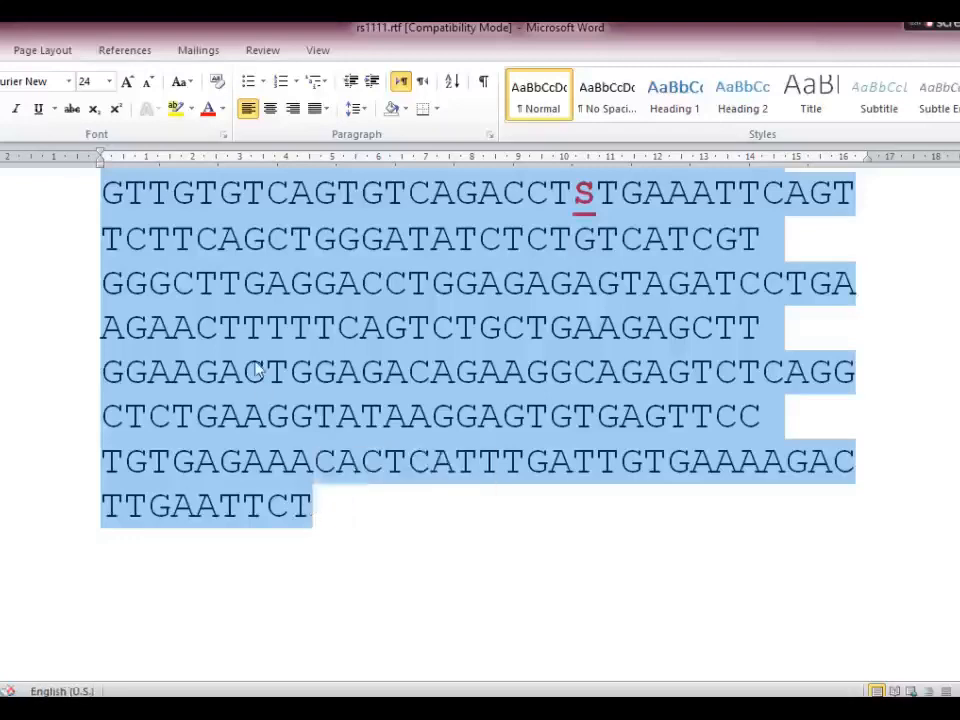
{"action": "left_click", "coordinate": [147, 86]}
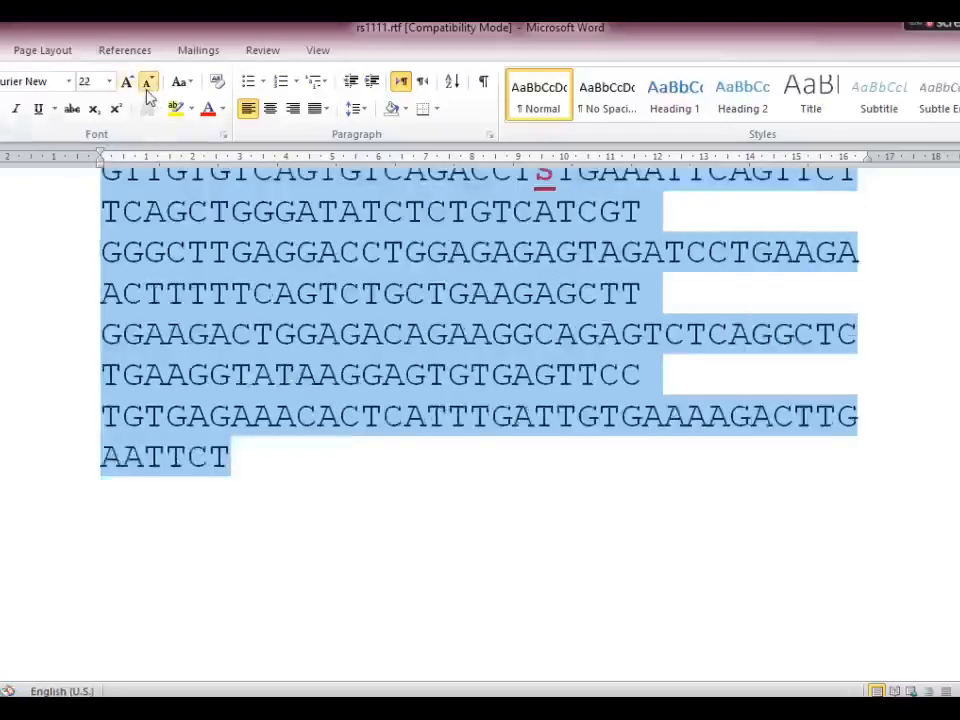
{"action": "left_click", "coordinate": [147, 86]}
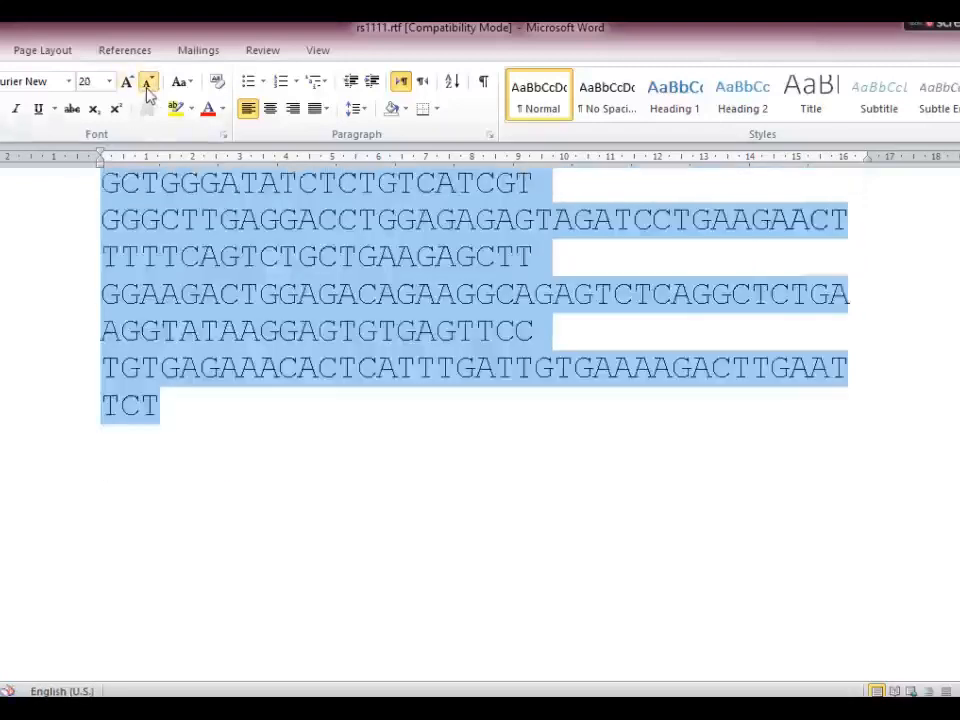
{"action": "left_click", "coordinate": [147, 86]}
{"action": "left_click", "coordinate": [147, 86]}
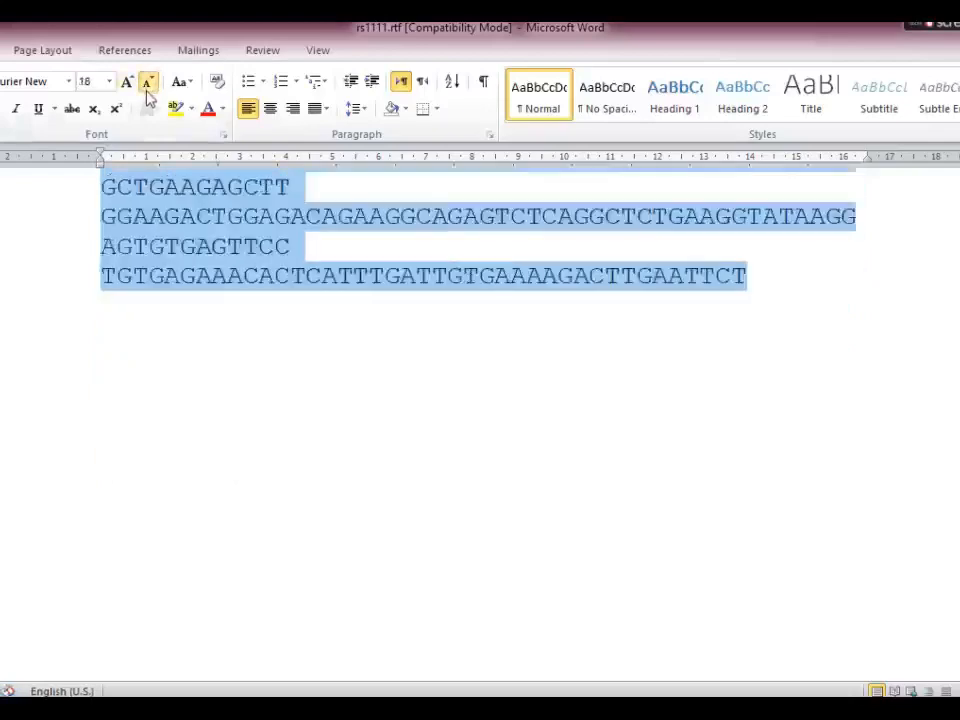
{"action": "left_click", "coordinate": [147, 86]}
{"action": "left_click", "coordinate": [147, 86]}
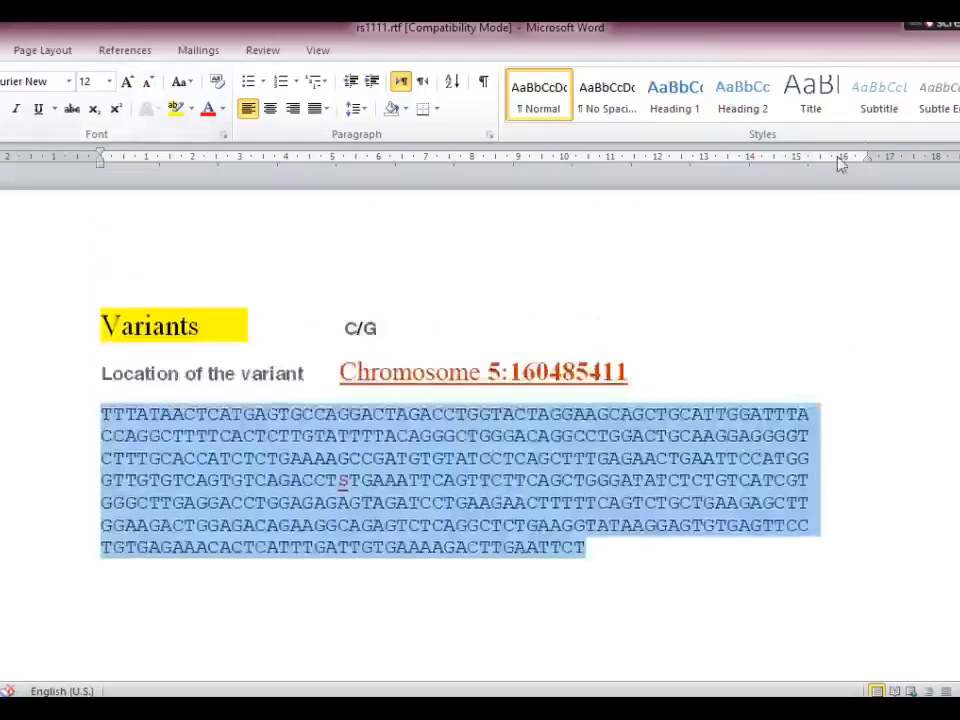
{"action": "scroll", "coordinate": [480, 435], "scroll_direction": "up", "scroll_amount": 2}
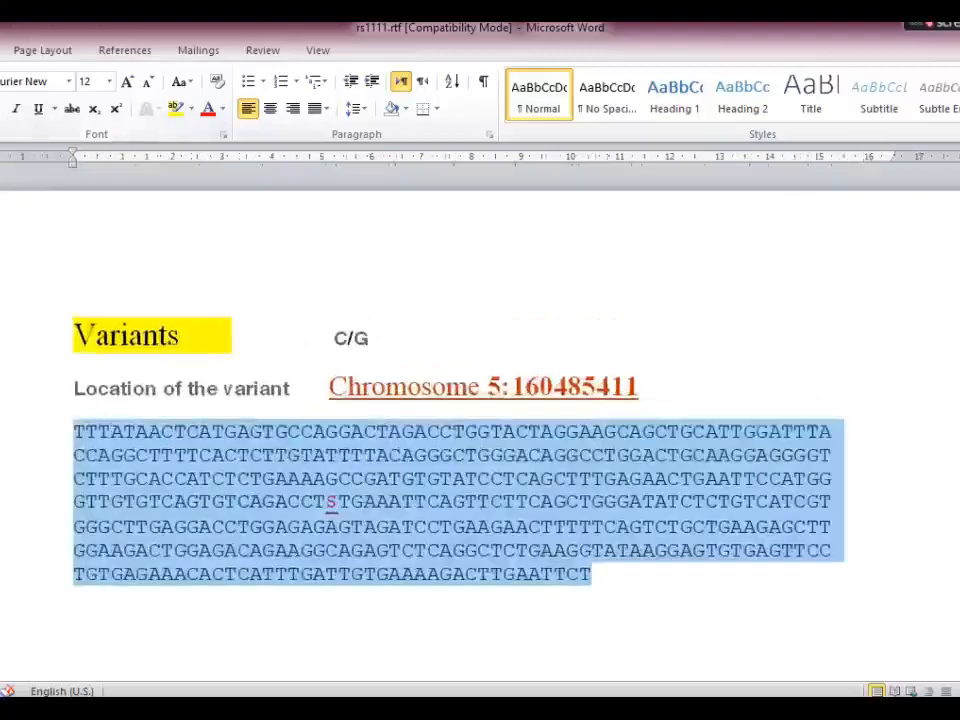
{"action": "scroll", "coordinate": [480, 435], "scroll_direction": "up", "scroll_amount": 1}
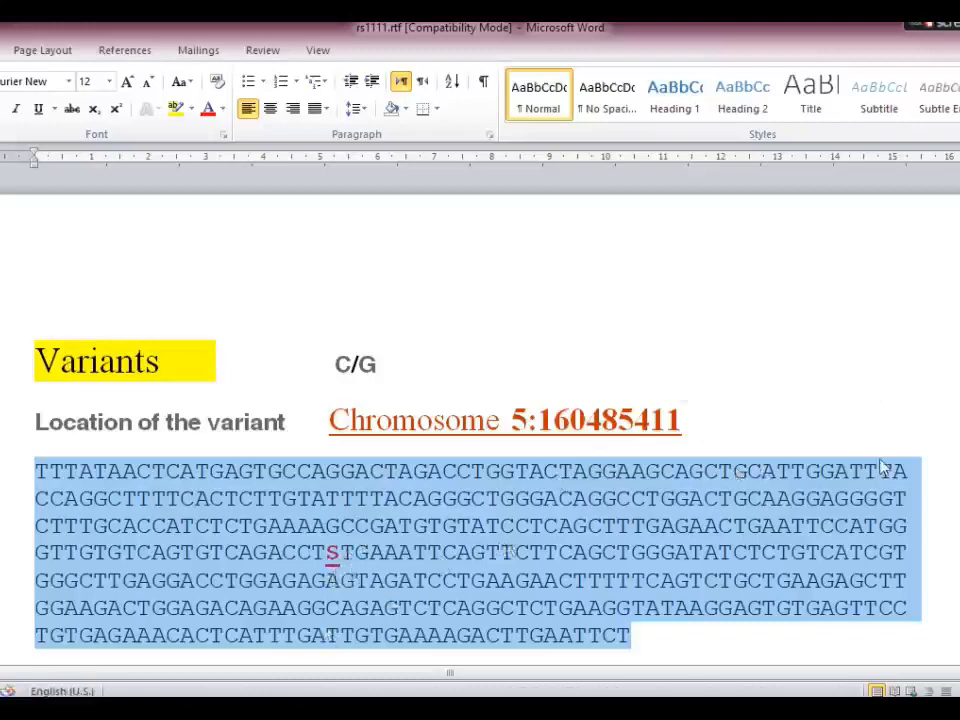
{"action": "scroll", "coordinate": [480, 420], "scroll_direction": "down", "scroll_amount": 3}
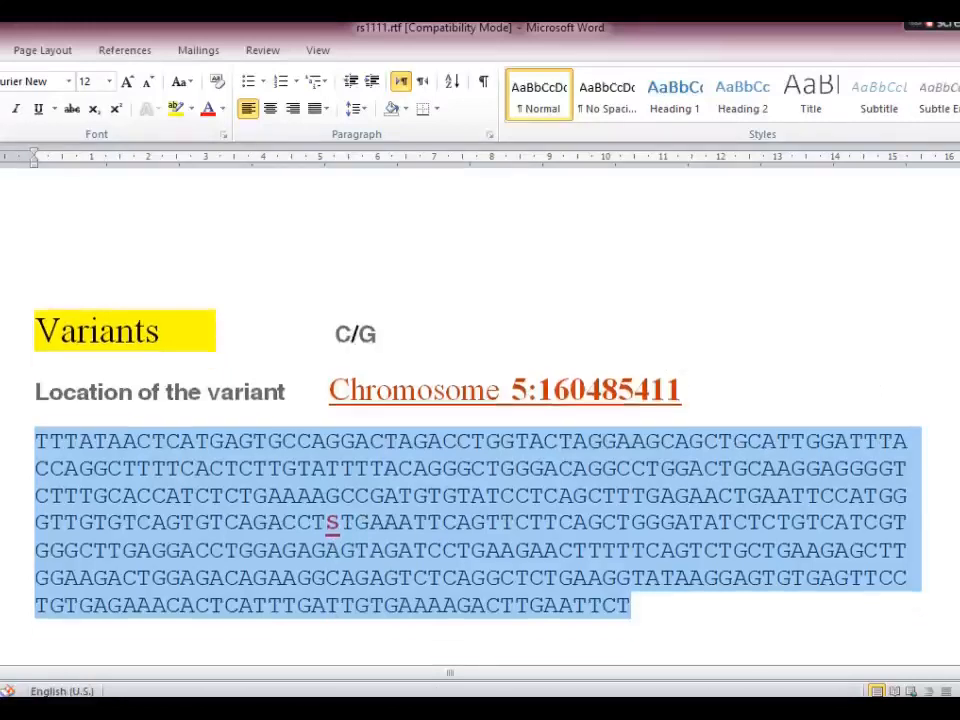
{"action": "scroll", "coordinate": [957, 602], "scroll_direction": "down", "scroll_amount": 1}
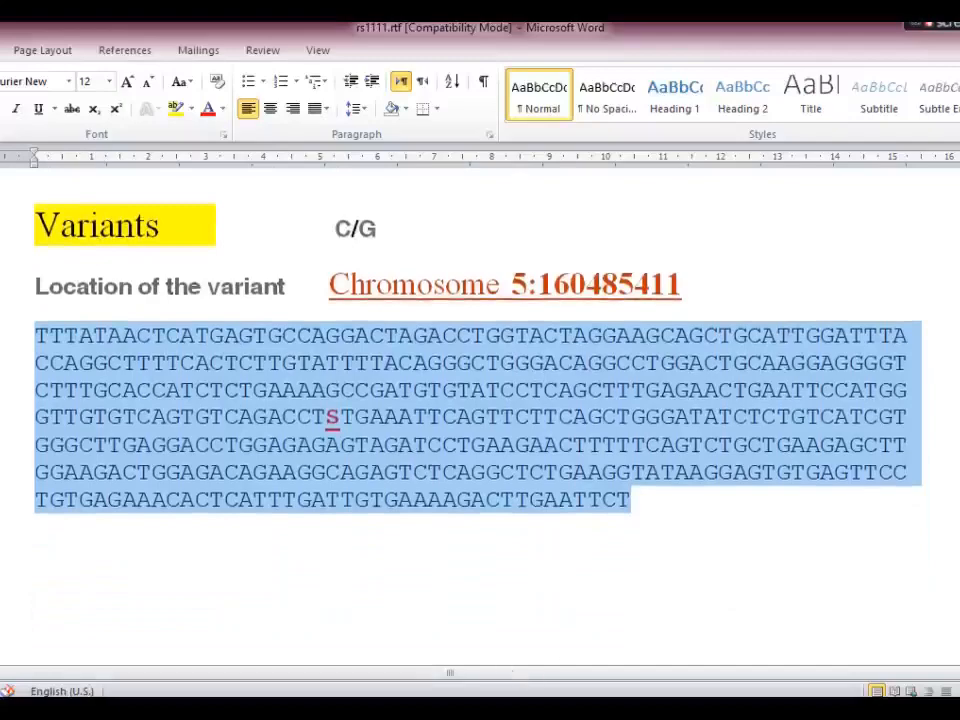
- Switch to the browser, search Google for NCBI in a new tab and open the National Center for Biotechnology Information site
{"action": "key", "text": "alt+Tab"}
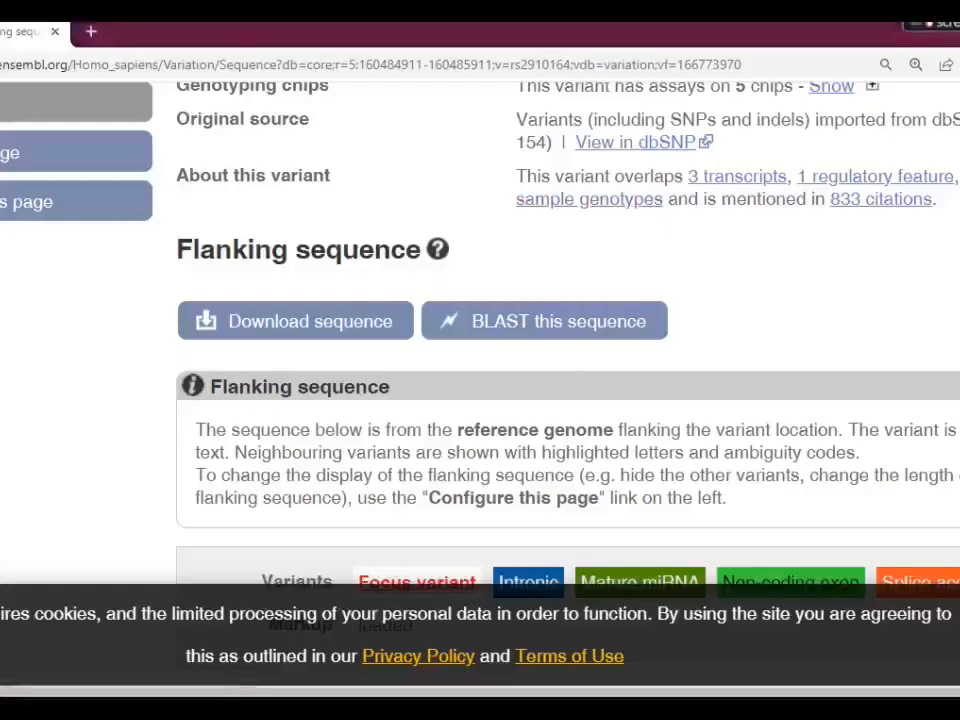
{"action": "scroll", "coordinate": [857, 145], "scroll_direction": "up", "scroll_amount": 6}
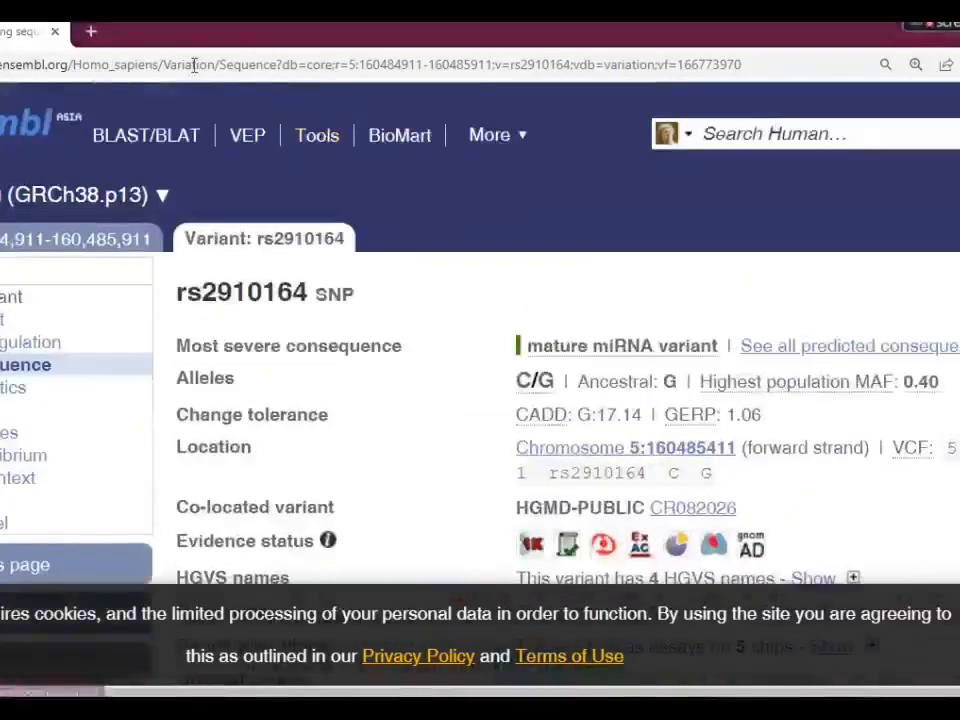
{"action": "left_click", "coordinate": [92, 34]}
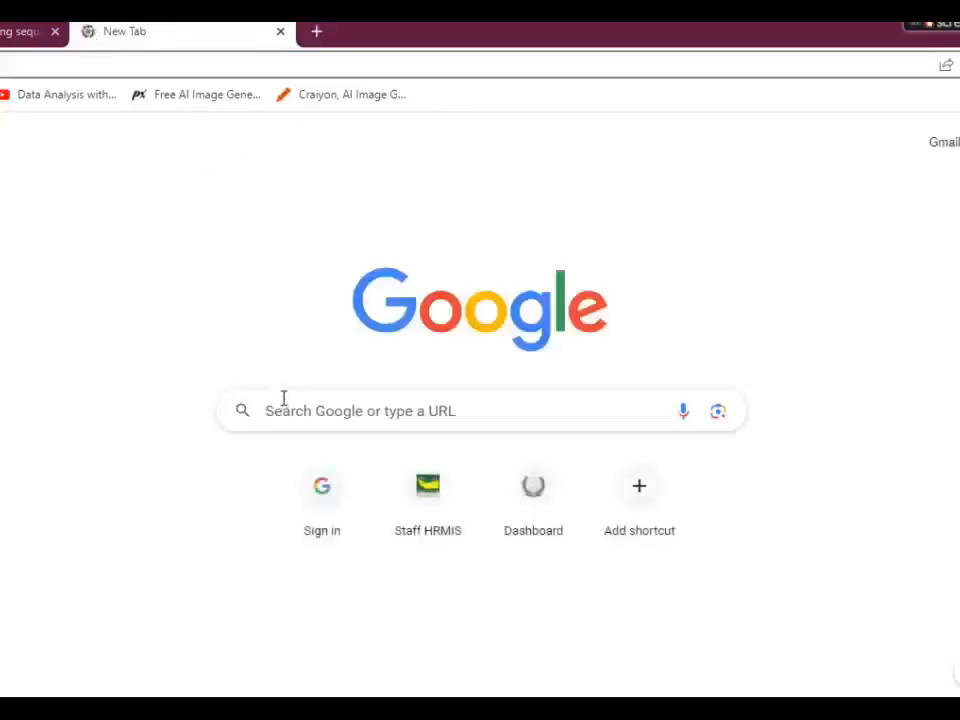
{"action": "left_click", "coordinate": [283, 399]}
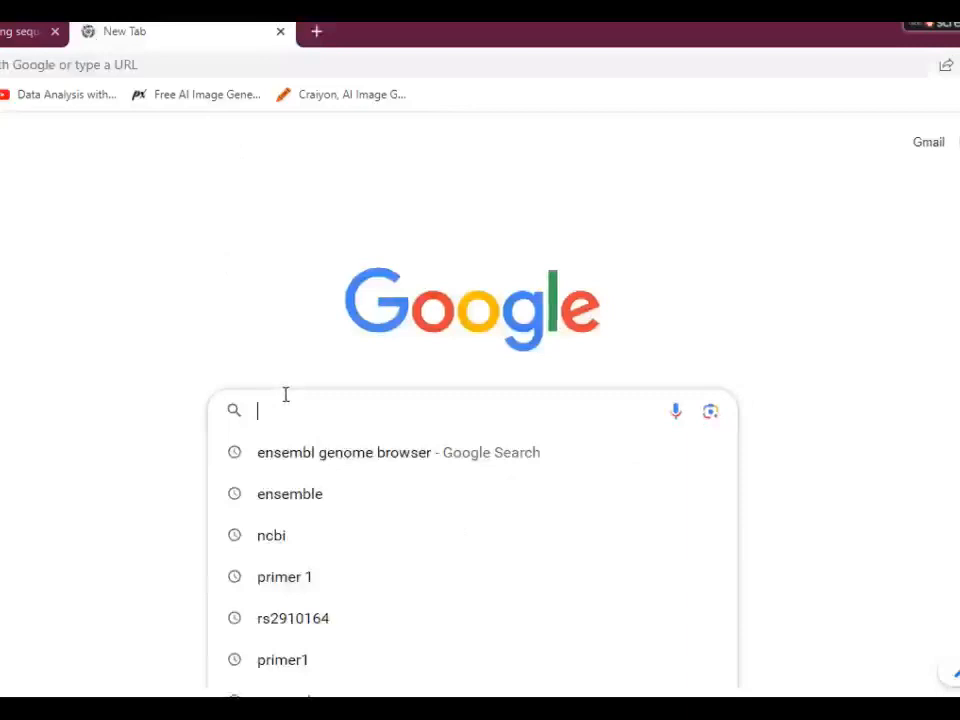
{"action": "type", "text": "NCBI"}
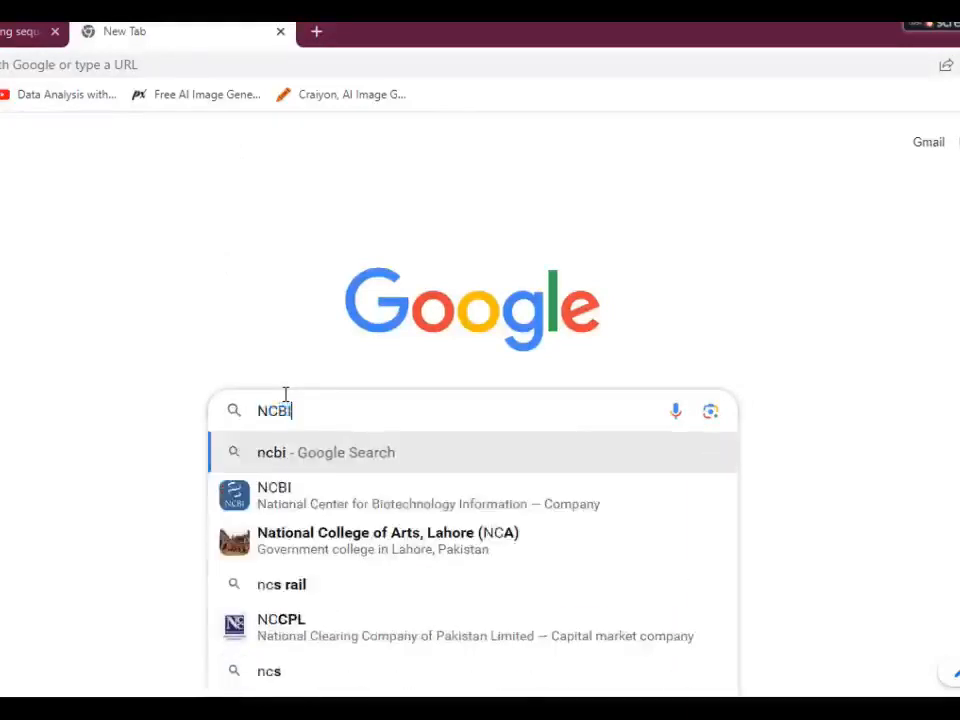
{"action": "key", "text": "Return"}
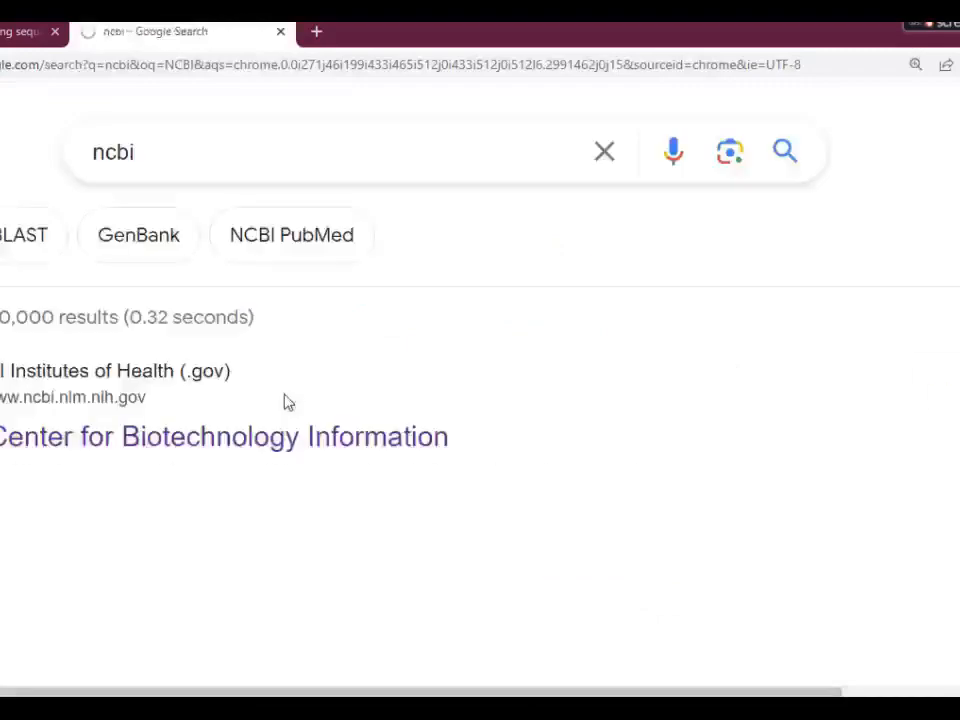
{"action": "left_click", "coordinate": [54, 437]}
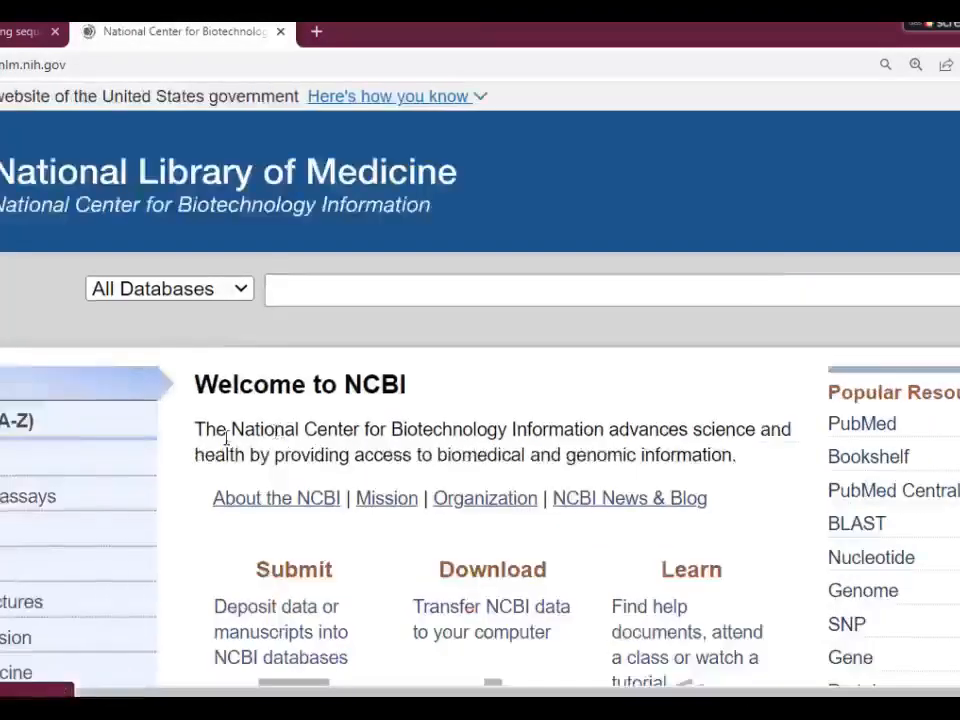
- Search the NCBI Gene database for hsa-mir146a
{"action": "left_click", "coordinate": [243, 291]}
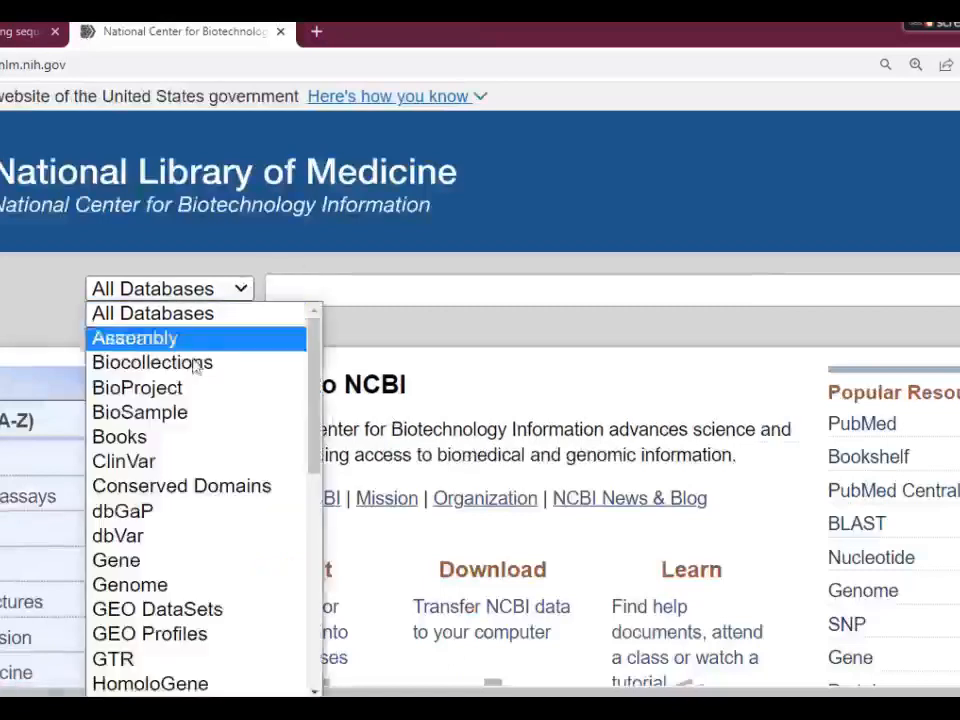
{"action": "left_click", "coordinate": [128, 562]}
{"action": "left_click", "coordinate": [386, 294]}
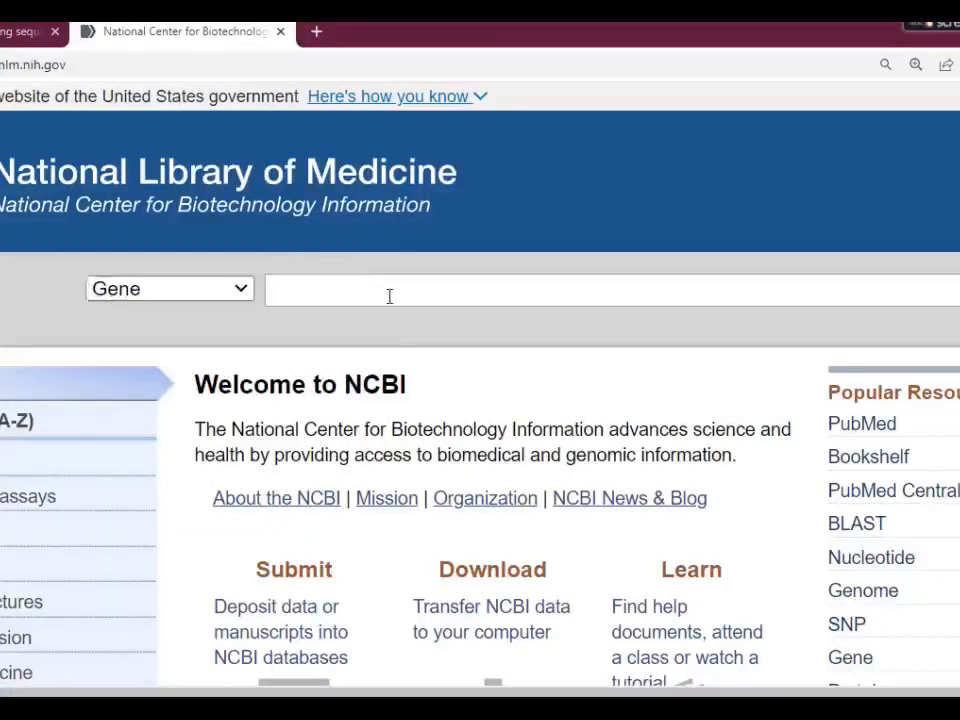
{"action": "type", "text": "hsap"}
{"action": "key", "text": "BackSpace"}
{"action": "type", "text": "-"}
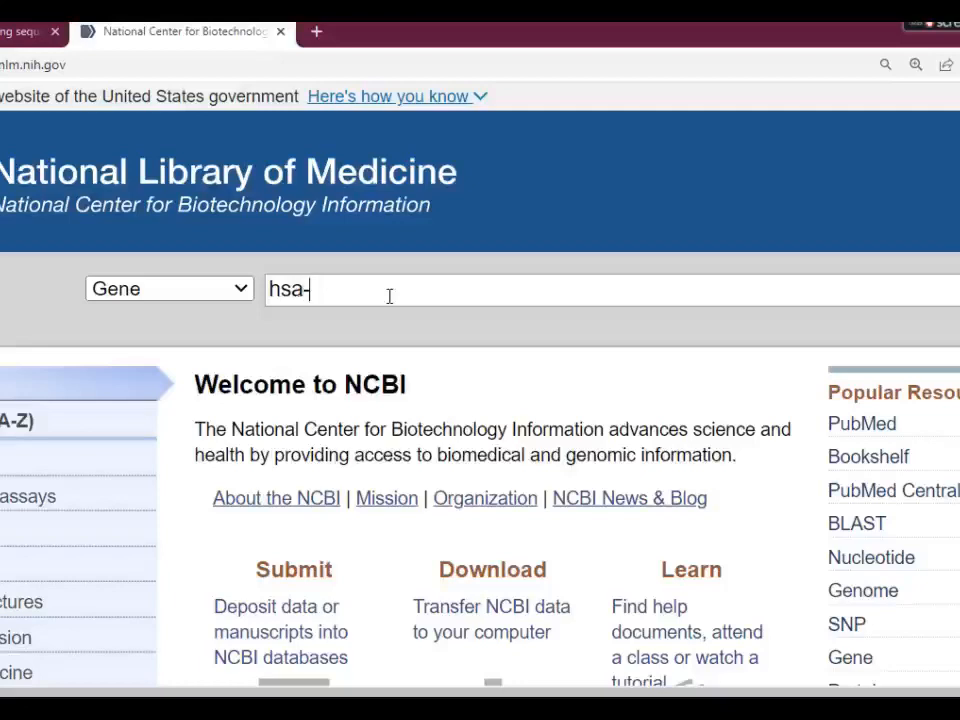
{"action": "type", "text": "mir"}
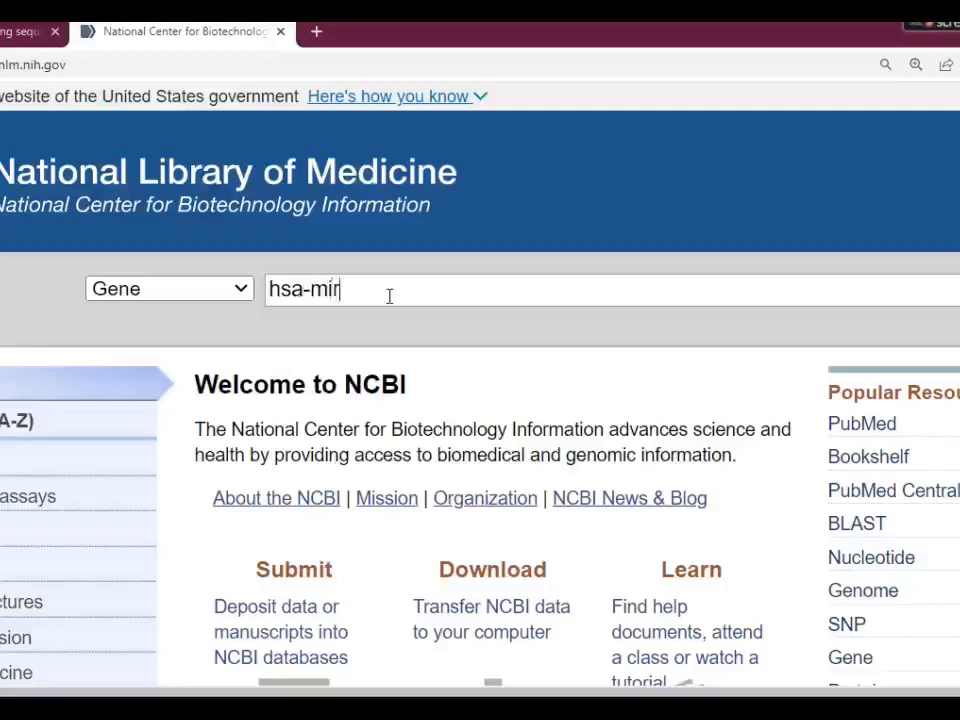
{"action": "type", "text": "146a"}
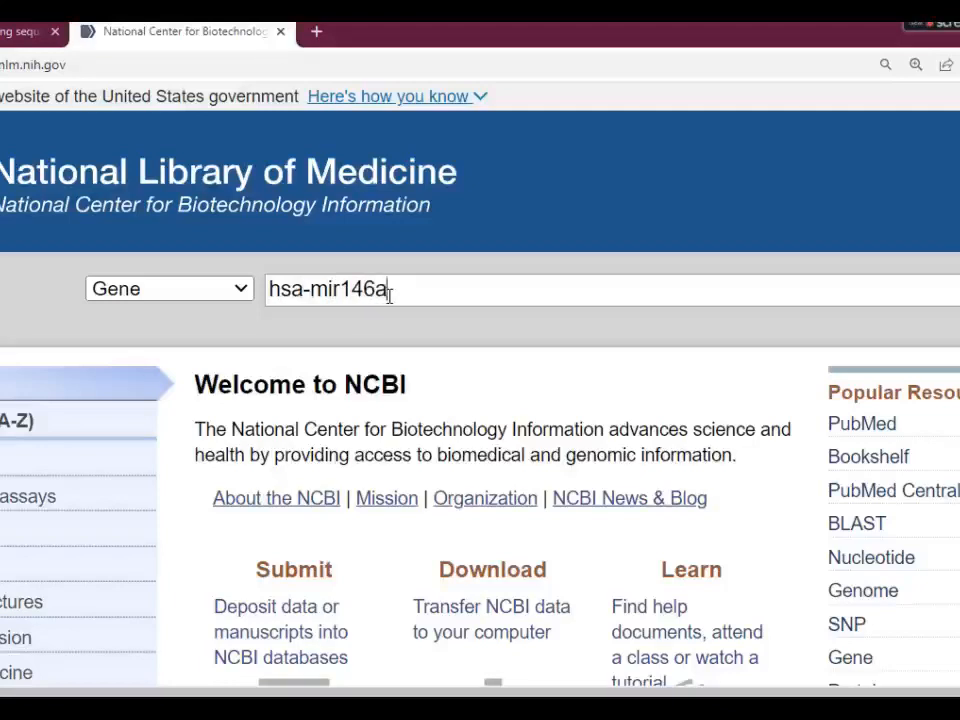
{"action": "key", "text": "Return"}
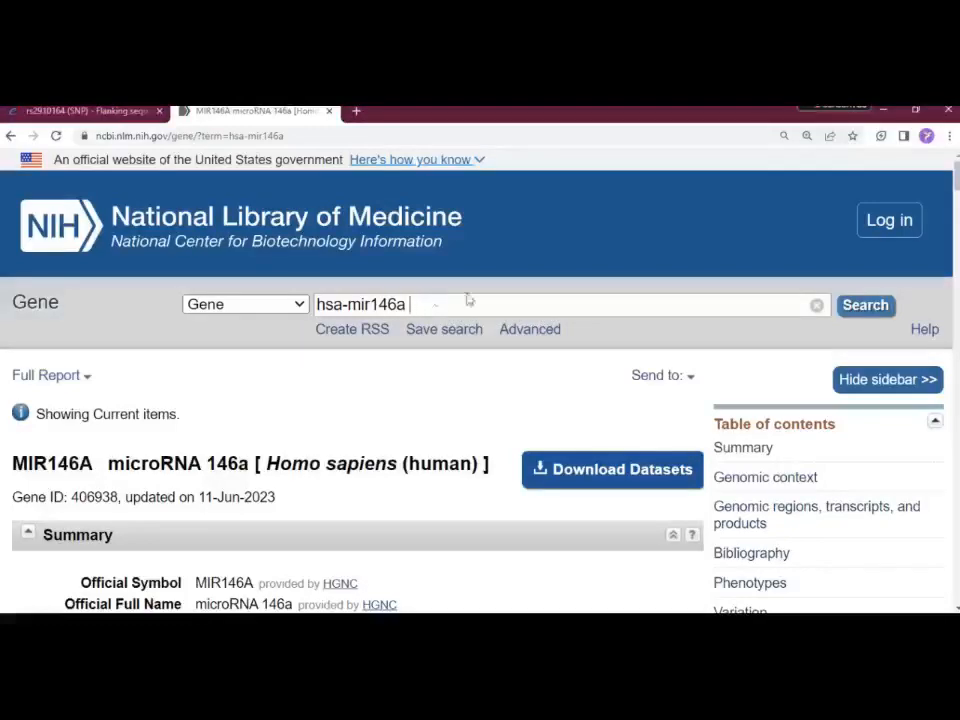
- Open the GenBank nucleotide record for MIR146A from the gene page's genomic regions, transcripts, and products section
{"action": "scroll", "coordinate": [955, 178], "scroll_direction": "down", "scroll_amount": 2}
{"action": "scroll", "coordinate": [955, 178], "scroll_direction": "down", "scroll_amount": 2}
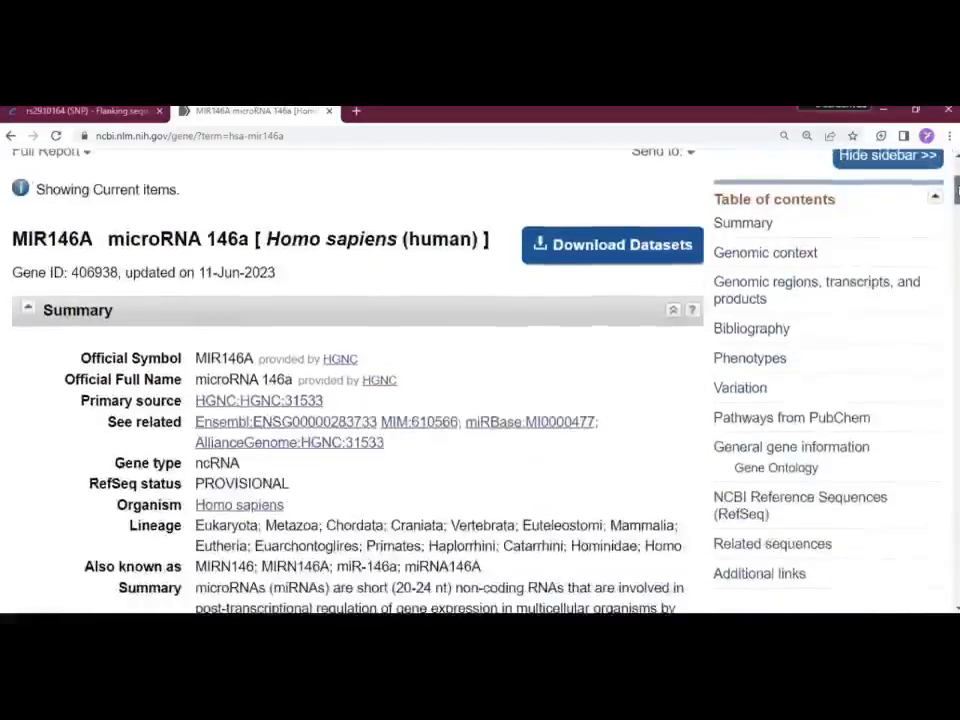
{"action": "scroll", "coordinate": [955, 190], "scroll_direction": "down", "scroll_amount": 5}
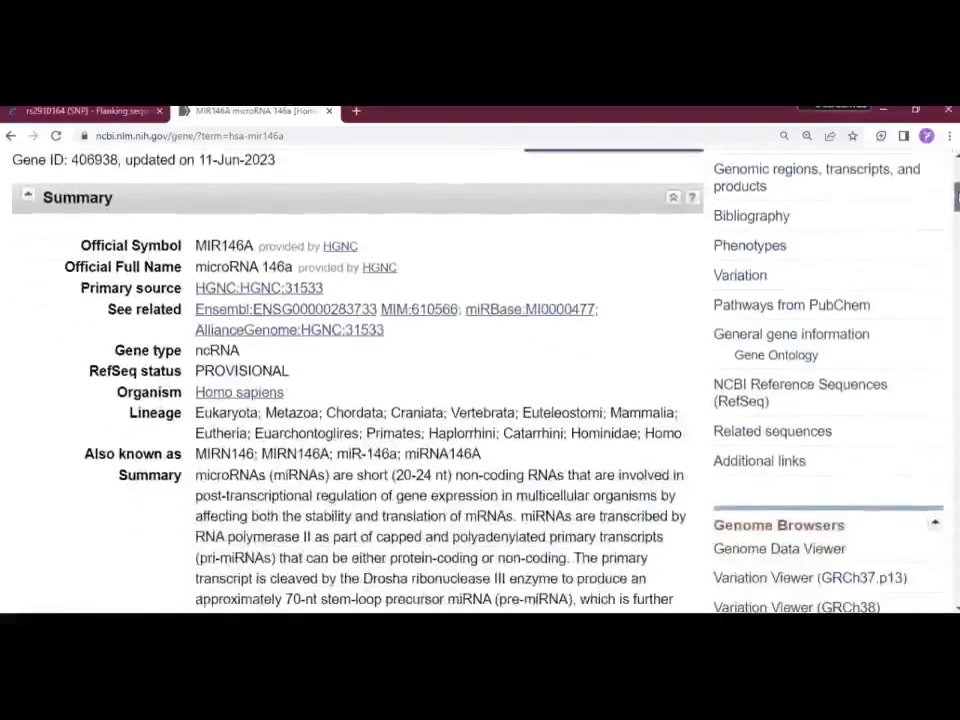
{"action": "left_click_drag", "start_coordinate": [955, 207], "coordinate": [955, 266]}
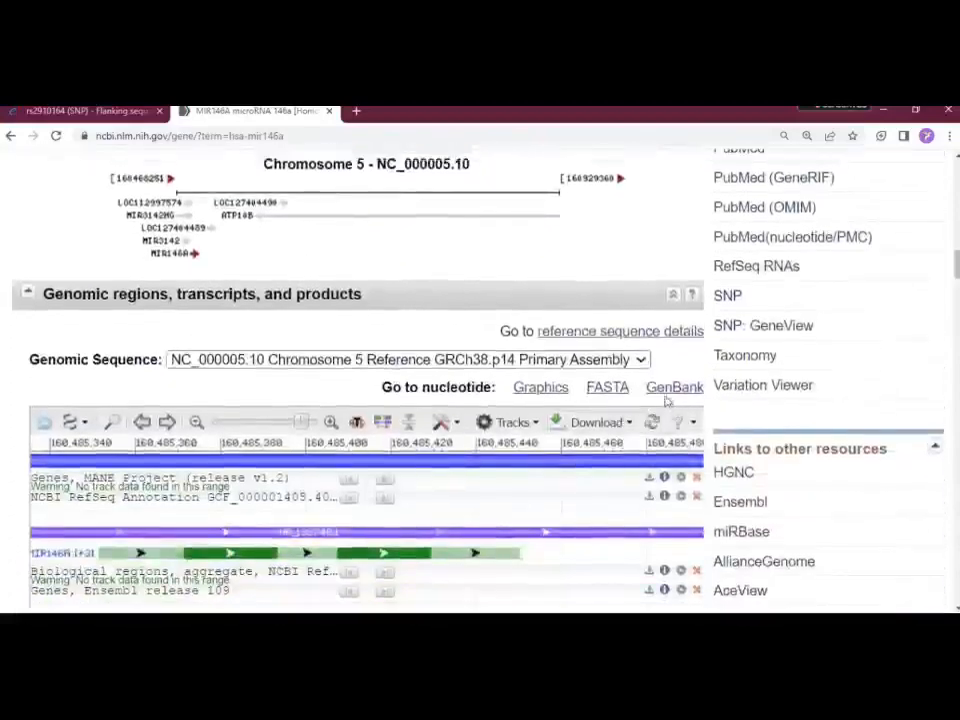
{"action": "left_click", "coordinate": [667, 392]}
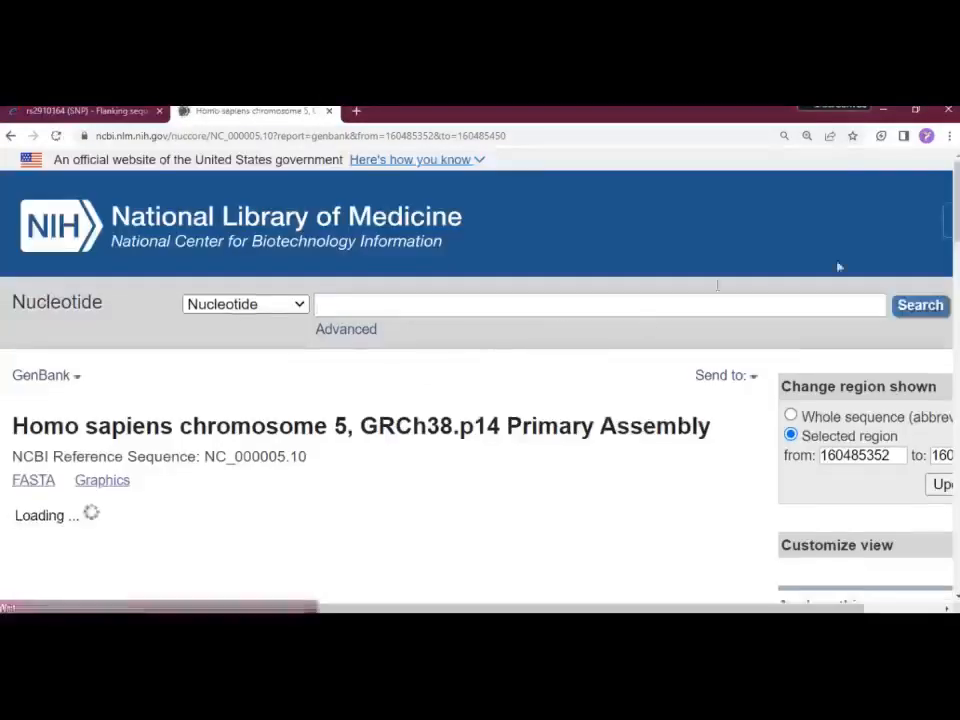
- Copy both numbered lines of the nucleotide sequence under ORIGIN at the end of the GenBank record
{"action": "scroll", "coordinate": [480, 380], "scroll_direction": "down", "scroll_amount": 10}
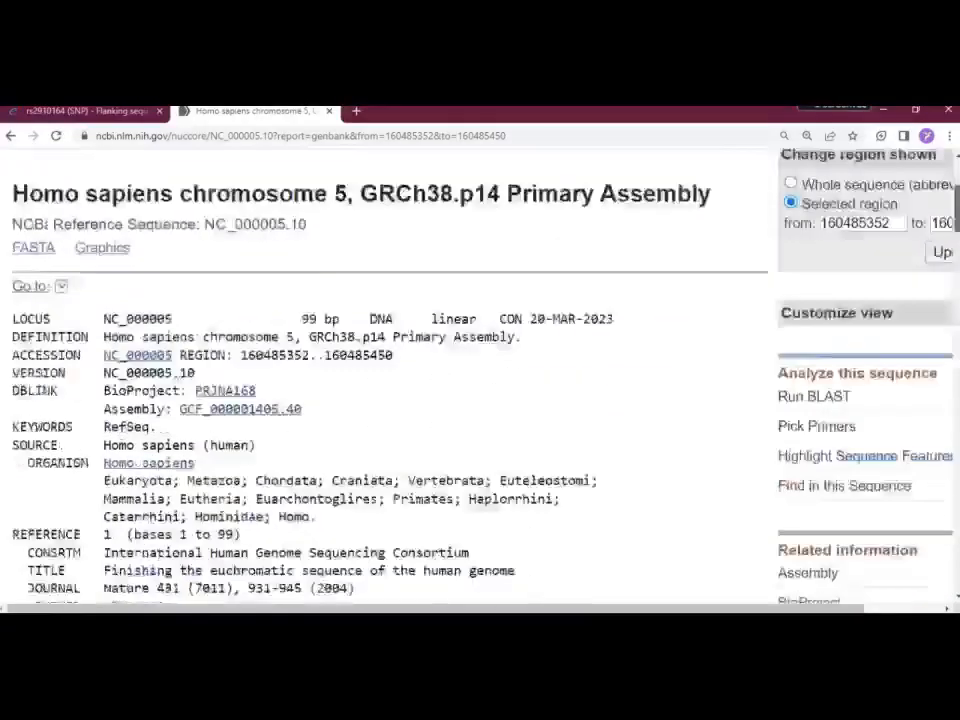
{"action": "left_click_drag", "start_coordinate": [957, 267], "coordinate": [957, 185]}
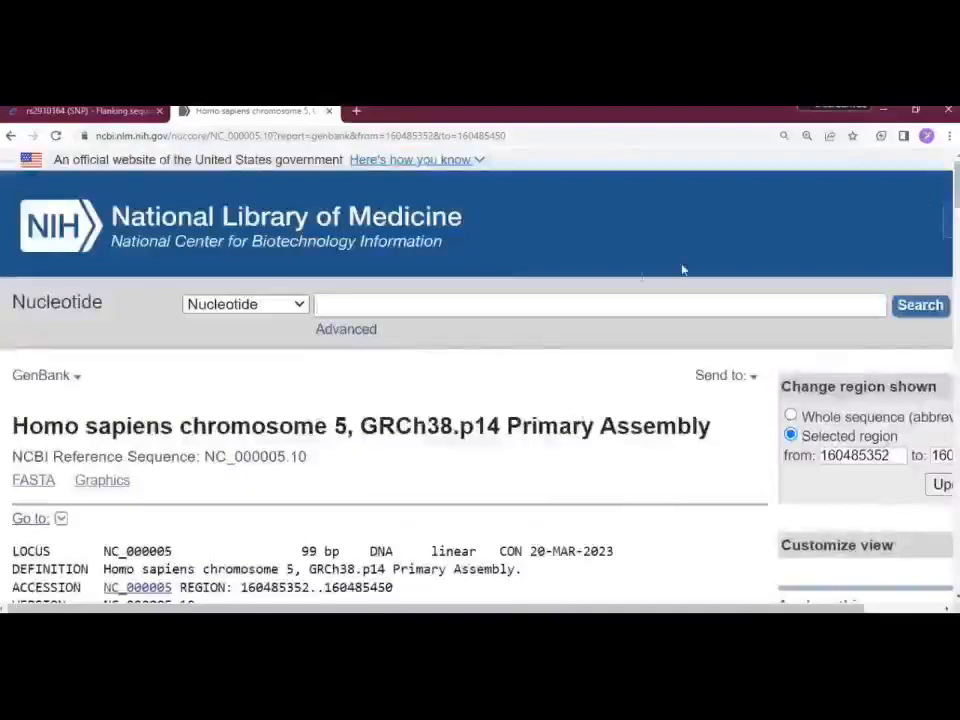
{"action": "scroll", "coordinate": [681, 268], "scroll_direction": "down", "scroll_amount": 3}
{"action": "scroll", "coordinate": [480, 380], "scroll_direction": "down", "scroll_amount": 20}
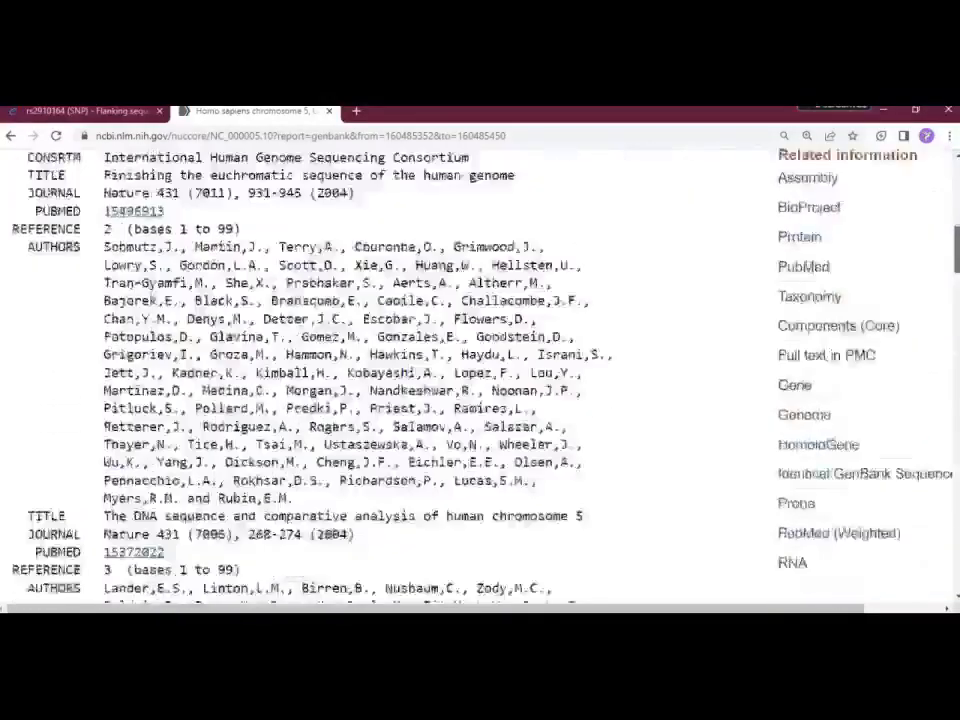
{"action": "scroll", "coordinate": [528, 328], "scroll_direction": "down", "scroll_amount": 10}
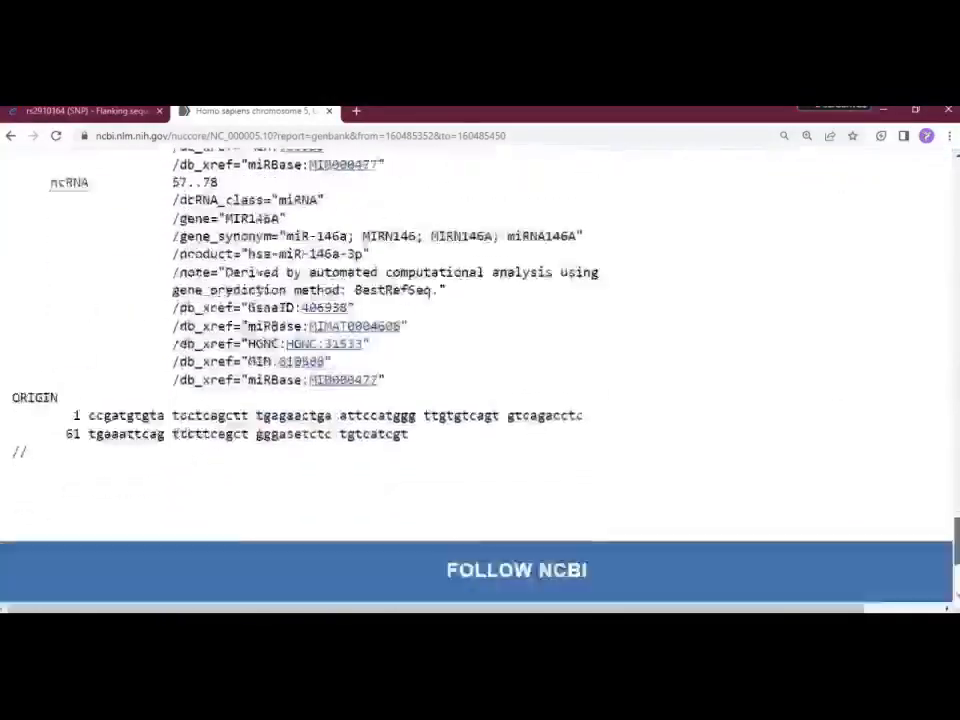
{"action": "scroll", "coordinate": [528, 328], "scroll_direction": "up", "scroll_amount": 1}
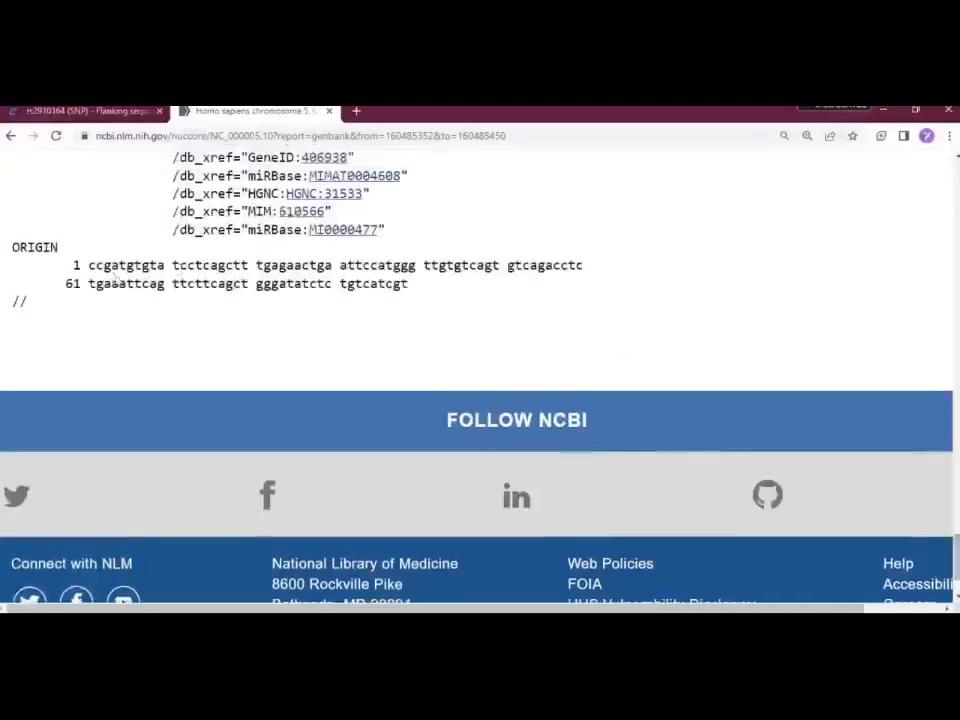
{"action": "left_click_drag", "start_coordinate": [73, 259], "coordinate": [424, 296]}
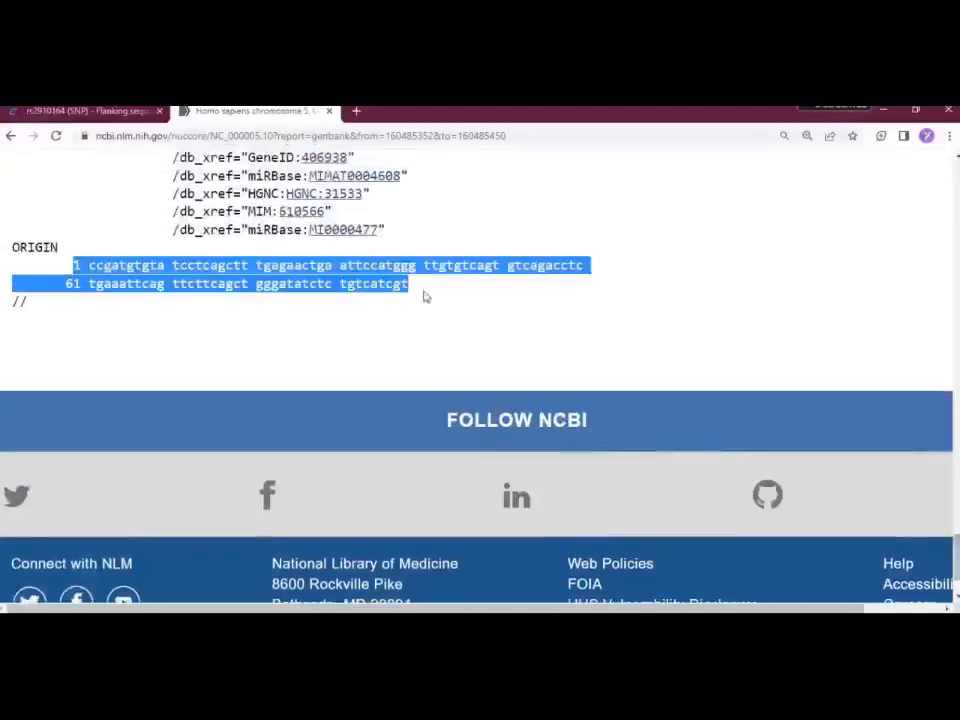
{"action": "right_click", "coordinate": [333, 283]}
{"action": "left_click", "coordinate": [358, 287]}
- Switch to the Word document rs1111.rtf and paste the copied sequence below the SNP flanking sequence
{"action": "left_click", "coordinate": [430, 624]}
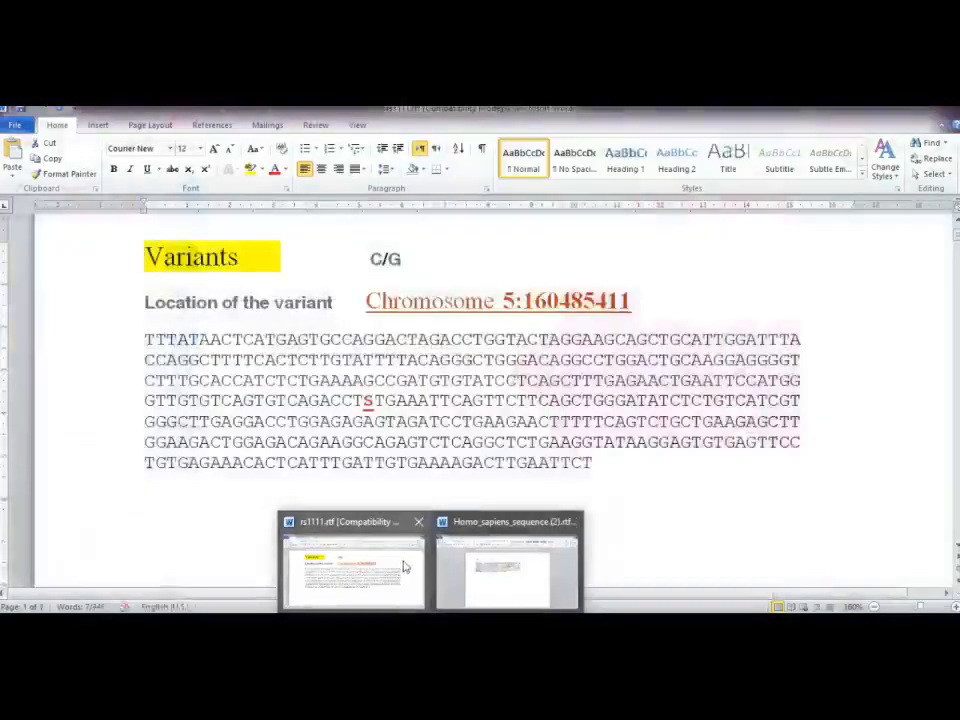
{"action": "left_click", "coordinate": [405, 567]}
{"action": "left_click", "coordinate": [594, 483]}
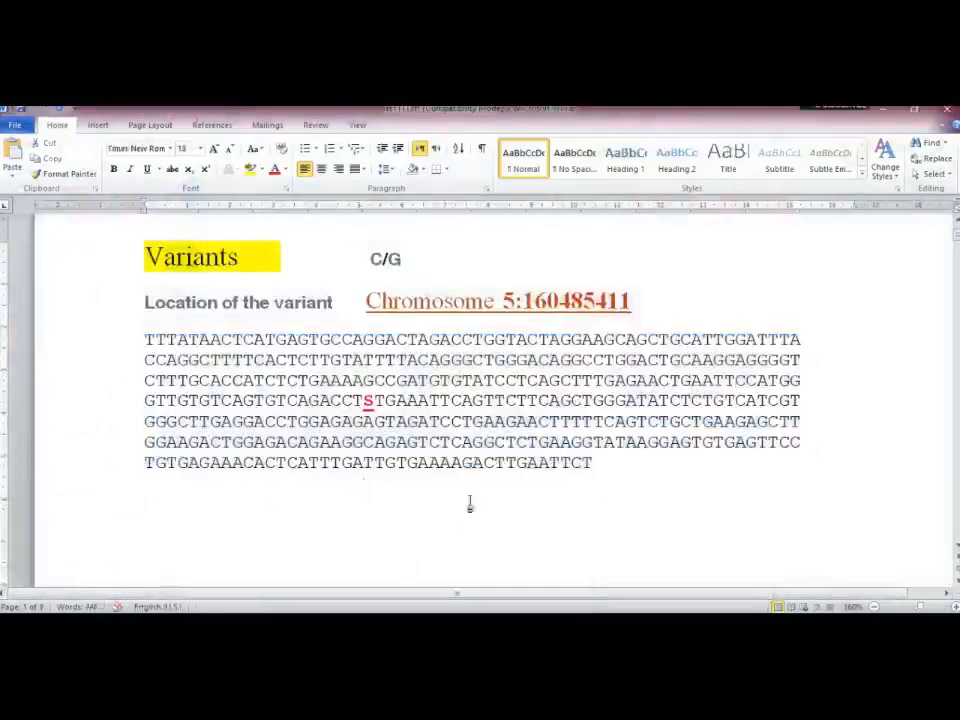
{"action": "key", "text": "Down"}
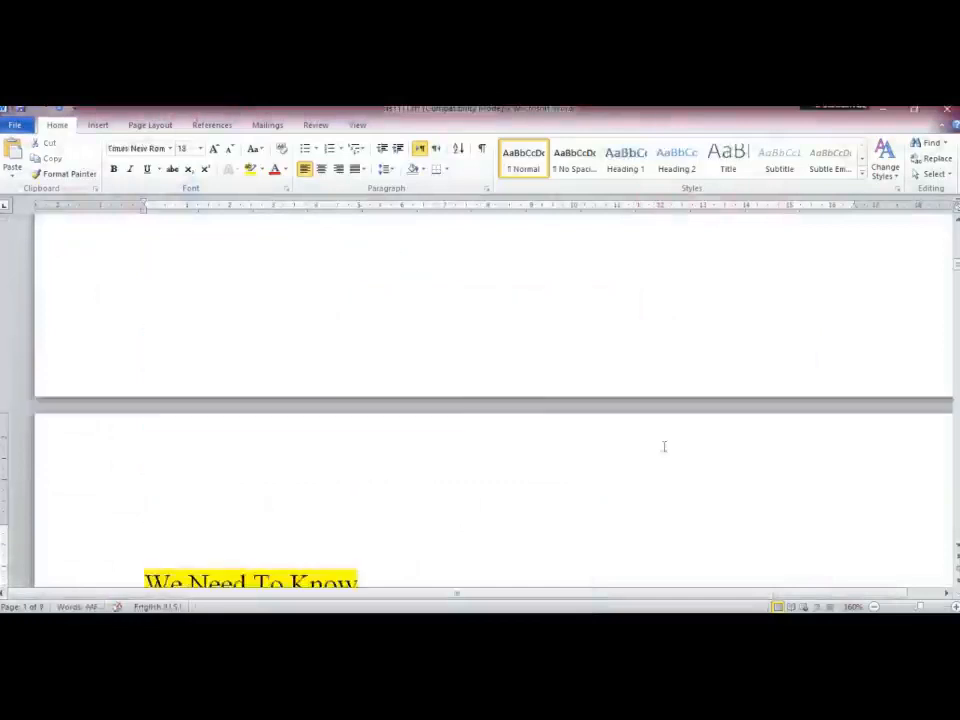
{"action": "key", "text": "Up"}
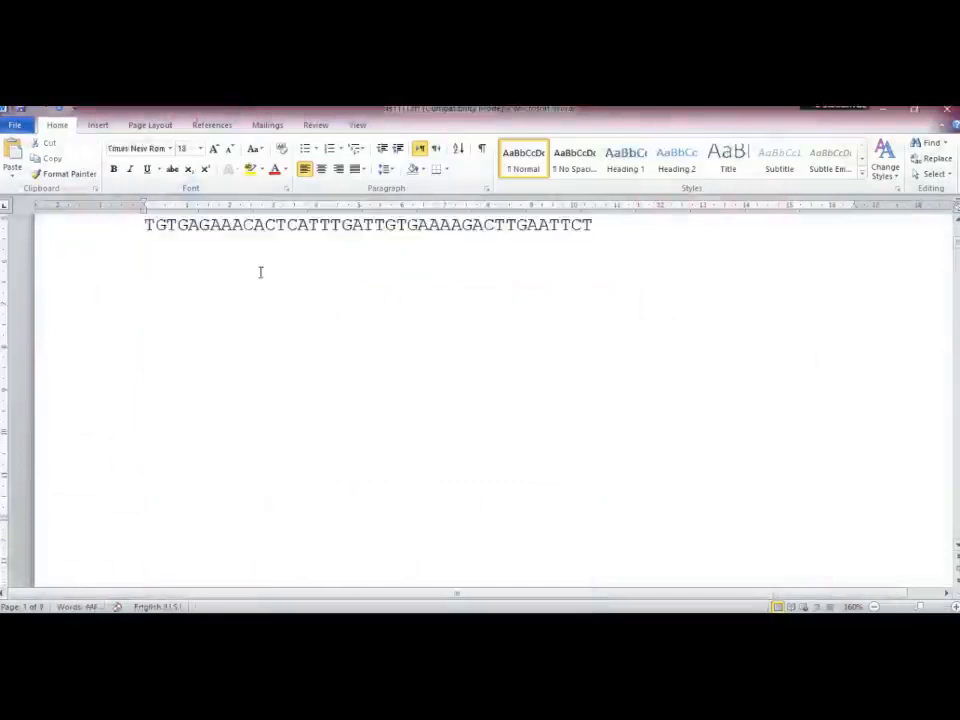
{"action": "right_click", "coordinate": [154, 296]}
{"action": "left_click", "coordinate": [228, 351]}
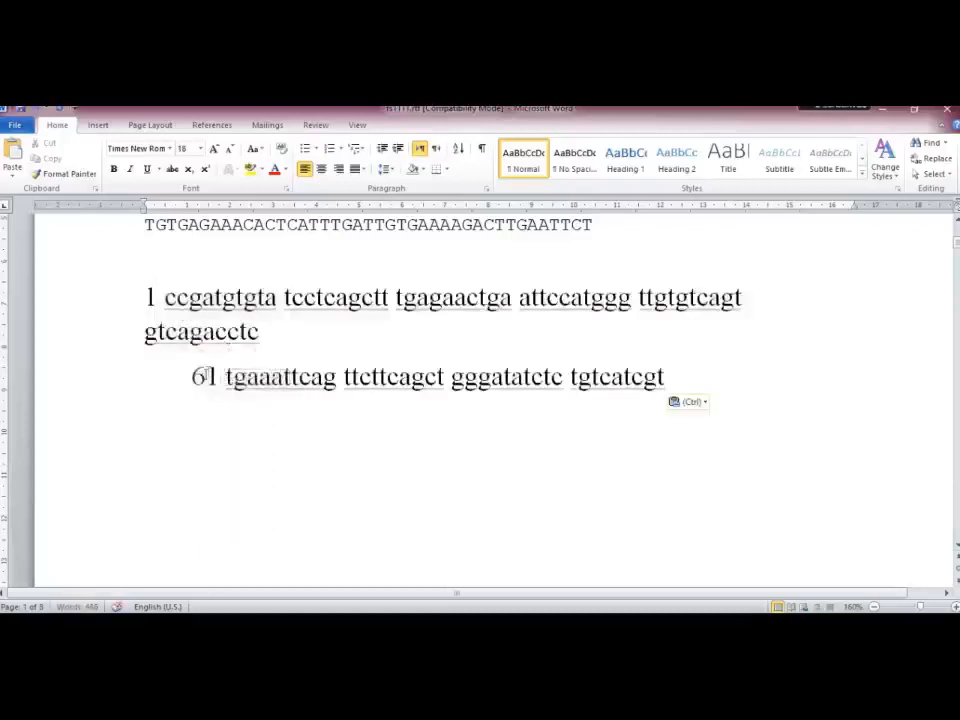
- Delete the position numbers 61 and 1 from the pasted sequence and join its two lines without a gap
{"action": "left_click_drag", "start_coordinate": [220, 377], "coordinate": [260, 347]}
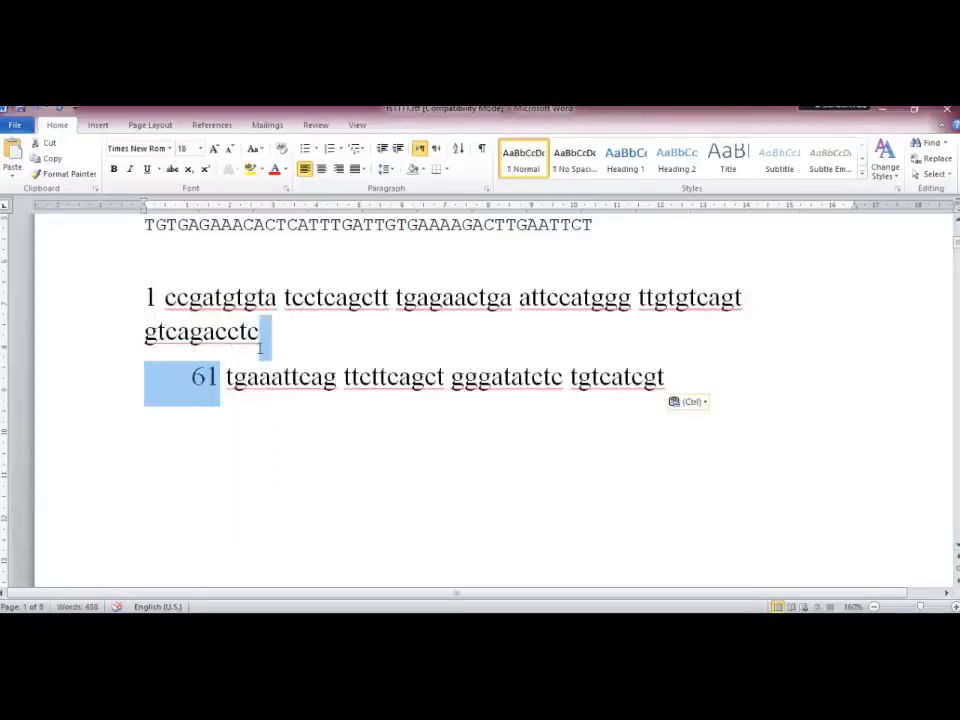
{"action": "key", "text": "Delete"}
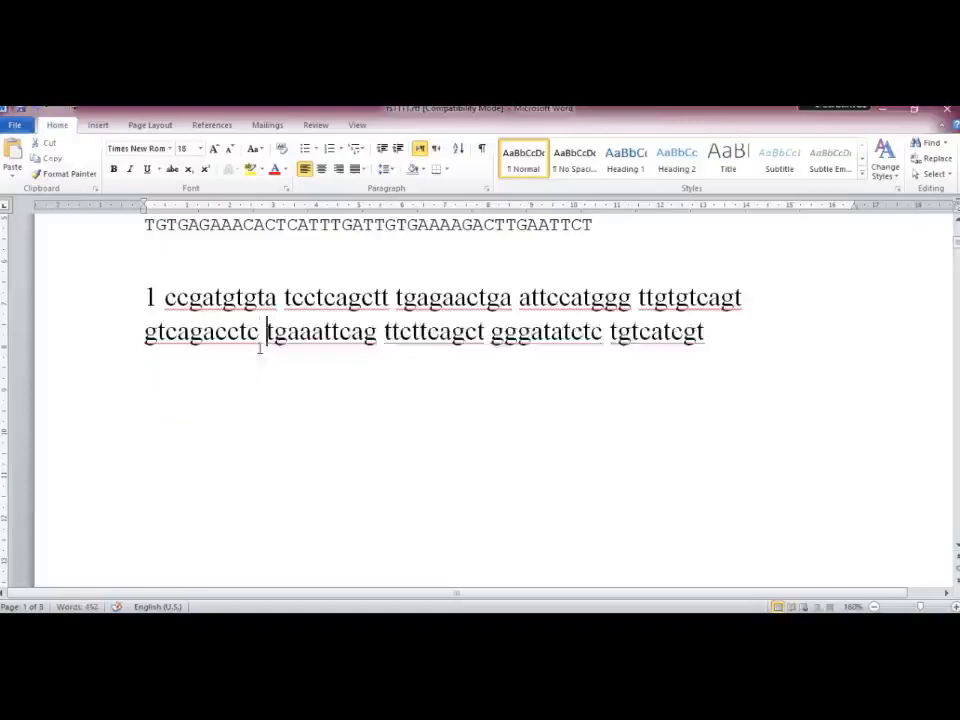
{"action": "key", "text": "BackSpace"}
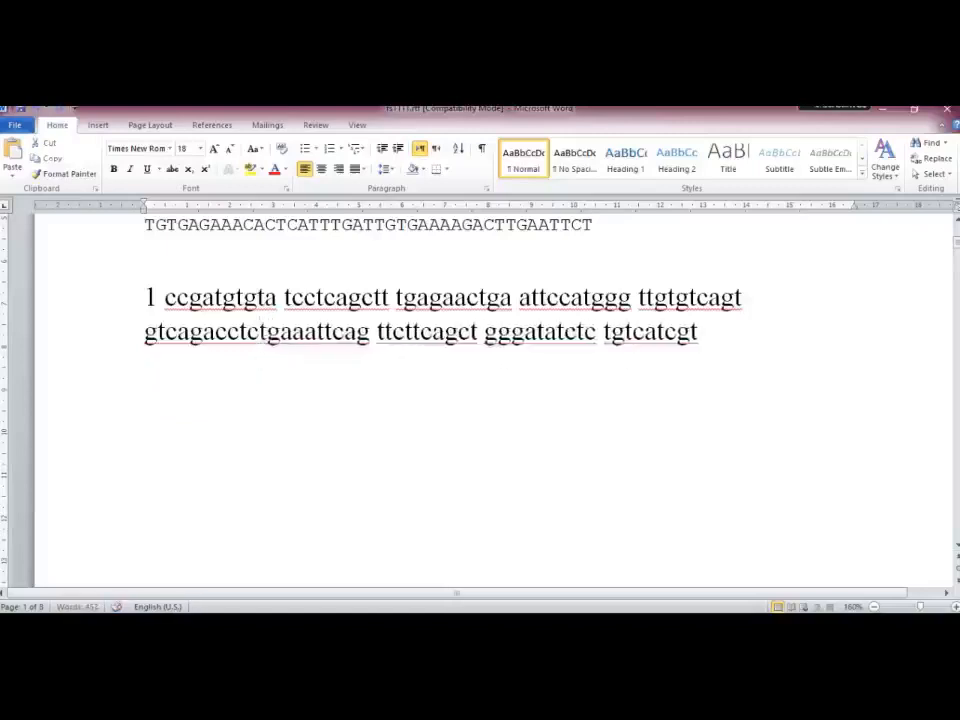
{"action": "left_click", "coordinate": [166, 297]}
{"action": "key", "text": "BackSpace"}
{"action": "key", "text": "BackSpace"}
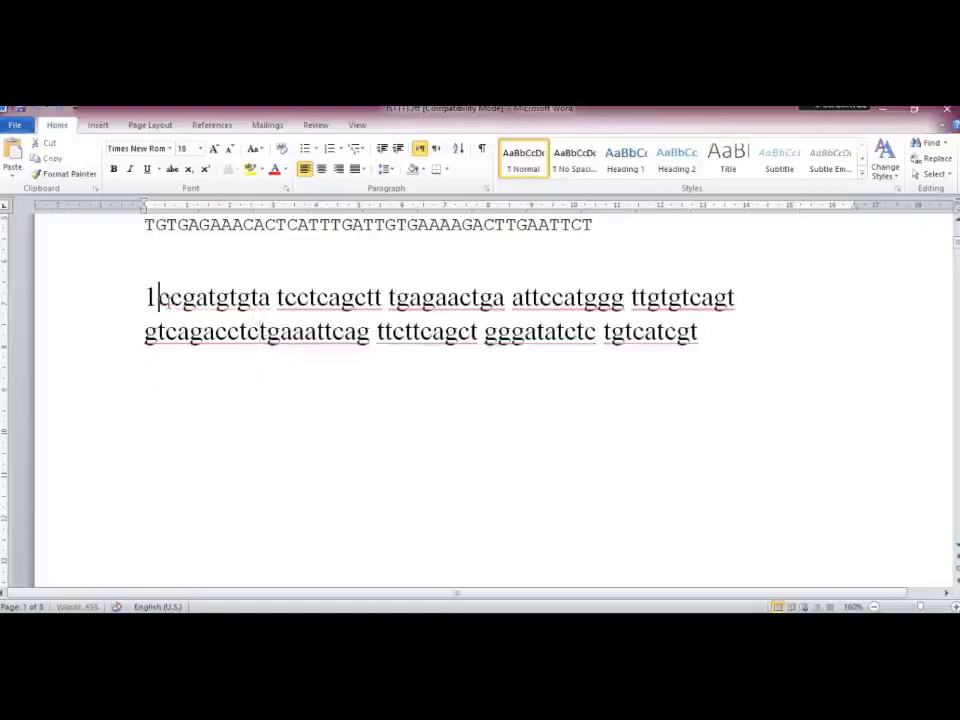
- Remove the spaces between the ten-base blocks from ccgatgtgta through gtcagacctc in the pasted sequence
{"action": "left_click", "coordinate": [263, 297]}
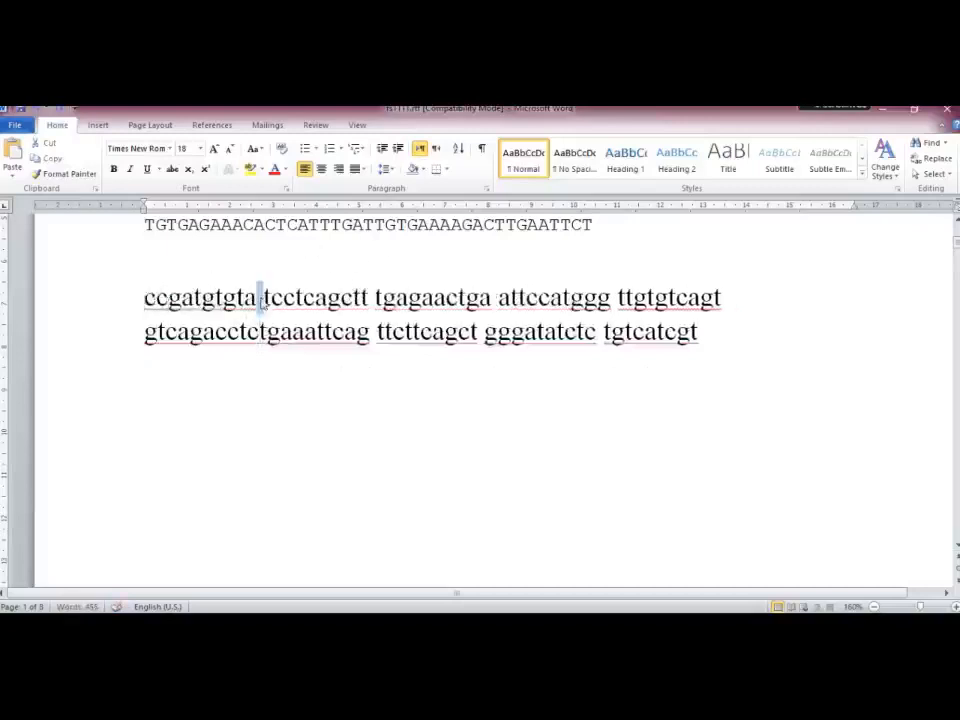
{"action": "key", "text": "BackSpace"}
{"action": "key", "text": "Right"}
{"action": "key", "text": "Right"}
{"action": "key", "text": "shift+Right"}
{"action": "key", "text": "shift+Right"}
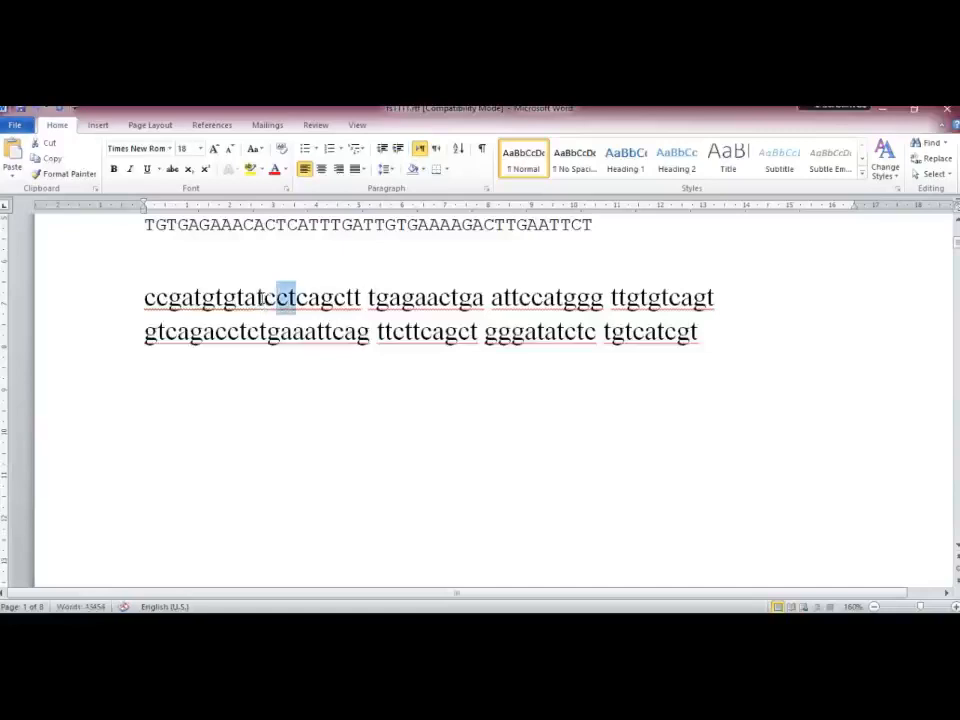
{"action": "key", "text": "Right"}
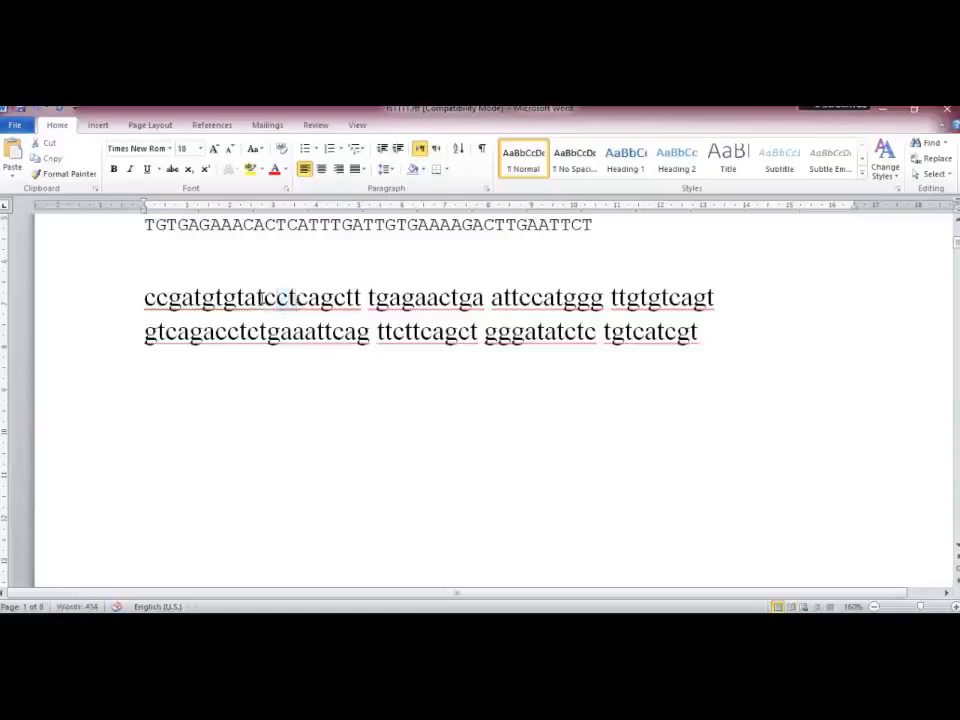
{"action": "key", "text": "Right"}
{"action": "key", "text": "Right"}
{"action": "key", "text": "Right"}
{"action": "key", "text": "Right"}
{"action": "key", "text": "Right"}
{"action": "key", "text": "Right"}
{"action": "key", "text": "Right"}
{"action": "key", "text": "BackSpace"}
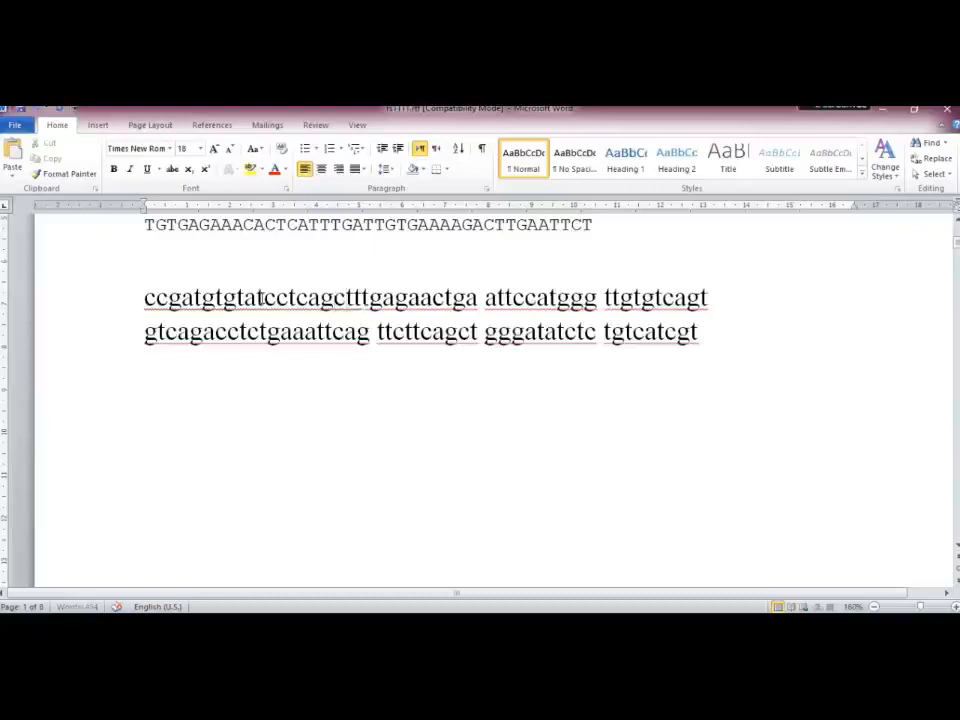
{"action": "key", "text": "Right"}
{"action": "key", "text": "Right"}
{"action": "key", "text": "Right"}
{"action": "key", "text": "Right"}
{"action": "key", "text": "Right"}
{"action": "key", "text": "Right"}
{"action": "key", "text": "Right"}
{"action": "key", "text": "Right"}
{"action": "key", "text": "Right"}
{"action": "key", "text": "Right"}
{"action": "key", "text": "BackSpace"}
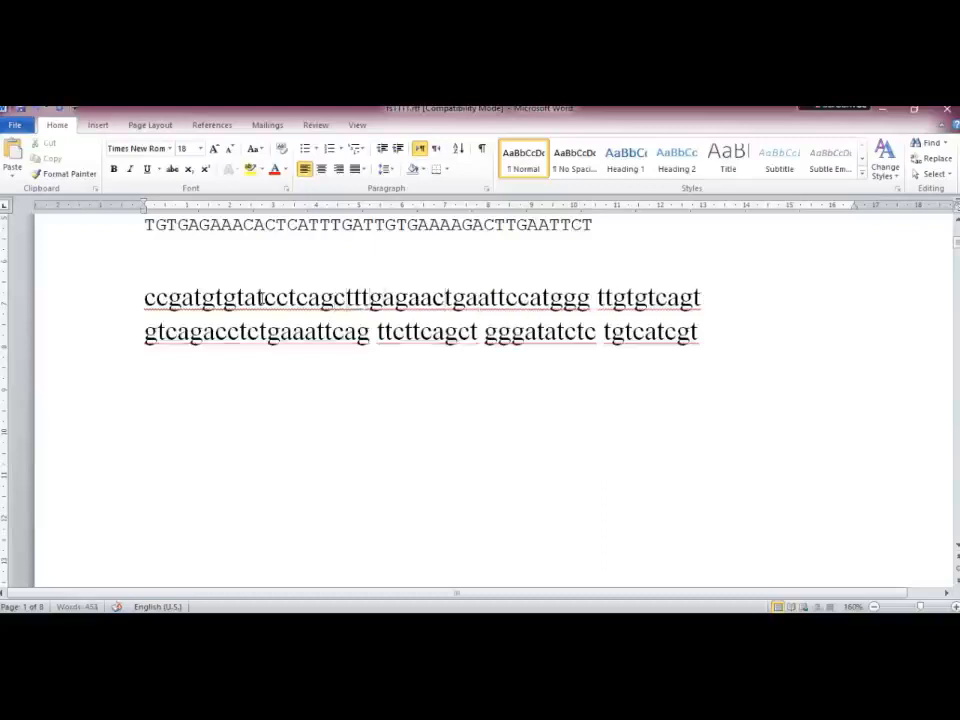
{"action": "key", "text": "Right"}
{"action": "key", "text": "Right"}
{"action": "key", "text": "Right"}
{"action": "key", "text": "Right"}
{"action": "key", "text": "Right"}
{"action": "key", "text": "Right"}
{"action": "key", "text": "Right"}
{"action": "key", "text": "Right"}
{"action": "key", "text": "Right"}
{"action": "key", "text": "Right"}
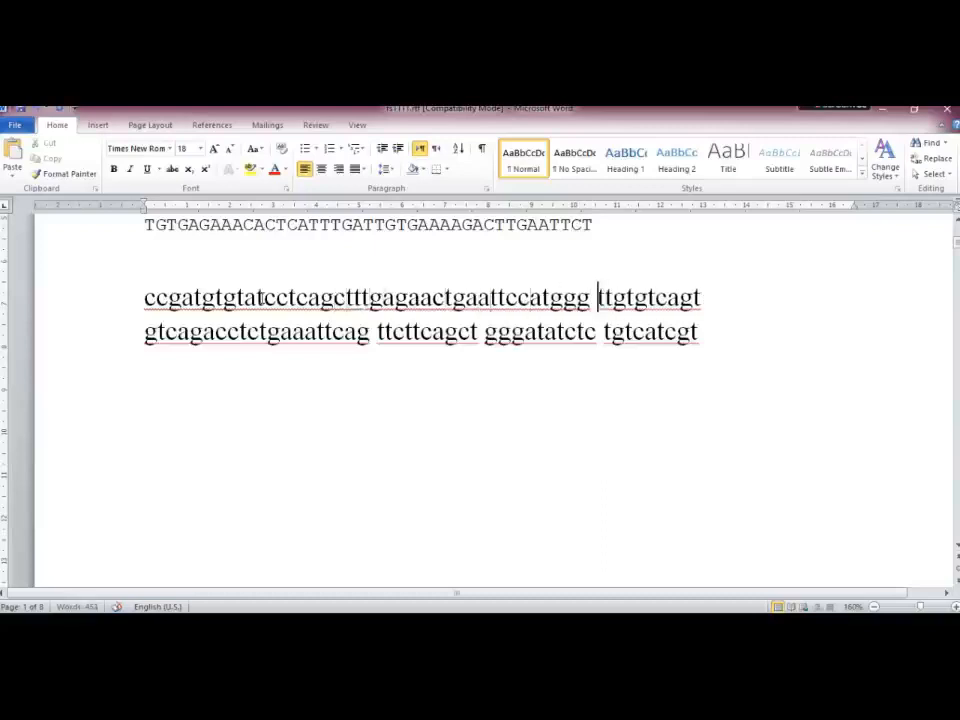
{"action": "key", "text": "BackSpace"}
{"action": "key", "text": "Right"}
{"action": "key", "text": "Right"}
{"action": "key", "text": "Right"}
{"action": "key", "text": "Right"}
{"action": "key", "text": "Right"}
{"action": "key", "text": "Right"}
{"action": "key", "text": "Right"}
{"action": "key", "text": "Right"}
{"action": "key", "text": "Right"}
{"action": "key", "text": "Right"}
{"action": "key", "text": "Right"}
{"action": "key", "text": "Right"}
{"action": "key", "text": "Right"}
{"action": "key", "text": "Left"}
{"action": "key", "text": "Left"}
{"action": "key", "text": "Left"}
{"action": "key", "text": "Left"}
{"action": "key", "text": "Right"}
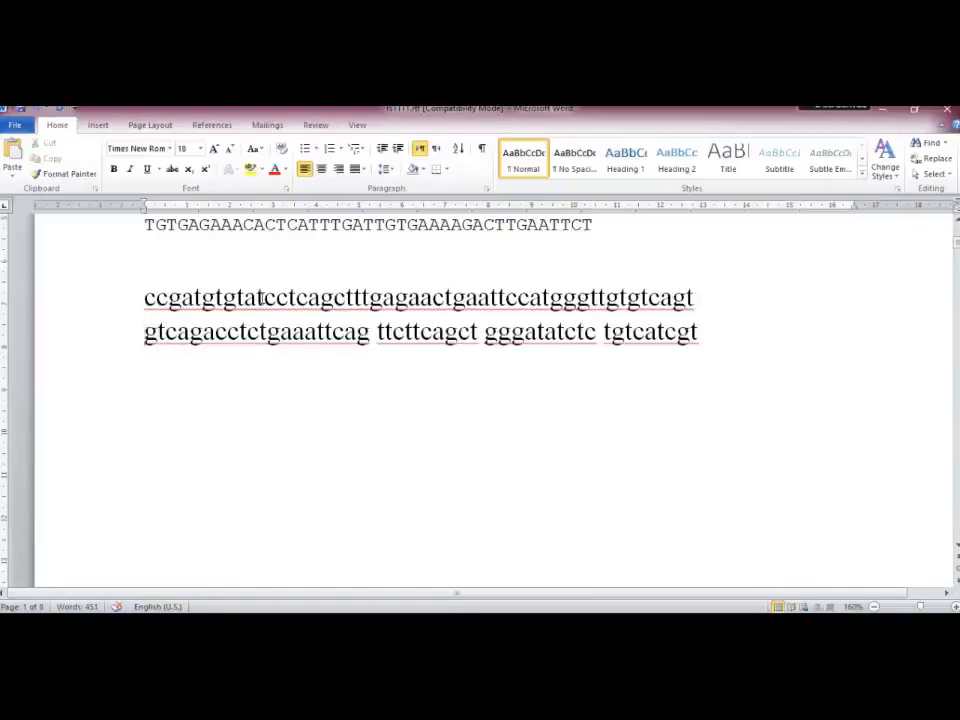
{"action": "key", "text": "BackSpace"}
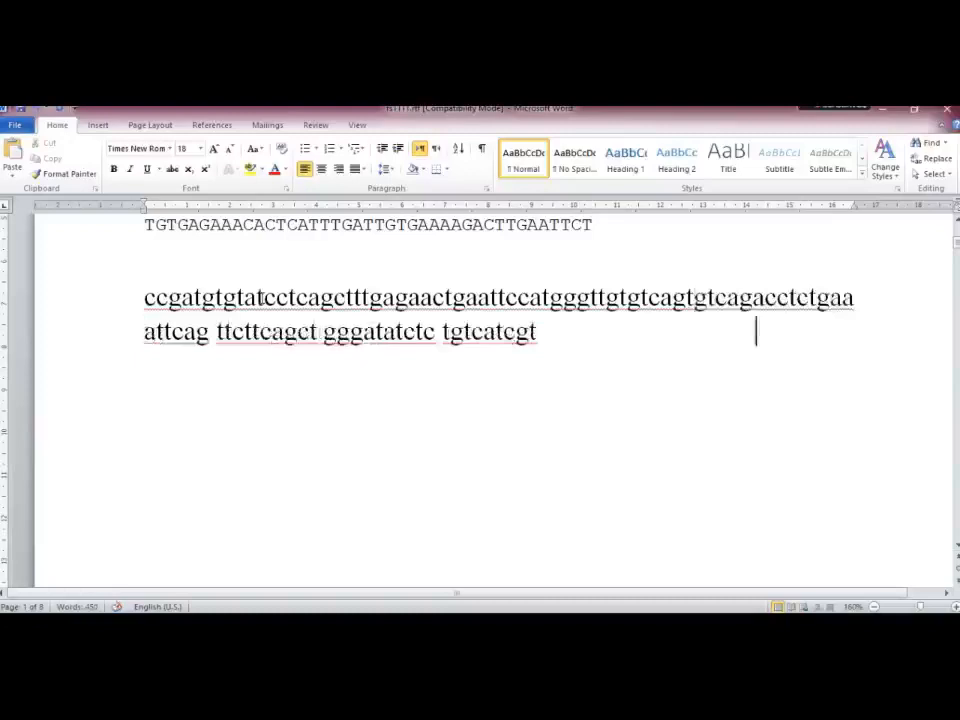
- Remove the remaining spaces between the blocks from tgaaattcag to tgtcatcgt so the pasted sequence runs continuously
{"action": "key", "text": "Down"}
{"action": "key", "text": "Down"}
{"action": "key", "text": "Down"}
{"action": "key", "text": "Down"}
{"action": "key", "text": "Down"}
{"action": "key", "text": "Up"}
{"action": "key", "text": "Left"}
{"action": "key", "text": "Left"}
{"action": "key", "text": "Left"}
{"action": "key", "text": "Left"}
{"action": "key", "text": "Left"}
{"action": "key", "text": "Left"}
{"action": "key", "text": "Left"}
{"action": "key", "text": "Left"}
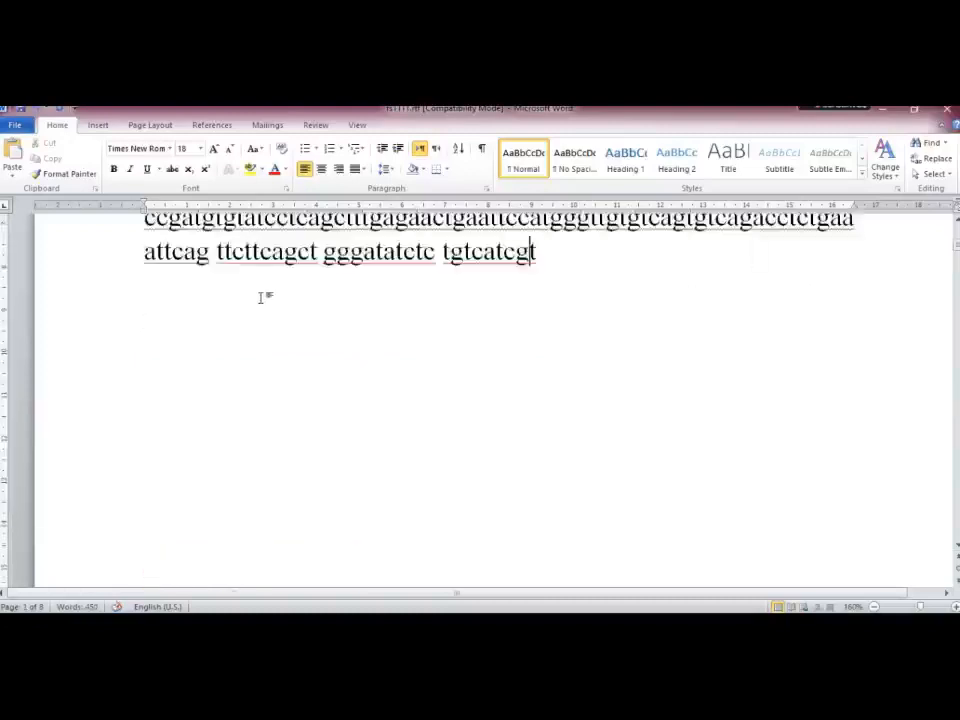
{"action": "key", "text": "Up"}
{"action": "key", "text": "Up"}
{"action": "key", "text": "Down"}
{"action": "key", "text": "Down"}
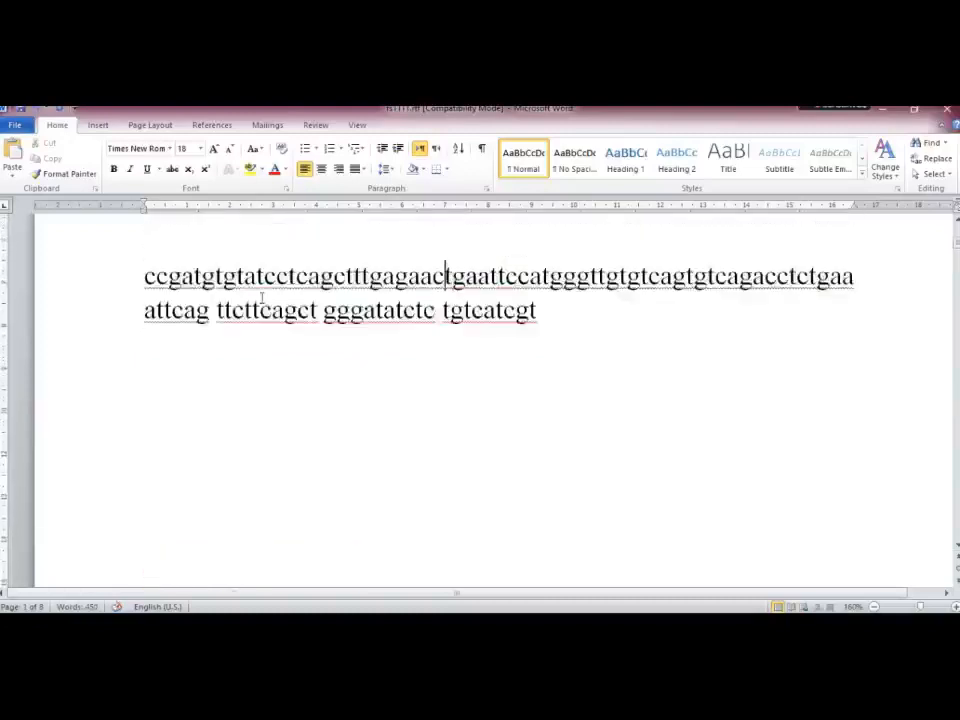
{"action": "key", "text": "Left"}
{"action": "key", "text": "Left"}
{"action": "key", "text": "Left"}
{"action": "key", "text": "Left"}
{"action": "key", "text": "Left"}
{"action": "key", "text": "Left"}
{"action": "key", "text": "Left"}
{"action": "key", "text": "Left"}
{"action": "key", "text": "Left"}
{"action": "key", "text": "Left"}
{"action": "key", "text": "Left"}
{"action": "key", "text": "Left"}
{"action": "key", "text": "Left"}
{"action": "key", "text": "Left"}
{"action": "key", "text": "Left"}
{"action": "key", "text": "Left"}
{"action": "key", "text": "Left"}
{"action": "key", "text": "Left"}
{"action": "key", "text": "Left"}
{"action": "key", "text": "Left"}
{"action": "key", "text": "Left"}
{"action": "key", "text": "Left"}
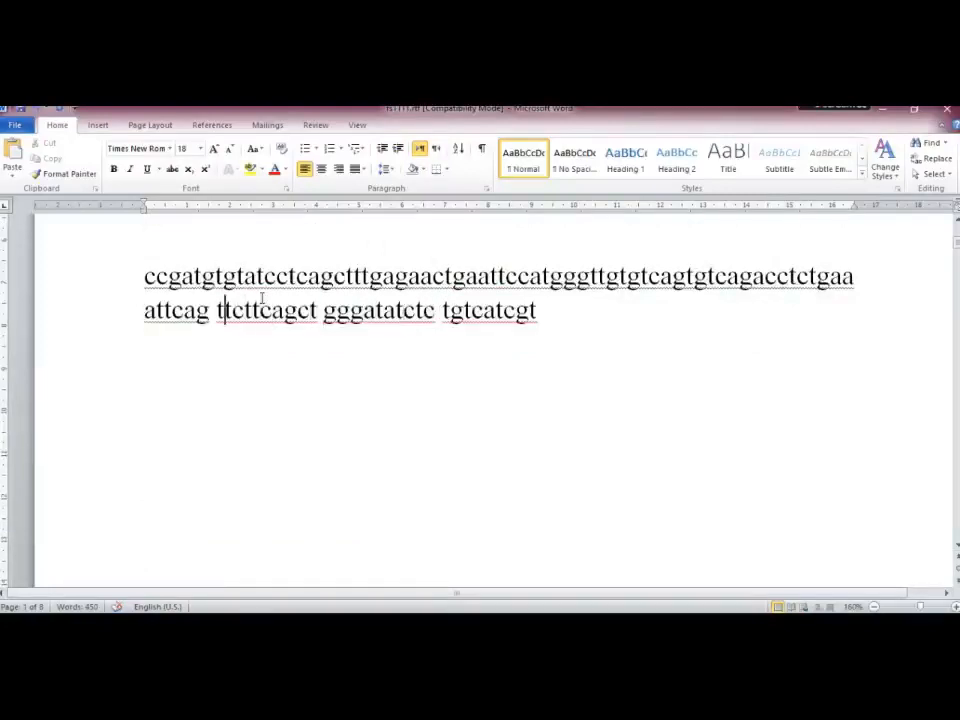
{"action": "key", "text": "BackSpace"}
{"action": "key", "text": "Right"}
{"action": "key", "text": "Right"}
{"action": "key", "text": "Right"}
{"action": "key", "text": "Right"}
{"action": "key", "text": "Right"}
{"action": "key", "text": "Right"}
{"action": "key", "text": "Right"}
{"action": "key", "text": "Right"}
{"action": "key", "text": "Right"}
{"action": "key", "text": "Right"}
{"action": "key", "text": "Right"}
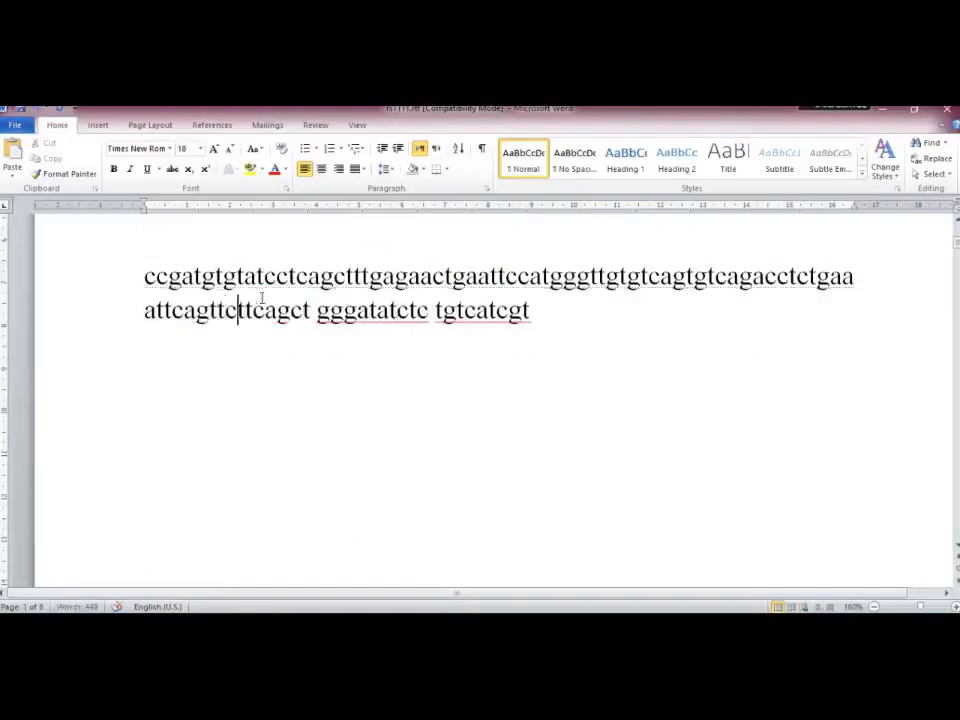
{"action": "key", "text": "BackSpace"}
{"action": "key", "text": "Right"}
{"action": "key", "text": "Right"}
{"action": "key", "text": "Right"}
{"action": "key", "text": "Right"}
{"action": "key", "text": "Right"}
{"action": "key", "text": "Right"}
{"action": "key", "text": "Right"}
{"action": "key", "text": "Right"}
{"action": "key", "text": "Right"}
{"action": "key", "text": "Right"}
{"action": "key", "text": "Right"}
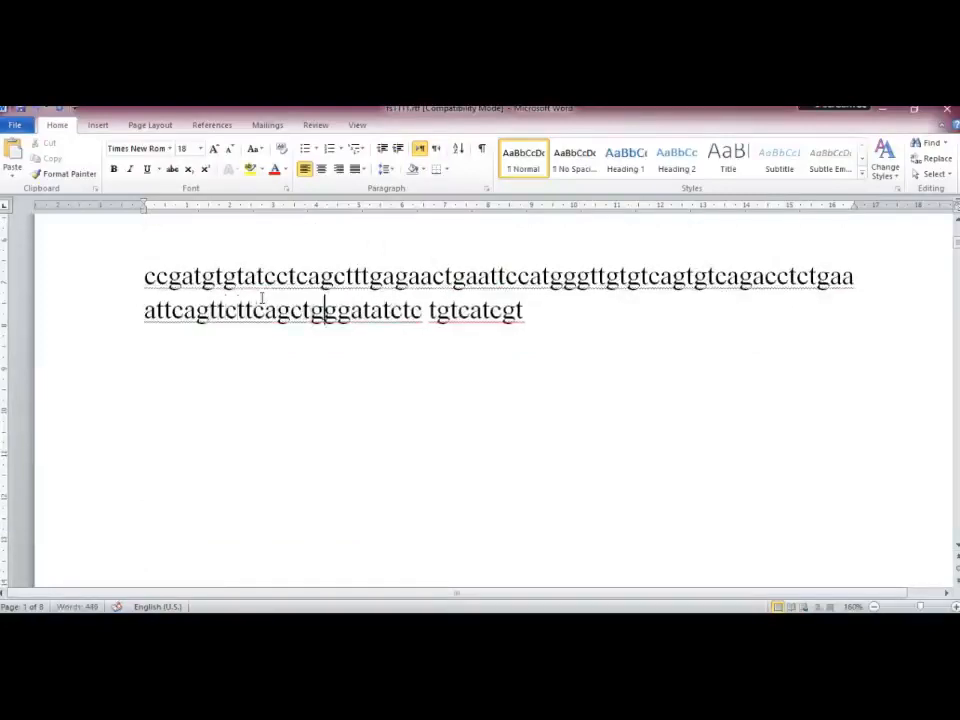
{"action": "key", "text": "BackSpace"}
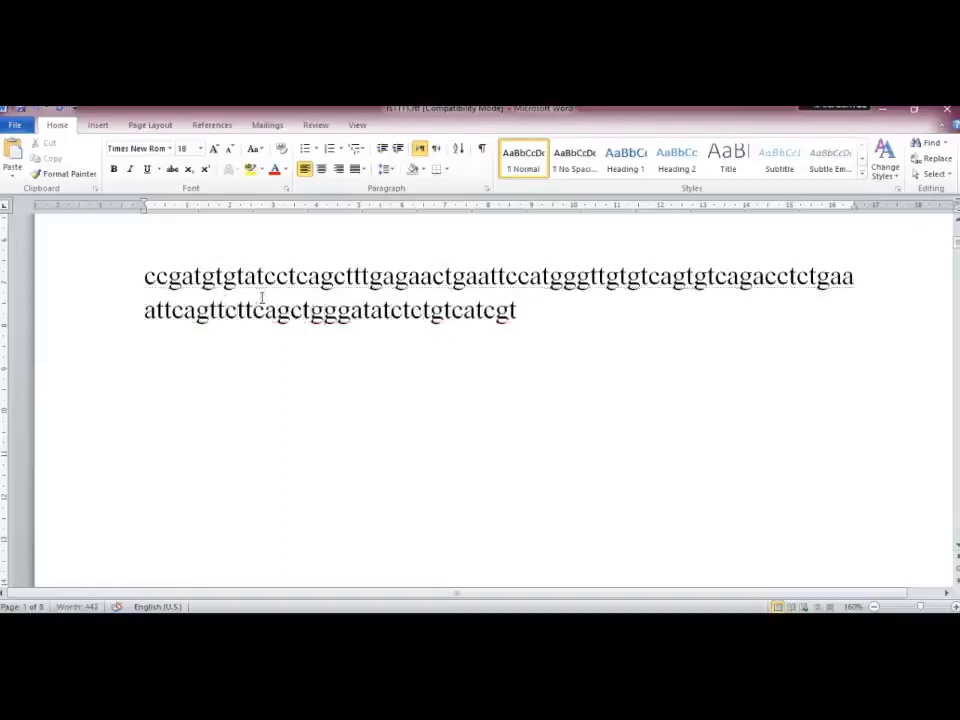
- Select the entire pasted MIR146A sequence and justify its paragraph alignment
{"action": "left_click_drag", "start_coordinate": [516, 310], "coordinate": [144, 280]}
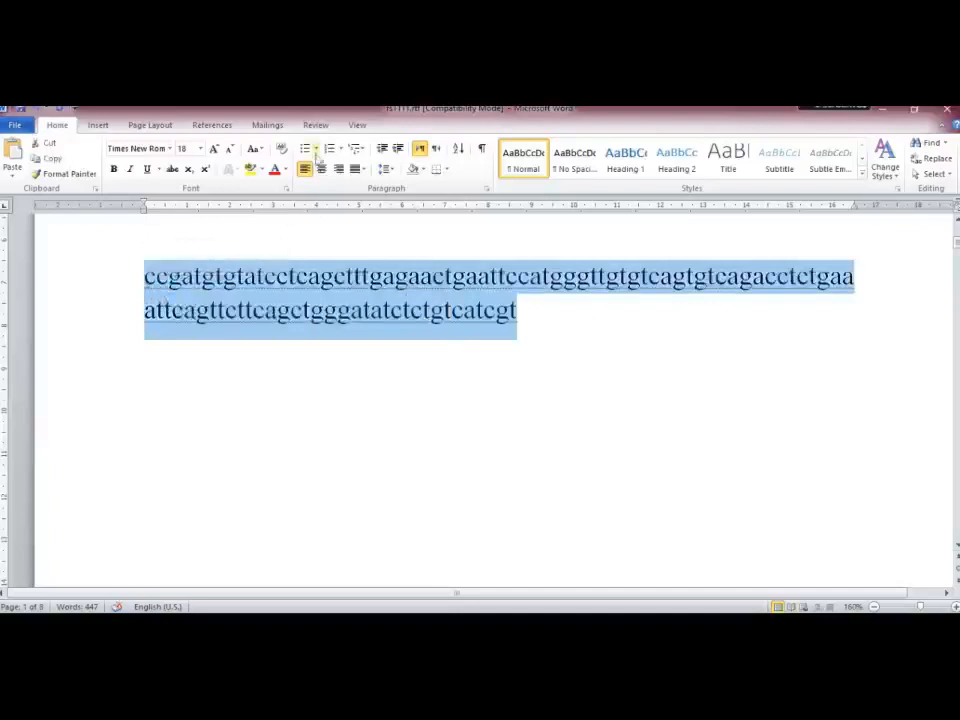
{"action": "left_click", "coordinate": [363, 168]}
{"action": "left_click", "coordinate": [368, 186]}
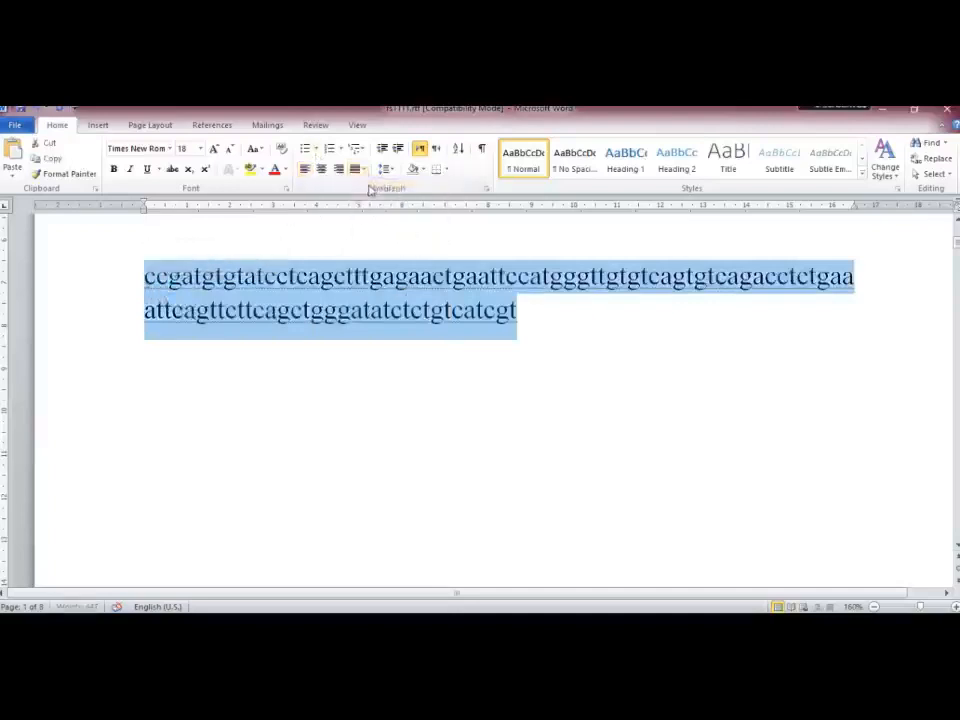
- Convert the selected MIR146A gene sequence to uppercase
{"action": "left_click", "coordinate": [258, 150]}
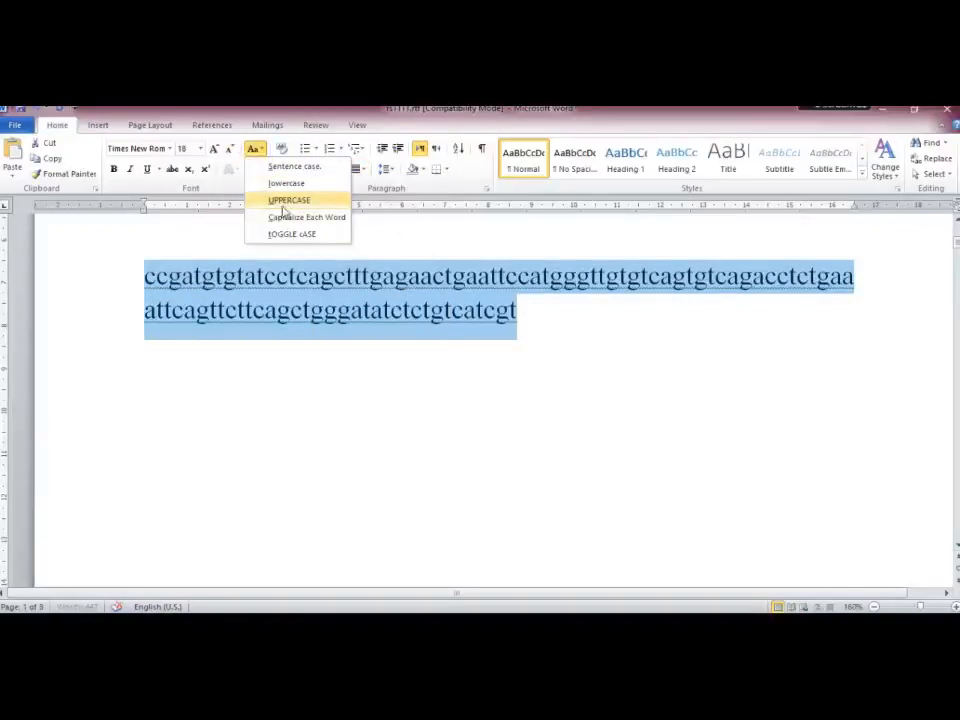
{"action": "left_click", "coordinate": [288, 203]}
{"action": "left_click", "coordinate": [288, 203]}
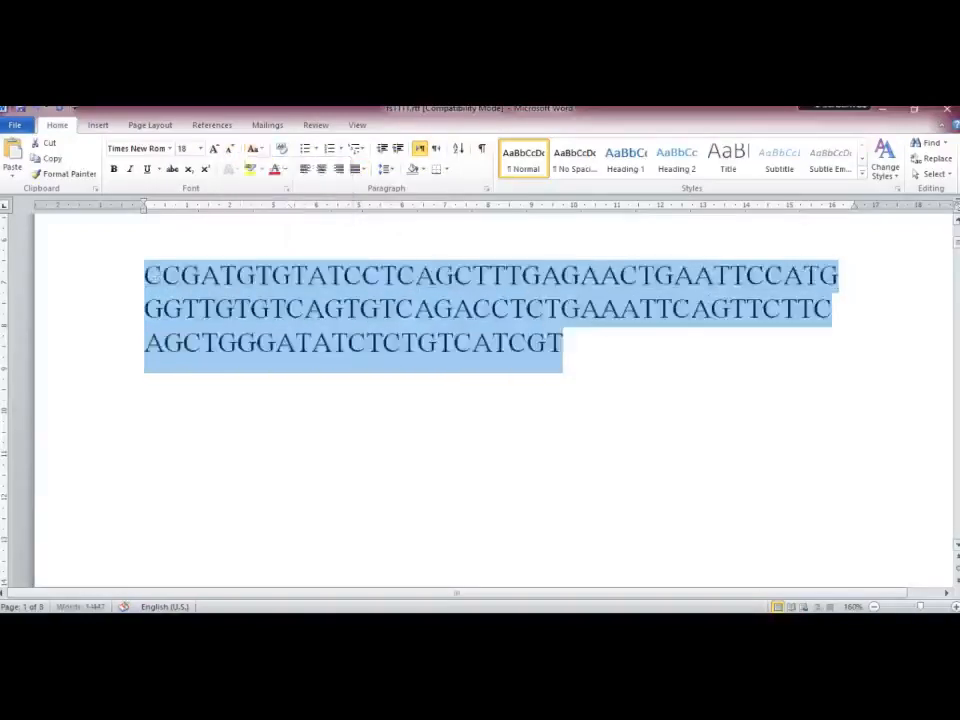
- Add the heading "Has mir 146a" on its own line above the uppercase gene sequence
{"action": "scroll", "coordinate": [955, 222], "scroll_direction": "up", "scroll_amount": 2}
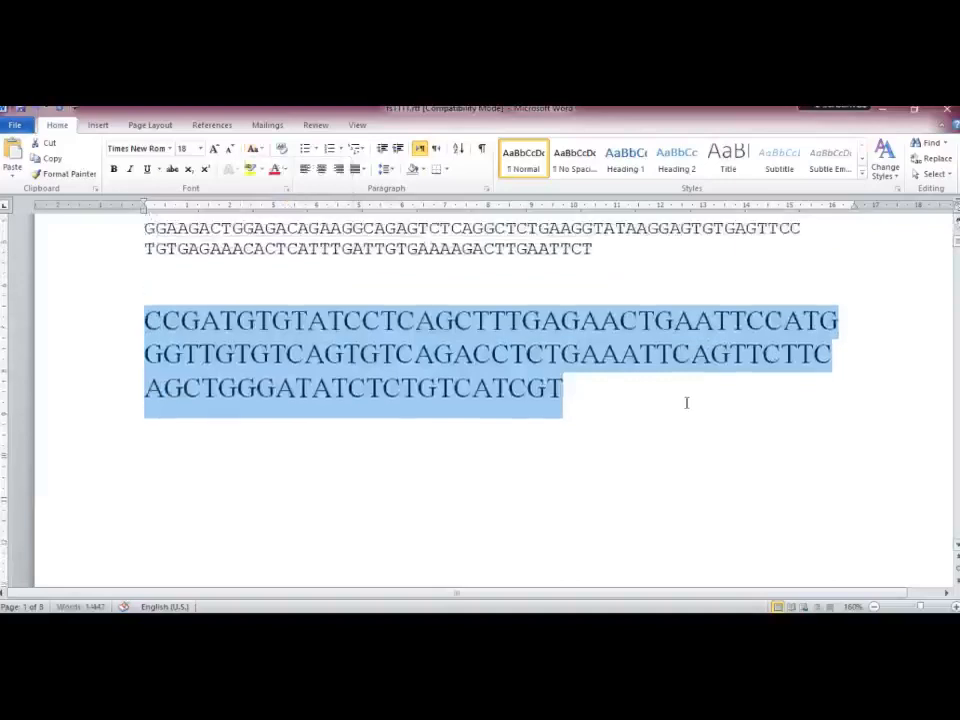
{"action": "scroll", "coordinate": [560, 345], "scroll_direction": "up", "scroll_amount": 1}
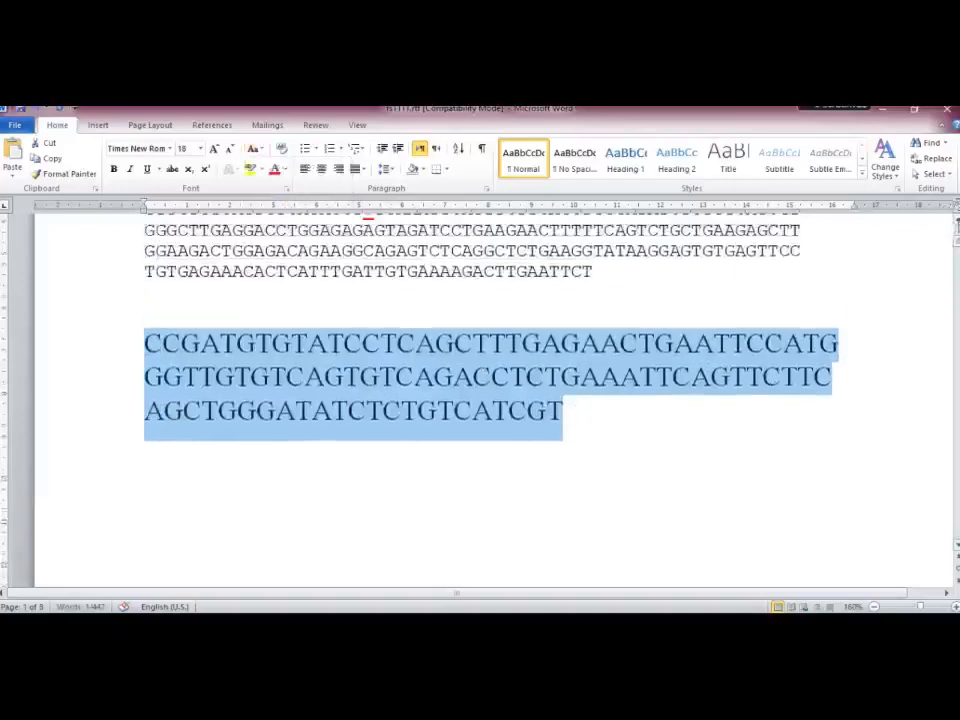
{"action": "left_click", "coordinate": [238, 307]}
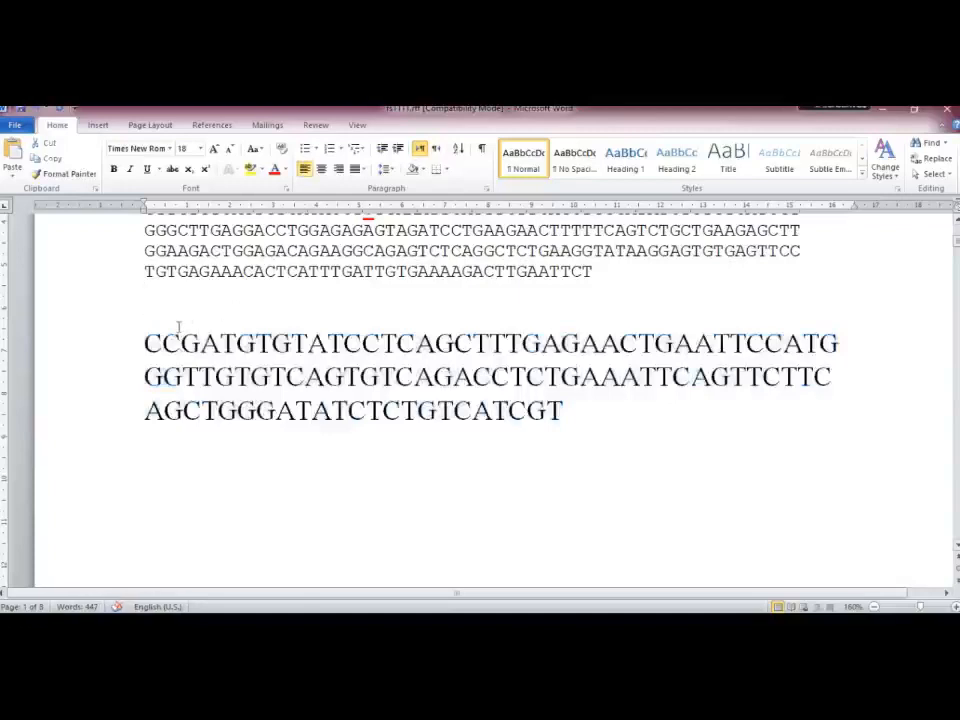
{"action": "key", "text": "Return"}
{"action": "type", "text": "HSA"}
{"action": "key", "text": "BackSpace"}
{"action": "key", "text": "BackSpace"}
{"action": "type", "text": "A"}
{"action": "key", "text": "BackSpace"}
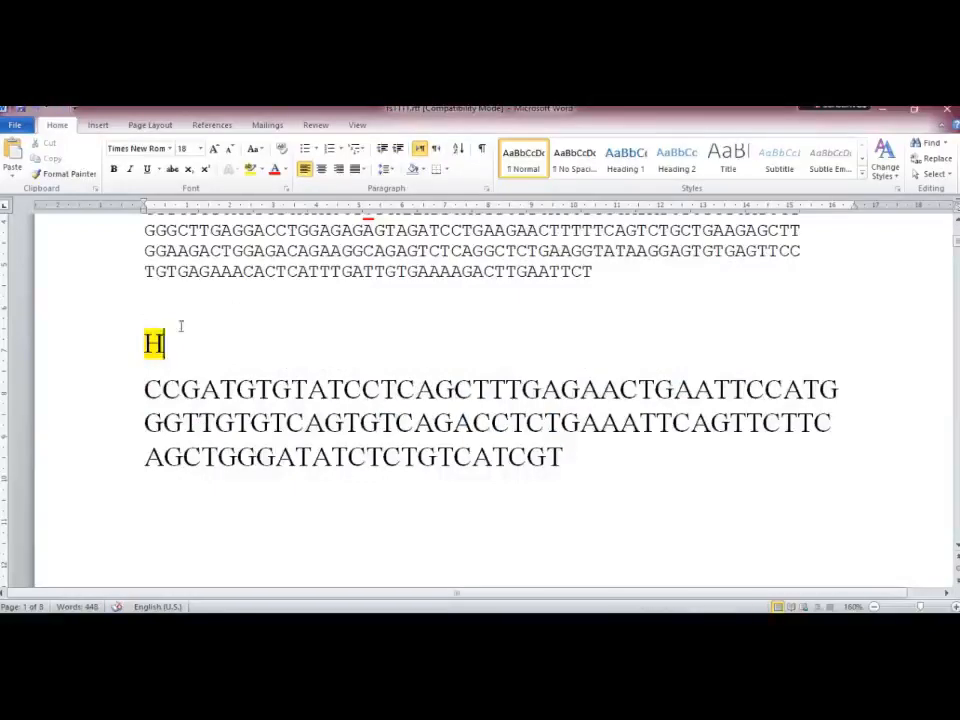
{"action": "type", "text": "sa"}
{"action": "type", "text": " mir 1"}
{"action": "type", "text": "46a"}
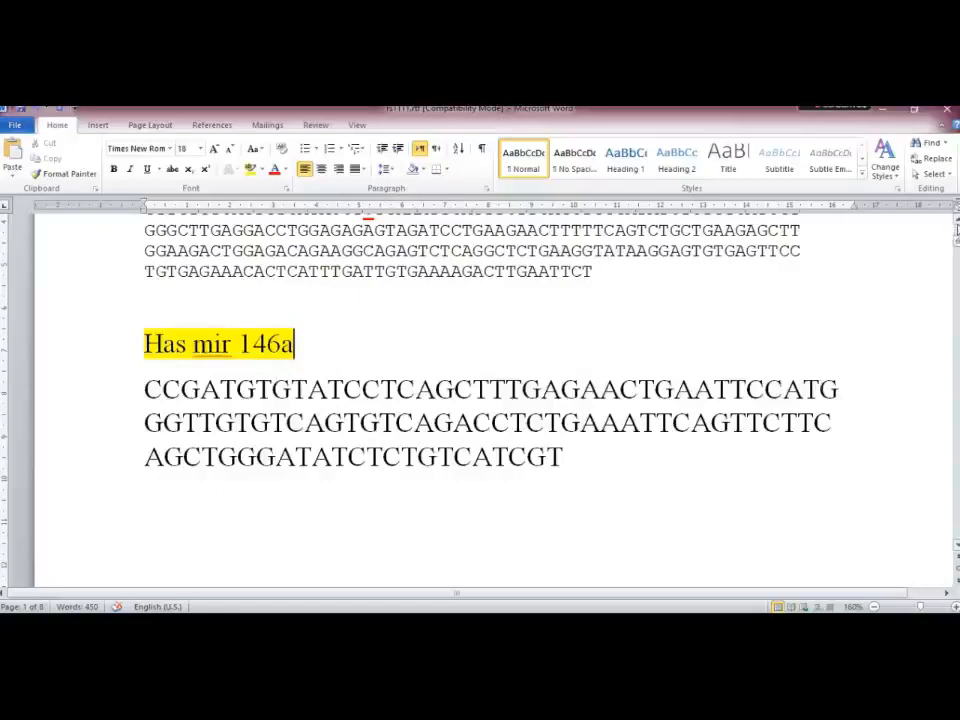
- Copy the bases CAGACCT just before the red S in the flanking sequence and search the document for them
{"action": "scroll", "coordinate": [573, 248], "scroll_direction": "up", "scroll_amount": 2}
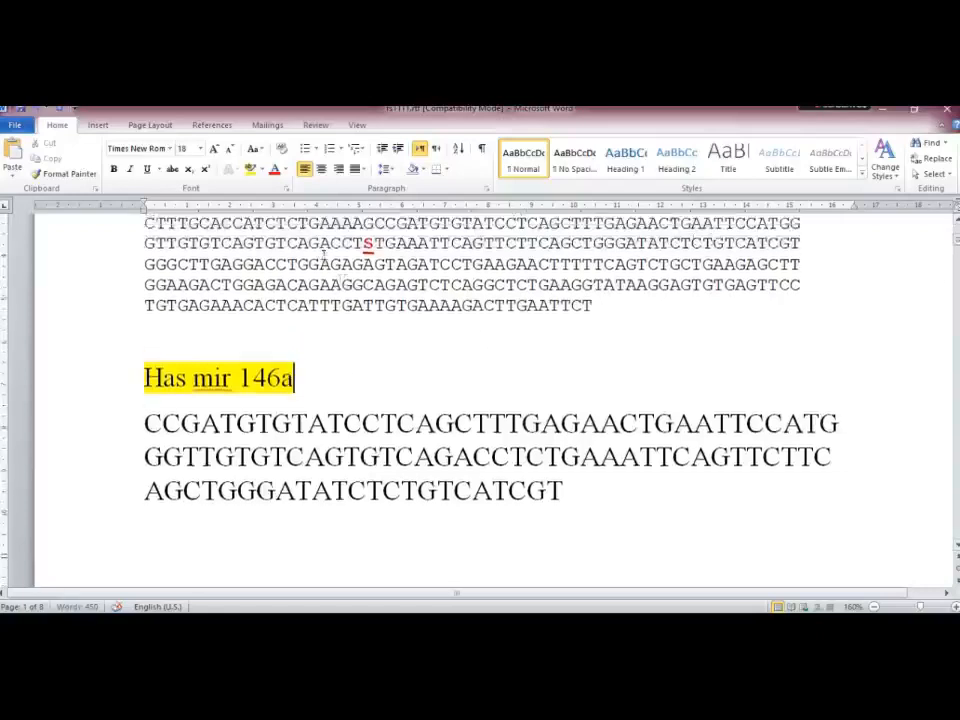
{"action": "left_click", "coordinate": [364, 243]}
{"action": "left_click_drag", "start_coordinate": [364, 243], "coordinate": [276, 243]}
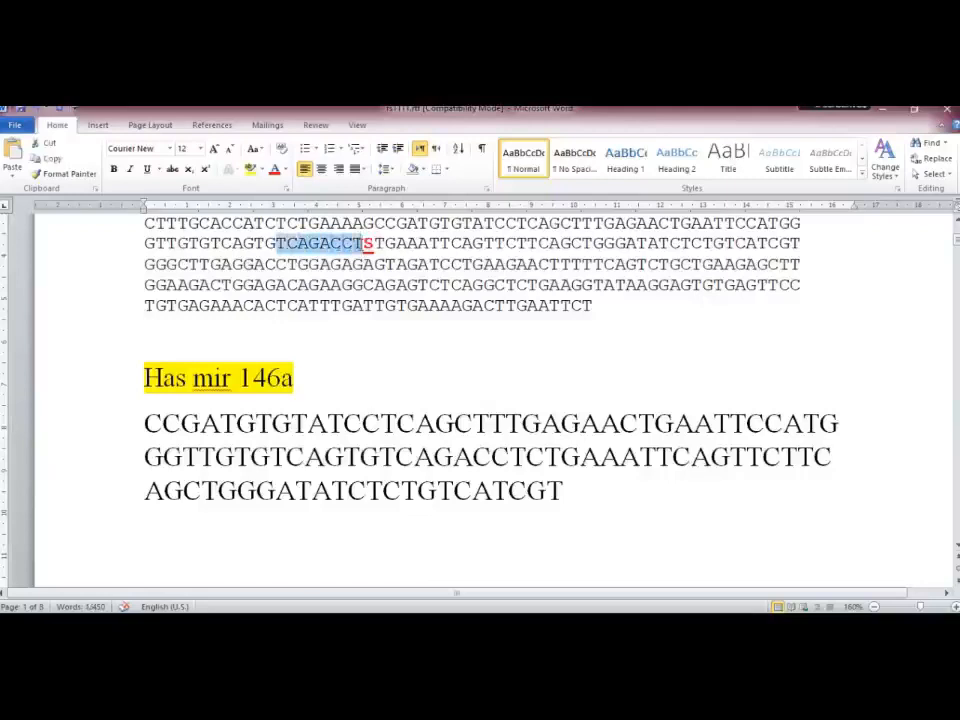
{"action": "left_click", "coordinate": [322, 242]}
{"action": "left_click_drag", "start_coordinate": [287, 243], "coordinate": [357, 248]}
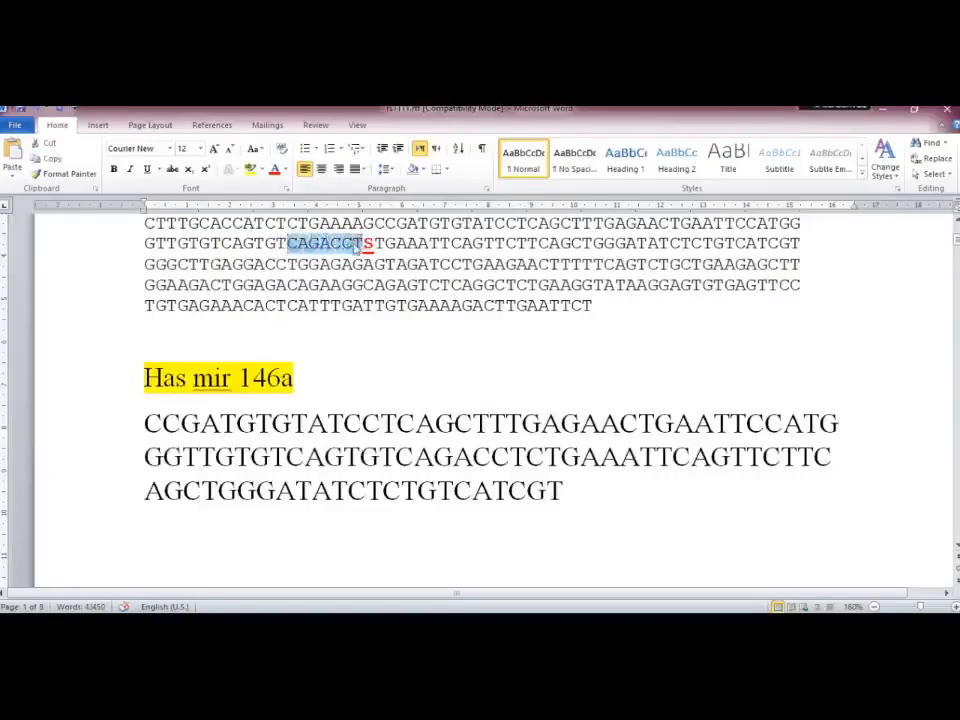
{"action": "right_click", "coordinate": [357, 248]}
{"action": "left_click", "coordinate": [380, 266]}
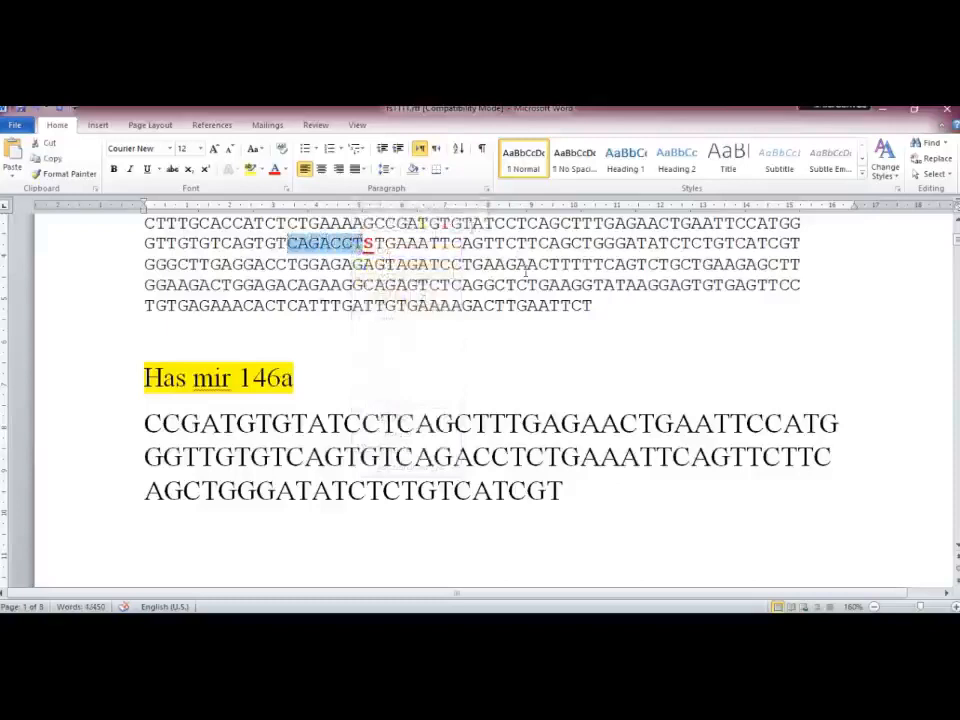
{"action": "key", "text": "ctrl+f"}
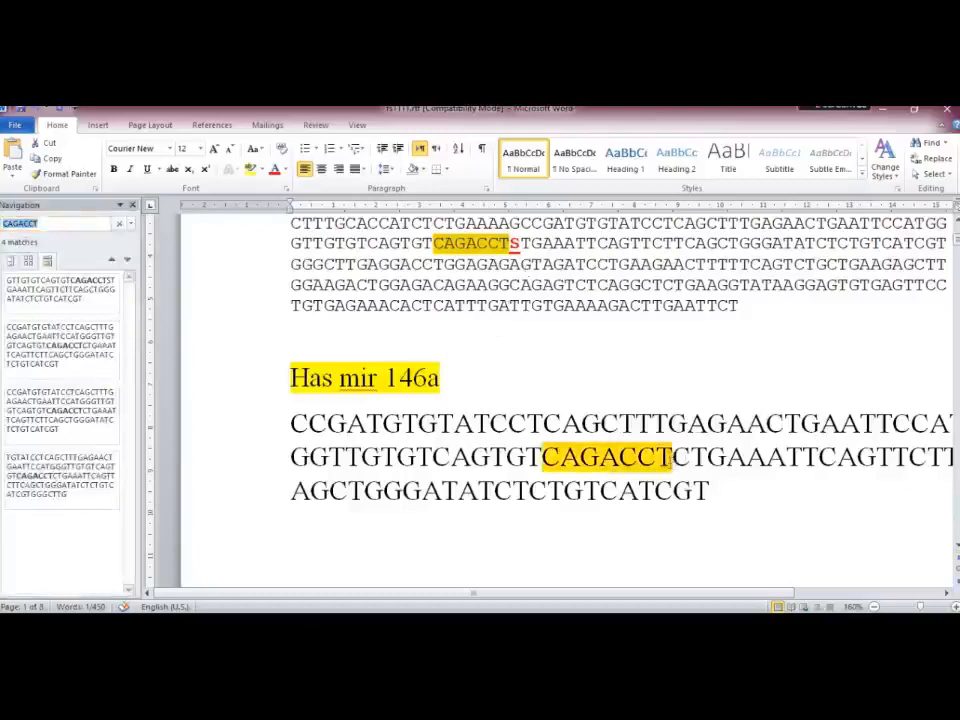
- Make the single C directly after CAGACCT in the Has mir 146a sequence bold and red
{"action": "left_click", "coordinate": [673, 457]}
{"action": "left_click_drag", "start_coordinate": [673, 457], "coordinate": [541, 457]}
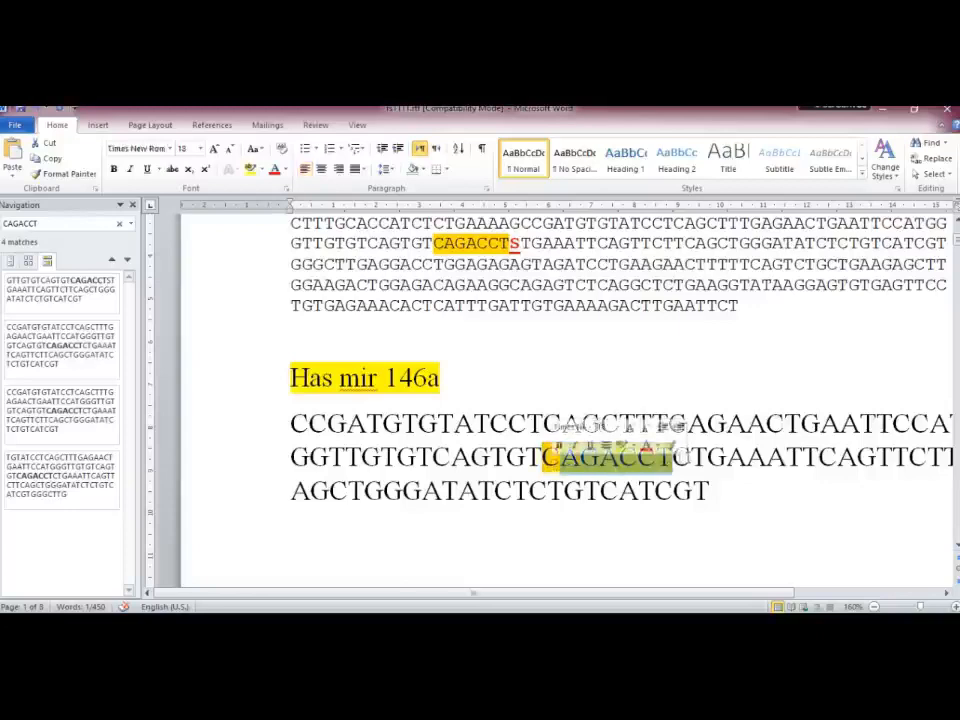
{"action": "left_click", "coordinate": [673, 457]}
{"action": "double_click", "coordinate": [673, 457]}
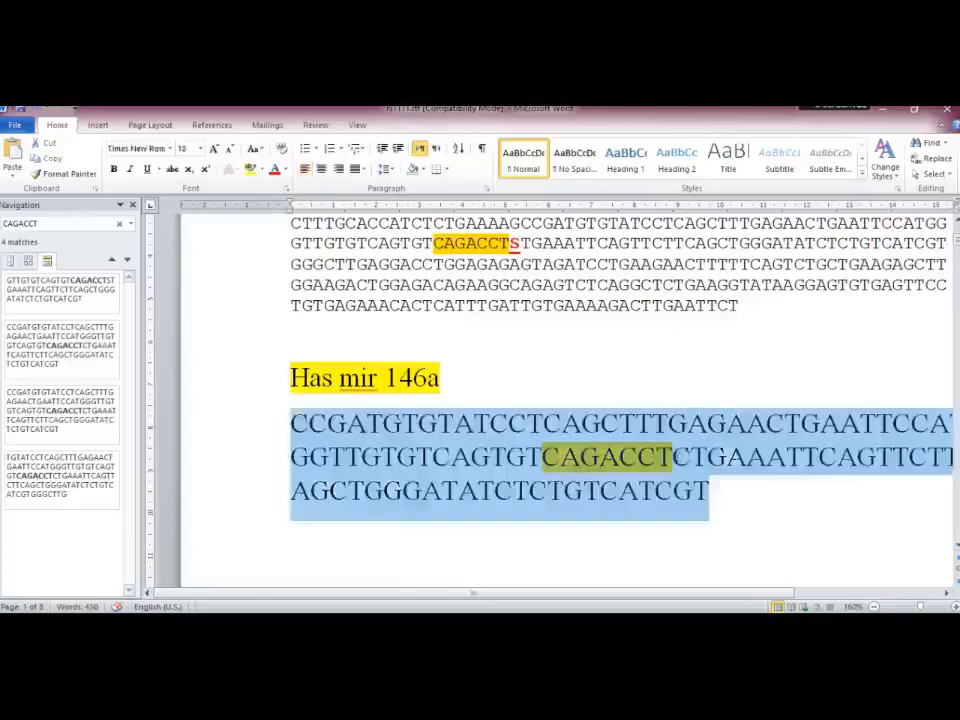
{"action": "left_click", "coordinate": [676, 457]}
{"action": "left_click_drag", "start_coordinate": [675, 457], "coordinate": [690, 457]}
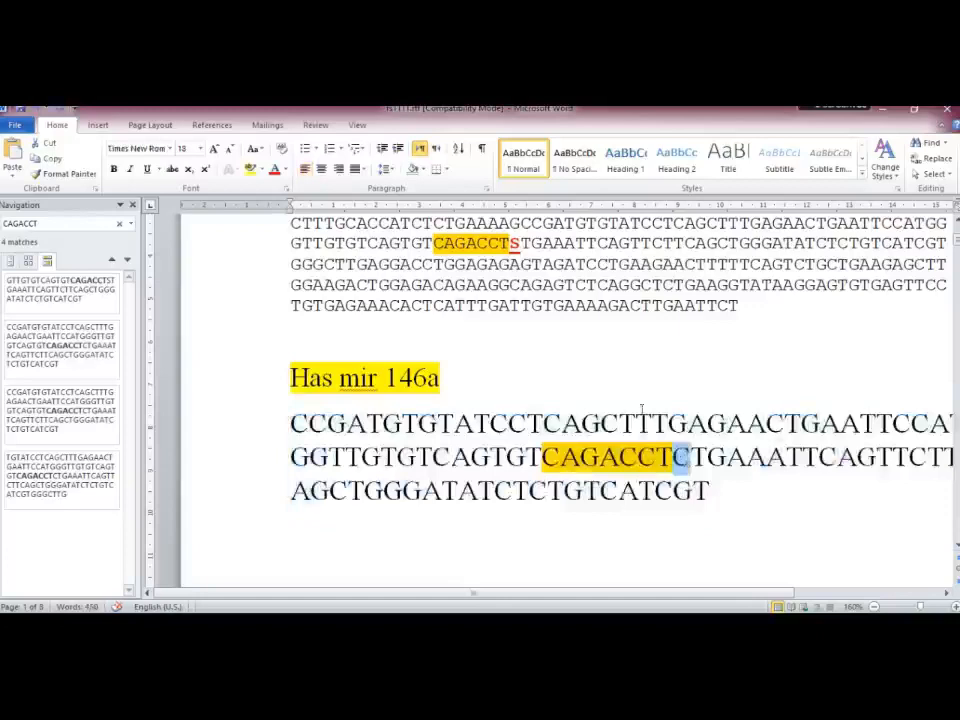
{"action": "left_click", "coordinate": [275, 173]}
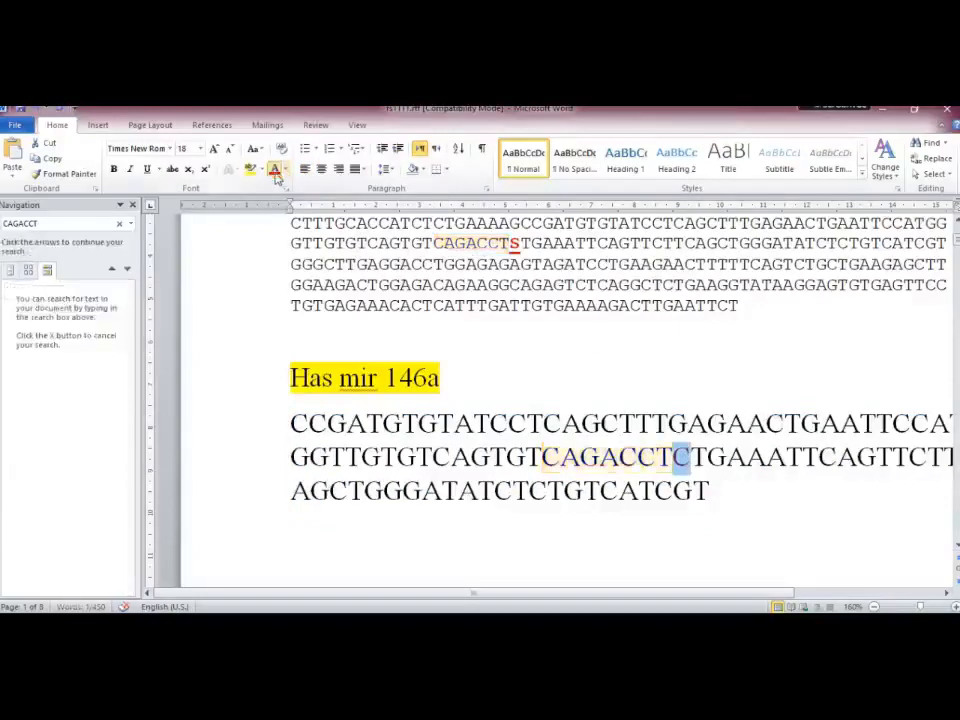
{"action": "left_click", "coordinate": [446, 377]}
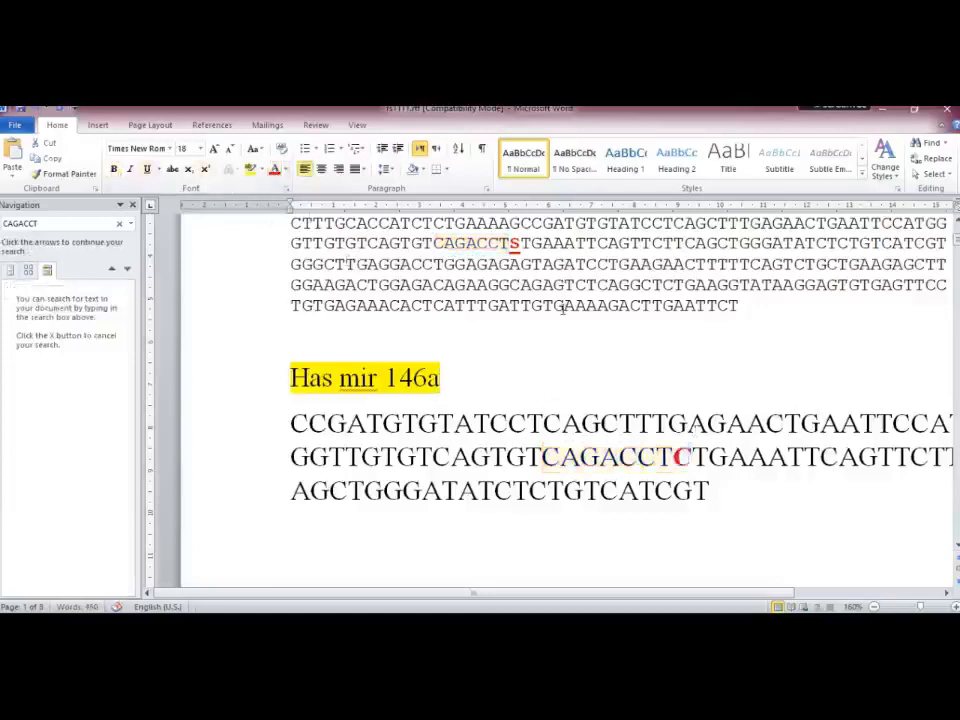
- Compare the S and its preceding bases in the flanking sequence with the red C in the gene sequence
{"action": "left_click", "coordinate": [511, 243]}
{"action": "left_click_drag", "start_coordinate": [511, 243], "coordinate": [521, 245]}
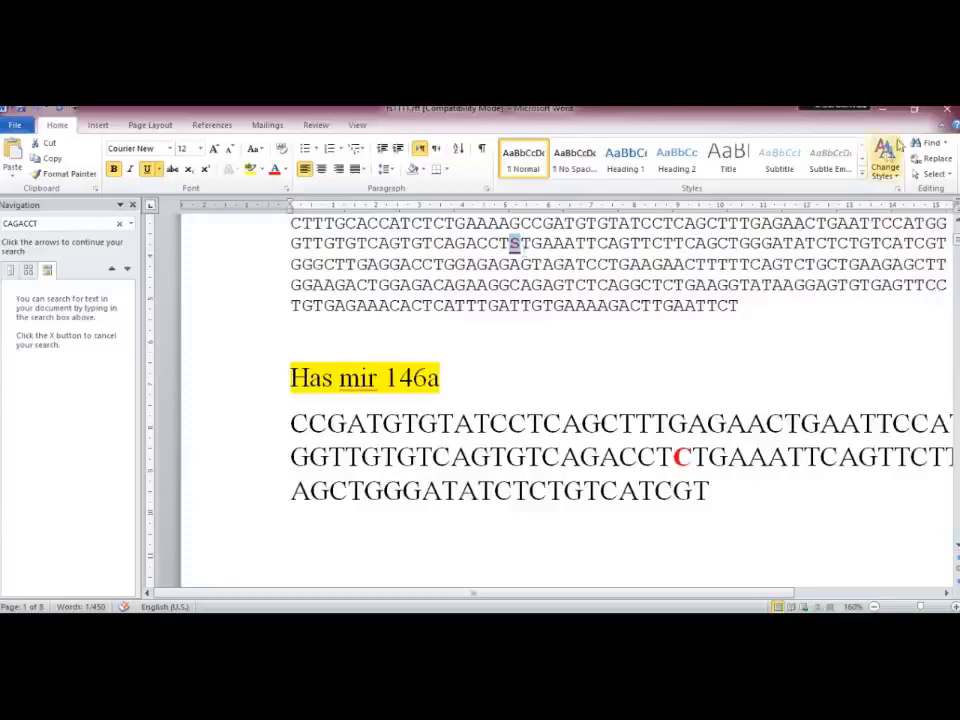
{"action": "scroll", "coordinate": [523, 250], "scroll_direction": "up", "scroll_amount": 1}
{"action": "scroll", "coordinate": [618, 300], "scroll_direction": "up", "scroll_amount": 1}
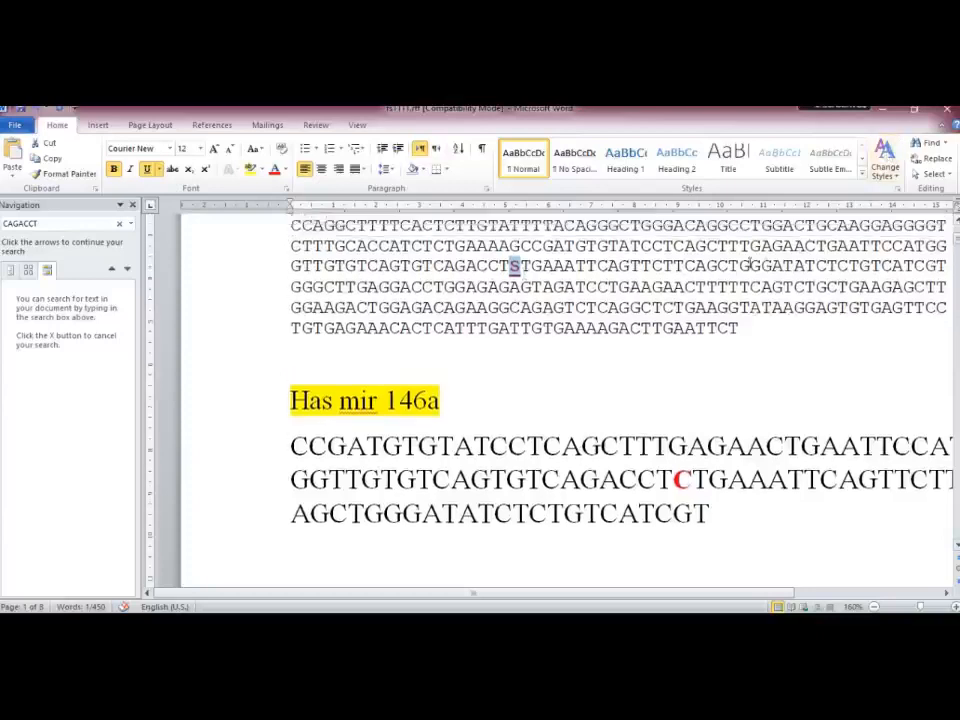
{"action": "scroll", "coordinate": [750, 265], "scroll_direction": "up", "scroll_amount": 3}
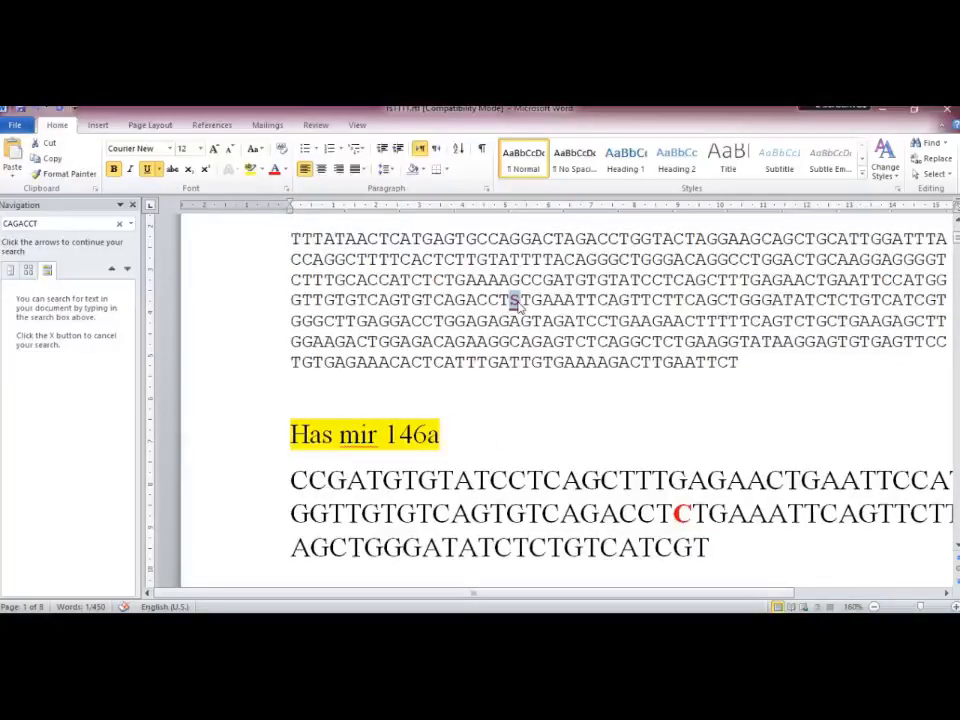
{"action": "left_click_drag", "start_coordinate": [509, 300], "coordinate": [467, 300]}
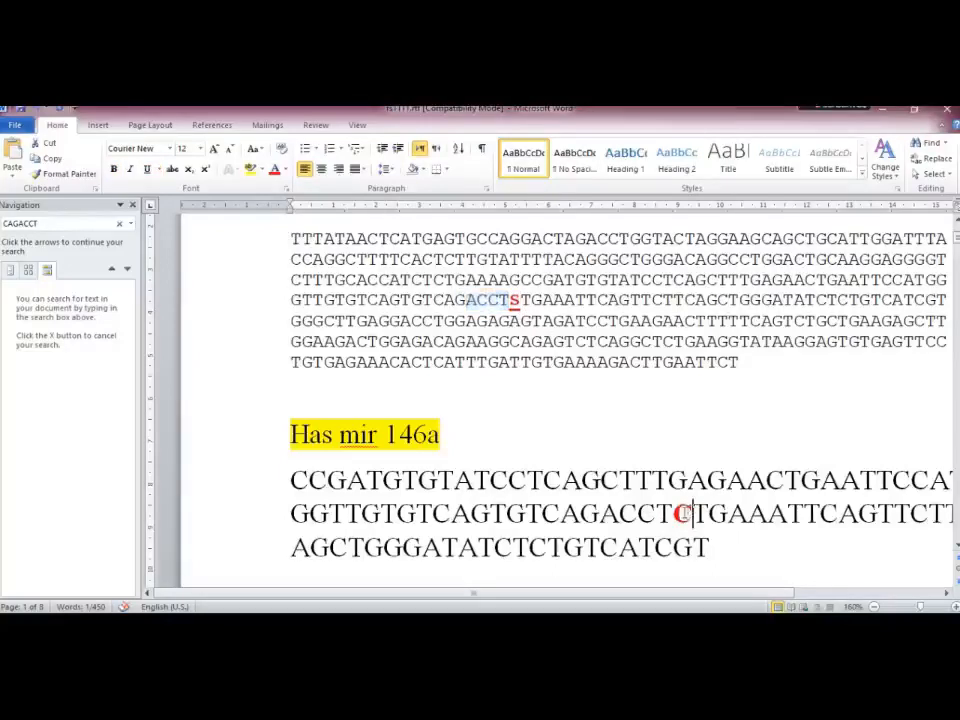
{"action": "left_click_drag", "start_coordinate": [692, 514], "coordinate": [674, 514]}
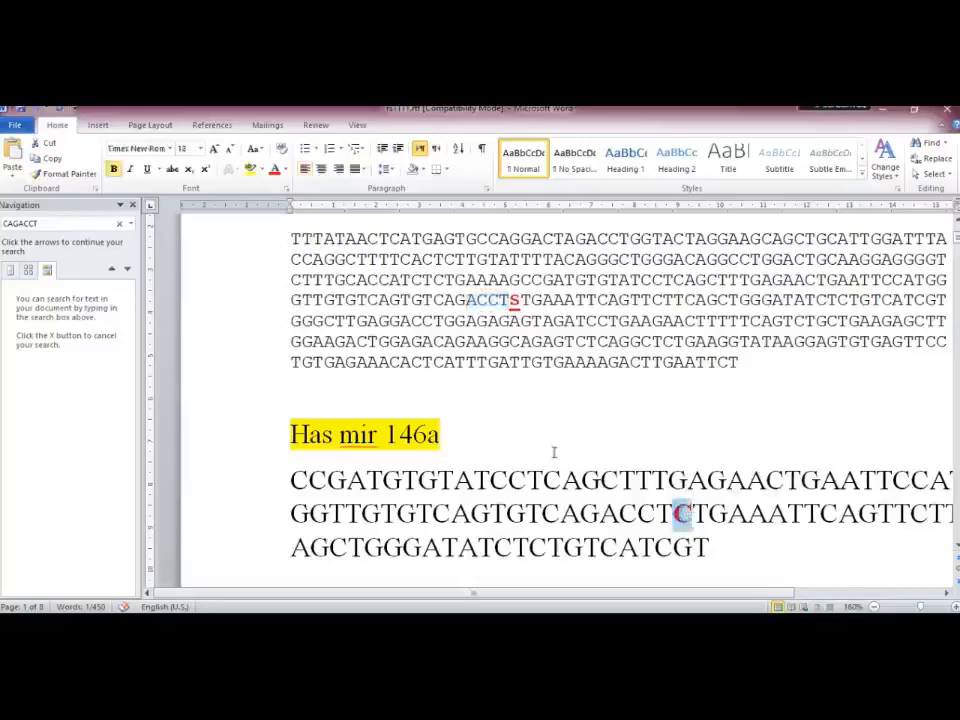
- Switch to the NCBI GenBank record in the browser and copy the accession's region range 160485352..160485450
{"action": "key", "text": "alt+Tab"}
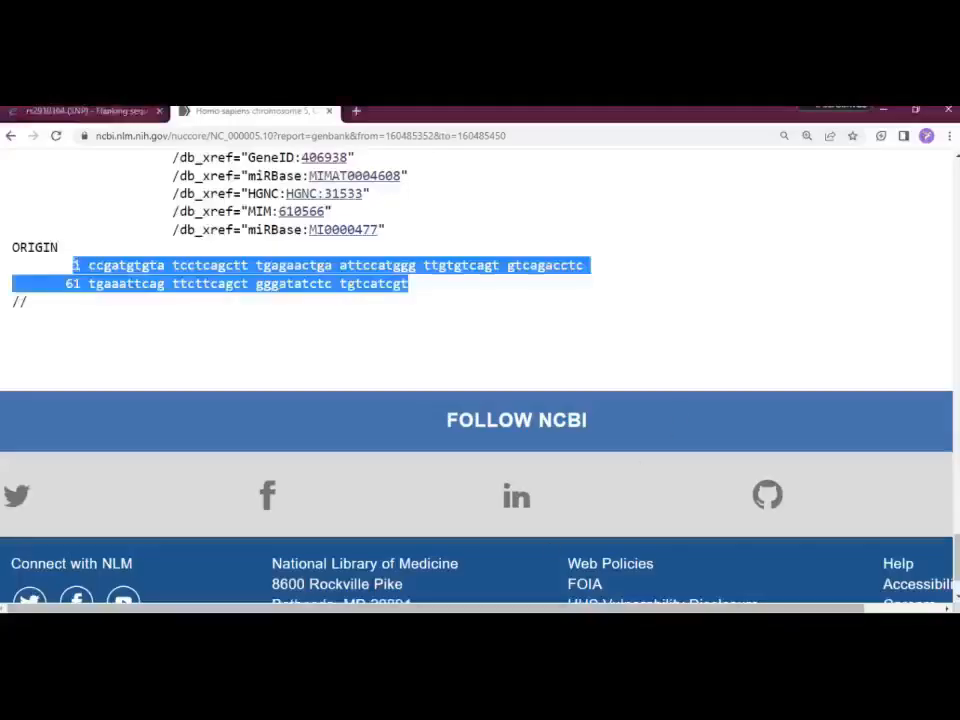
{"action": "left_click_drag", "start_coordinate": [957, 554], "coordinate": [957, 170]}
{"action": "scroll", "coordinate": [639, 360], "scroll_direction": "down", "scroll_amount": 3}
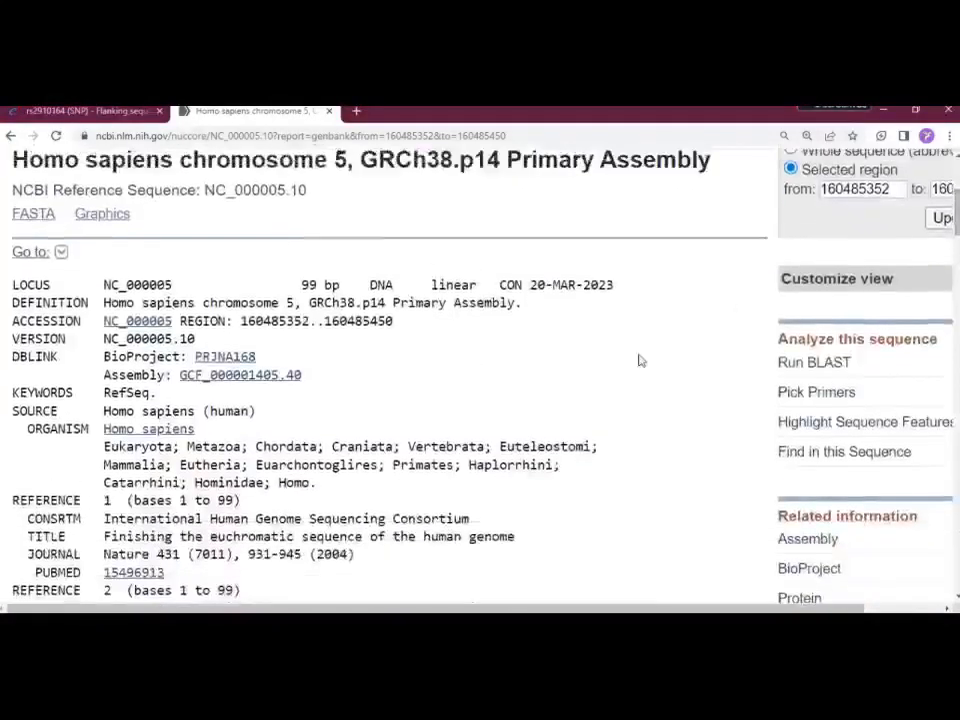
{"action": "left_click_drag", "start_coordinate": [240, 321], "coordinate": [398, 322]}
{"action": "right_click", "coordinate": [389, 322]}
{"action": "left_click", "coordinate": [398, 329]}
- Return to rs1111.rtf in Word and paste the copied range in parentheses after "Has mir 146a", keeping the heading on one line
{"action": "left_click", "coordinate": [430, 618]}
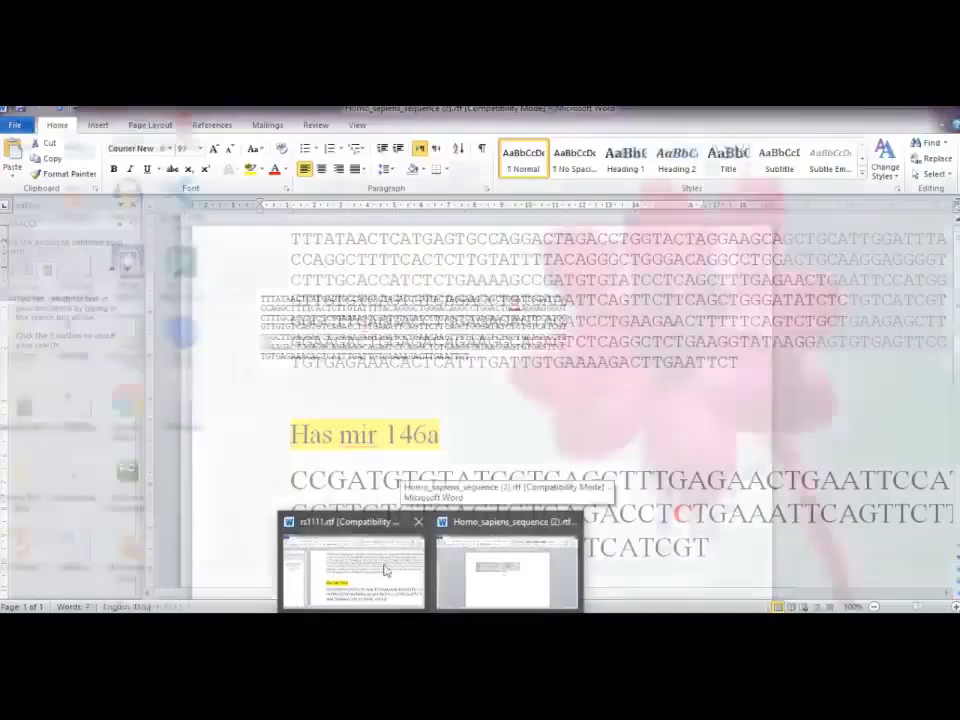
{"action": "left_click", "coordinate": [385, 570]}
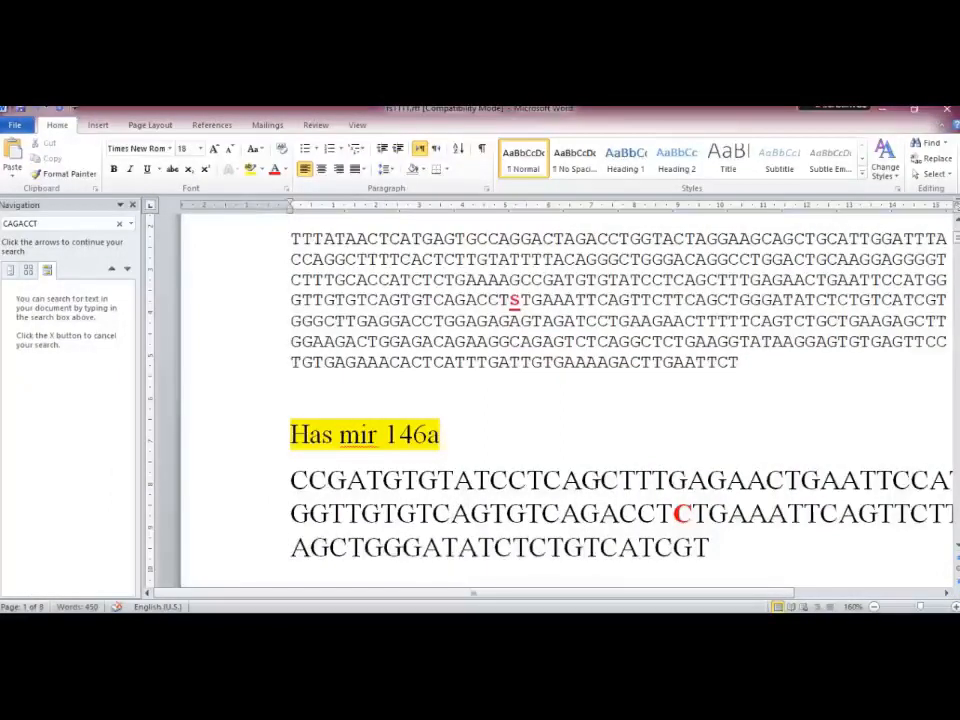
{"action": "type", "text": "("}
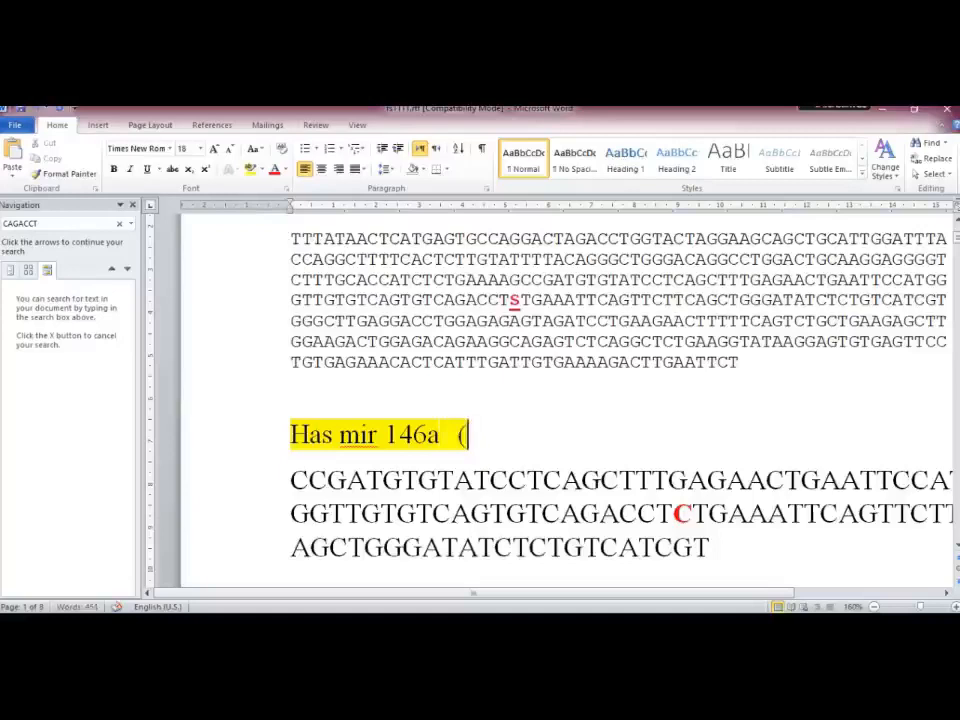
{"action": "key", "text": "ctrl+v"}
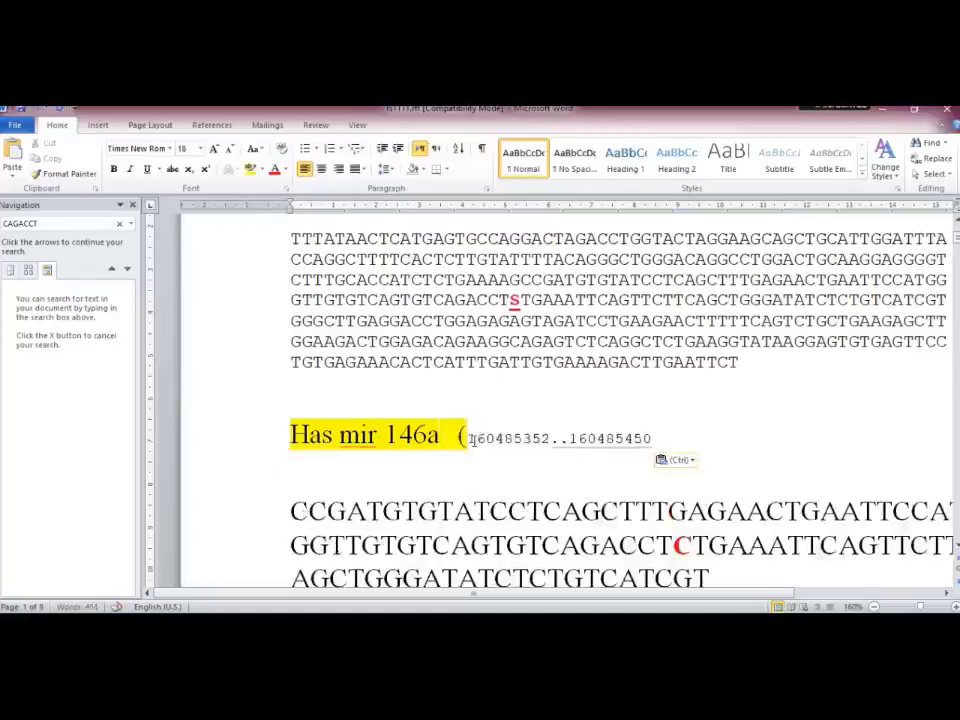
{"action": "type", "text": ")"}
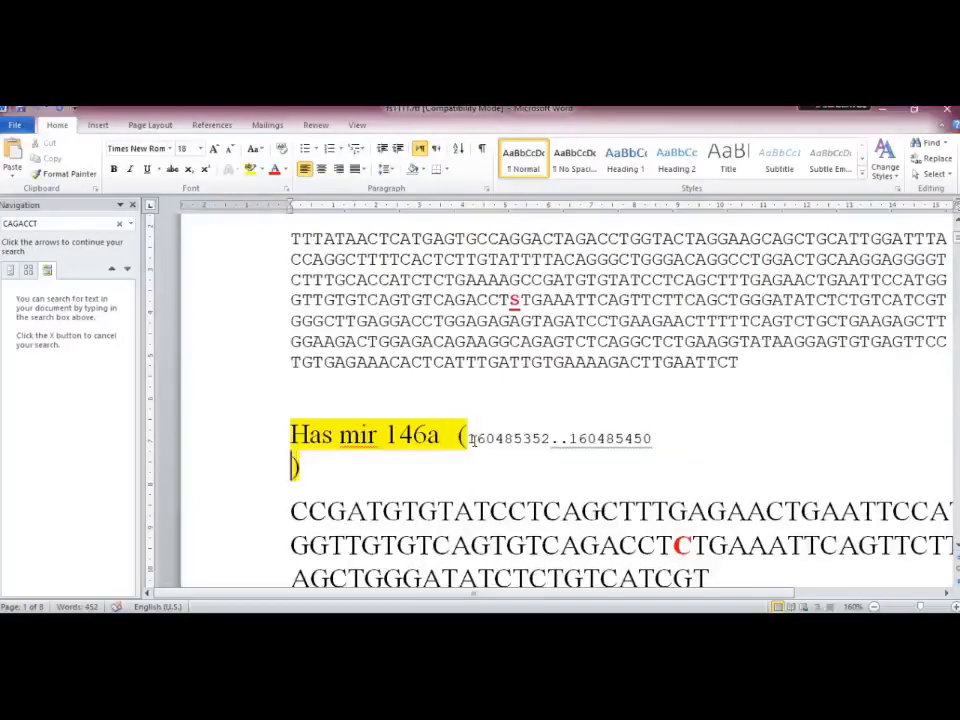
{"action": "key", "text": "Left"}
{"action": "key", "text": "BackSpace"}
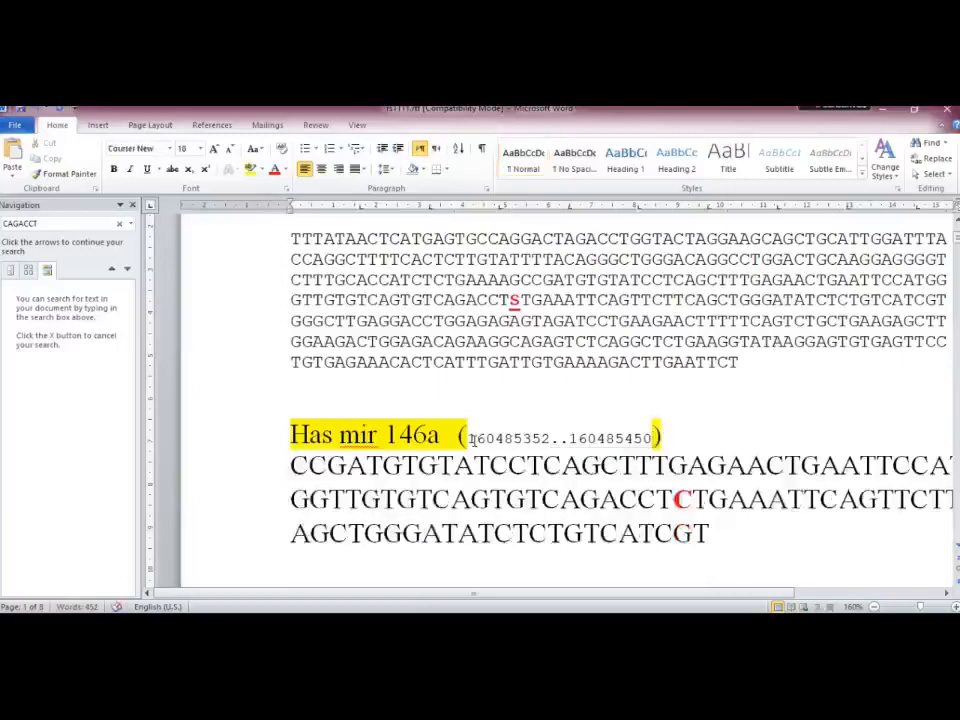
- Set the pasted range 160485352..160485450 in the heading to Times New Roman, size 16
{"action": "key", "text": "ctrl+shift+Left"}
{"action": "key", "text": "ctrl+shift+Left"}
{"action": "key", "text": "ctrl+shift+Left"}
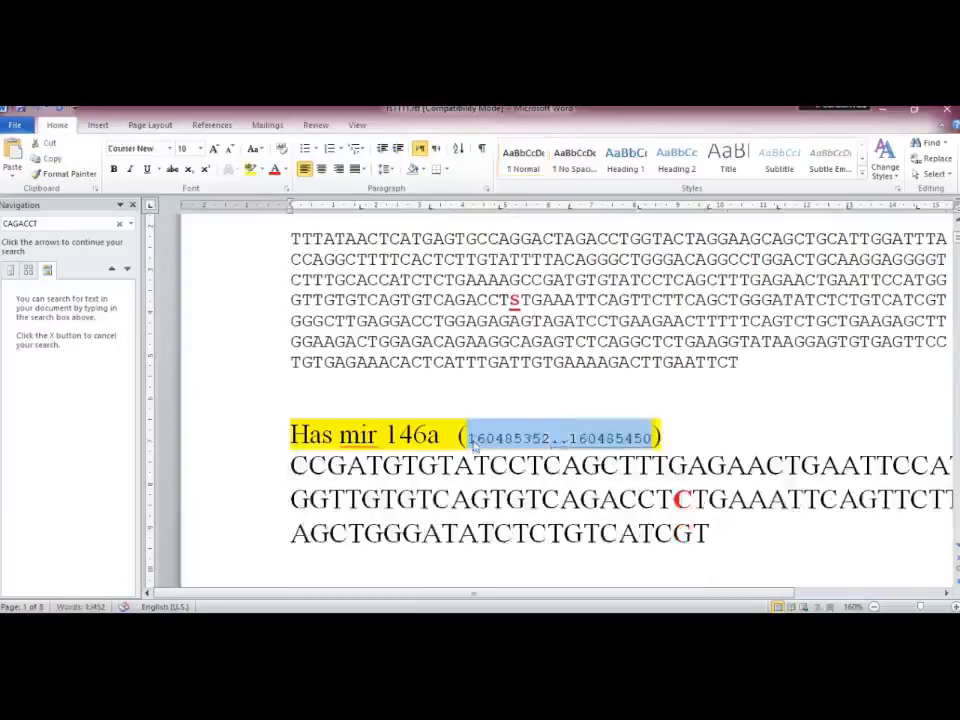
{"action": "left_click", "coordinate": [170, 148]}
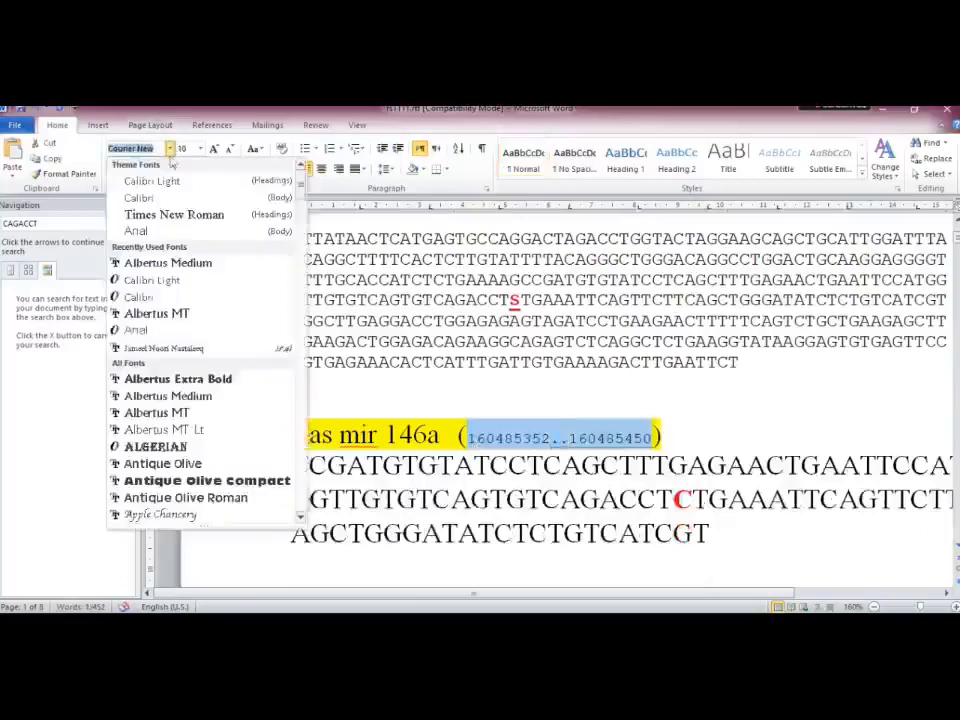
{"action": "left_click", "coordinate": [170, 214]}
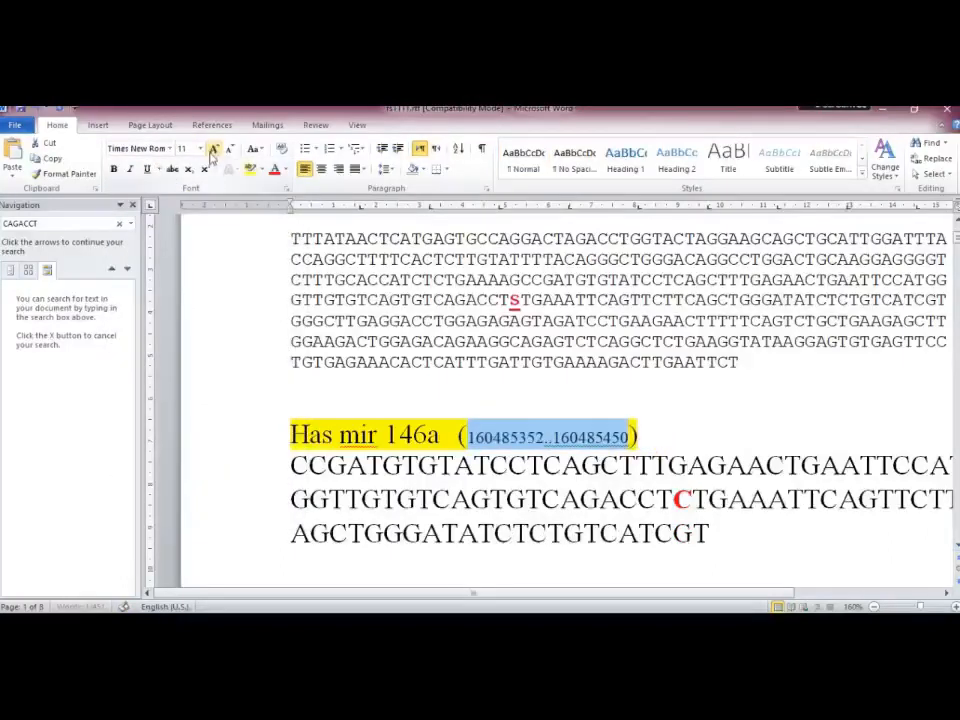
{"action": "left_click", "coordinate": [213, 149]}
{"action": "left_click", "coordinate": [213, 149]}
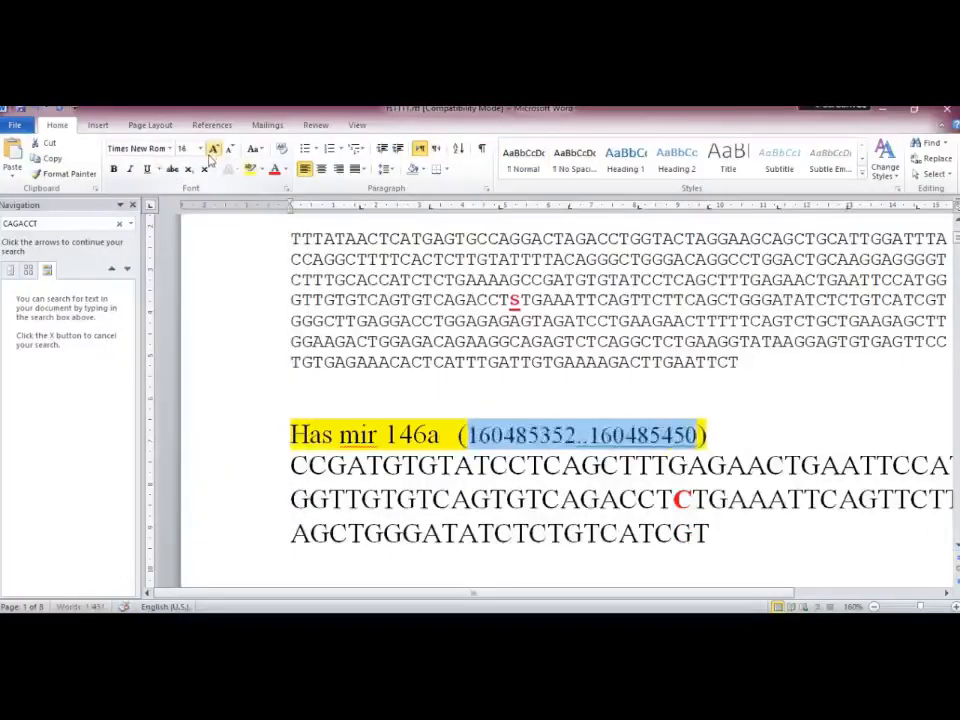
{"action": "left_click", "coordinate": [658, 435]}
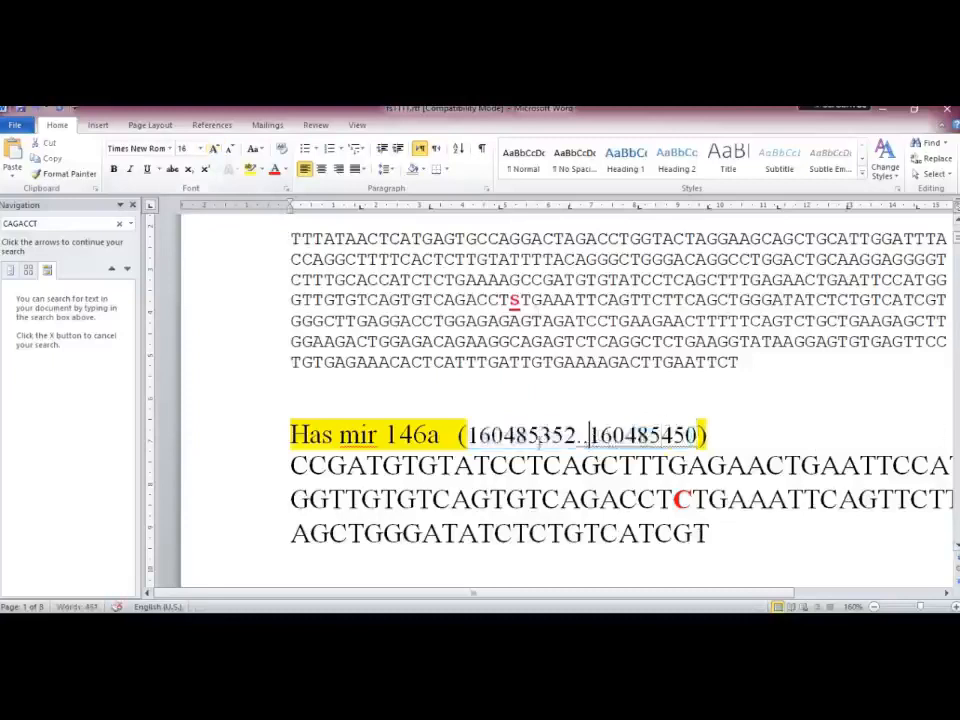
- Compare the last three digits of both range endpoints in the "Has mir 146a" heading with those of the variant location, Chromosome 5:160485411
{"action": "left_click_drag", "start_coordinate": [542, 435], "coordinate": [563, 435]}
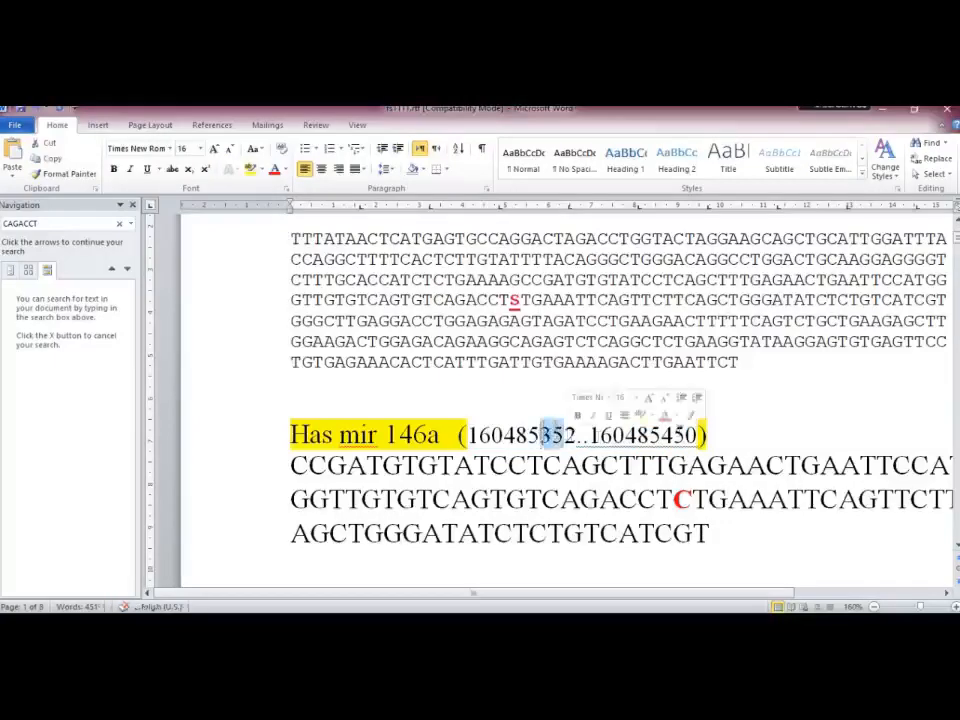
{"action": "left_click_drag", "start_coordinate": [660, 435], "coordinate": [697, 436]}
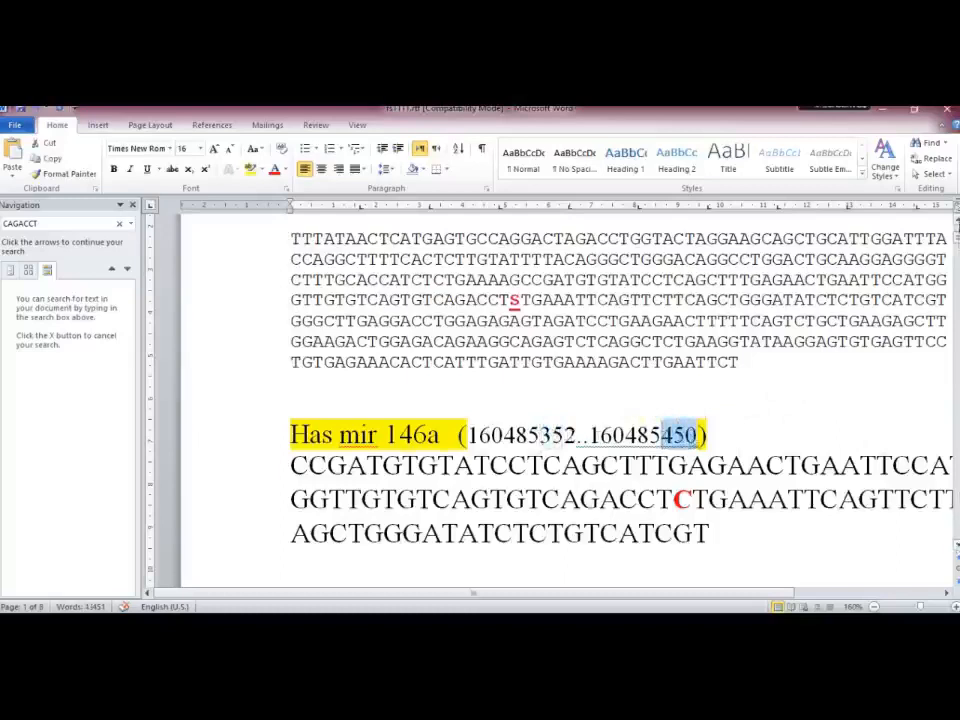
{"action": "left_click", "coordinate": [957, 221]}
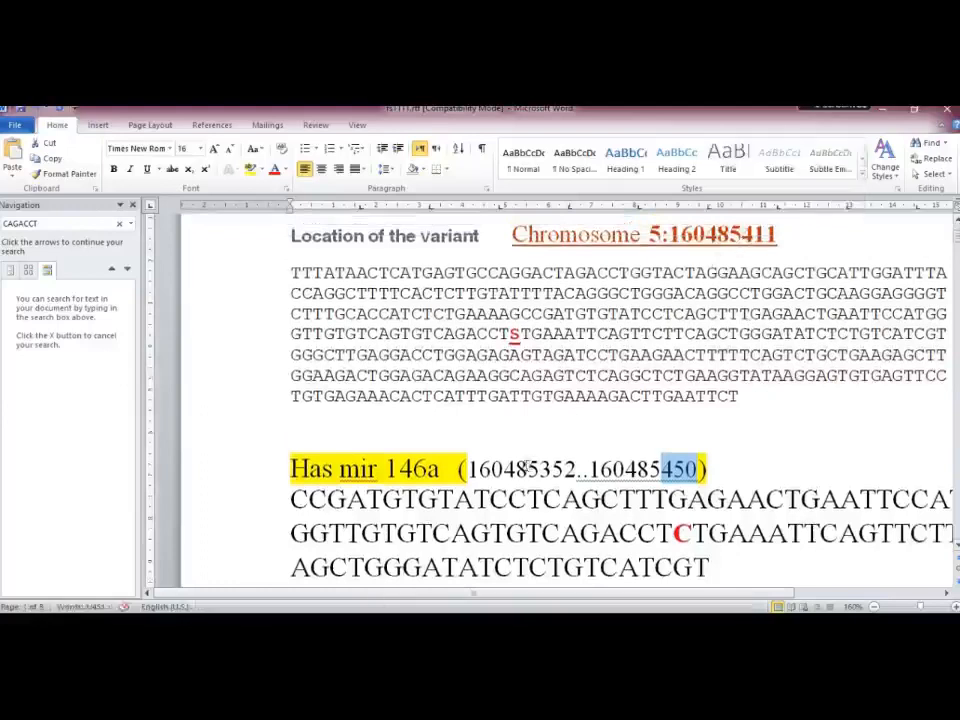
{"action": "left_click_drag", "start_coordinate": [742, 234], "coordinate": [777, 234]}
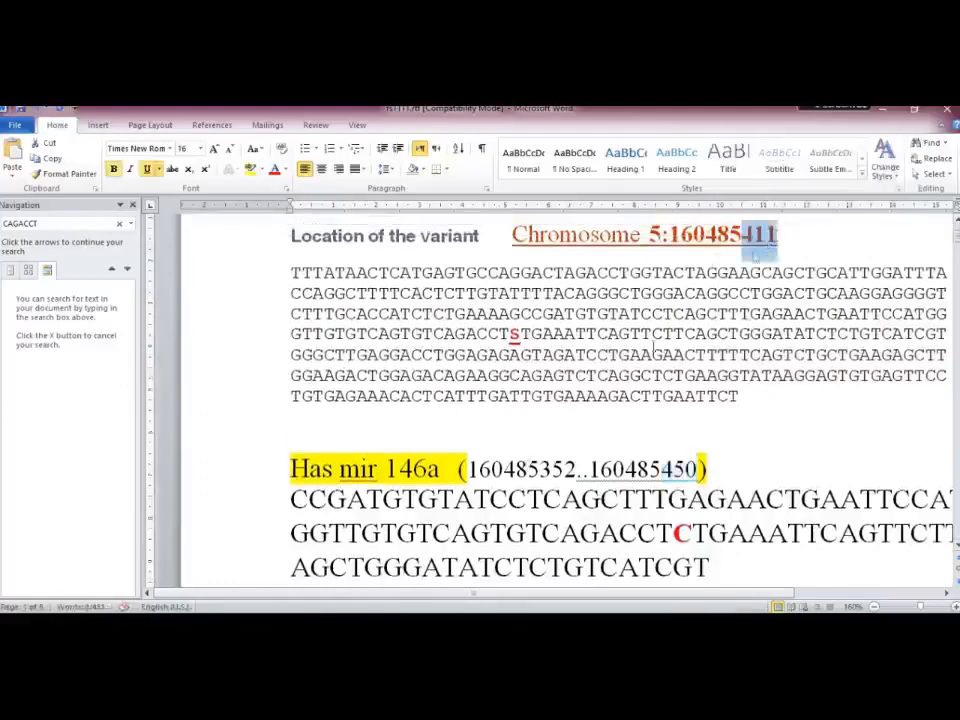
{"action": "left_click_drag", "start_coordinate": [540, 468], "coordinate": [551, 468]}
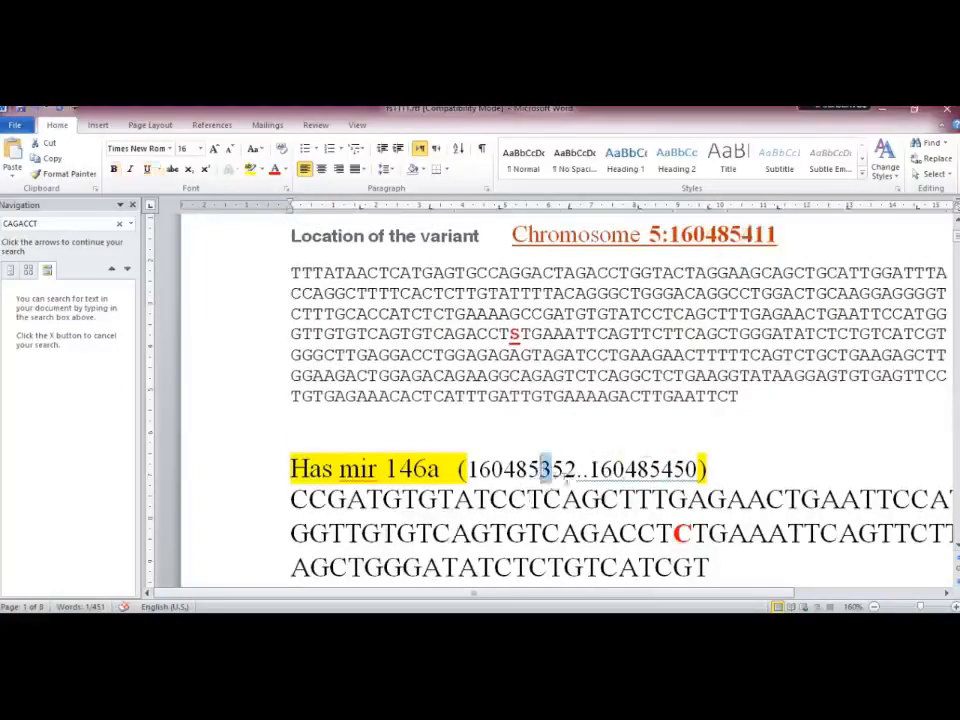
- Count the bases of the gene sequence one by one, extending the selection from the first C through the red C
{"action": "left_click", "coordinate": [291, 499]}
{"action": "left_click_drag", "start_coordinate": [295, 499], "coordinate": [302, 499]}
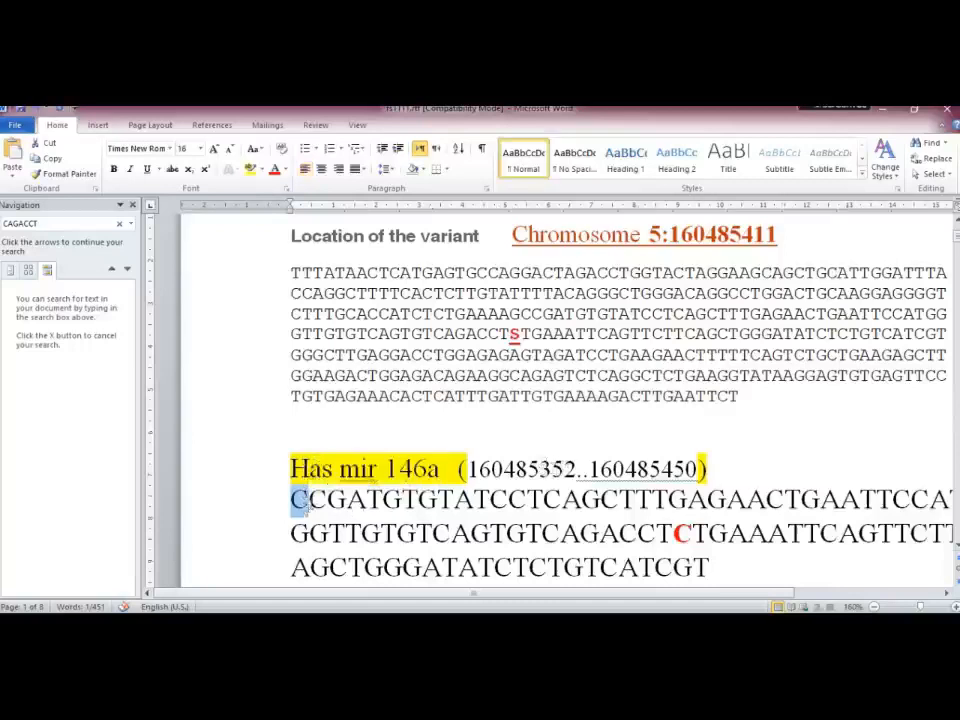
{"action": "key", "text": "shift+Right"}
{"action": "key", "text": "shift+Right"}
{"action": "key", "text": "shift+Right"}
{"action": "key", "text": "shift+Right"}
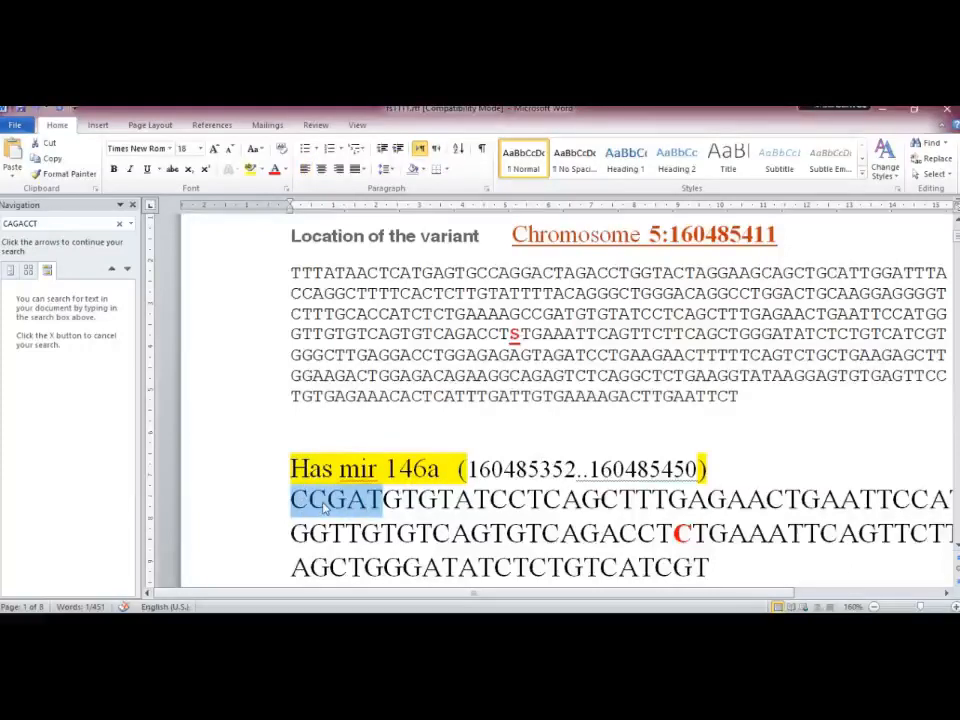
{"action": "key", "text": "shift+Right"}
{"action": "key", "text": "shift+Right"}
{"action": "key", "text": "shift+Right"}
{"action": "key", "text": "shift+Right"}
{"action": "key", "text": "shift+Right"}
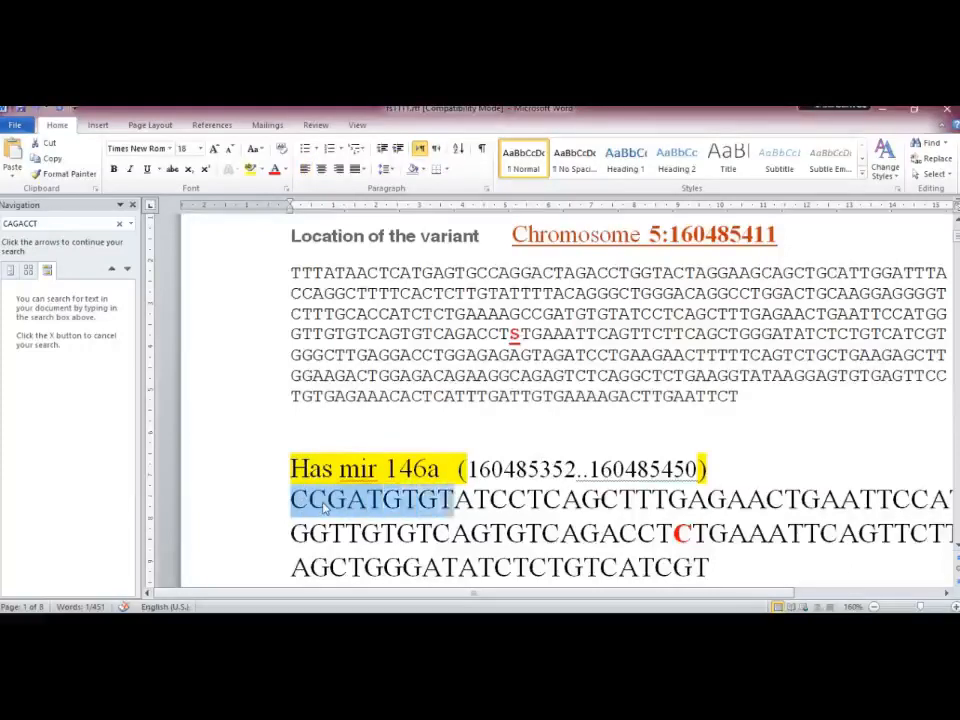
{"action": "key", "text": "shift+Right"}
{"action": "key", "text": "shift+Right"}
{"action": "key", "text": "shift+Right"}
{"action": "key", "text": "shift+Right"}
{"action": "key", "text": "shift+Right"}
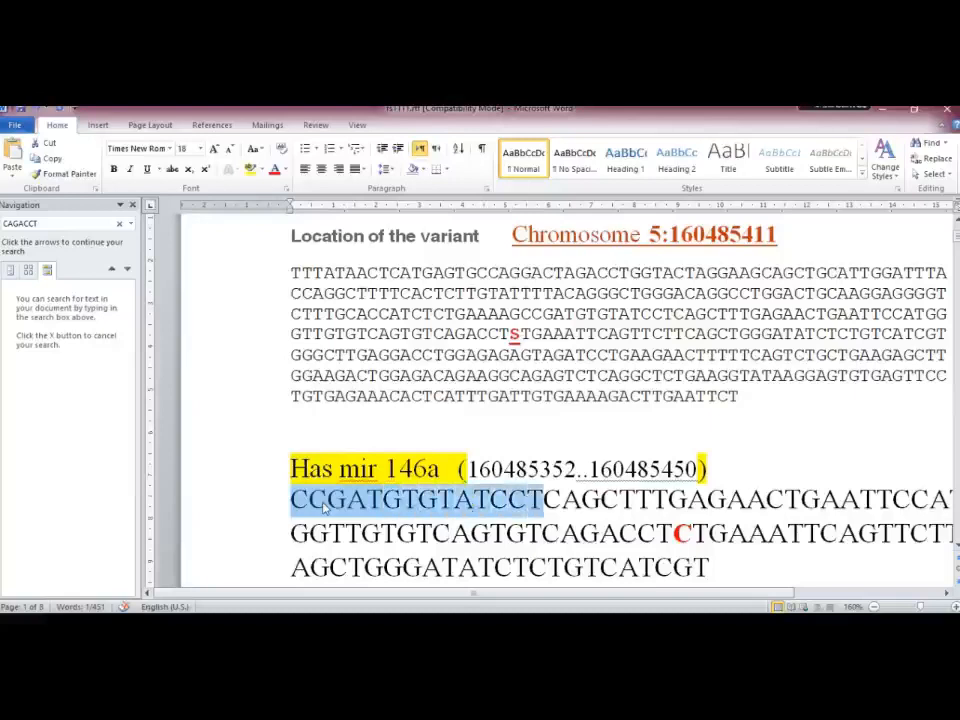
{"action": "key", "text": "shift+Right"}
{"action": "key", "text": "shift+Right"}
{"action": "key", "text": "shift+Right"}
{"action": "key", "text": "shift+Right"}
{"action": "key", "text": "shift+Right"}
{"action": "key", "text": "shift+Right"}
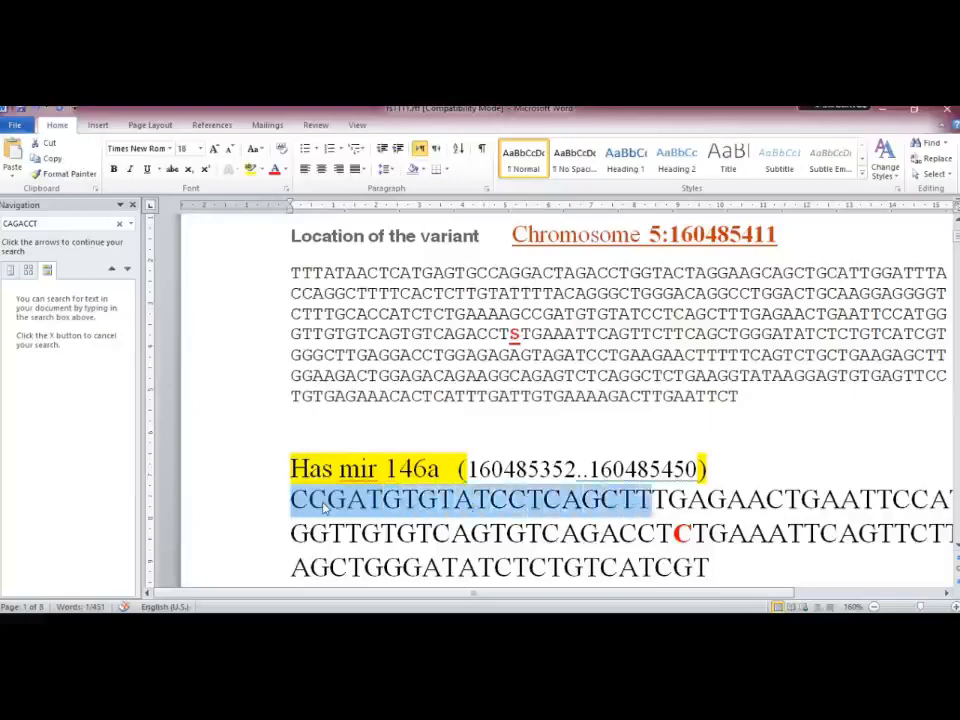
{"action": "key", "text": "shift+Right"}
{"action": "key", "text": "shift+Right"}
{"action": "key", "text": "shift+Right"}
{"action": "key", "text": "shift+Right"}
{"action": "key", "text": "shift+Right"}
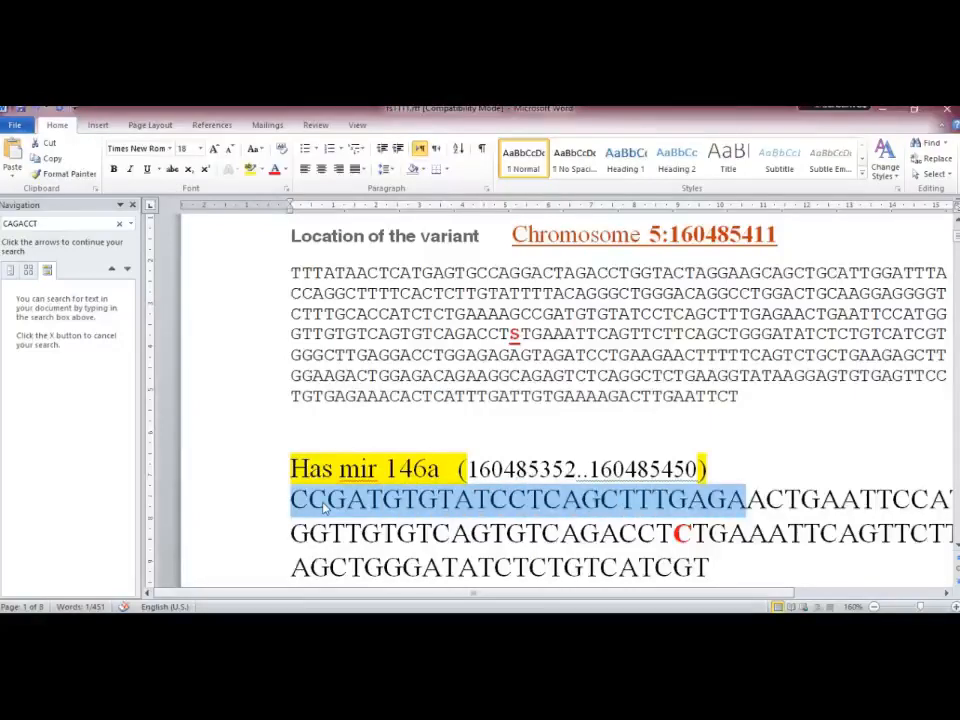
{"action": "key", "text": "shift+Right"}
{"action": "key", "text": "shift+Right"}
{"action": "key", "text": "shift+Right"}
{"action": "key", "text": "shift+Right"}
{"action": "key", "text": "shift+Right"}
{"action": "key", "text": "shift+Right"}
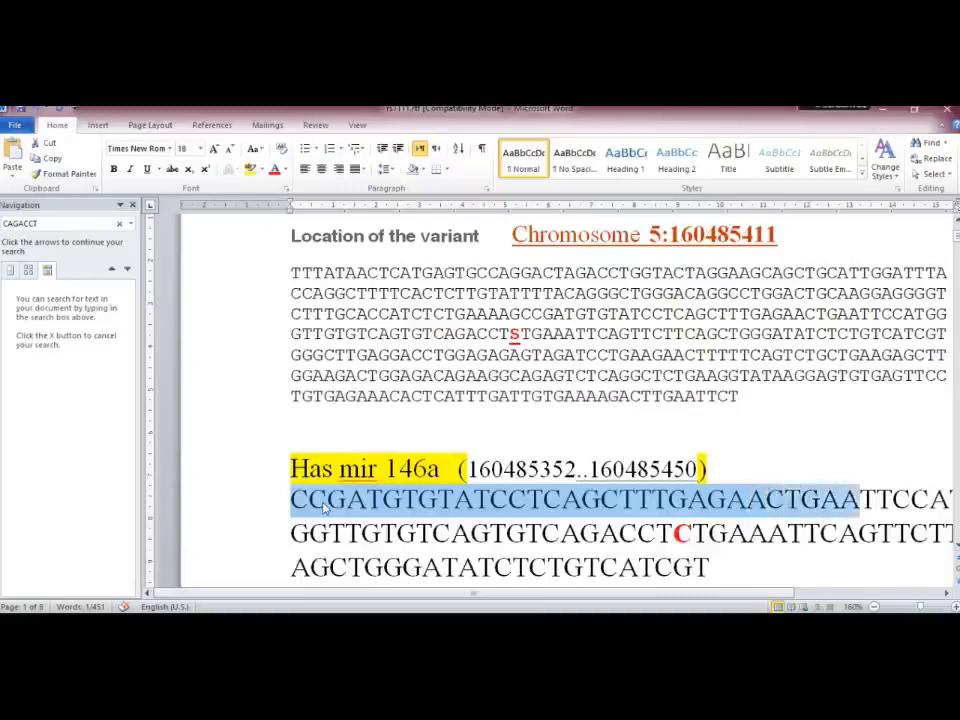
{"action": "key", "text": "shift+Right"}
{"action": "key", "text": "shift+Right"}
{"action": "key", "text": "shift+Right"}
{"action": "key", "text": "shift+Right"}
{"action": "key", "text": "shift+Right"}
{"action": "key", "text": "shift+Right"}
{"action": "key", "text": "shift+Right"}
{"action": "key", "text": "shift+Right"}
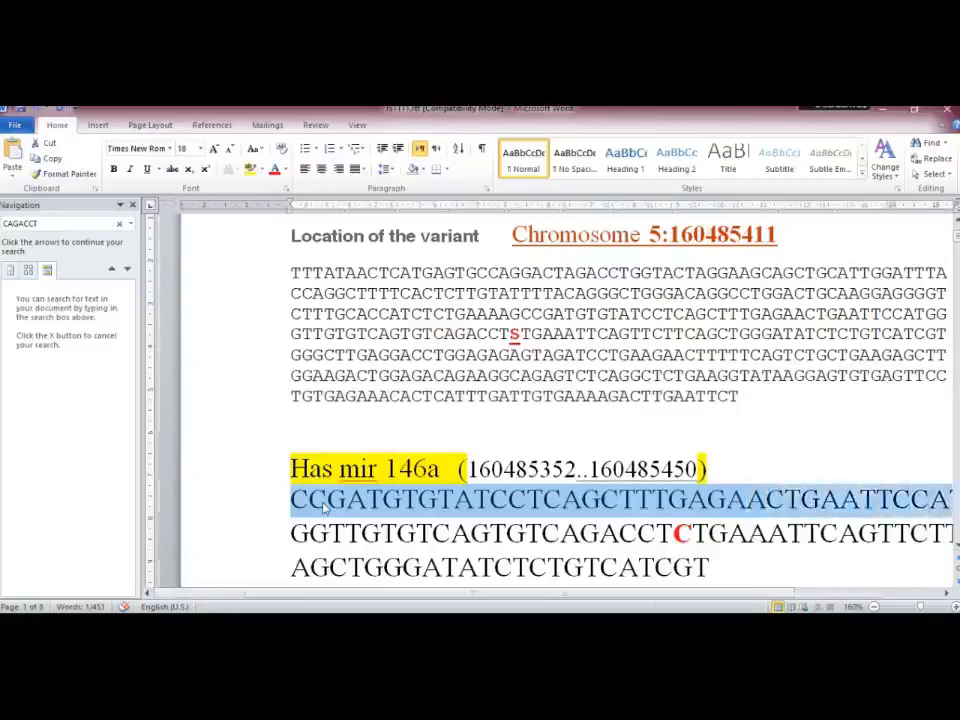
{"action": "key", "text": "shift+Right"}
{"action": "key", "text": "shift+Right"}
{"action": "key", "text": "shift+Right"}
{"action": "key", "text": "shift+Right"}
{"action": "key", "text": "shift+Right"}
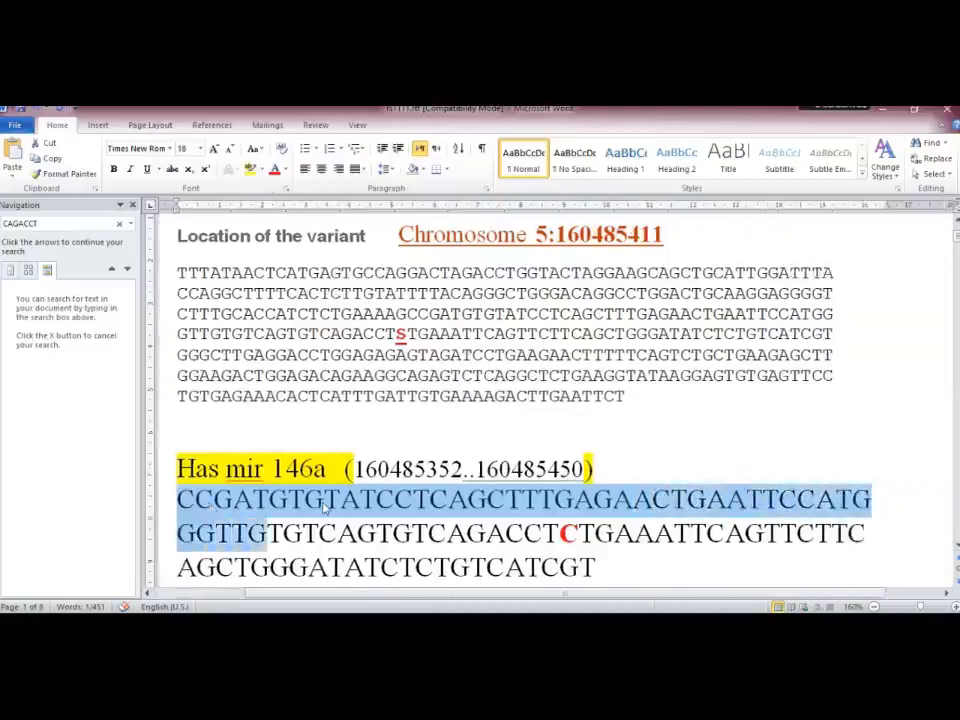
{"action": "key", "text": "shift+Right"}
{"action": "key", "text": "shift+Right"}
{"action": "key", "text": "shift+Right"}
{"action": "key", "text": "shift+Right"}
{"action": "key", "text": "shift+Right"}
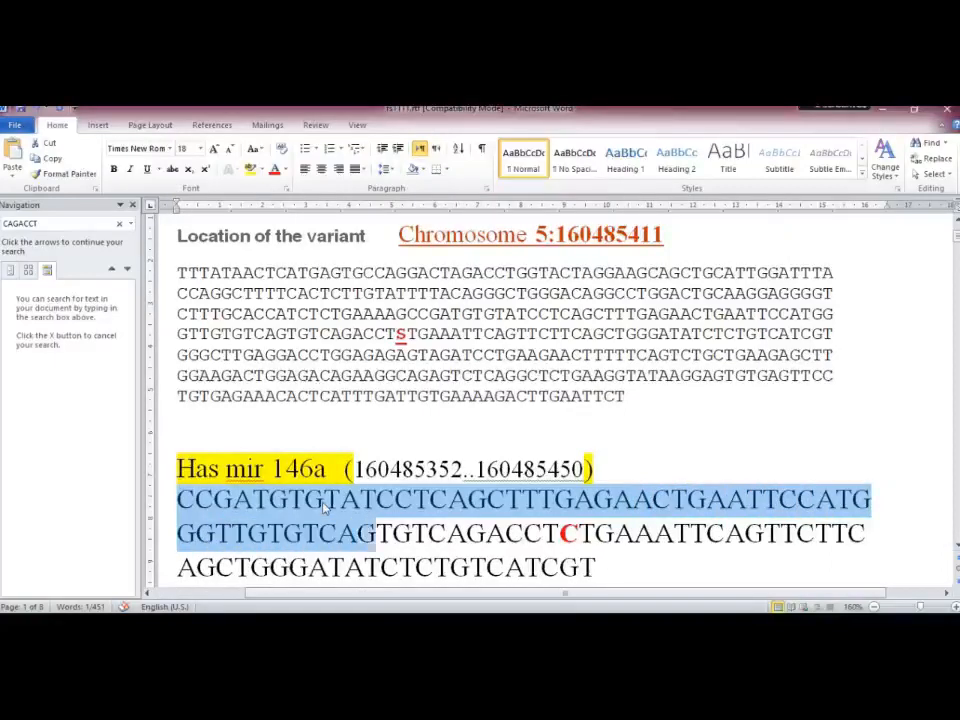
{"action": "key", "text": "shift+Right"}
{"action": "key", "text": "shift+Right"}
{"action": "key", "text": "shift+Right"}
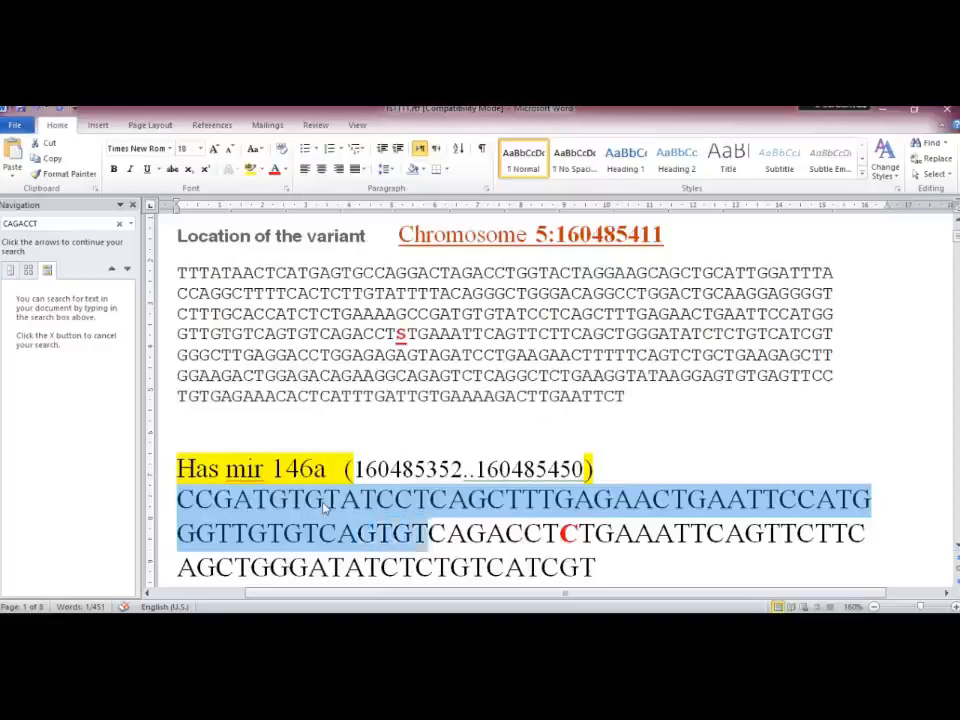
{"action": "key", "text": "shift+Right"}
{"action": "key", "text": "shift+Right"}
{"action": "key", "text": "shift+Right"}
{"action": "key", "text": "shift+Right"}
{"action": "key", "text": "shift+Right"}
{"action": "key", "text": "shift+Right"}
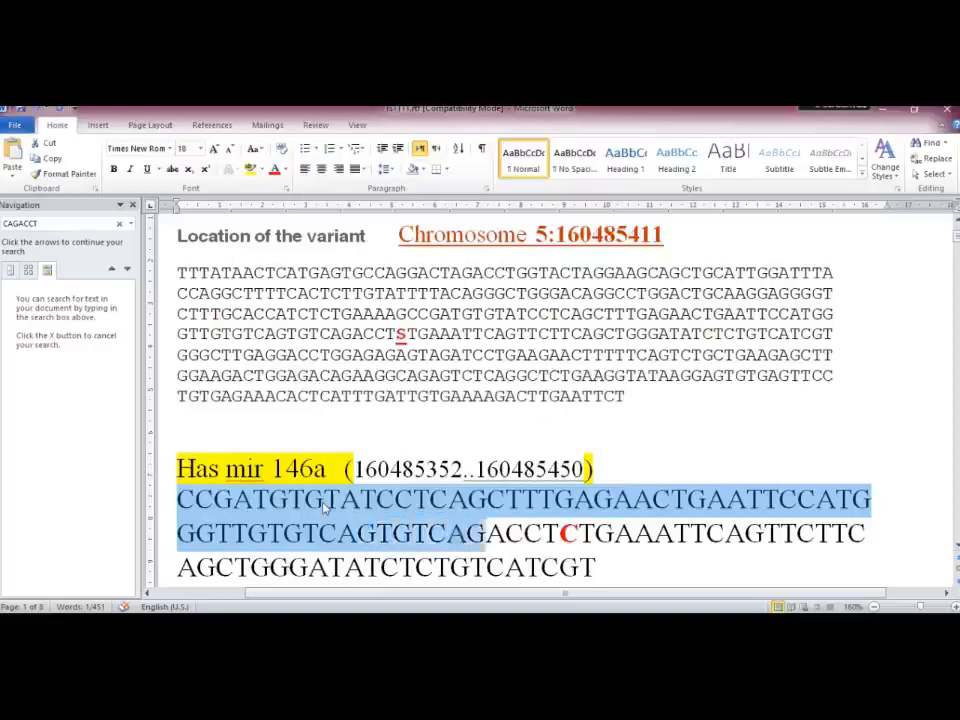
{"action": "key", "text": "shift+Right"}
{"action": "key", "text": "shift+Right"}
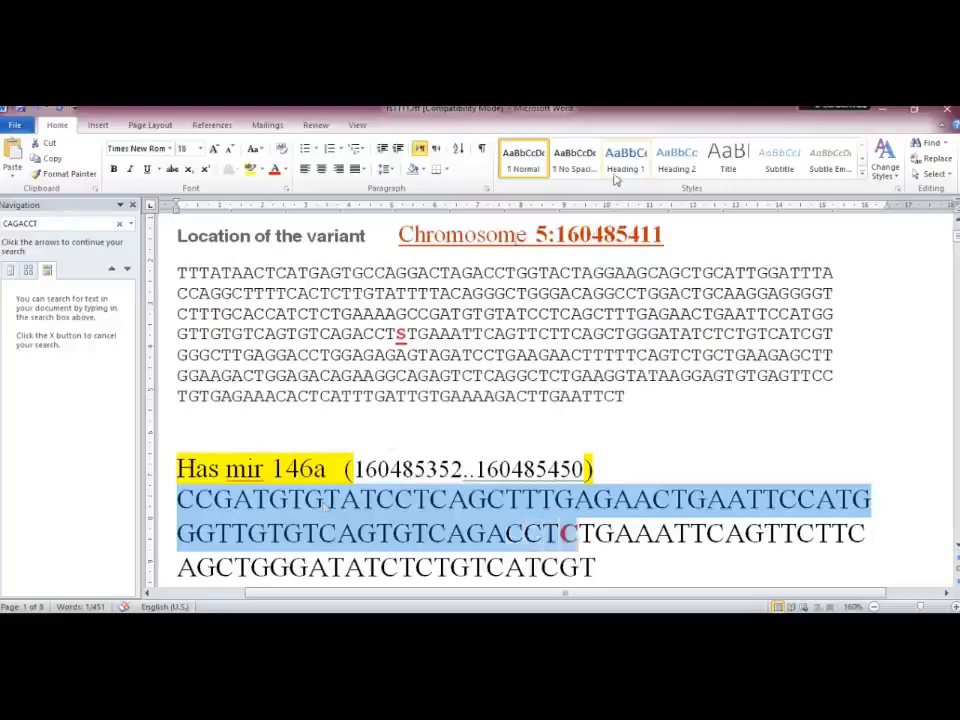
{"action": "key", "text": "Right"}
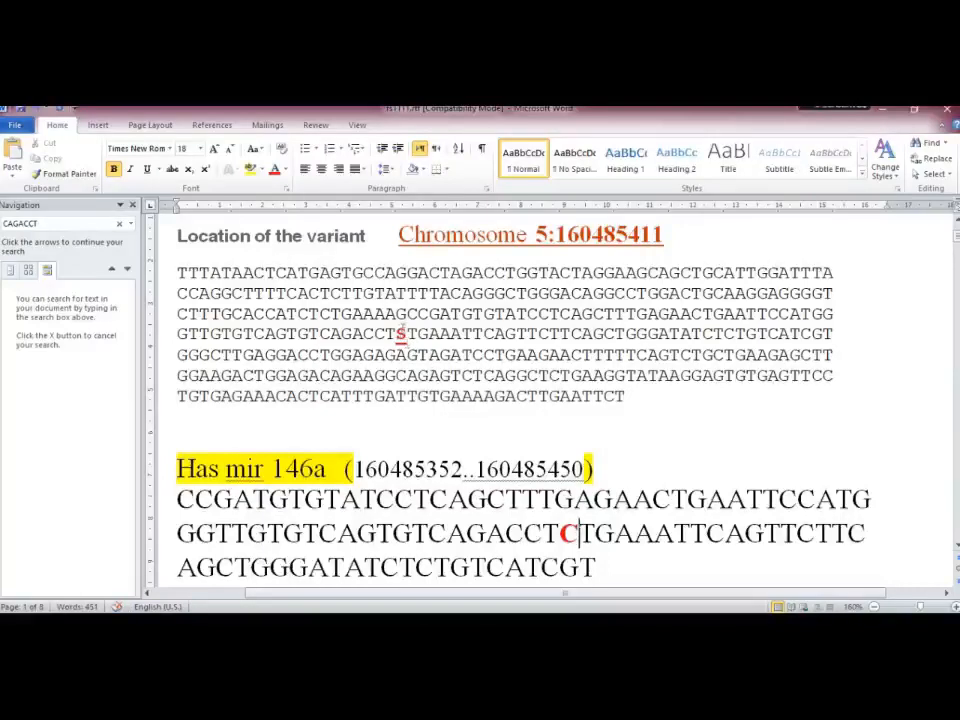
- Check the variant location's ending 411 against the gene sequence, examining the bases just before and after the red C
{"action": "left_click_drag", "start_coordinate": [671, 233], "coordinate": [618, 234]}
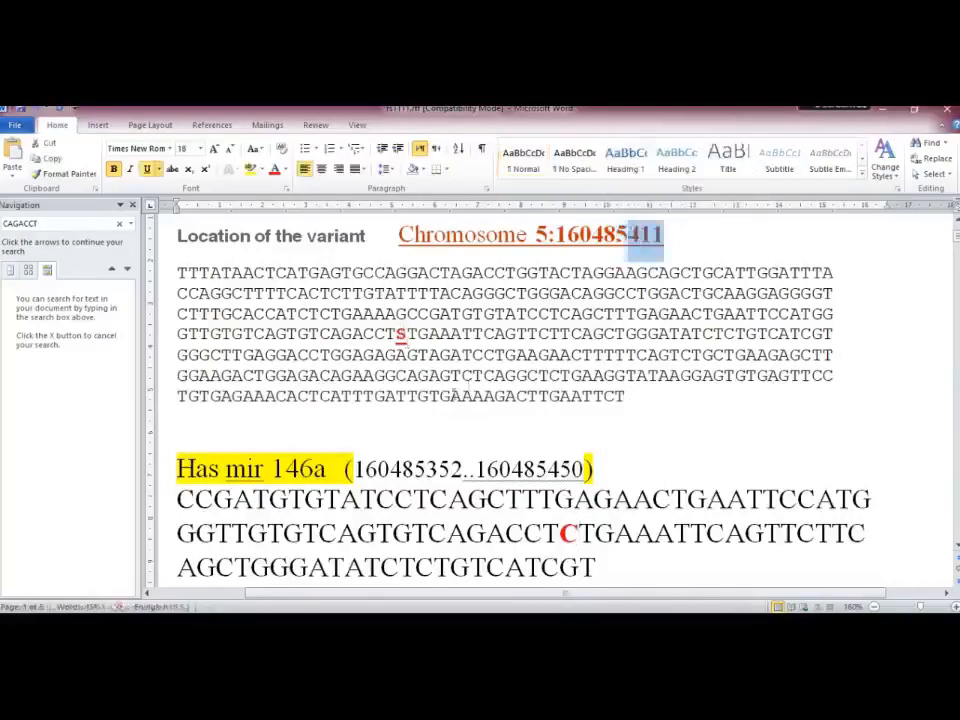
{"action": "left_click_drag", "start_coordinate": [378, 498], "coordinate": [447, 533]}
{"action": "left_click", "coordinate": [578, 533]}
{"action": "left_click", "coordinate": [547, 534]}
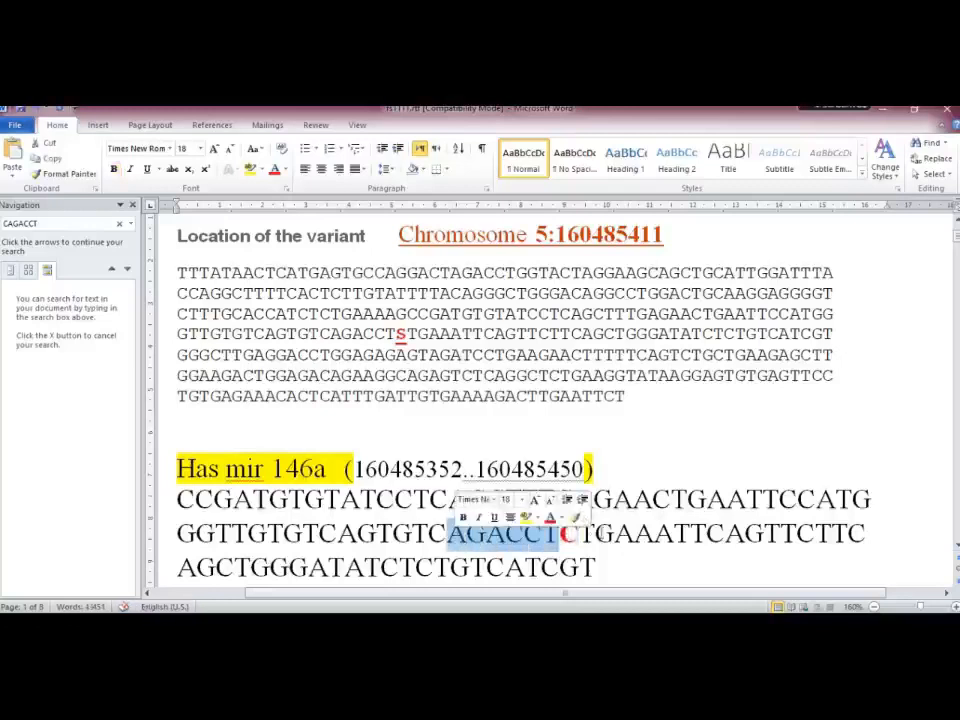
{"action": "left_click_drag", "start_coordinate": [578, 533], "coordinate": [675, 533]}
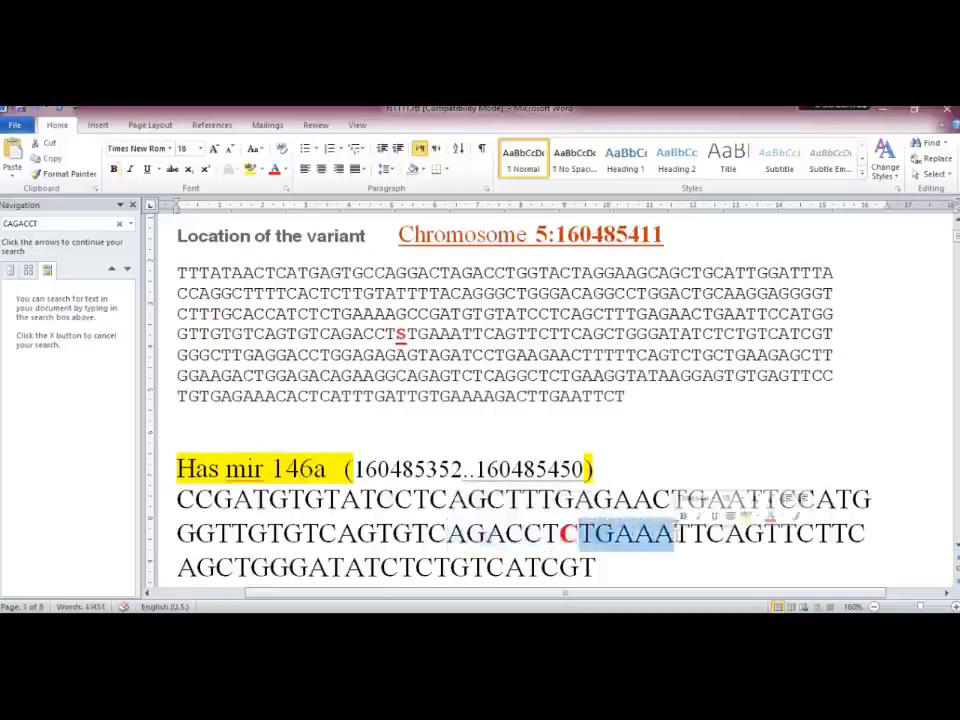
{"action": "left_click", "coordinate": [790, 422]}
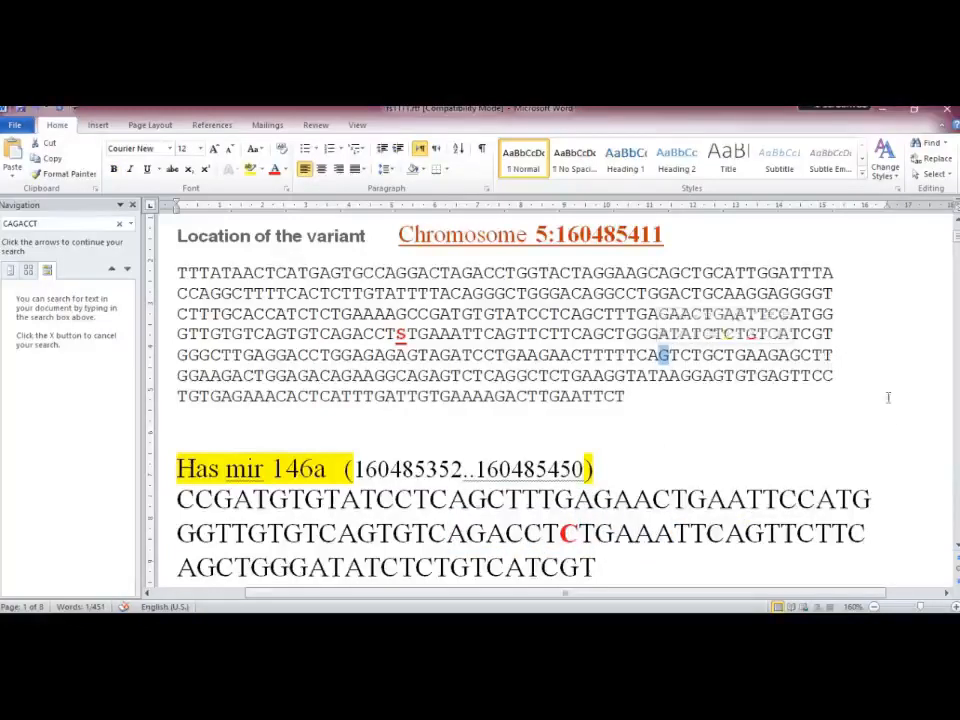
{"action": "left_click", "coordinate": [627, 396]}
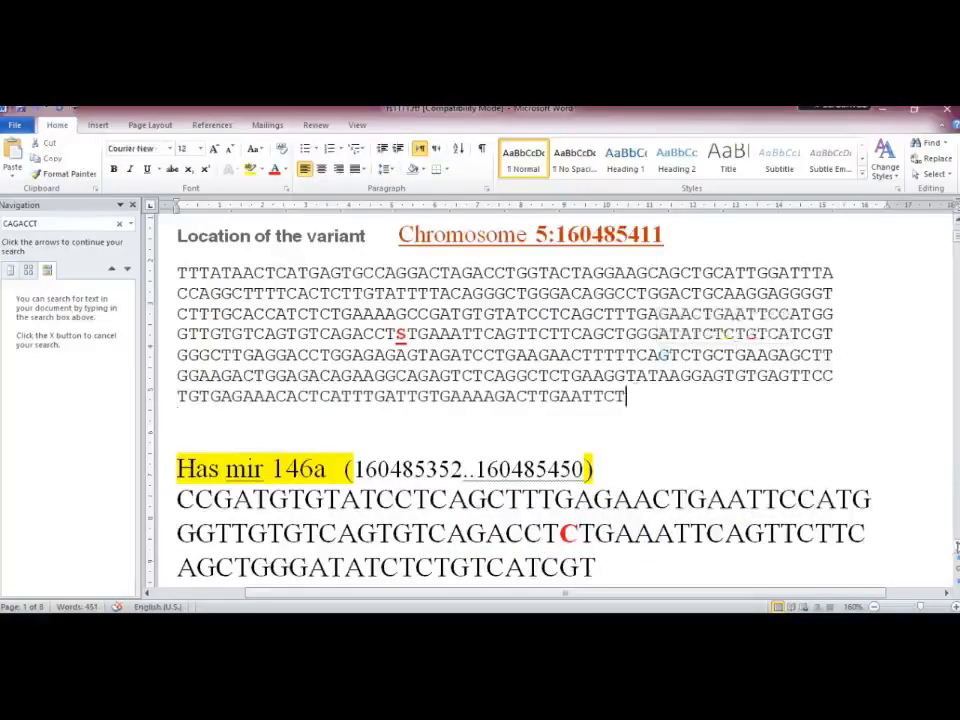
- Select the whole gene sequence under the "Has mir 146a" heading, from CCGATG to CATCGT
{"action": "scroll", "coordinate": [955, 548], "scroll_direction": "down", "scroll_amount": 2}
{"action": "scroll", "coordinate": [955, 548], "scroll_direction": "down", "scroll_amount": 4}
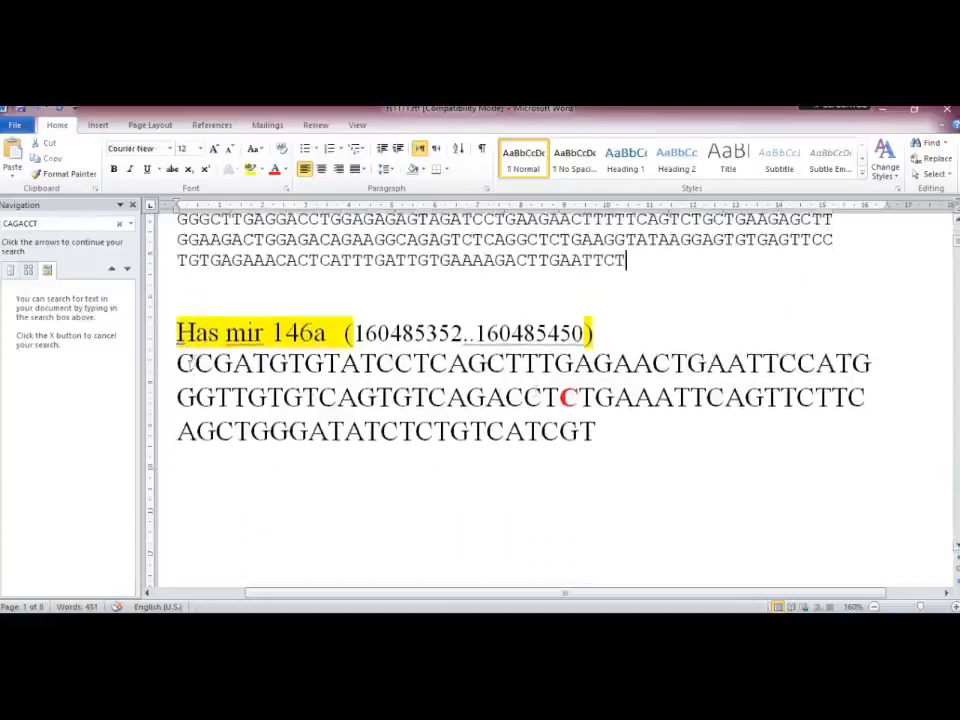
{"action": "left_click_drag", "start_coordinate": [178, 364], "coordinate": [305, 366]}
{"action": "left_click_drag", "start_coordinate": [513, 409], "coordinate": [614, 427]}
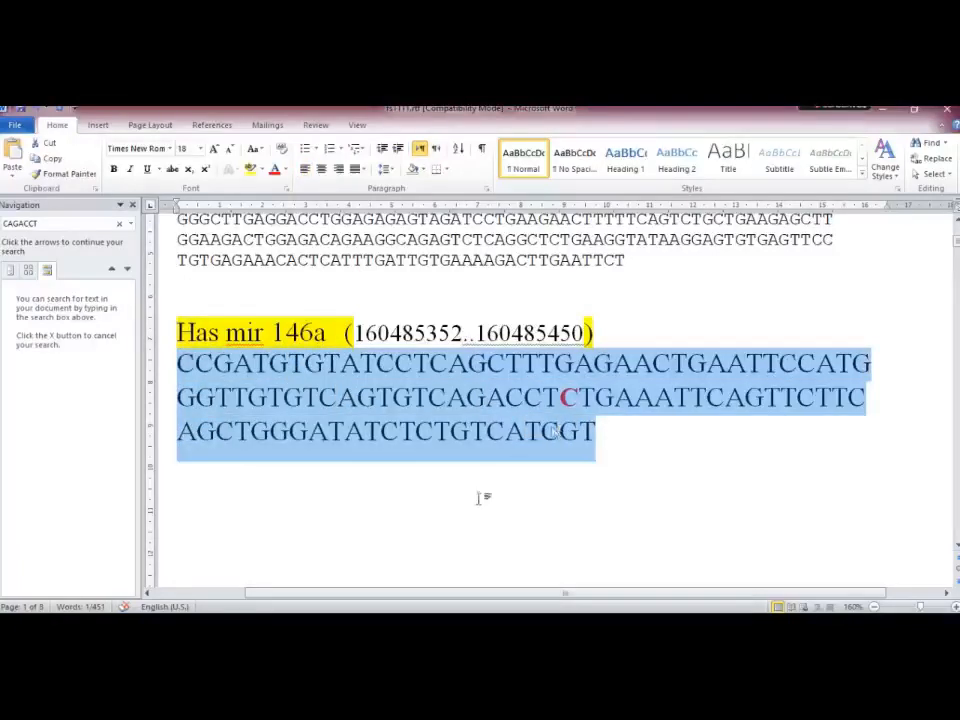
- Switch to the NCBI GenBank record in the browser and copy the selected region's start coordinate, 160485352
{"action": "key", "text": "alt+Tab"}
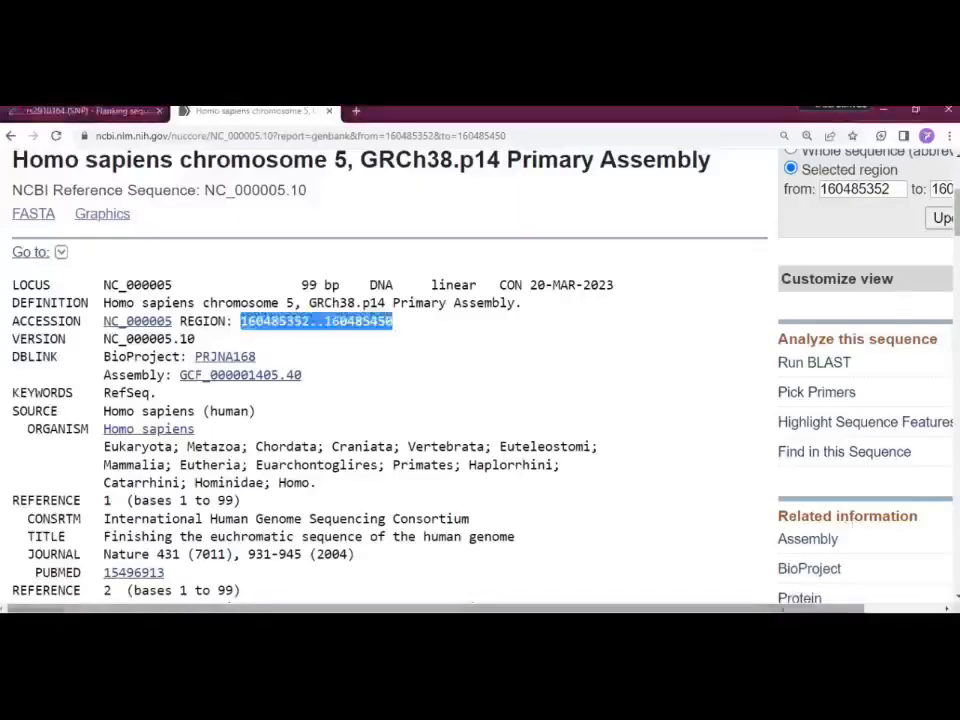
{"action": "scroll", "coordinate": [852, 524], "scroll_direction": "right", "scroll_amount": 2}
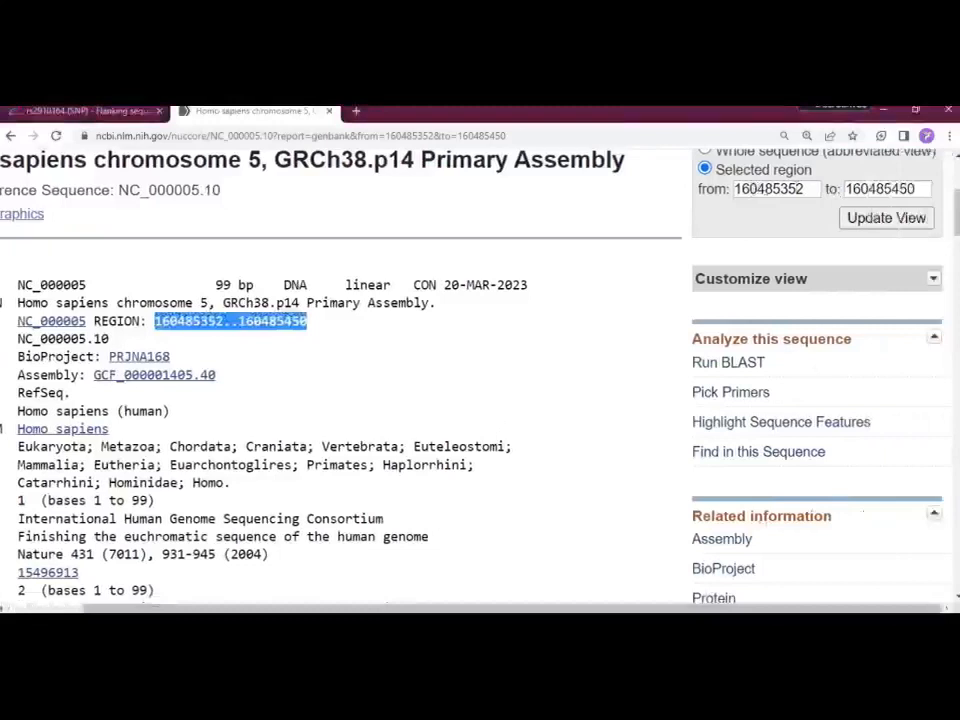
{"action": "double_click", "coordinate": [806, 188]}
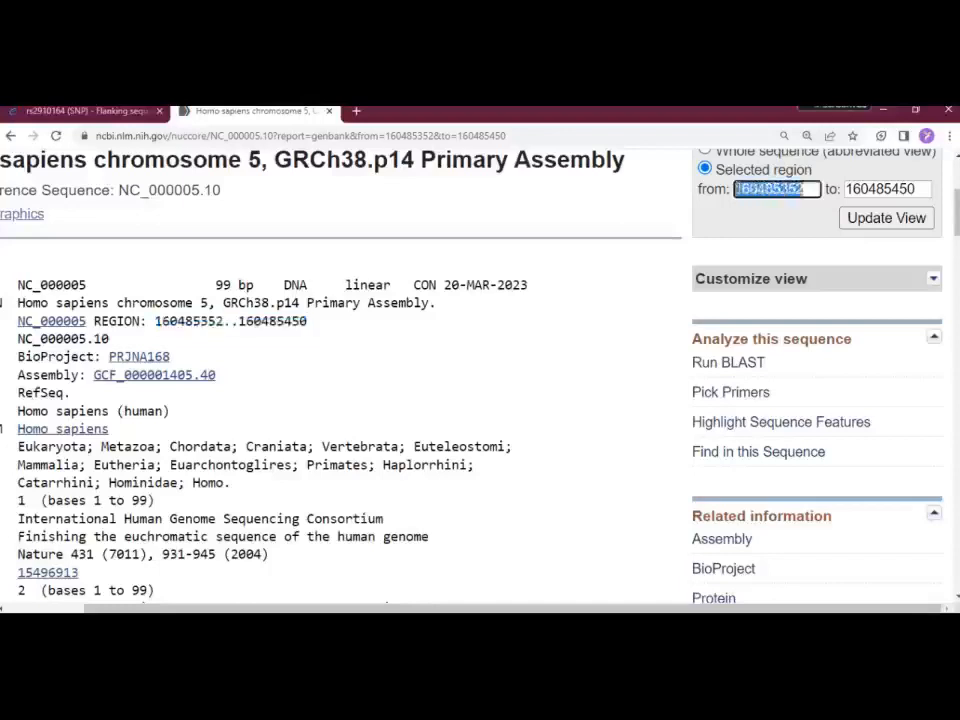
{"action": "right_click", "coordinate": [740, 188]}
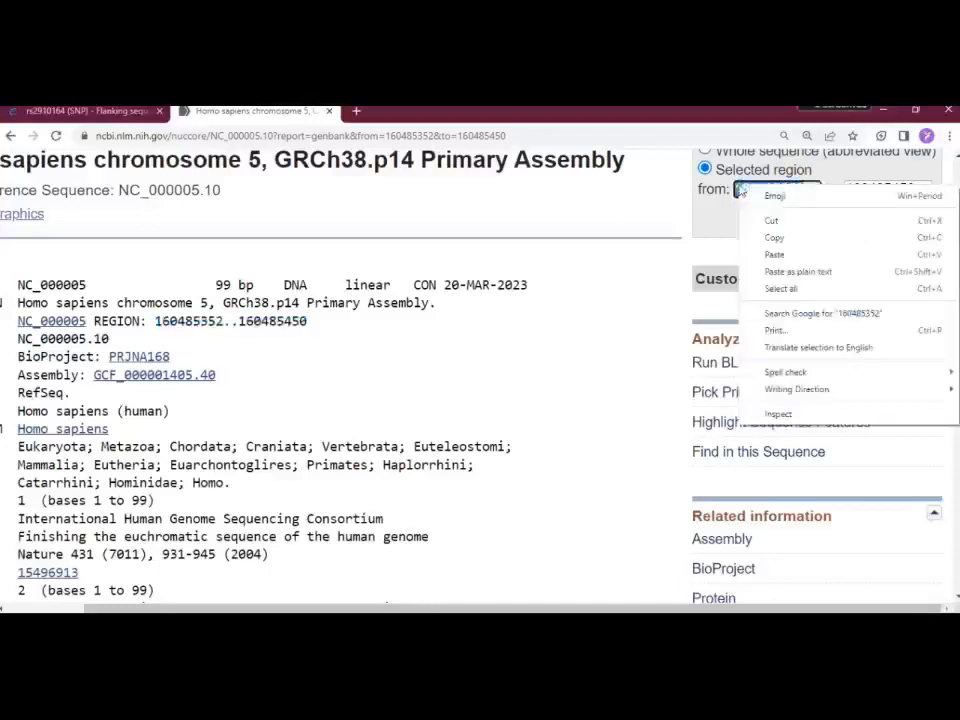
{"action": "left_click", "coordinate": [776, 240]}
- Open Calculator and paste the copied start coordinate 160485352 into it
{"action": "left_click", "coordinate": [245, 624]}
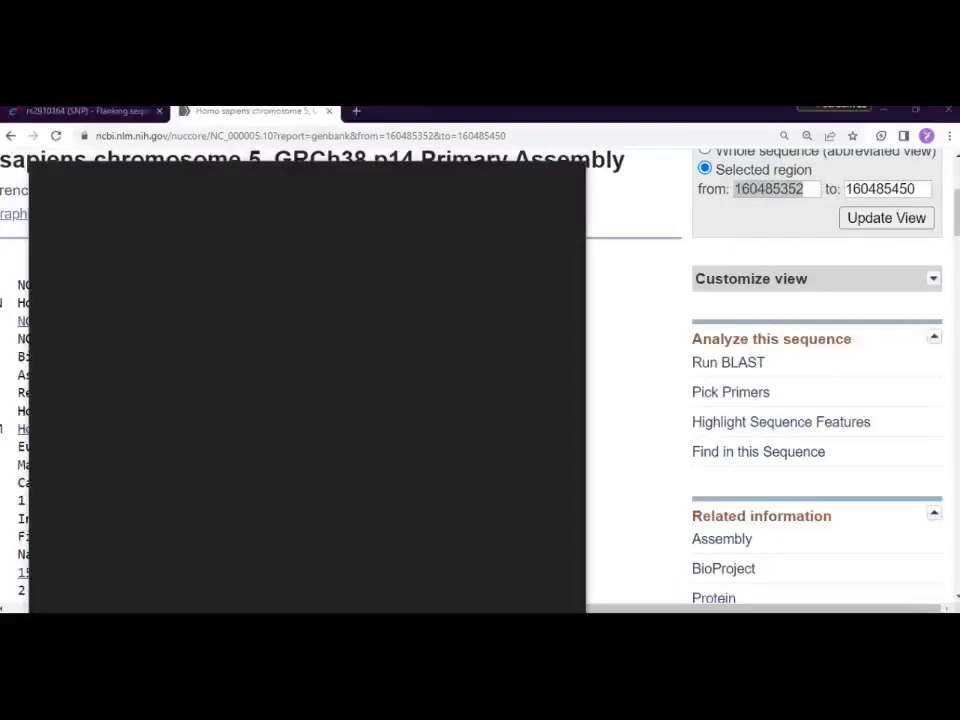
{"action": "type", "text": "calculato"}
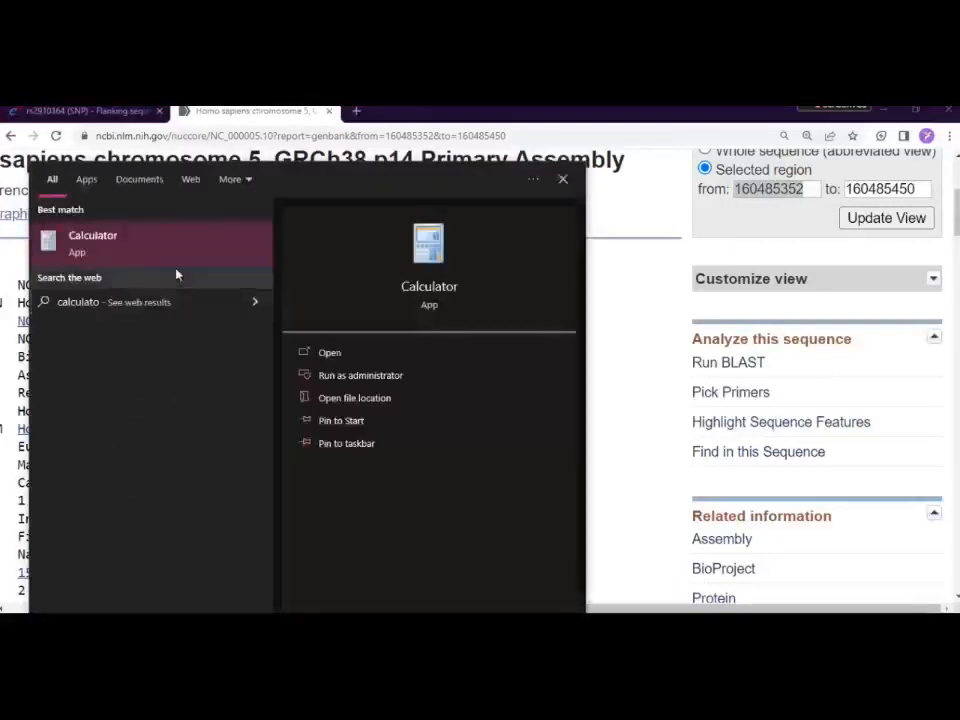
{"action": "left_click", "coordinate": [176, 252]}
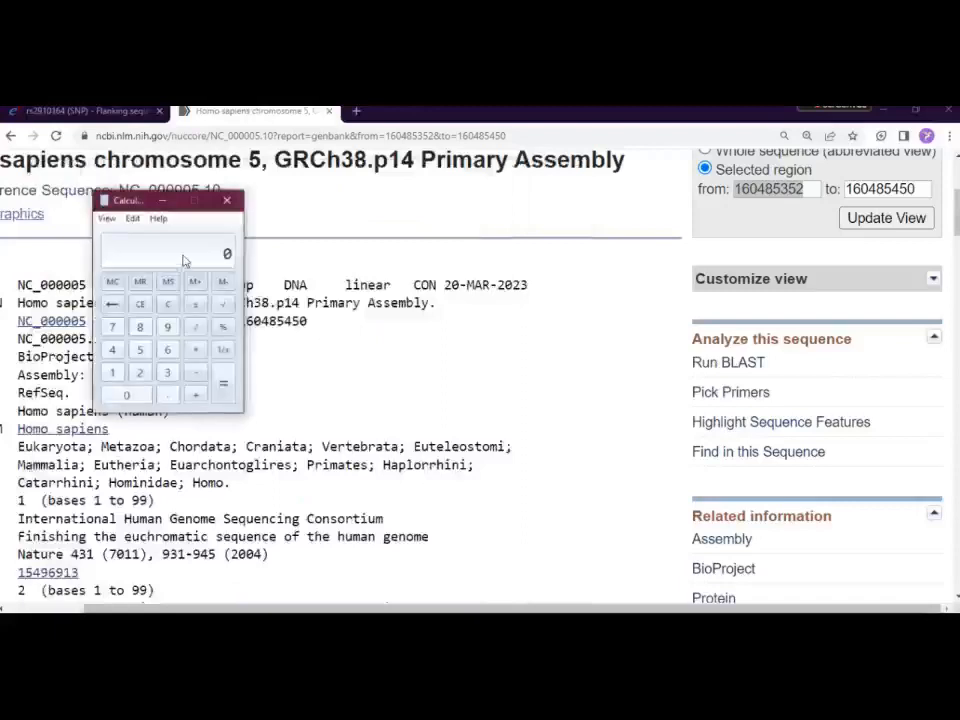
{"action": "right_click", "coordinate": [184, 259]}
{"action": "left_click", "coordinate": [226, 282]}
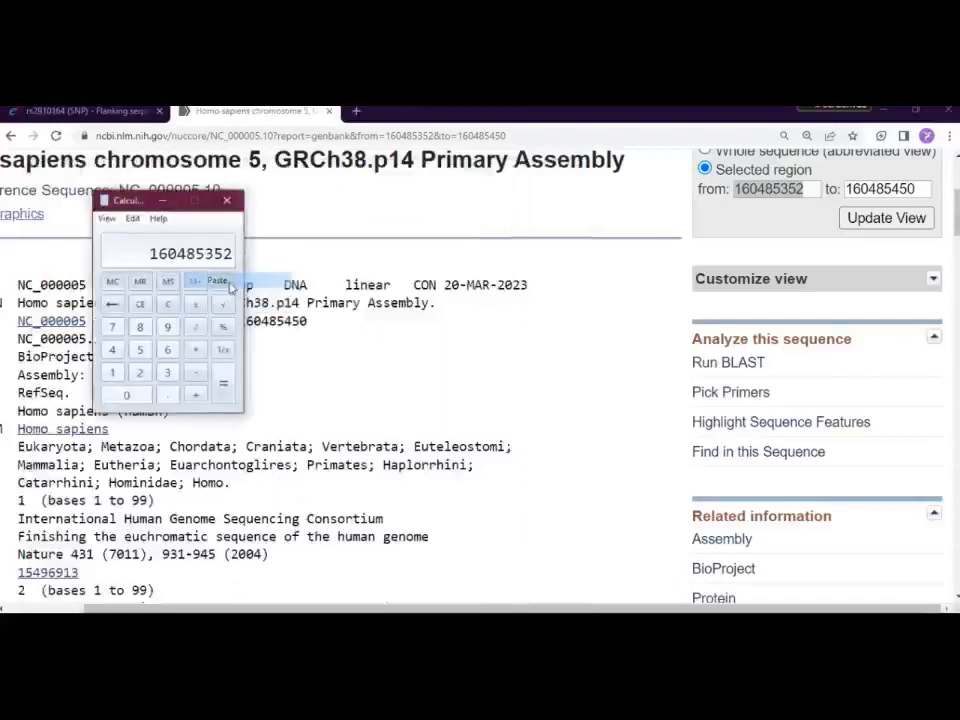
- Subtract 500 from the pasted start coordinate to get the new region start
{"action": "left_click", "coordinate": [195, 373]}
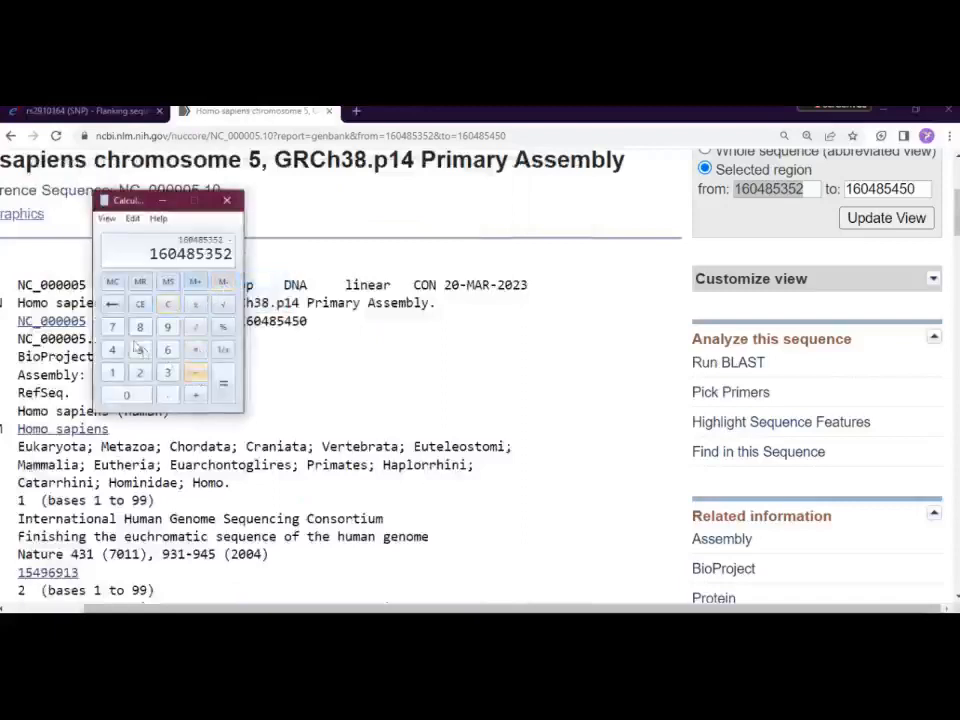
{"action": "left_click", "coordinate": [139, 348]}
{"action": "left_click", "coordinate": [122, 396]}
{"action": "left_click", "coordinate": [122, 396]}
{"action": "left_click", "coordinate": [223, 386]}
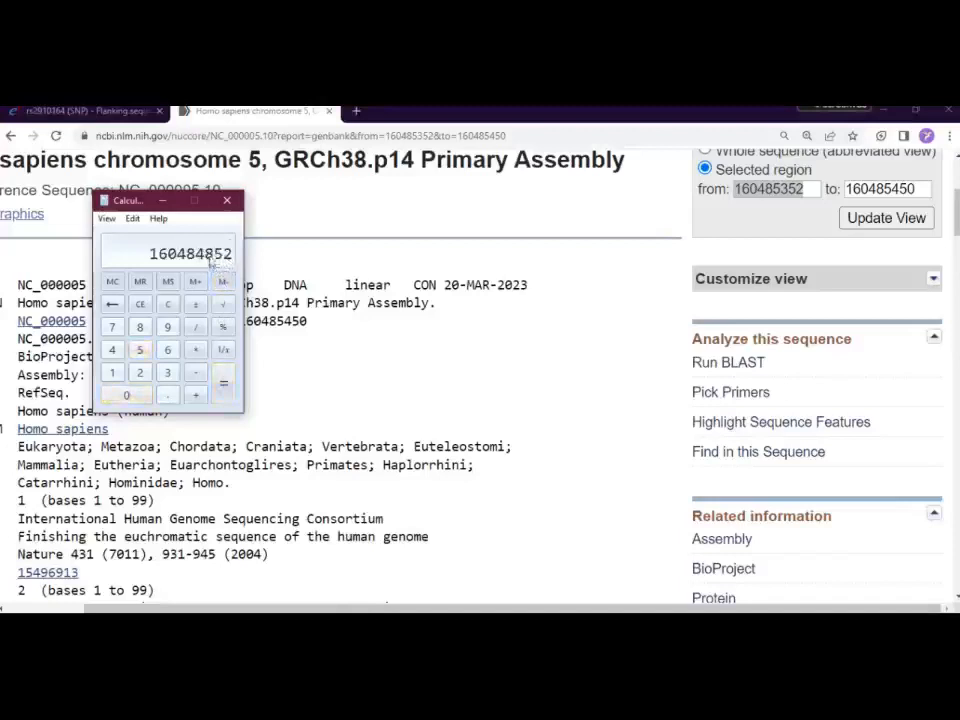
- Replace the selected region's start coordinate in the GenBank record with the calculated value, 160484852
{"action": "left_click", "coordinate": [806, 187]}
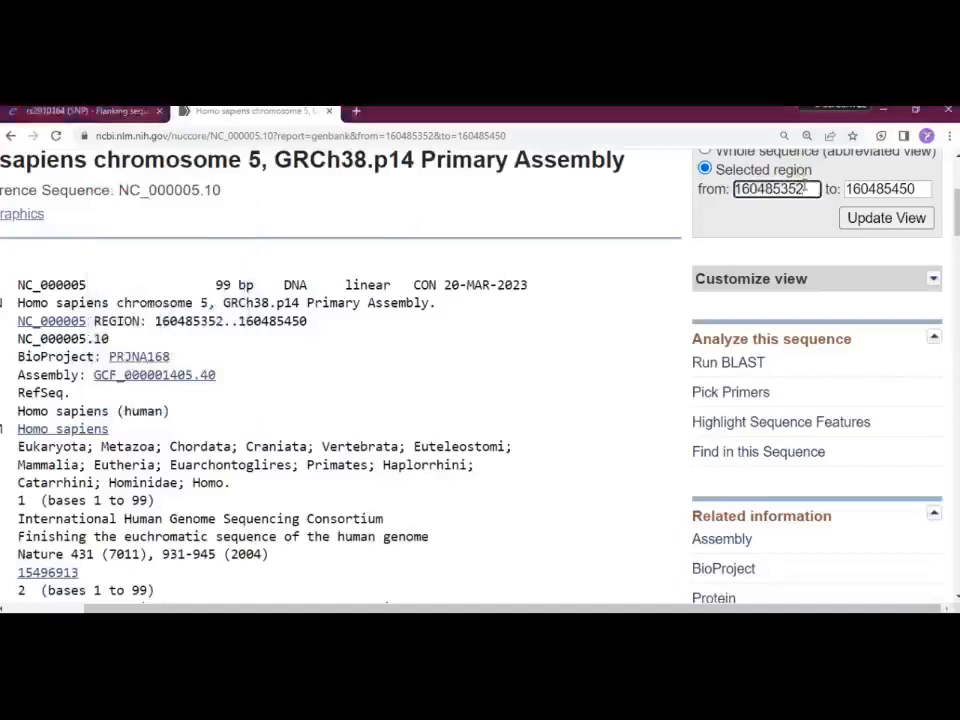
{"action": "key", "text": "ctrl+a"}
{"action": "key", "text": "alt+Tab"}
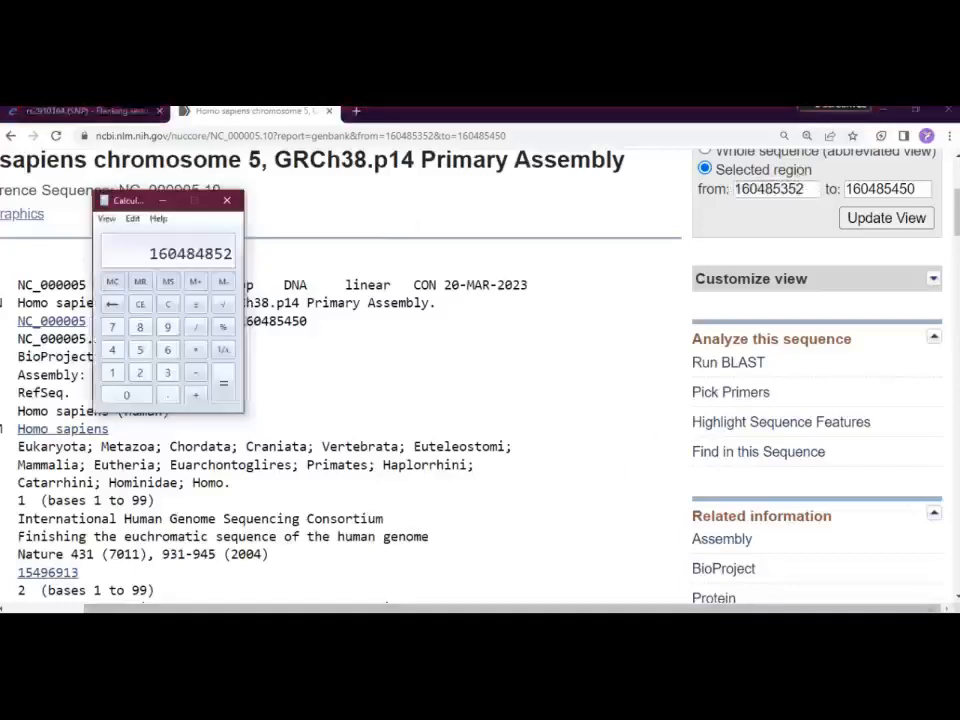
{"action": "key", "text": "alt+Tab"}
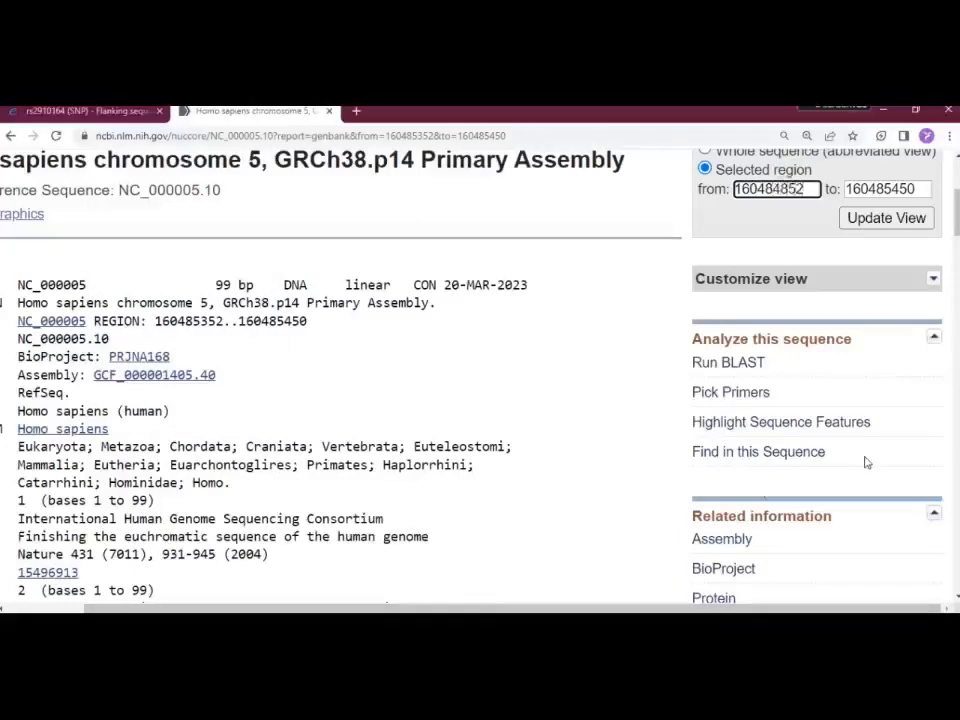
- Set the selected region's end coordinate to 160485950 and update the record's view
{"action": "left_click", "coordinate": [901, 190]}
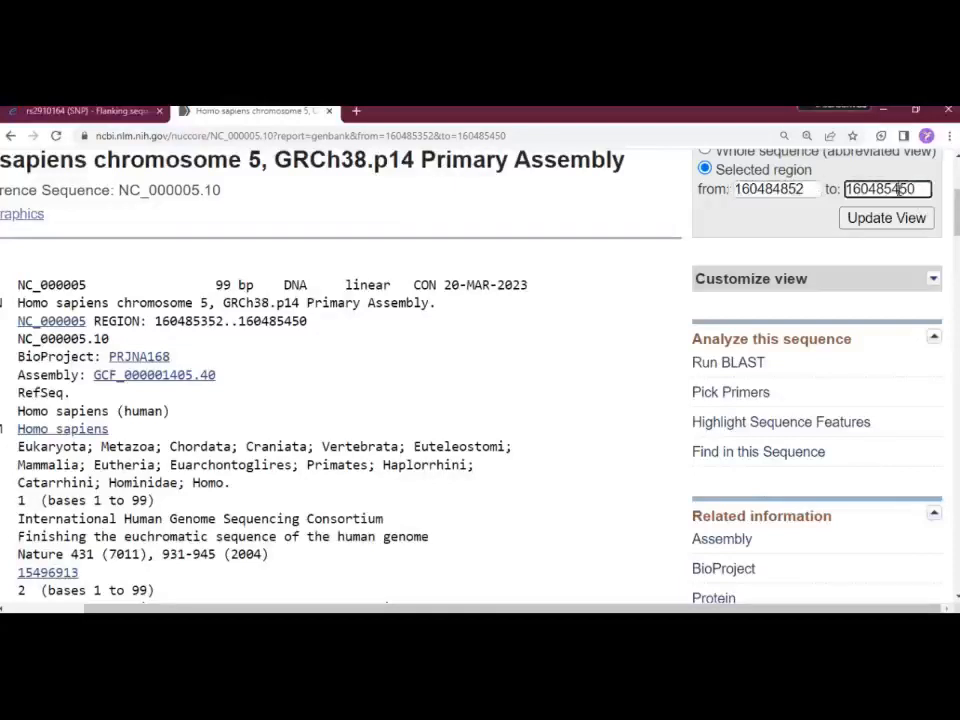
{"action": "key", "text": "BackSpace"}
{"action": "type", "text": "9"}
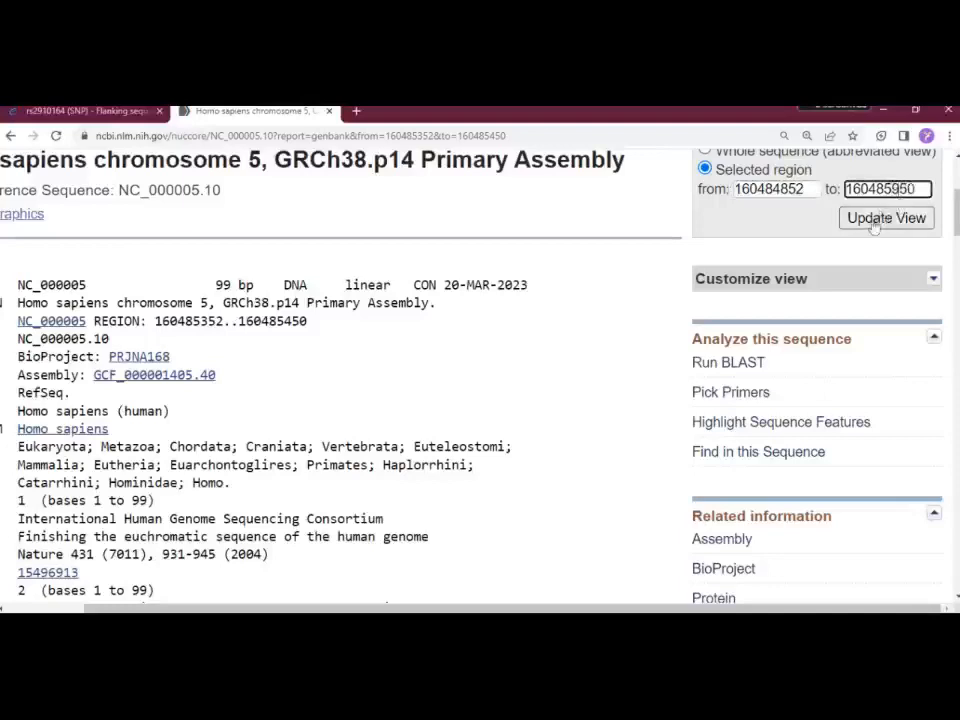
{"action": "left_click", "coordinate": [879, 218]}
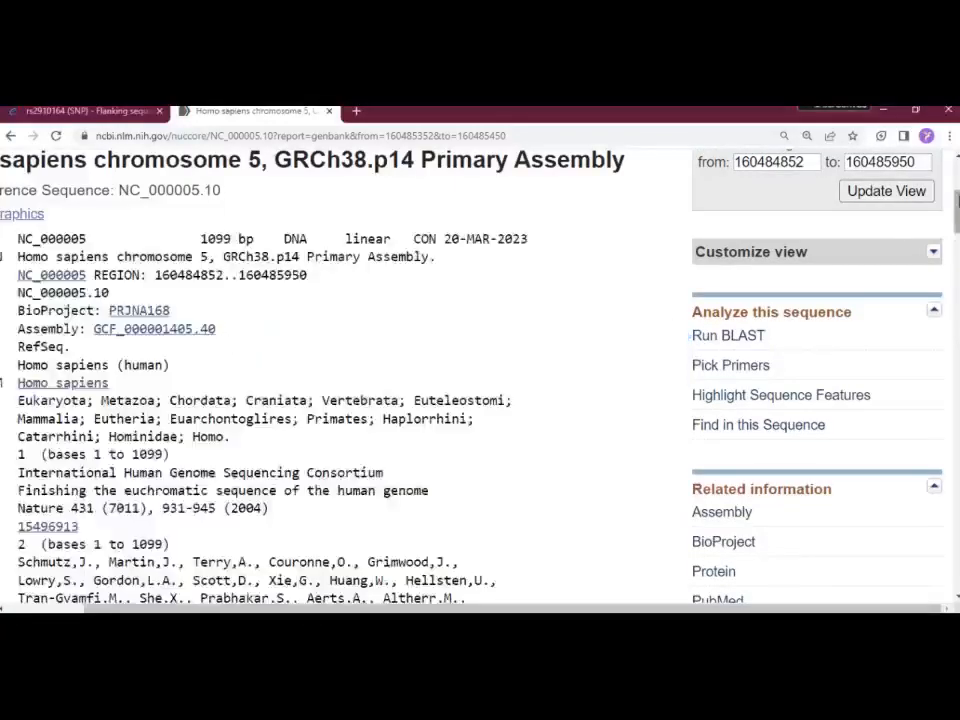
- Copy the whole numbered sequence under ORIGIN, from line 1 through the closing //
{"action": "scroll", "coordinate": [360, 380], "scroll_direction": "up", "scroll_amount": 3}
{"action": "scroll", "coordinate": [360, 380], "scroll_direction": "down", "scroll_amount": 10}
{"action": "scroll", "coordinate": [360, 380], "scroll_direction": "down", "scroll_amount": 20}
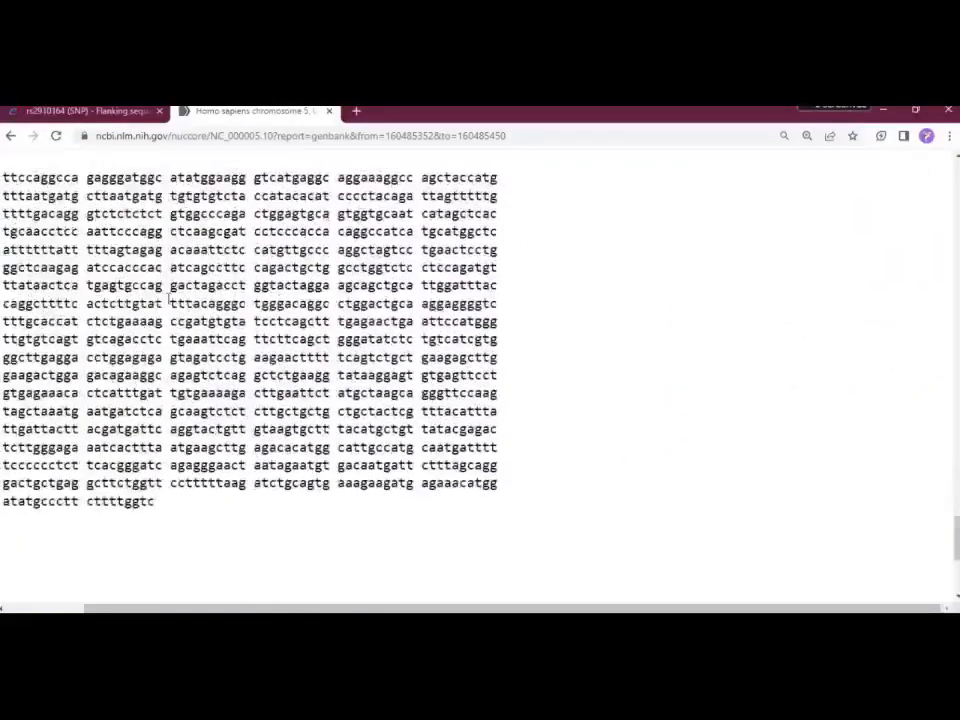
{"action": "left_click_drag", "start_coordinate": [5, 177], "coordinate": [162, 510]}
{"action": "right_click", "coordinate": [92, 252]}
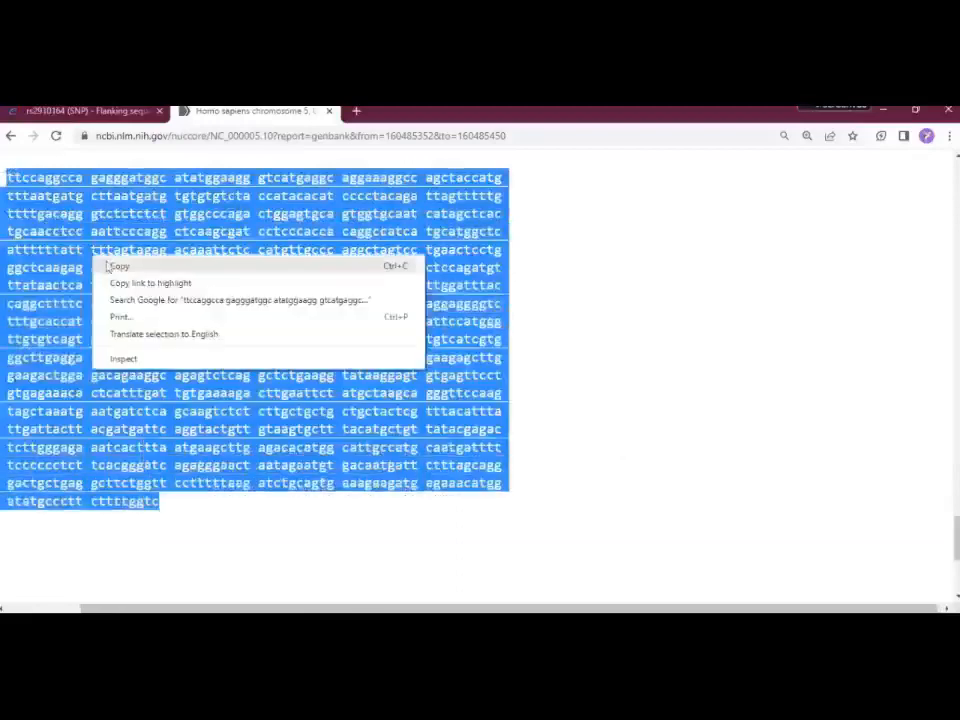
{"action": "left_click", "coordinate": [446, 605]}
{"action": "left_click_drag", "start_coordinate": [446, 605], "coordinate": [371, 603]}
{"action": "left_click_drag", "start_coordinate": [70, 177], "coordinate": [254, 519]}
{"action": "right_click", "coordinate": [189, 386]}
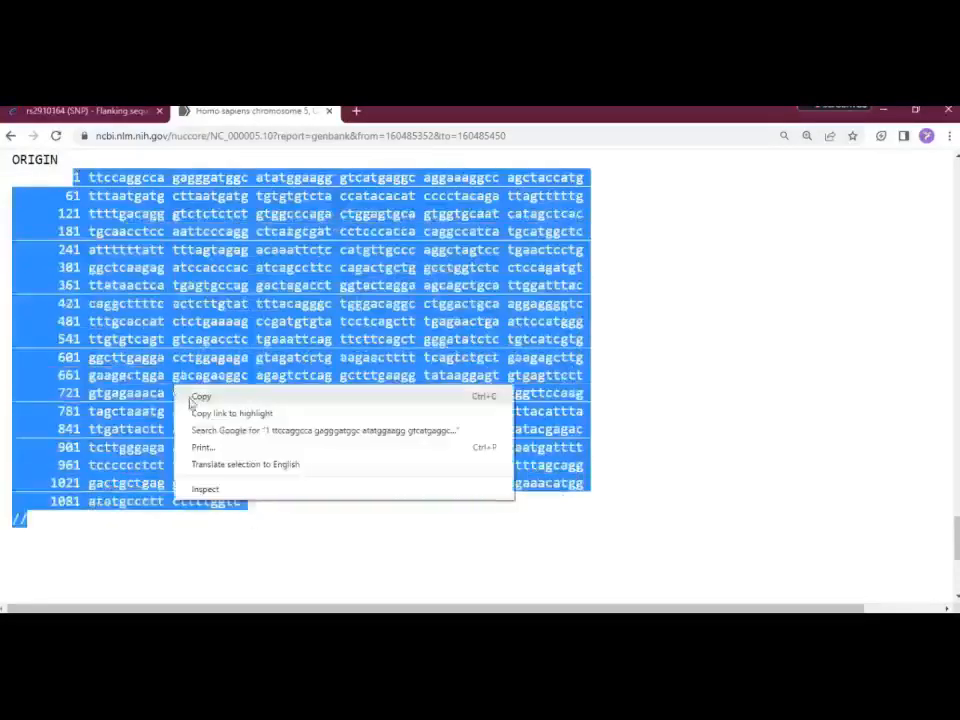
{"action": "left_click", "coordinate": [195, 395]}
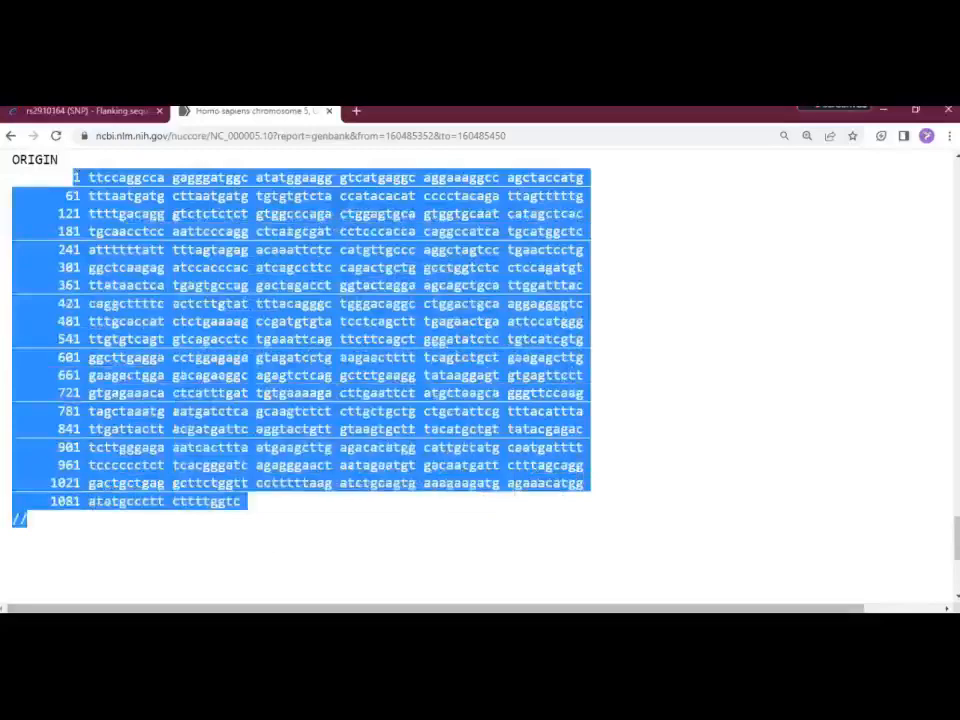
- Switch to rs1111.rtf in Word and add the heading "Enlarged sequence" below the Has mir 146a sequence
{"action": "left_click", "coordinate": [430, 625]}
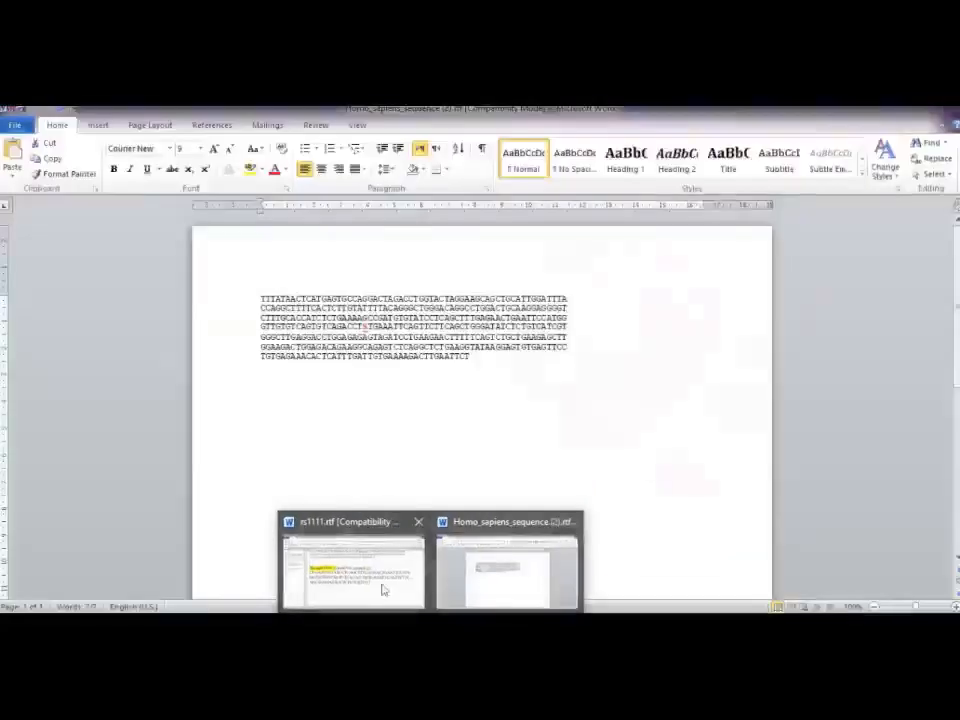
{"action": "left_click", "coordinate": [383, 590]}
{"action": "left_click", "coordinate": [621, 452]}
{"action": "key", "text": "Return"}
{"action": "key", "text": "Return"}
{"action": "type", "text": "En"}
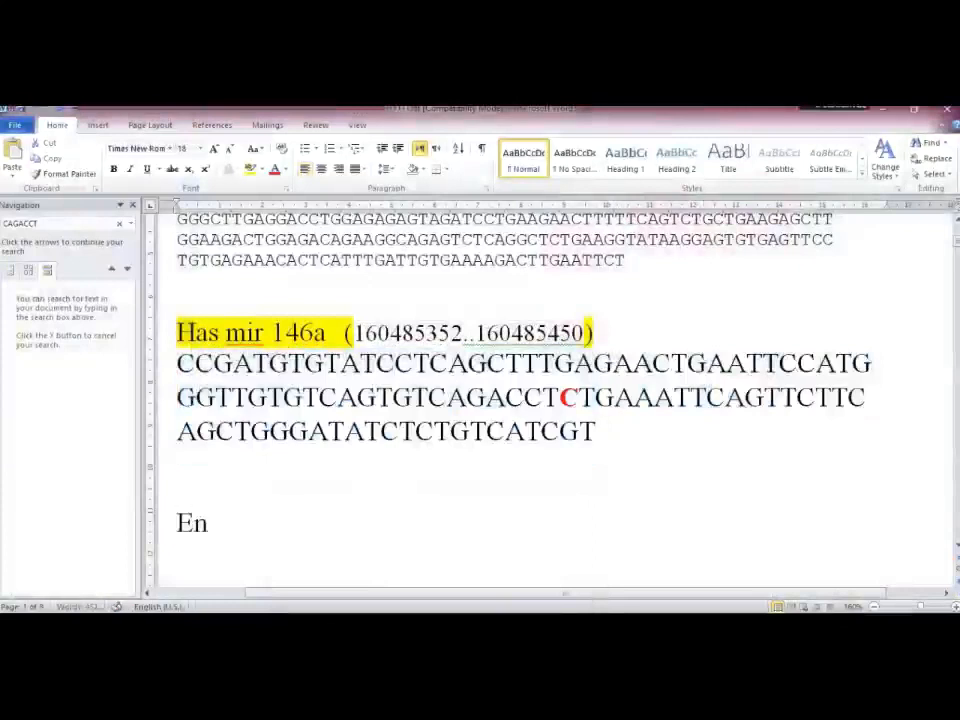
{"action": "type", "text": "larged"}
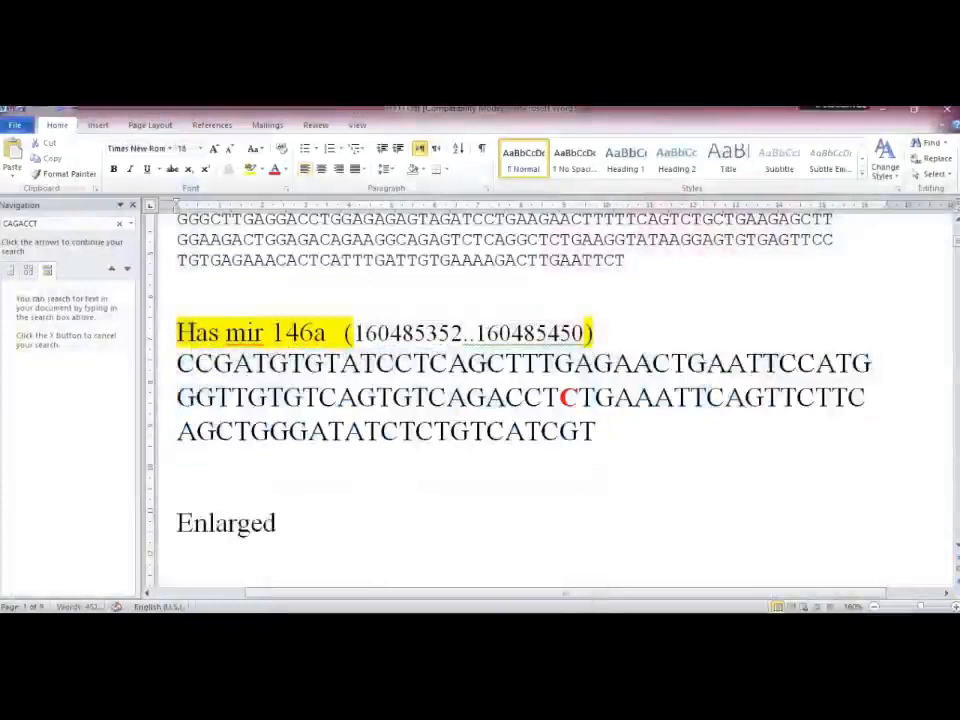
{"action": "type", "text": " sequence"}
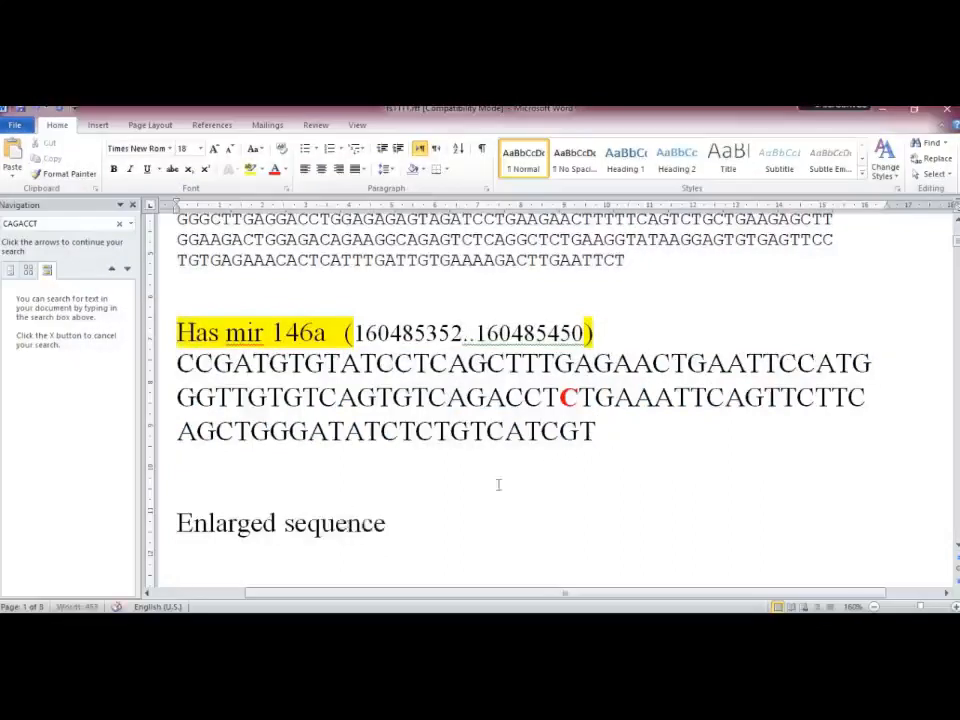
- Try pasting the copied sequence as text only under the "Enlarged sequence" heading, and undo the paste
{"action": "right_click", "coordinate": [228, 553]}
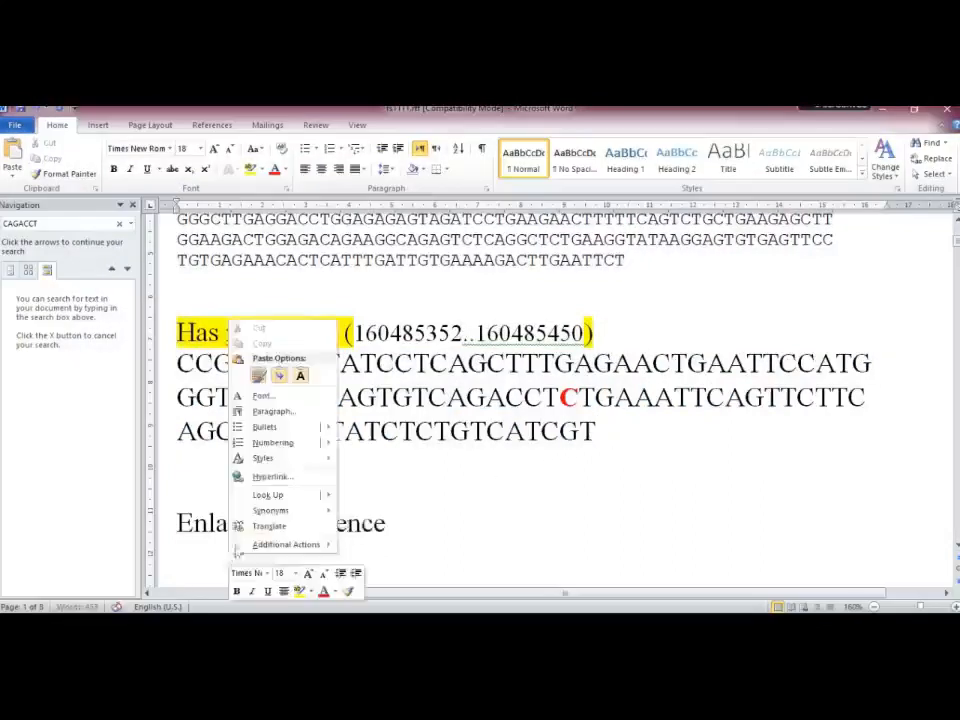
{"action": "left_click", "coordinate": [300, 375]}
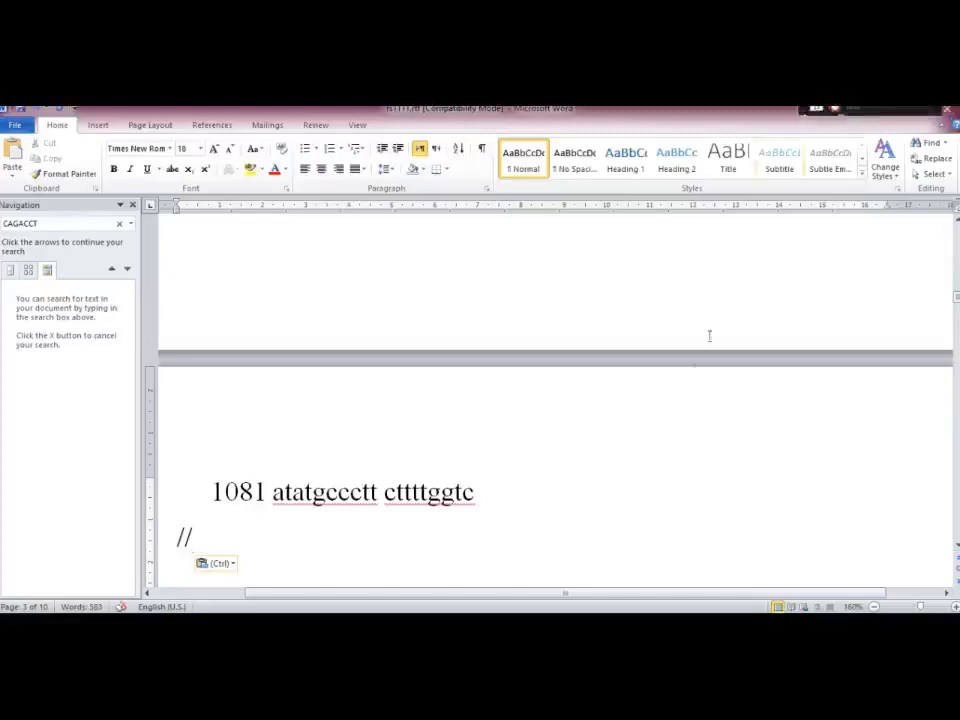
{"action": "left_click_drag", "start_coordinate": [958, 299], "coordinate": [957, 283]}
{"action": "key", "text": "ctrl+z"}
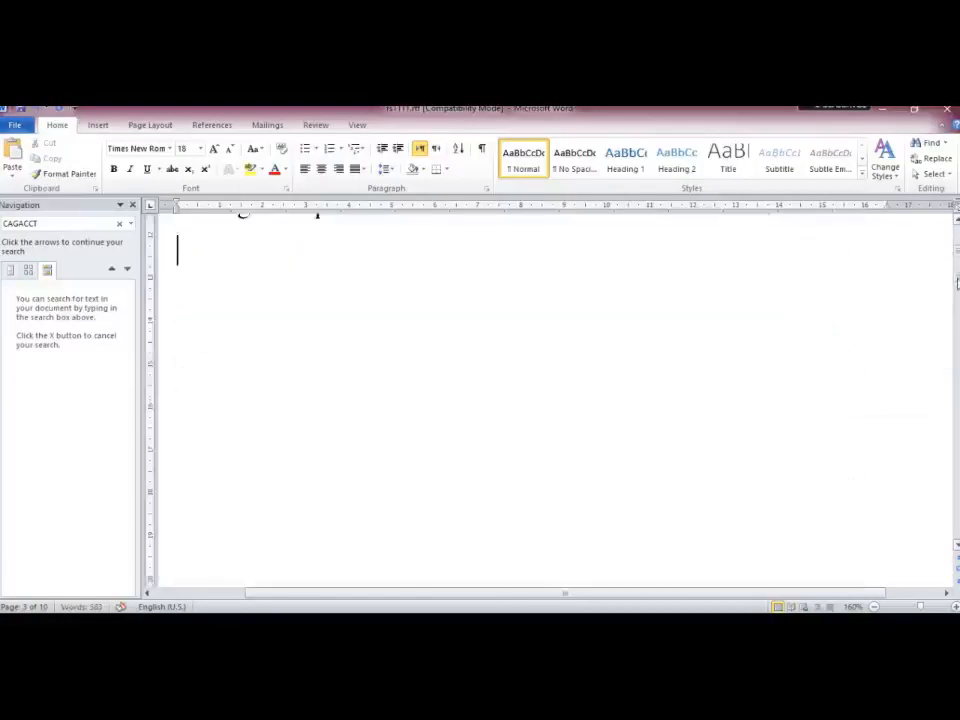
- Paste the copied sequence under the "Enlarged sequence" heading, keeping its source formatting
{"action": "right_click", "coordinate": [199, 270]}
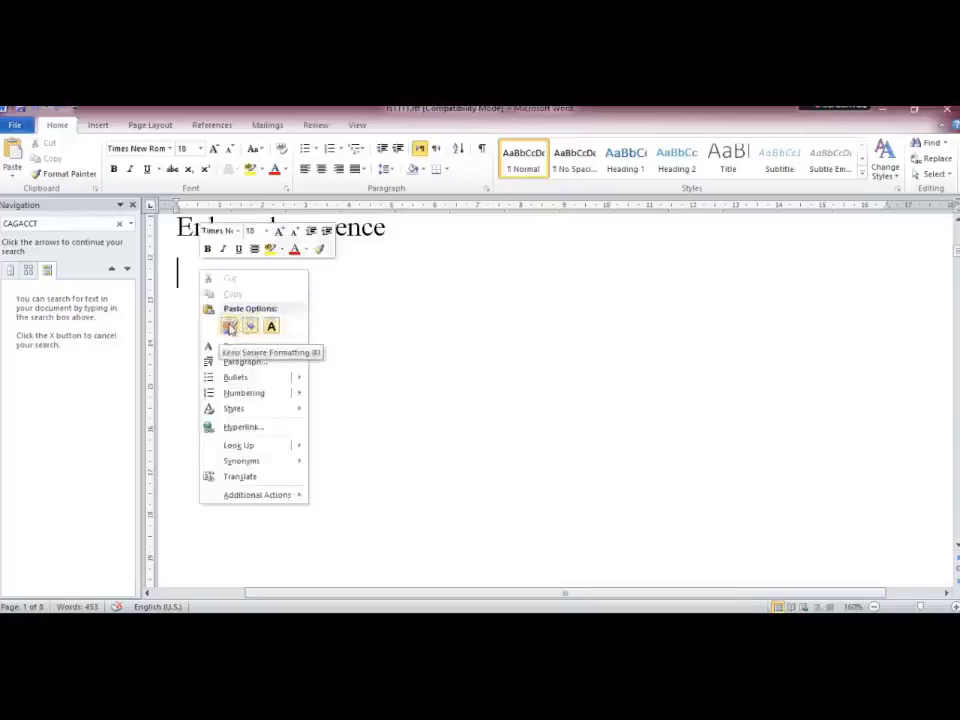
{"action": "left_click", "coordinate": [229, 328]}
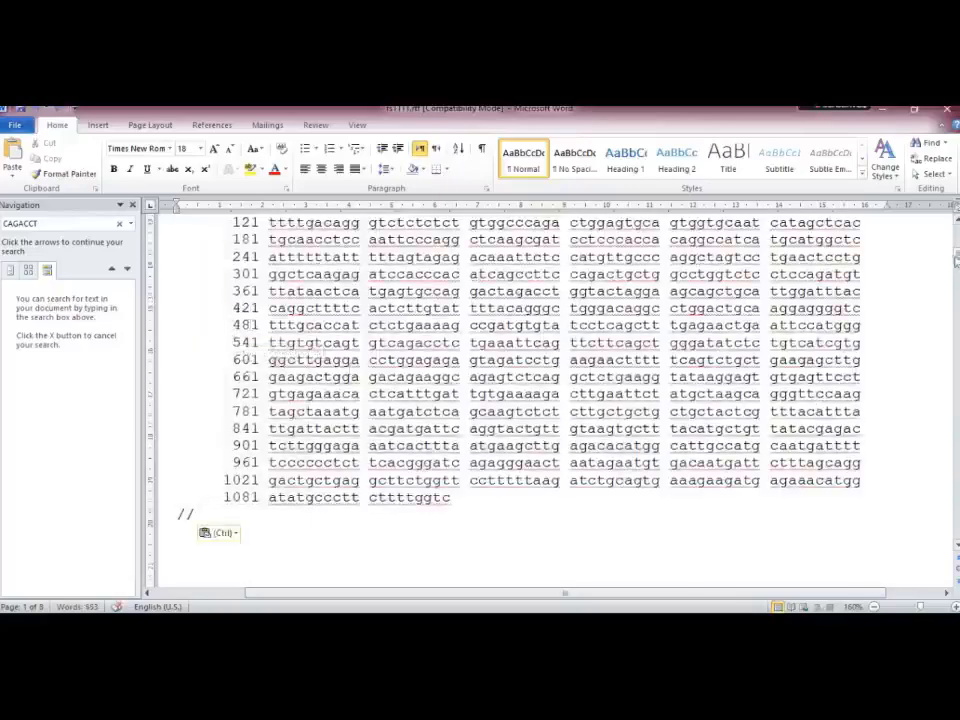
{"action": "scroll", "coordinate": [607, 409], "scroll_direction": "up", "scroll_amount": 3}
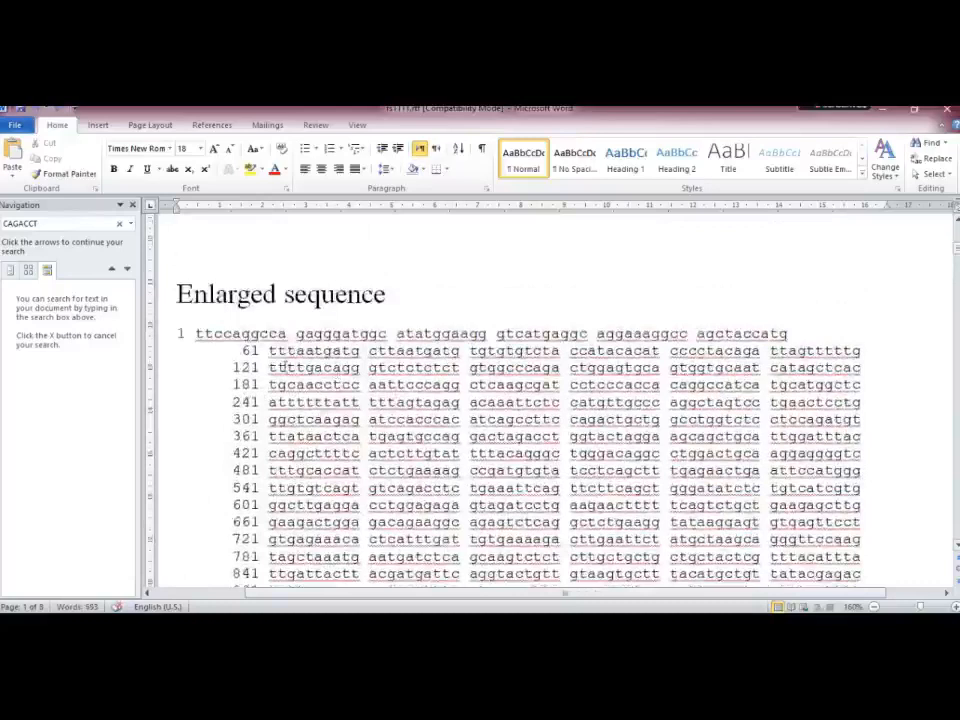
- Delete the line numbers 61 through 1081, with their leading indents and following spaces, from the pasted sequence lines under "Enlarged sequence"
{"action": "left_click", "coordinate": [270, 350]}
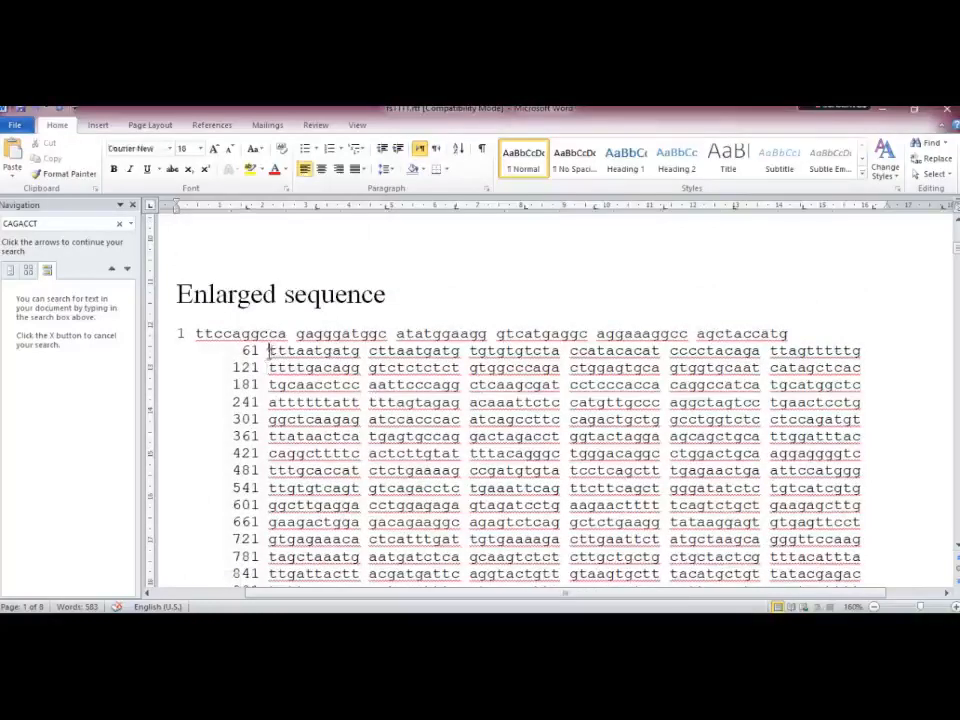
{"action": "left_click_drag", "start_coordinate": [178, 353], "coordinate": [262, 368]}
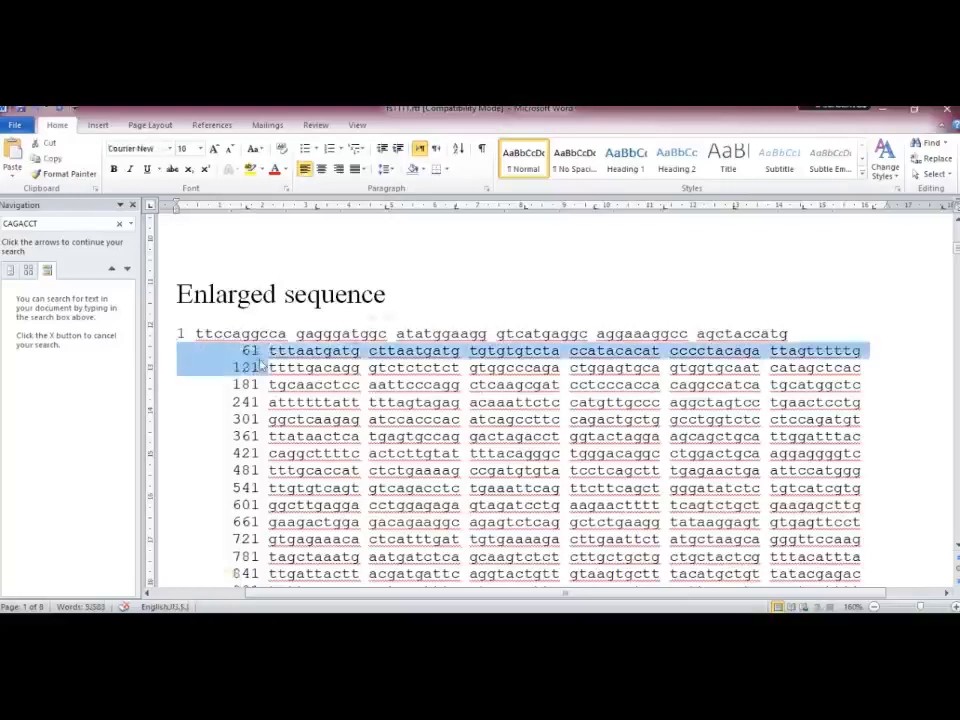
{"action": "left_click", "coordinate": [262, 364]}
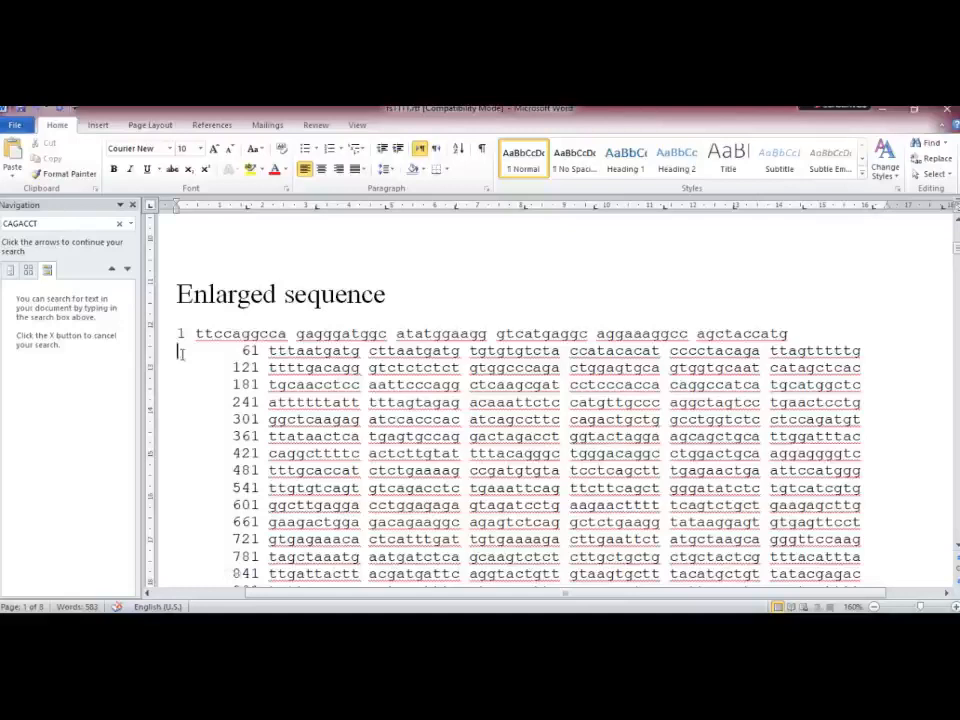
{"action": "key", "text": "ctrl+shift+Right"}
{"action": "key", "text": "ctrl+shift+Right"}
{"action": "key", "text": "Delete"}
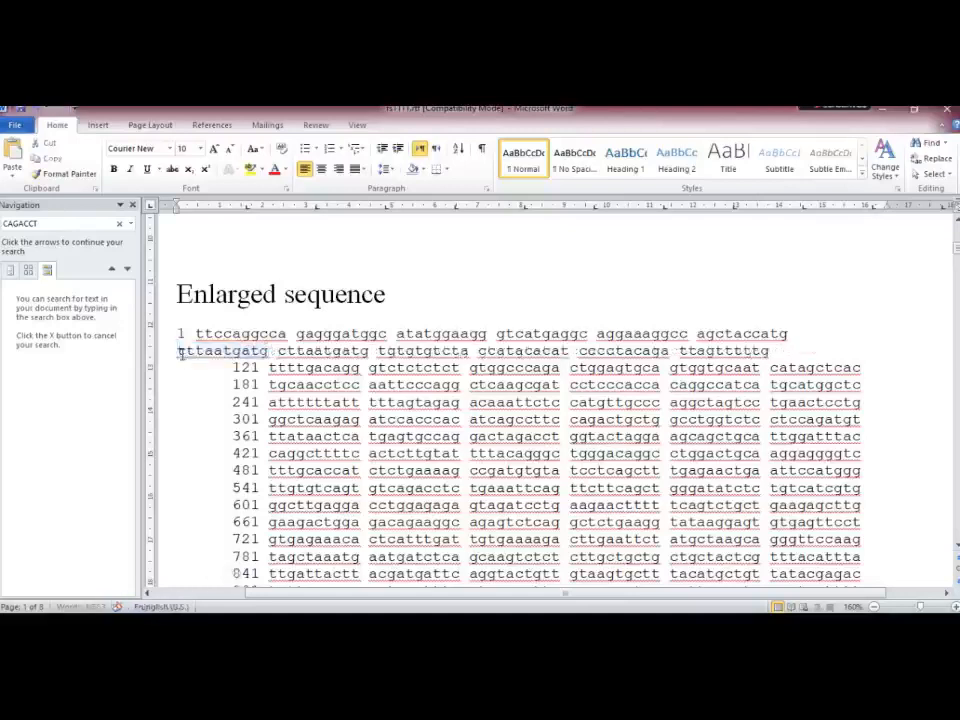
{"action": "key", "text": "Down"}
{"action": "key", "text": "ctrl+shift+Right"}
{"action": "key", "text": "ctrl+shift+Right"}
{"action": "key", "text": "Delete"}
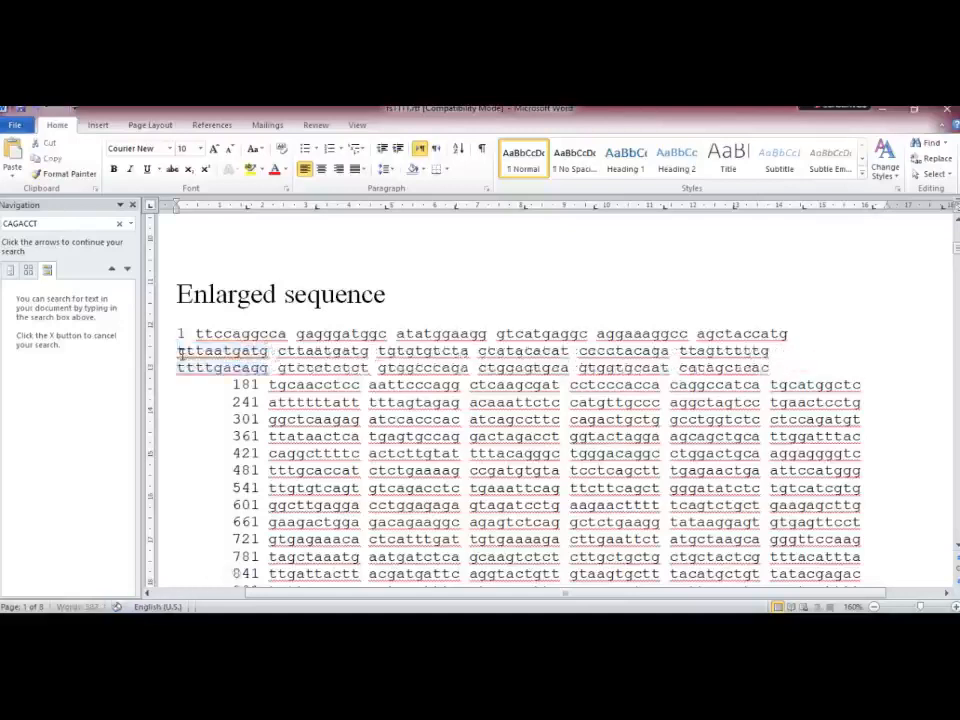
{"action": "key", "text": "Down"}
{"action": "key", "text": "ctrl+shift+Right"}
{"action": "key", "text": "ctrl+shift+Right"}
{"action": "key", "text": "Delete"}
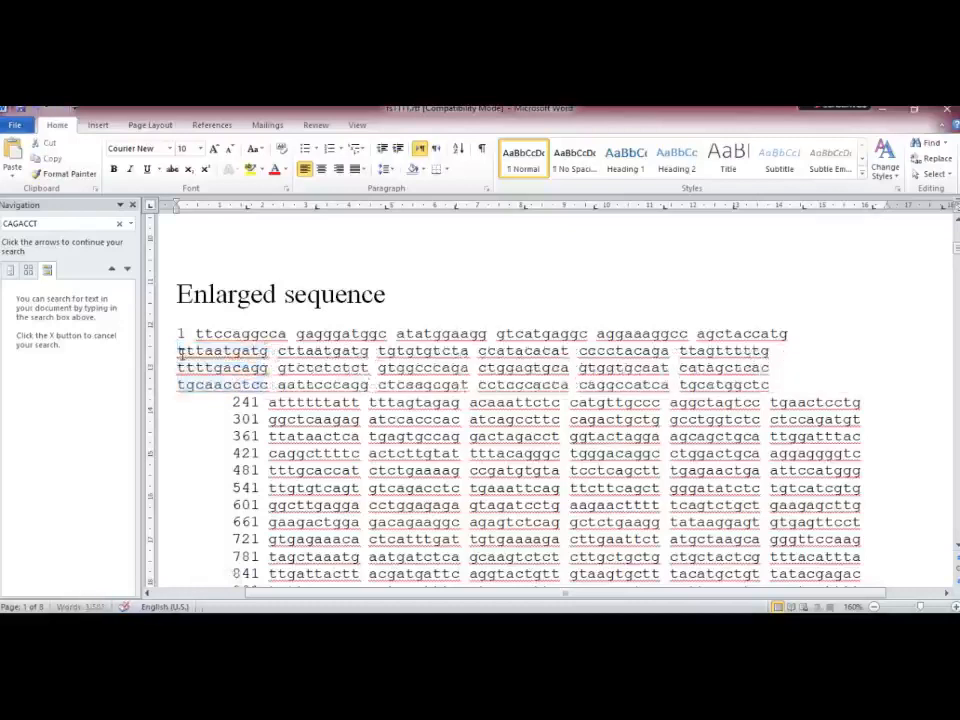
{"action": "key", "text": "Down"}
{"action": "key", "text": "ctrl+shift+Right"}
{"action": "key", "text": "ctrl+shift+Right"}
{"action": "key", "text": "Delete"}
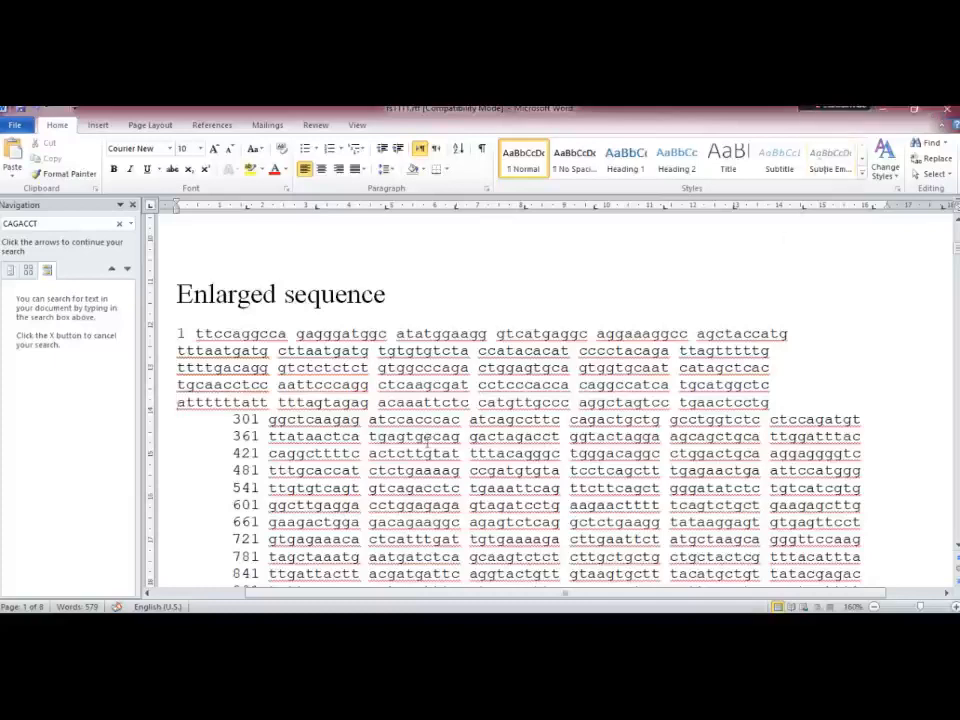
{"action": "key", "text": "ctrl+shift+Right"}
{"action": "key", "text": "ctrl+shift+Right"}
{"action": "key", "text": "Delete"}
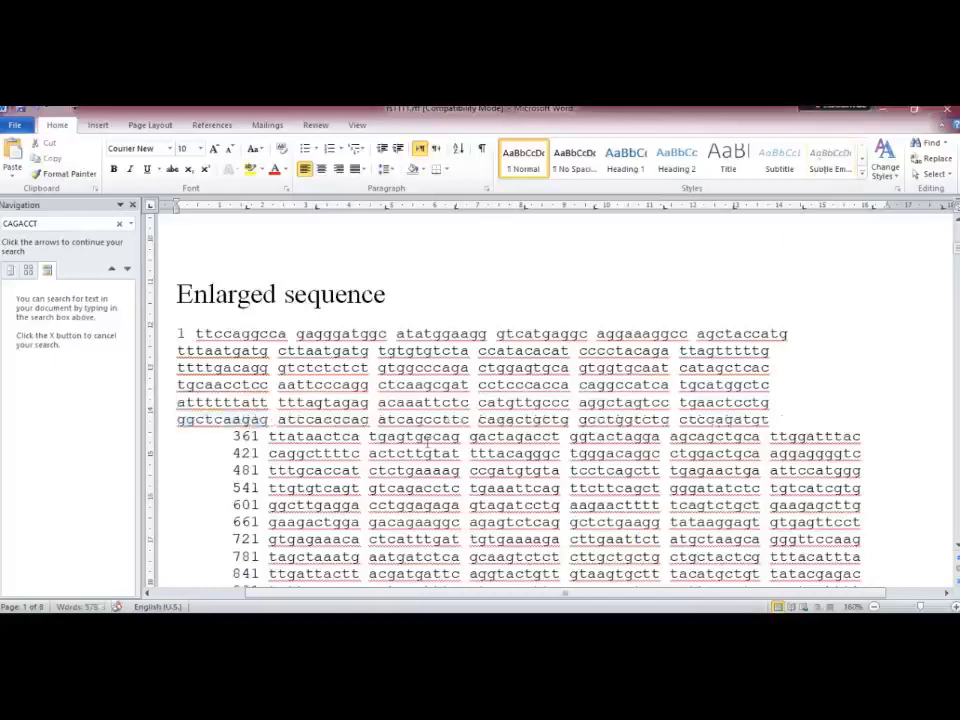
{"action": "key", "text": "ctrl+shift+Right"}
{"action": "key", "text": "ctrl+shift+Right"}
{"action": "key", "text": "Delete"}
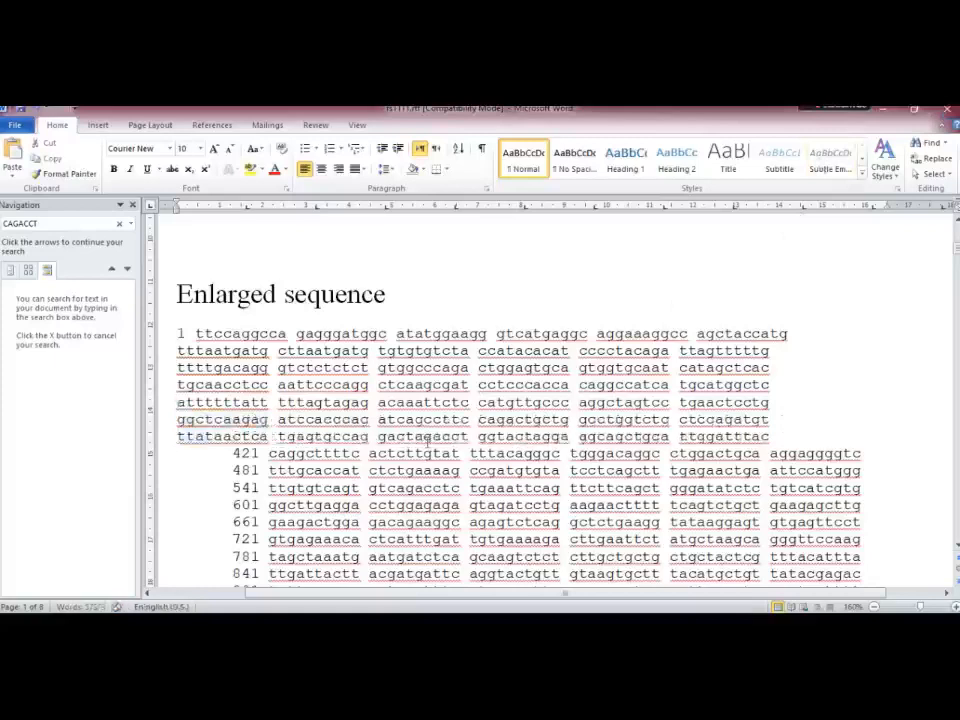
{"action": "key", "text": "Down"}
{"action": "key", "text": "ctrl+shift+Right"}
{"action": "key", "text": "ctrl+shift+Right"}
{"action": "key", "text": "Delete"}
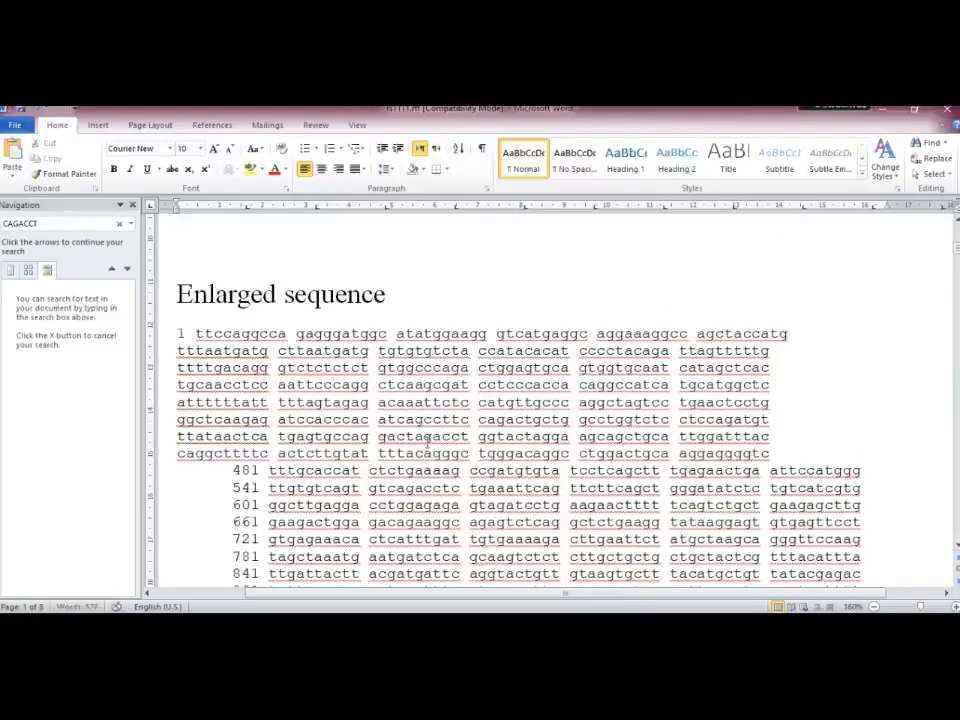
{"action": "key", "text": "ctrl+shift+Right"}
{"action": "key", "text": "ctrl+shift+Right"}
{"action": "key", "text": "Delete"}
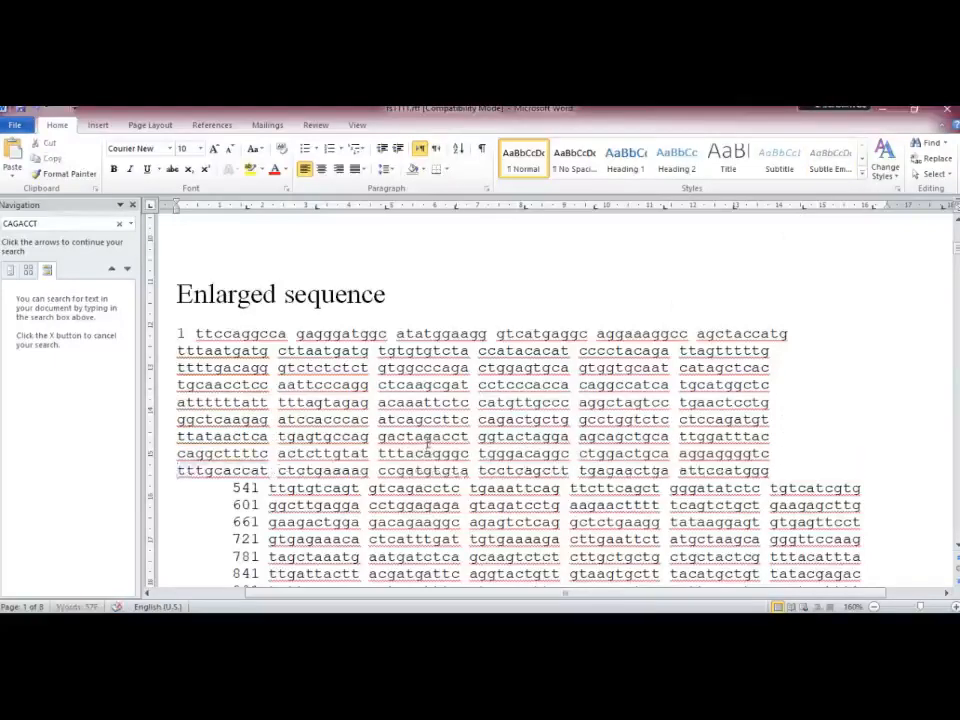
{"action": "key", "text": "Down"}
{"action": "key", "text": "ctrl+shift+Right"}
{"action": "key", "text": "ctrl+shift+Right"}
{"action": "key", "text": "Delete"}
{"action": "key", "text": "Down"}
{"action": "key", "text": "ctrl+shift+Right"}
{"action": "key", "text": "ctrl+shift+Right"}
{"action": "key", "text": "Delete"}
{"action": "key", "text": "ctrl+shift+Right"}
{"action": "key", "text": "ctrl+shift+Right"}
{"action": "key", "text": "Delete"}
{"action": "key", "text": "ctrl+shift+Right"}
{"action": "key", "text": "ctrl+shift+Right"}
{"action": "key", "text": "Delete"}
{"action": "key", "text": "Down"}
{"action": "key", "text": "ctrl+shift+Right"}
{"action": "key", "text": "ctrl+shift+Right"}
{"action": "key", "text": "Delete"}
{"action": "key", "text": "ctrl+shift+Right"}
{"action": "key", "text": "ctrl+shift+Right"}
{"action": "key", "text": "Delete"}
{"action": "key", "text": "Down"}
{"action": "key", "text": "ctrl+shift+Right"}
{"action": "key", "text": "ctrl+shift+Right"}
{"action": "key", "text": "Delete"}
{"action": "key", "text": "Down"}
{"action": "key", "text": "ctrl+shift+Right"}
{"action": "key", "text": "ctrl+shift+Right"}
{"action": "key", "text": "Delete"}
{"action": "key", "text": "Down"}
{"action": "key", "text": "ctrl+shift+Right"}
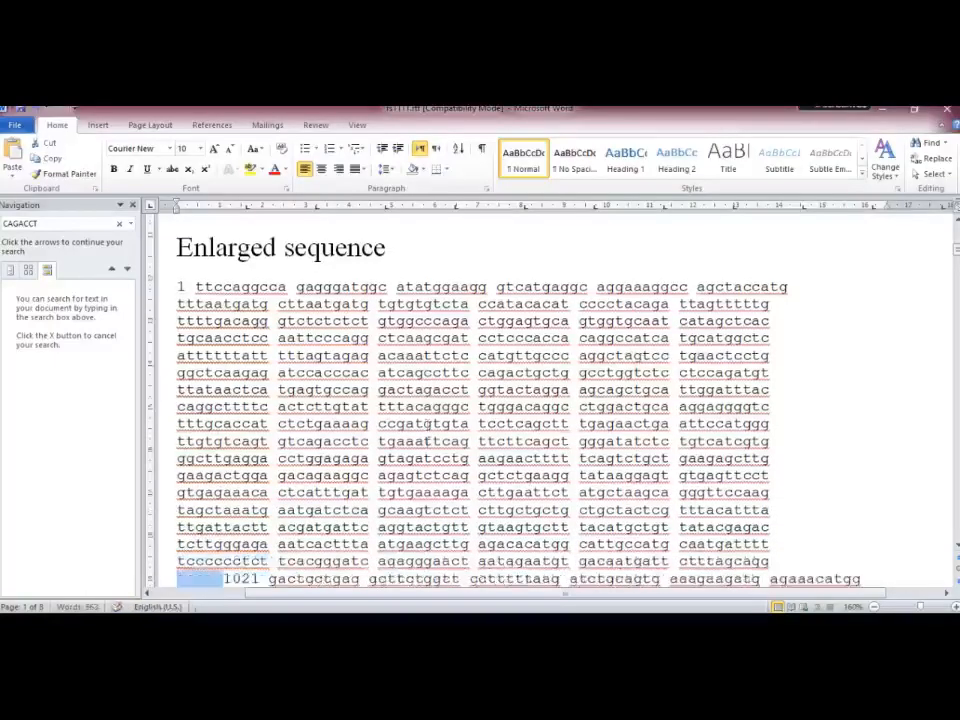
{"action": "key", "text": "ctrl+shift+Right"}
{"action": "key", "text": "Delete"}
{"action": "key", "text": "Down"}
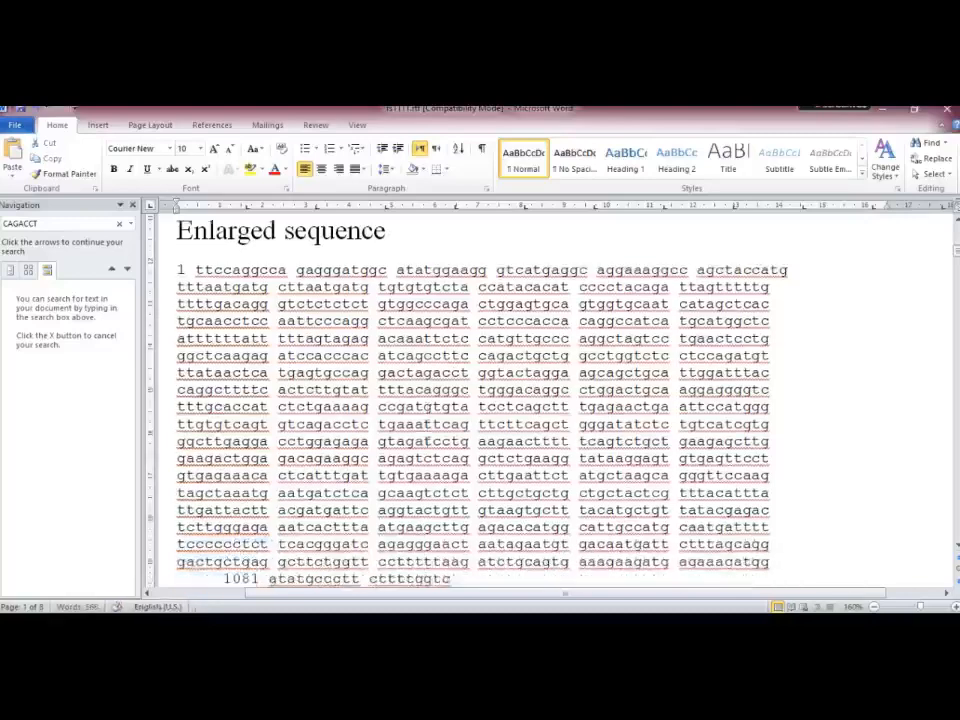
{"action": "key", "text": "ctrl+shift+Right"}
{"action": "key", "text": "ctrl+shift+Right"}
{"action": "key", "text": "Delete"}
- Delete the closing // below the sequence and the number 1 with its space before the first line
{"action": "key", "text": "Down"}
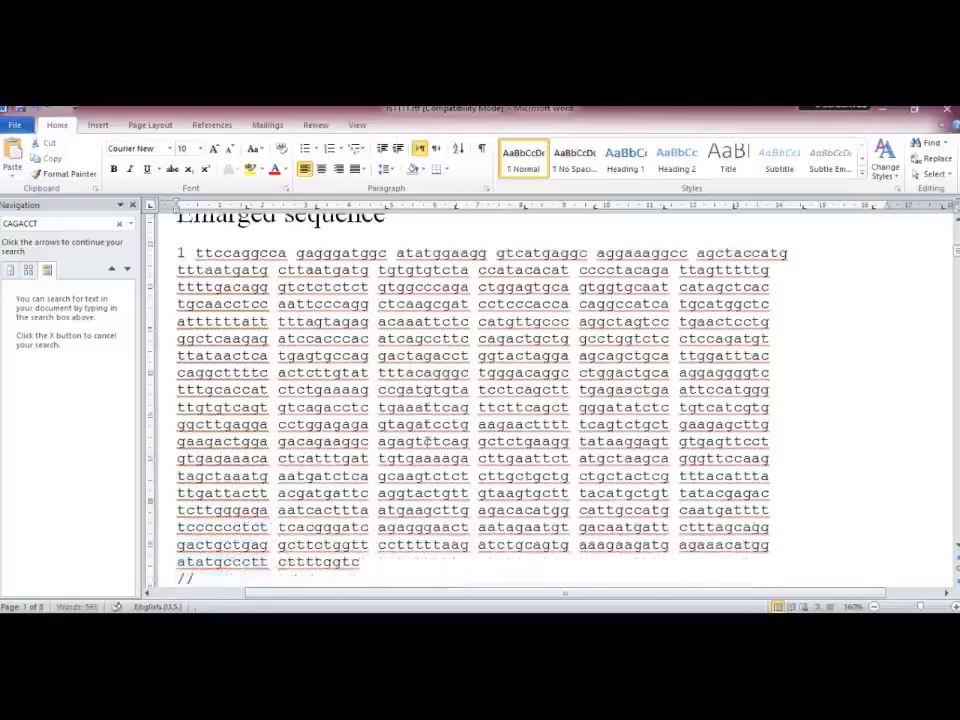
{"action": "key", "text": "ctrl+shift+Right"}
{"action": "key", "text": "Delete"}
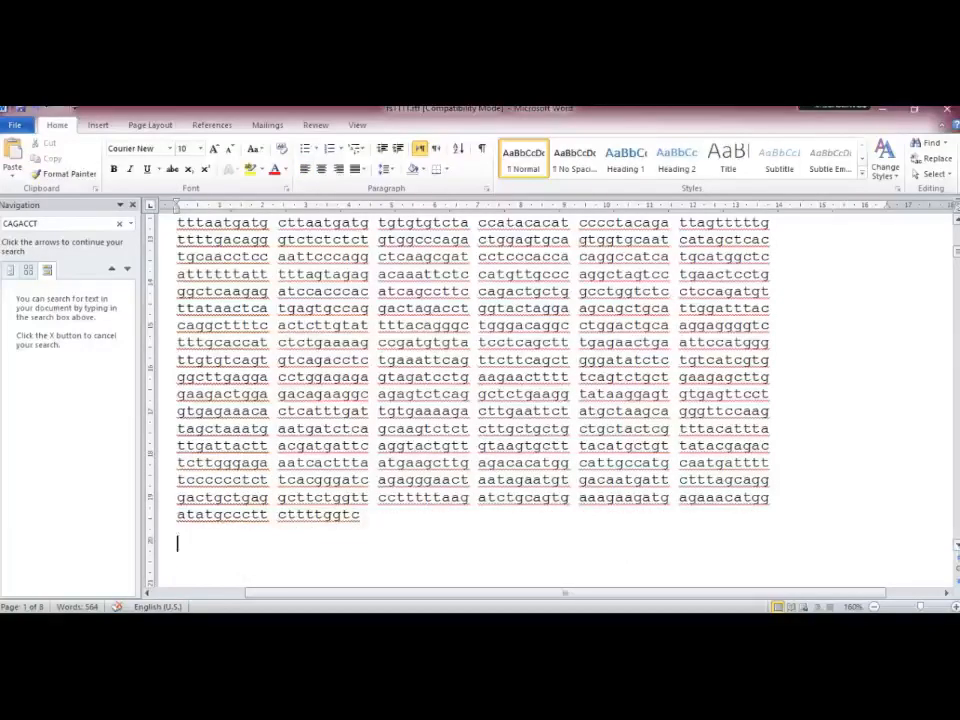
{"action": "scroll", "coordinate": [676, 320], "scroll_direction": "up", "scroll_amount": 4}
{"action": "scroll", "coordinate": [676, 320], "scroll_direction": "down", "scroll_amount": 1}
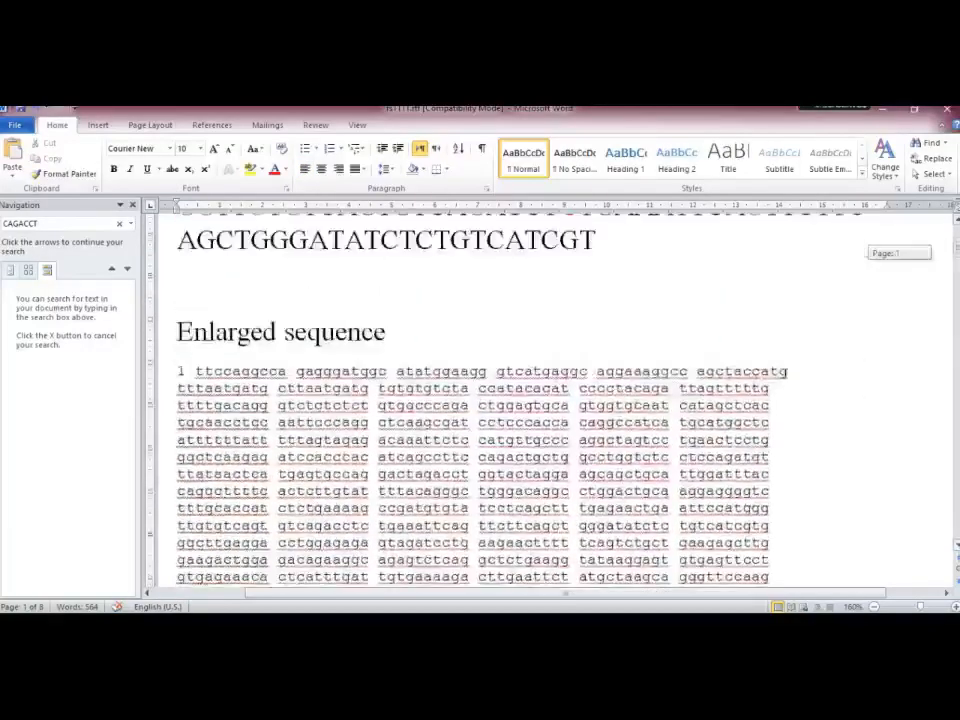
{"action": "scroll", "coordinate": [676, 320], "scroll_direction": "down", "scroll_amount": 1}
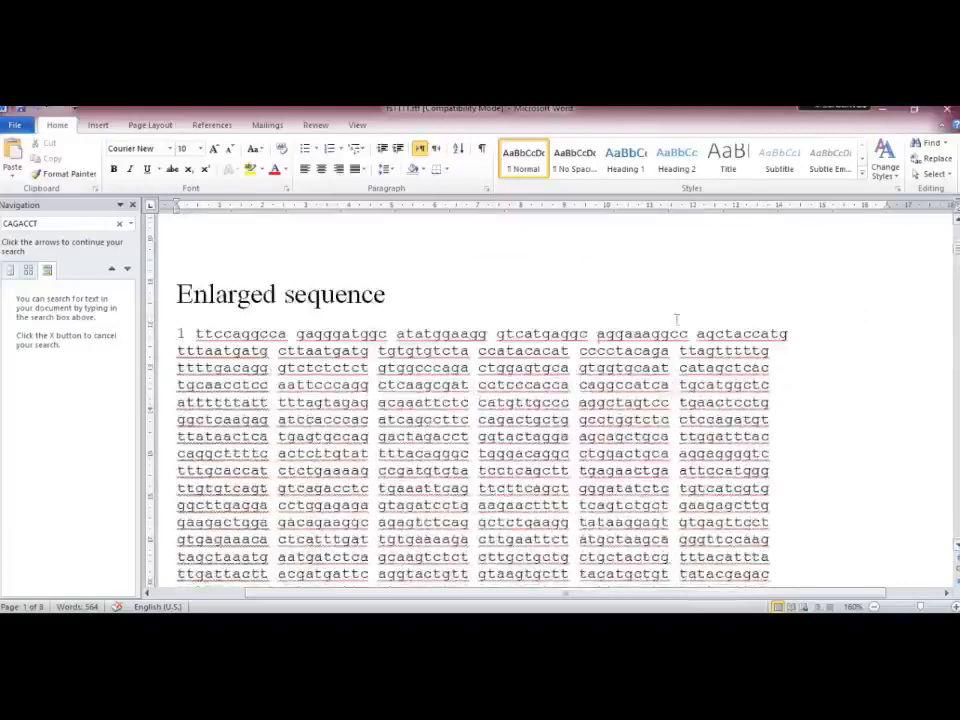
{"action": "left_click", "coordinate": [197, 333]}
{"action": "key", "text": "BackSpace"}
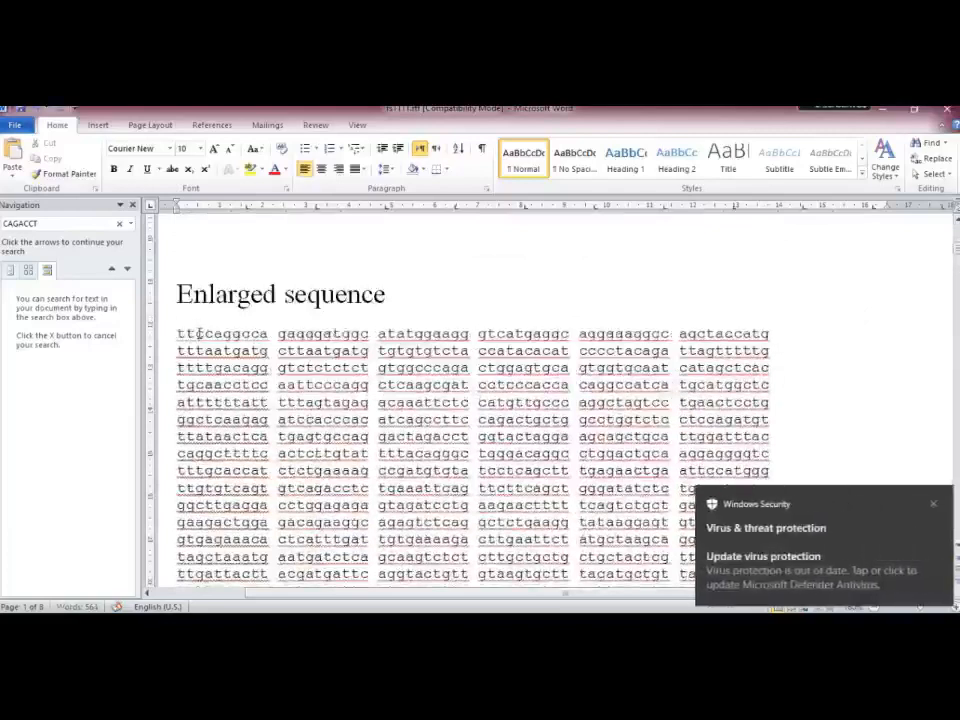
{"action": "left_click", "coordinate": [935, 507]}
- Select the enlarged sequence and use Replace to swap single spaces for nothing, one match at a time
{"action": "left_click_drag", "start_coordinate": [177, 333], "coordinate": [364, 476]}
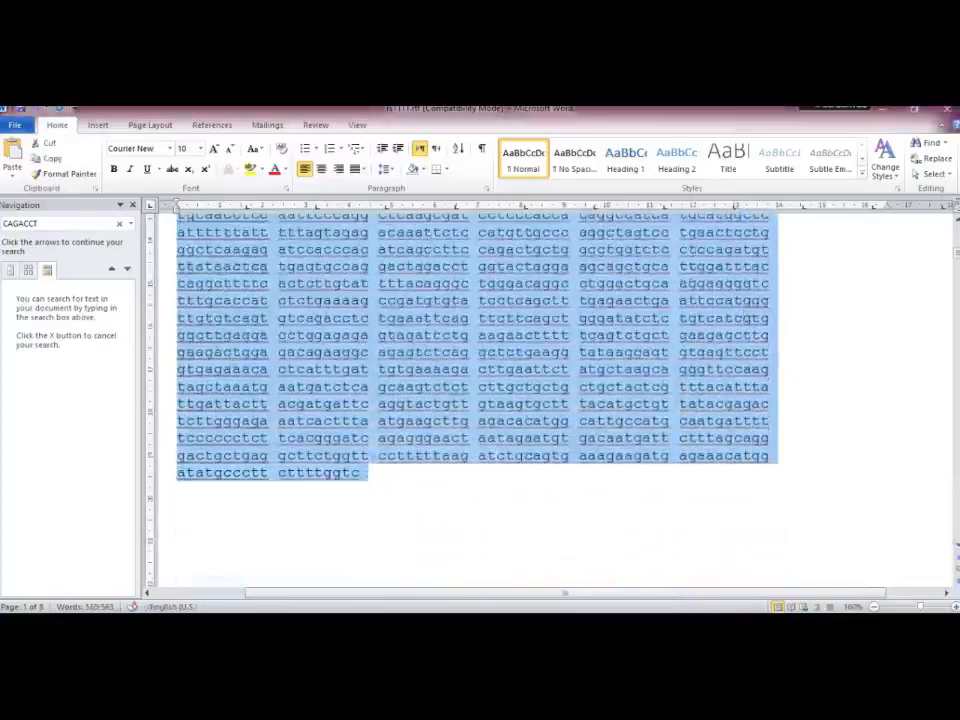
{"action": "left_click", "coordinate": [932, 161]}
{"action": "key", "text": "BackSpace"}
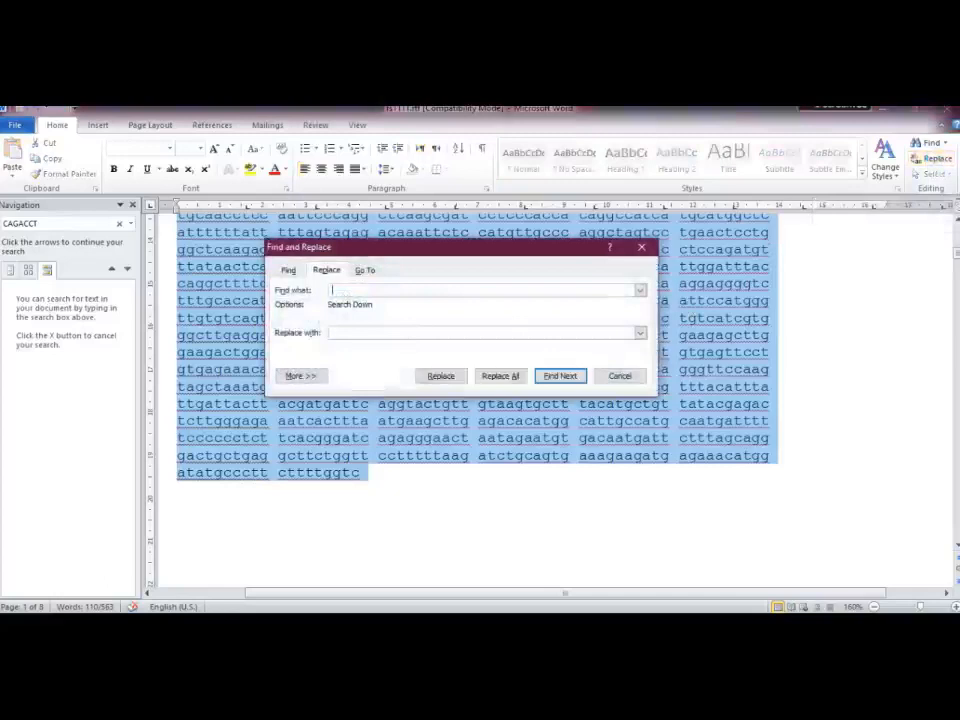
{"action": "left_click", "coordinate": [336, 334]}
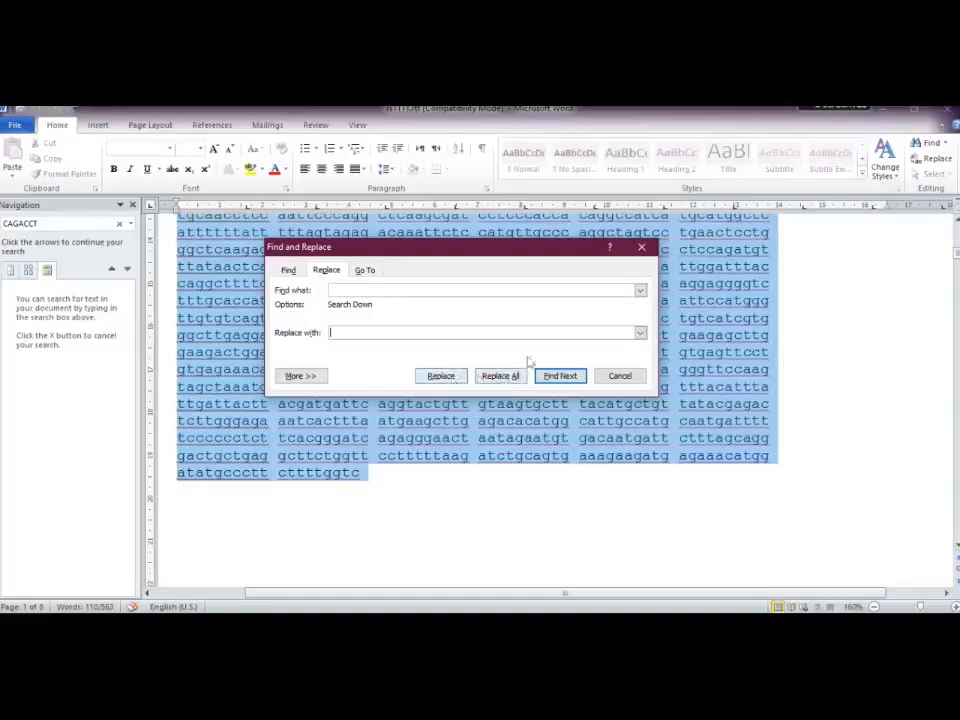
{"action": "left_click", "coordinate": [439, 379]}
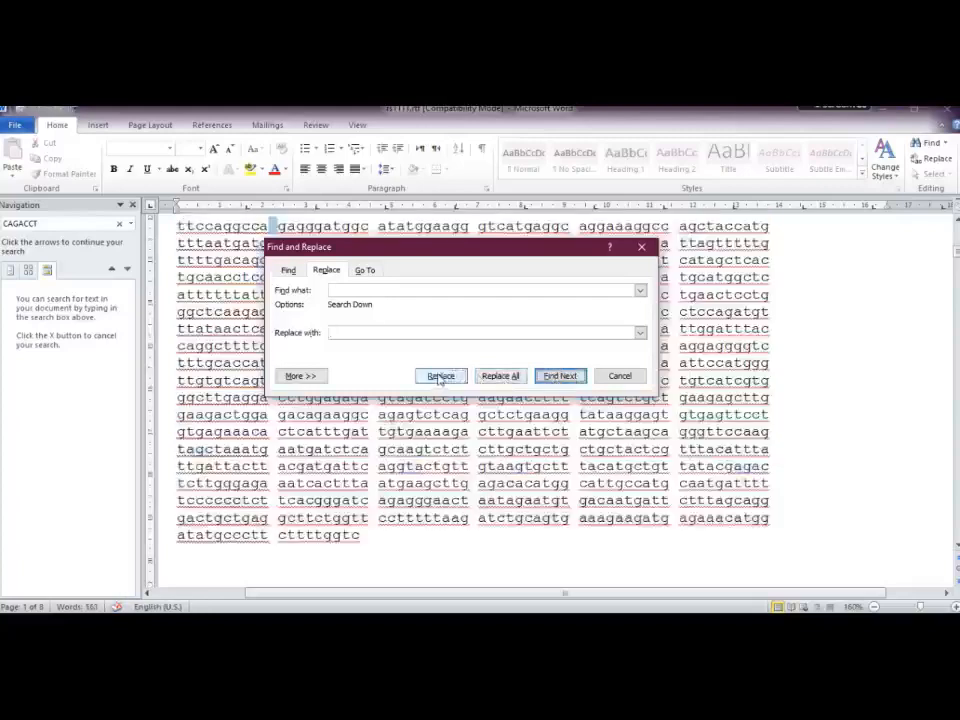
{"action": "left_click", "coordinate": [439, 378]}
{"action": "left_click", "coordinate": [440, 378]}
{"action": "left_click", "coordinate": [440, 378]}
{"action": "left_click", "coordinate": [440, 378]}
{"action": "left_click", "coordinate": [440, 378]}
{"action": "left_click", "coordinate": [440, 391]}
{"action": "left_click", "coordinate": [441, 392]}
{"action": "left_click", "coordinate": [442, 393]}
{"action": "left_click", "coordinate": [442, 393]}
{"action": "left_click", "coordinate": [442, 393]}
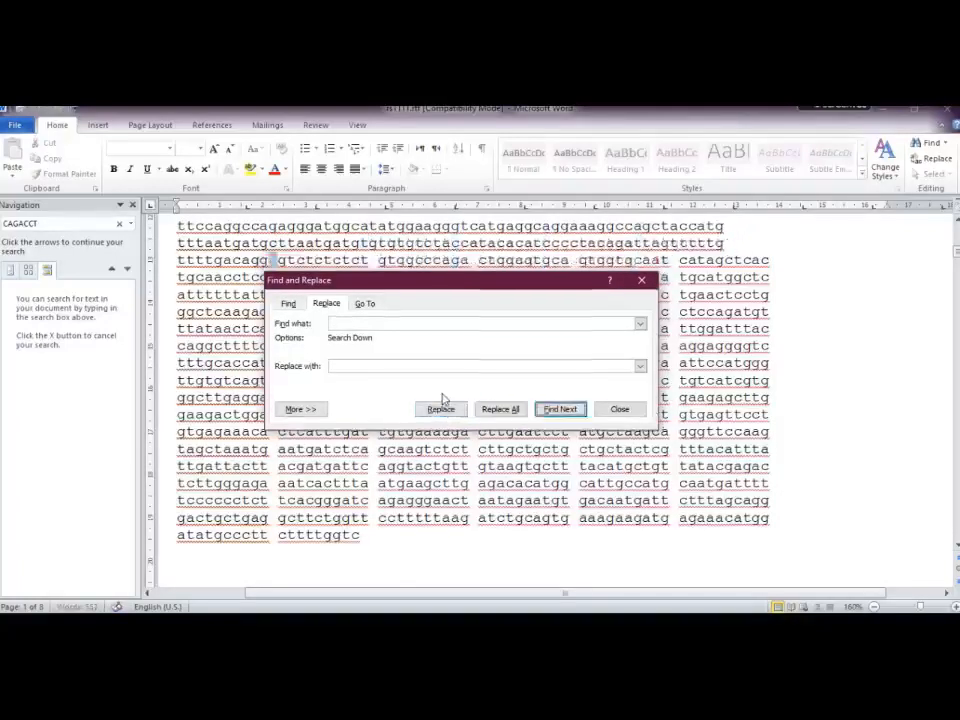
{"action": "left_click", "coordinate": [442, 409]}
{"action": "left_click", "coordinate": [443, 410]}
{"action": "left_click", "coordinate": [443, 411]}
{"action": "left_click", "coordinate": [443, 411]}
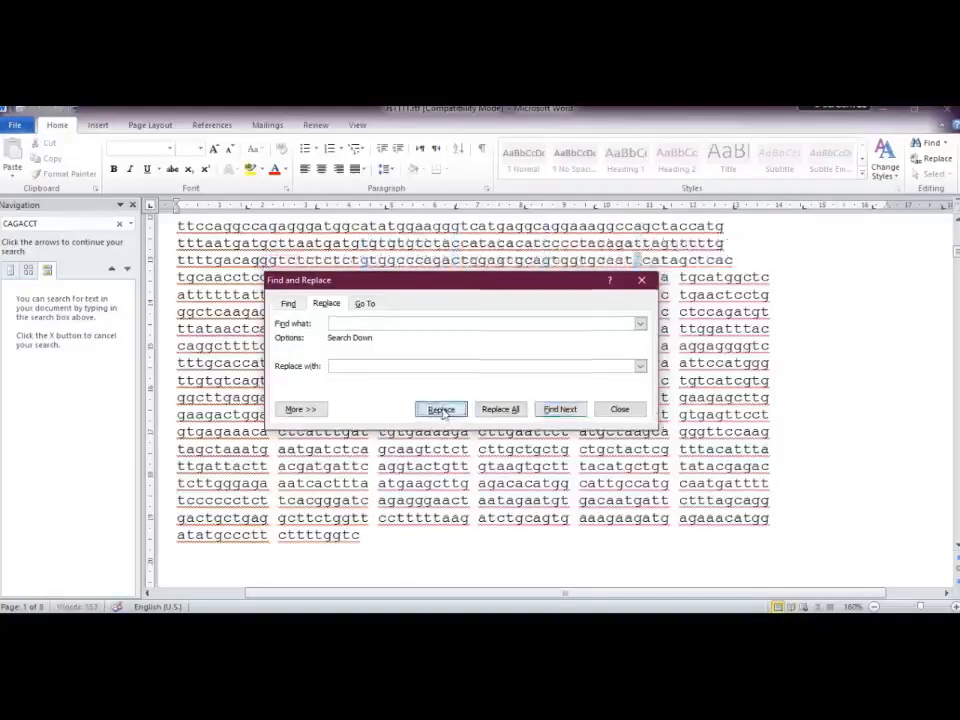
{"action": "left_click", "coordinate": [443, 411]}
{"action": "double_click", "coordinate": [443, 411]}
{"action": "left_click", "coordinate": [440, 249]}
{"action": "left_click", "coordinate": [443, 250]}
{"action": "left_click", "coordinate": [443, 250]}
{"action": "left_click", "coordinate": [446, 252]}
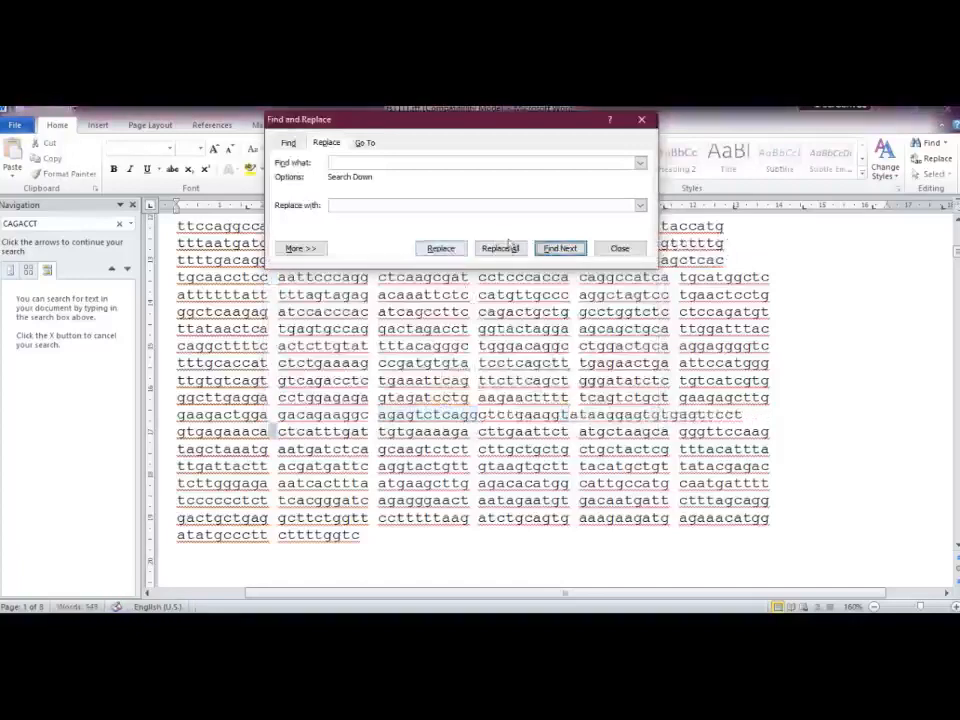
- Replace all remaining spaces from the current match to the document's end with nothing, and close Find and Replace
{"action": "left_click", "coordinate": [499, 248]}
{"action": "left_click", "coordinate": [483, 399]}
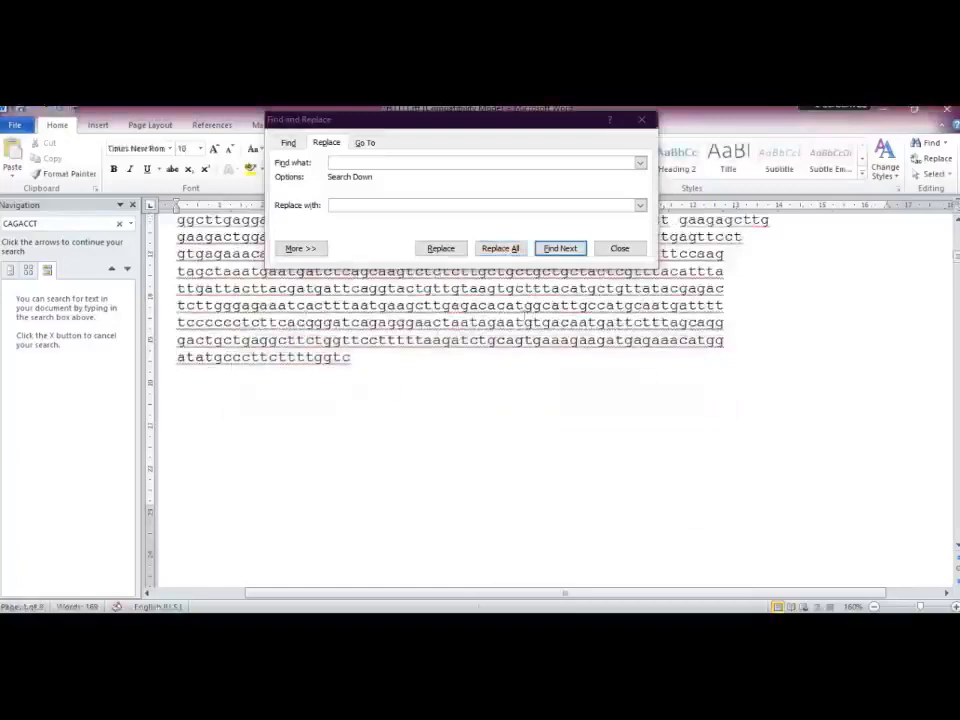
{"action": "left_click", "coordinate": [620, 248]}
- Replace all spaces throughout the document with nothing, starting from the first line of the enlarged sequence
{"action": "left_click_drag", "start_coordinate": [957, 256], "coordinate": [957, 250]}
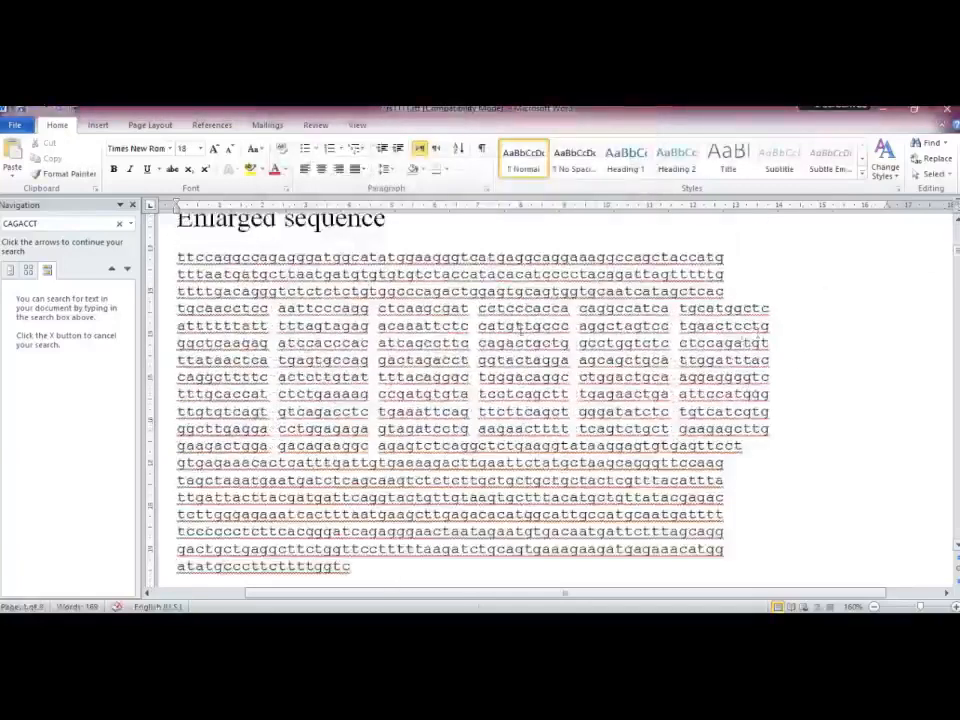
{"action": "left_click", "coordinate": [178, 257]}
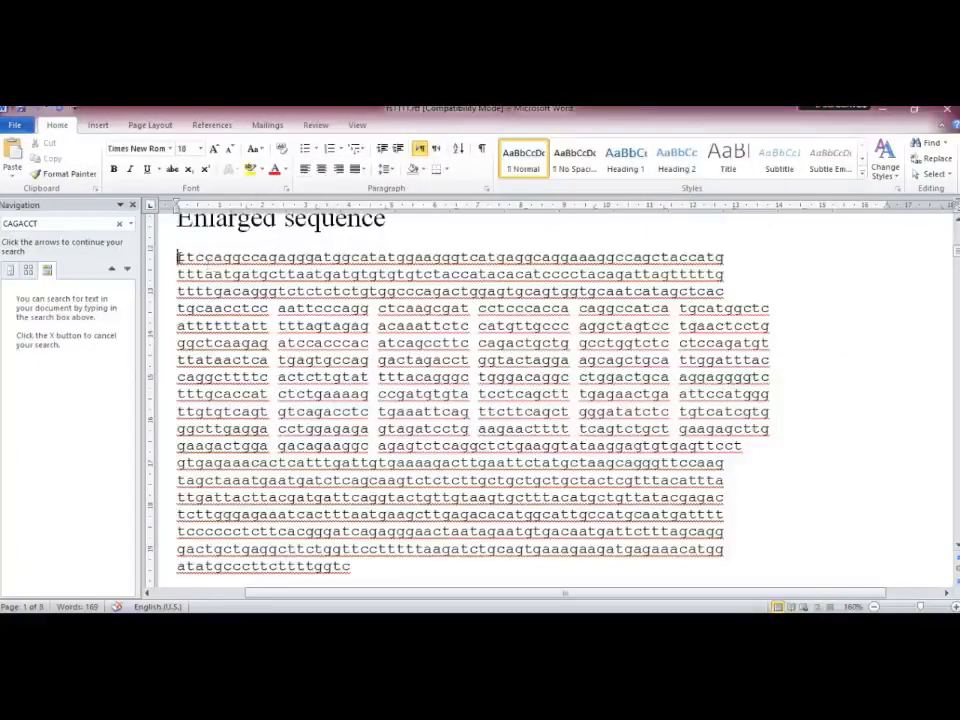
{"action": "left_click", "coordinate": [940, 159]}
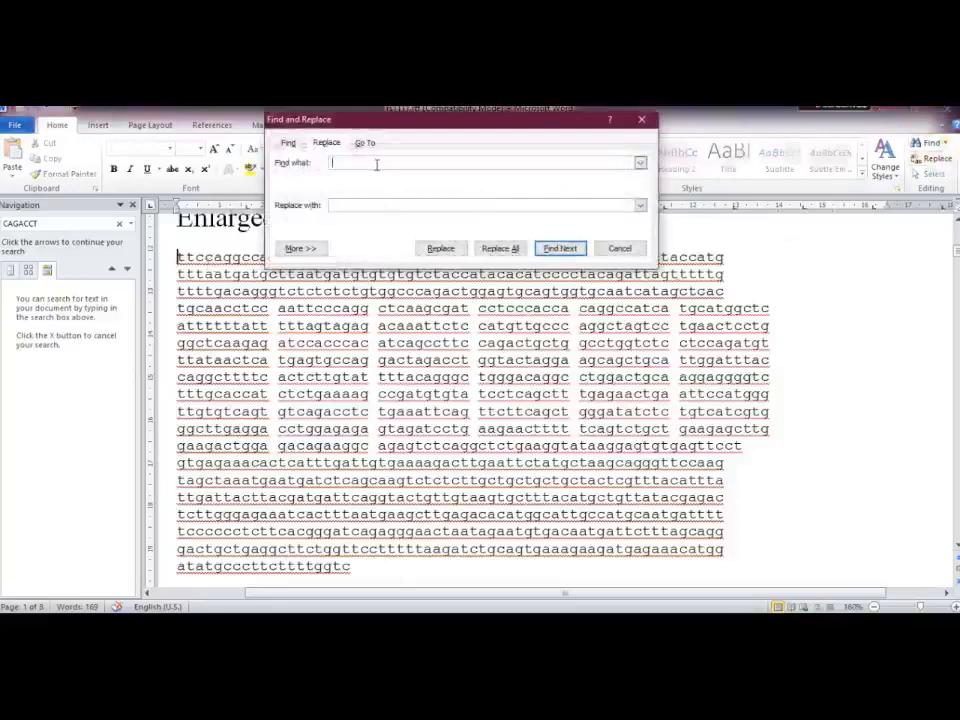
{"action": "key", "text": "BackSpace"}
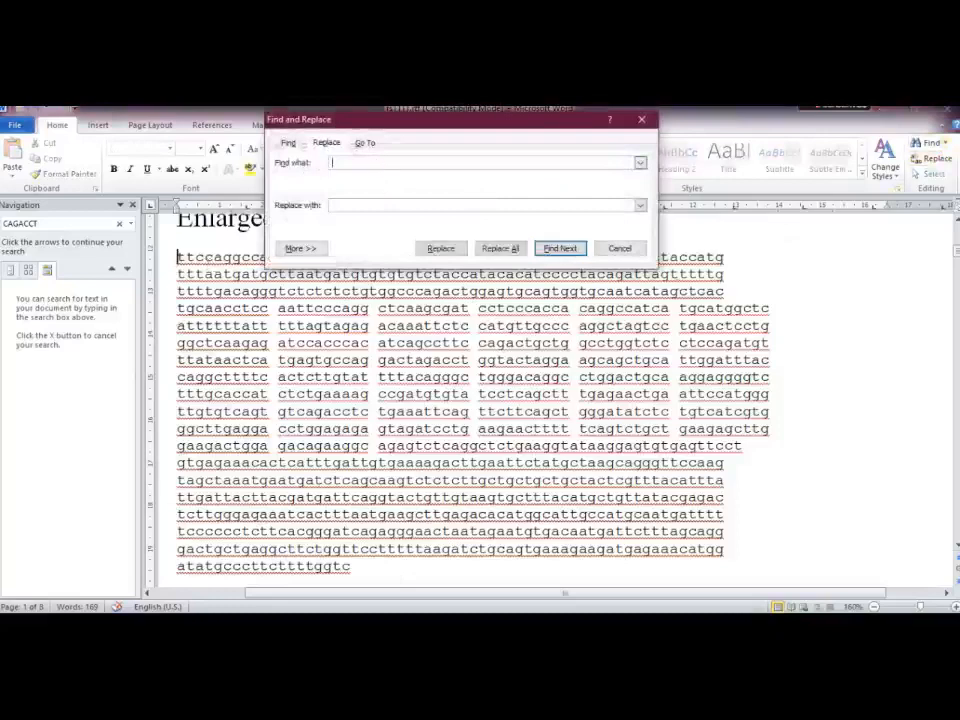
{"action": "left_click", "coordinate": [339, 206]}
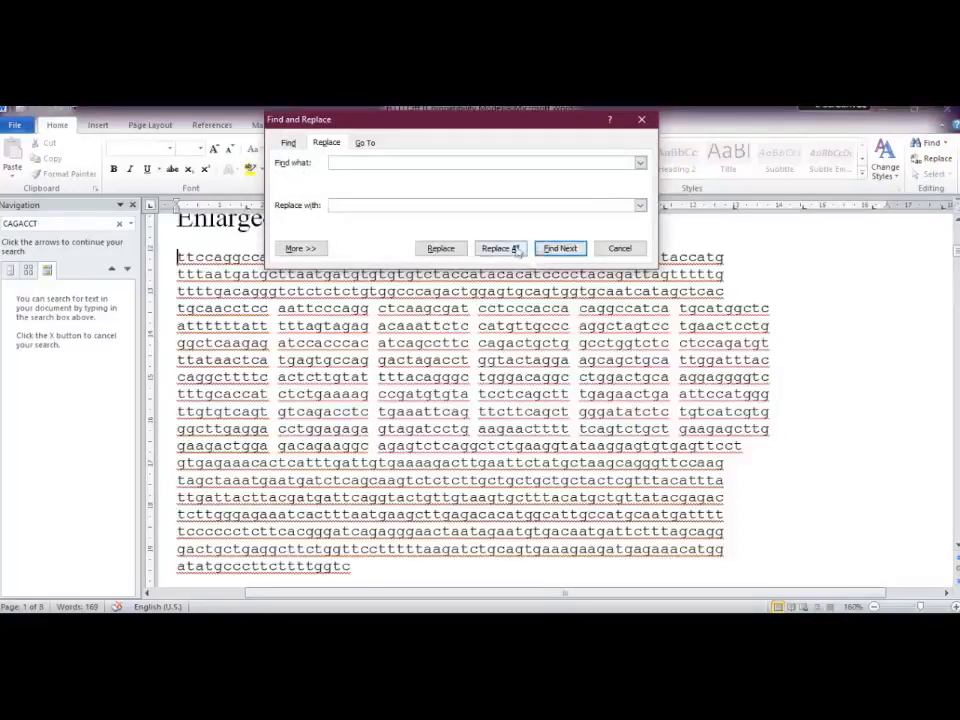
{"action": "left_click", "coordinate": [510, 249]}
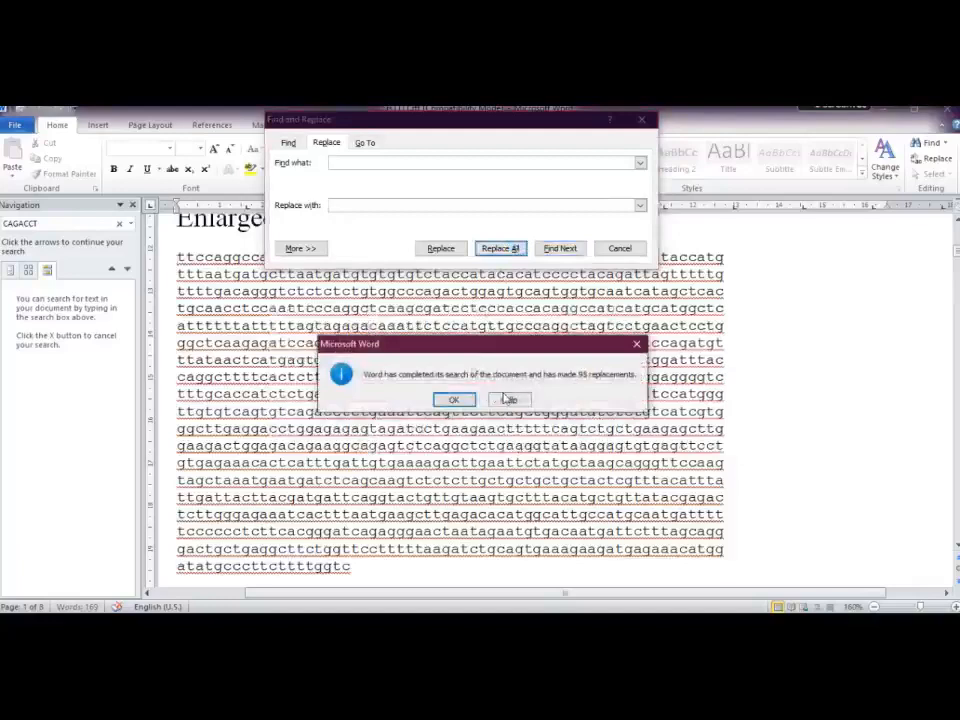
{"action": "left_click", "coordinate": [453, 399]}
{"action": "left_click", "coordinate": [619, 249]}
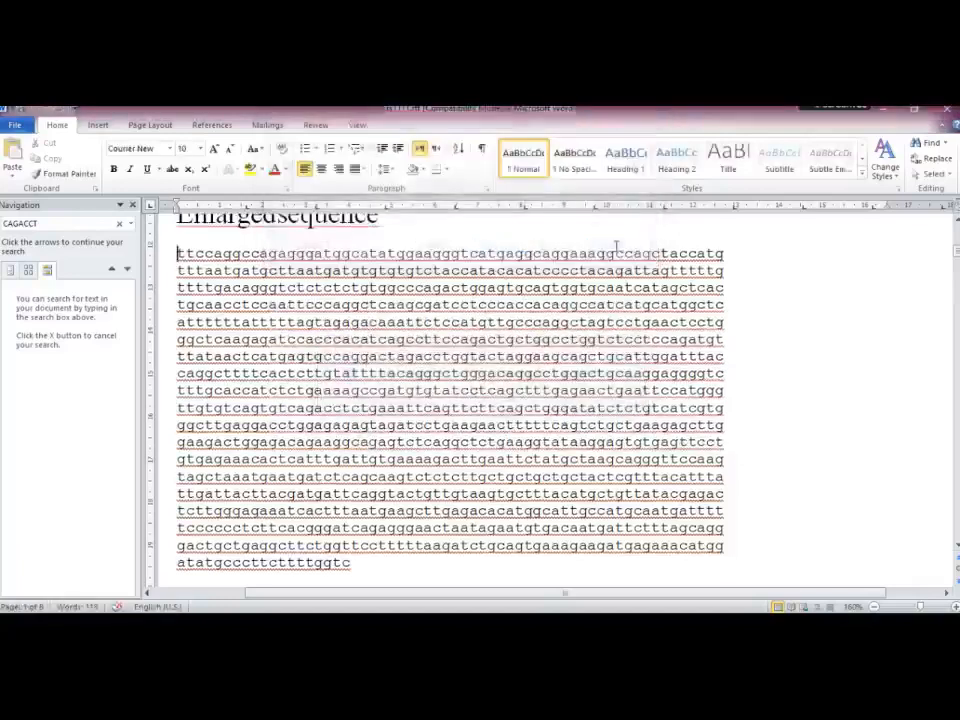
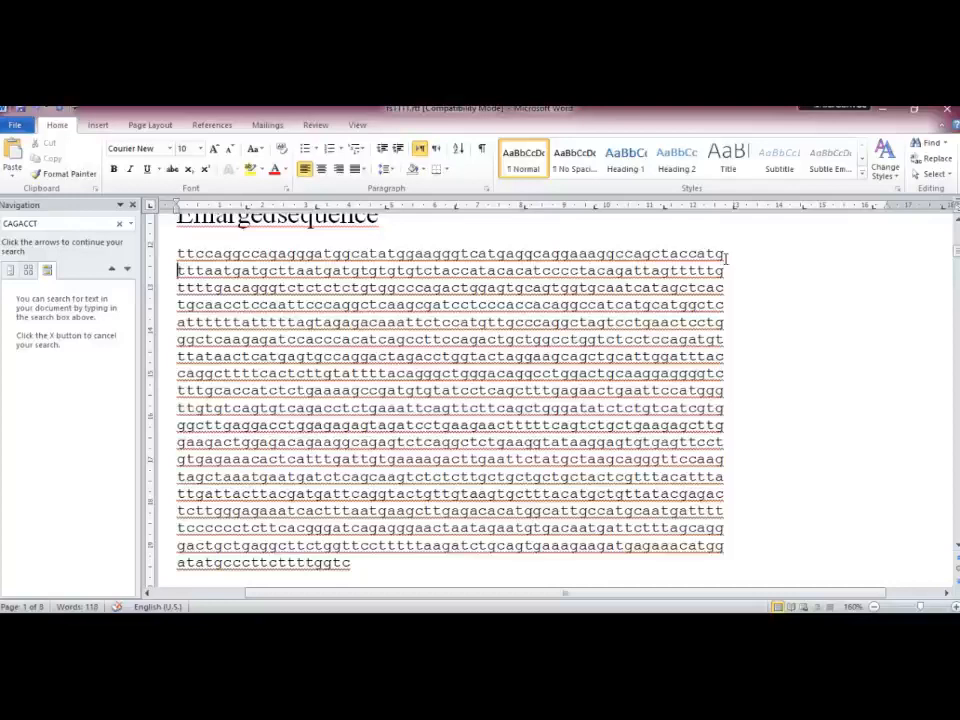
- Join the first five lines of the enlarged sequence by deleting the line breaks between them
{"action": "key", "text": "BackSpace"}
{"action": "key", "text": "Down"}
{"action": "key", "text": "Right"}
{"action": "key", "text": "BackSpace"}
{"action": "key", "text": "Down"}
{"action": "key", "text": "Right"}
{"action": "key", "text": "BackSpace"}
{"action": "key", "text": "Right"}
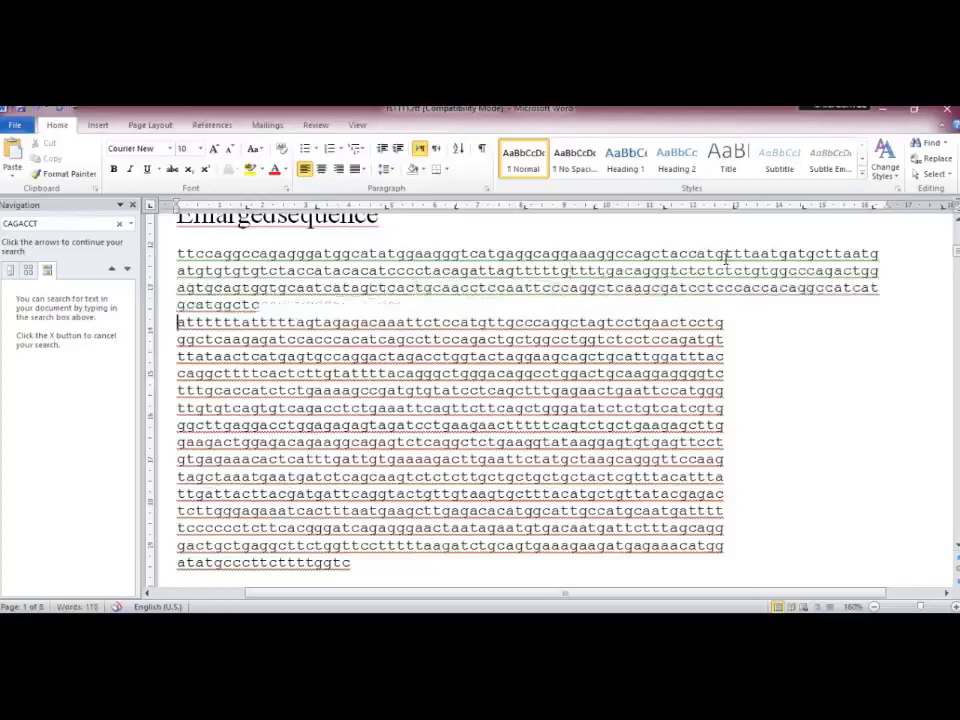
{"action": "key", "text": "BackSpace"}
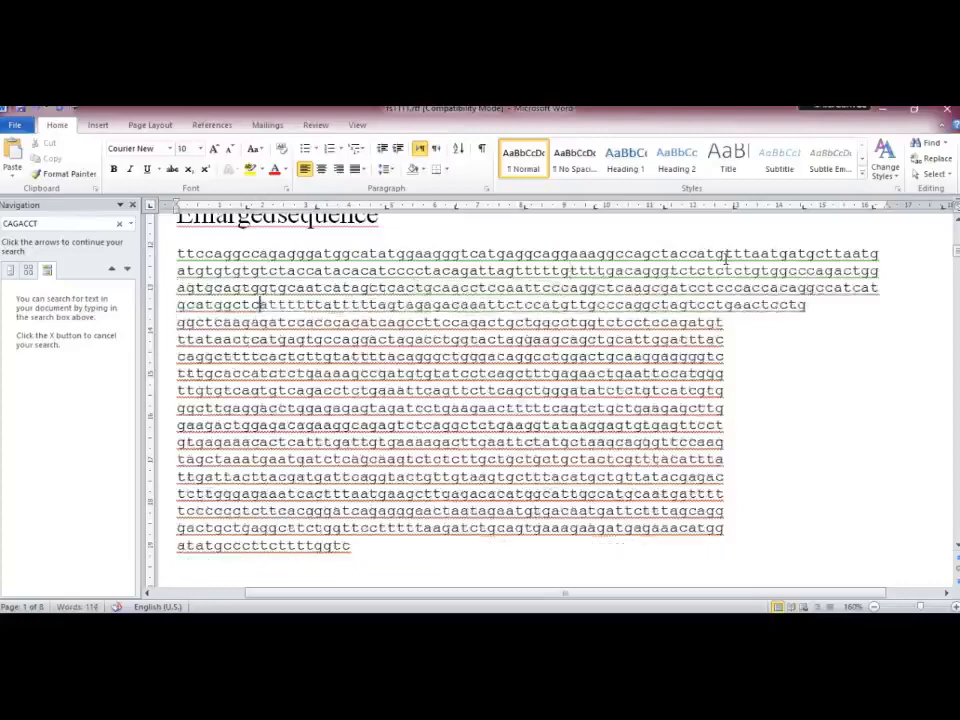
- Delete the line breaks before the next five lines of the enlarged sequence, from the one starting ggctcaagag to the one starting ttgtgtcagt
{"action": "key", "text": "Right"}
{"action": "key", "text": "Right"}
{"action": "key", "text": "Right"}
{"action": "key", "text": "Right"}
{"action": "key", "text": "Right"}
{"action": "key", "text": "Right"}
{"action": "key", "text": "Right"}
{"action": "key", "text": "Right"}
{"action": "key", "text": "Right"}
{"action": "key", "text": "Right"}
{"action": "key", "text": "Right"}
{"action": "key", "text": "Right"}
{"action": "key", "text": "Right"}
{"action": "key", "text": "Right"}
{"action": "key", "text": "Right"}
{"action": "key", "text": "Right"}
{"action": "key", "text": "Right"}
{"action": "key", "text": "Right"}
{"action": "key", "text": "Right"}
{"action": "key", "text": "Right"}
{"action": "key", "text": "Right"}
{"action": "key", "text": "Right"}
{"action": "key", "text": "Right"}
{"action": "key", "text": "Right"}
{"action": "key", "text": "Right"}
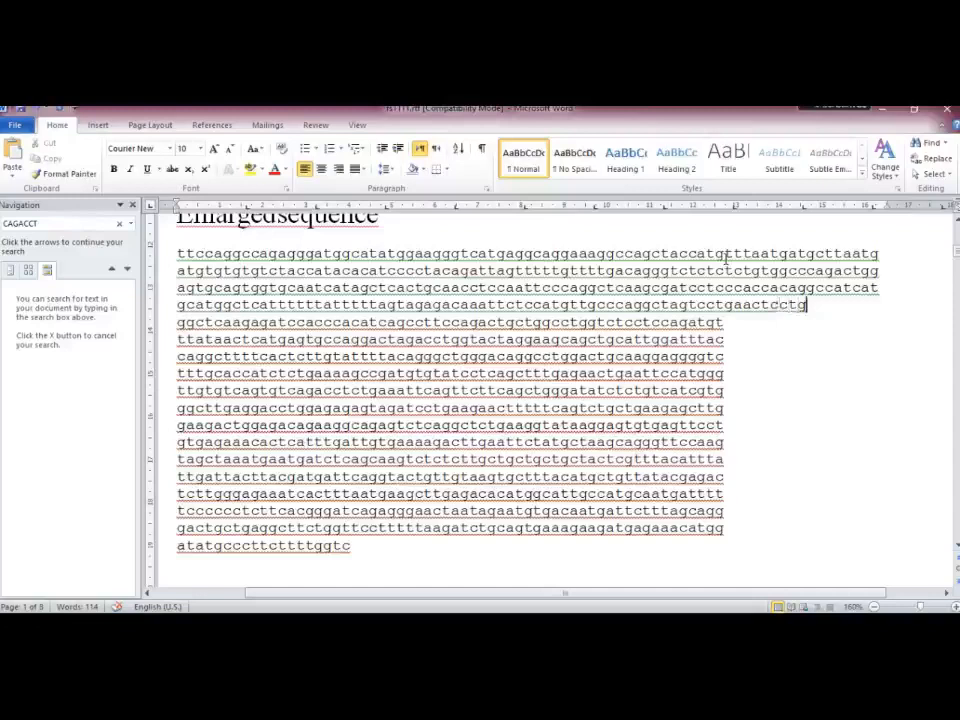
{"action": "key", "text": "BackSpace"}
{"action": "key", "text": "Down"}
{"action": "key", "text": "Right"}
{"action": "key", "text": "BackSpace"}
{"action": "key", "text": "Right"}
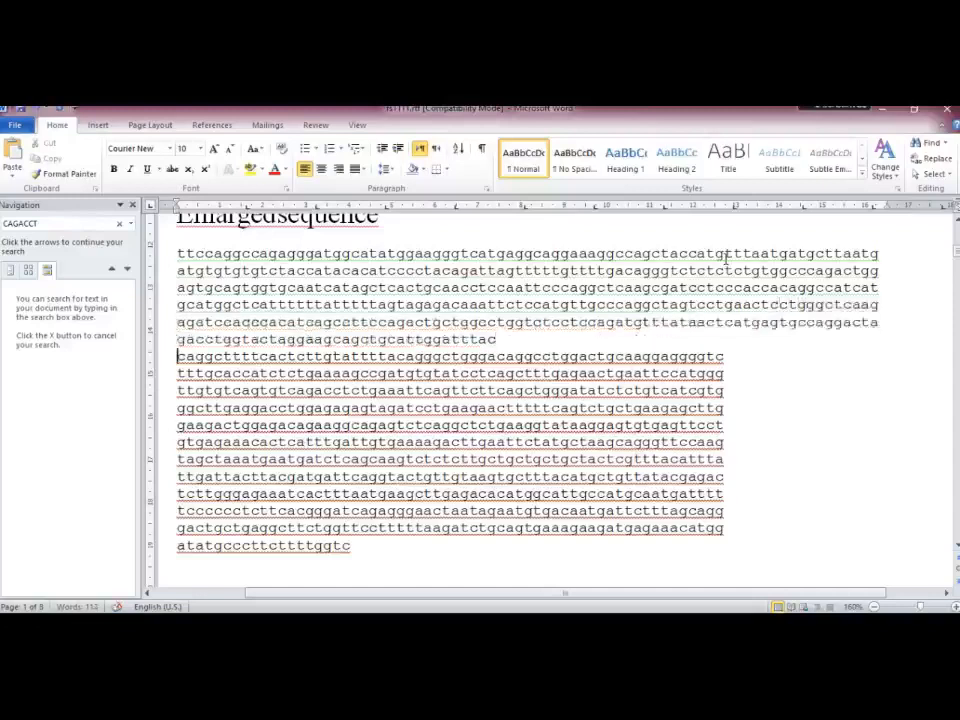
{"action": "key", "text": "BackSpace"}
{"action": "key", "text": "Down"}
{"action": "key", "text": "Right"}
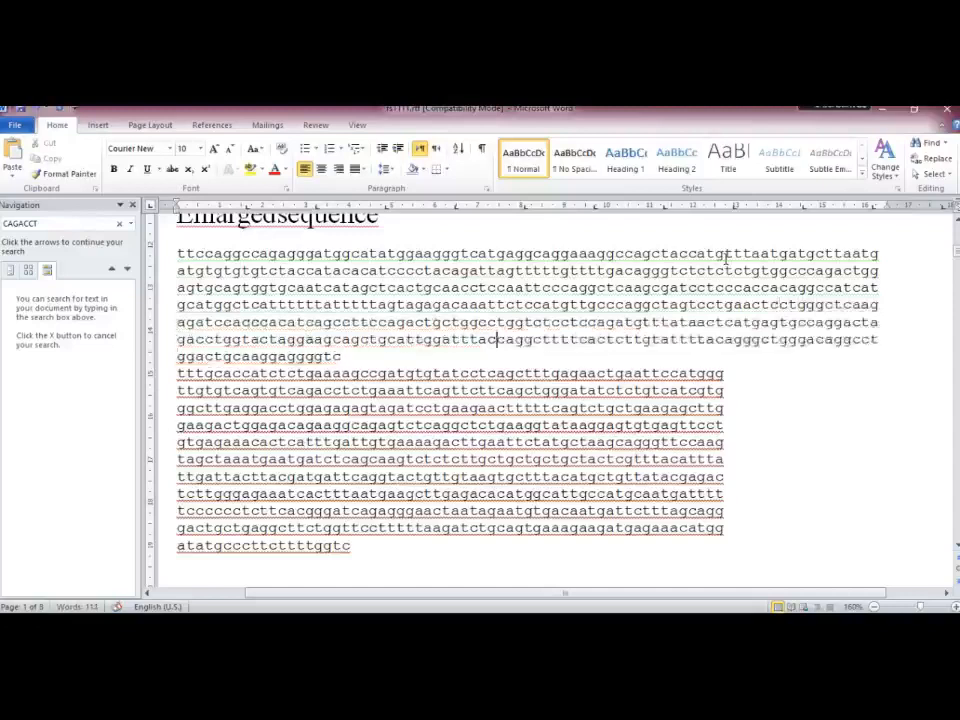
{"action": "key", "text": "BackSpace"}
{"action": "key", "text": "Down"}
{"action": "key", "text": "Right"}
{"action": "key", "text": "BackSpace"}
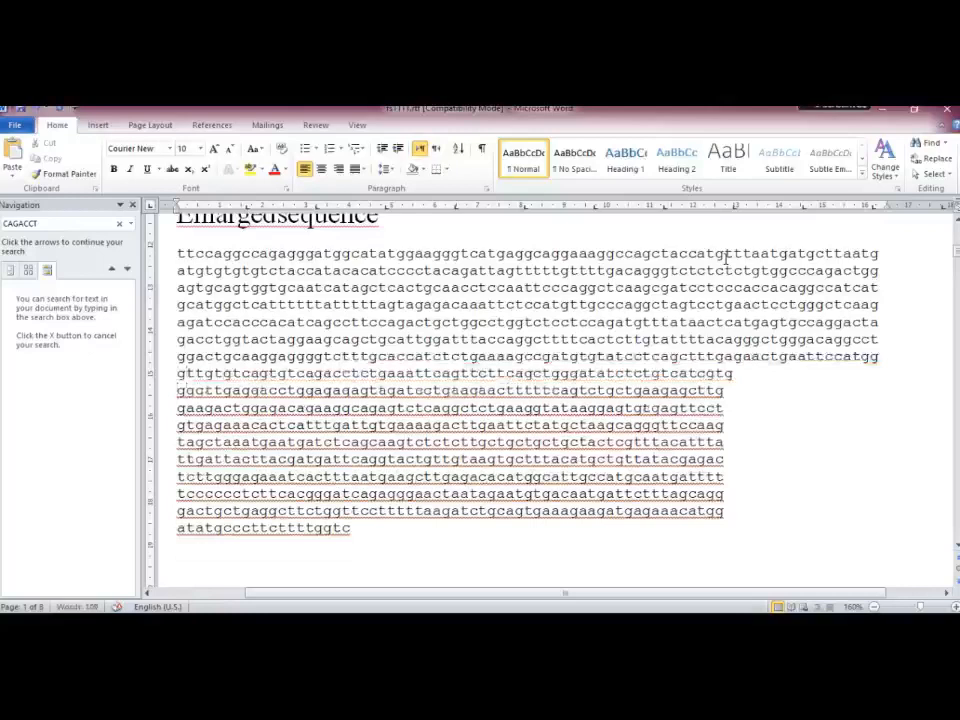
- Remove the remaining line breaks down to the last line, atatgcccttcttttggtc, making the enlarged sequence continuous
{"action": "key", "text": "BackSpace"}
{"action": "key", "text": "Right"}
{"action": "key", "text": "BackSpace"}
{"action": "key", "text": "Down"}
{"action": "key", "text": "Right"}
{"action": "key", "text": "BackSpace"}
{"action": "key", "text": "Down"}
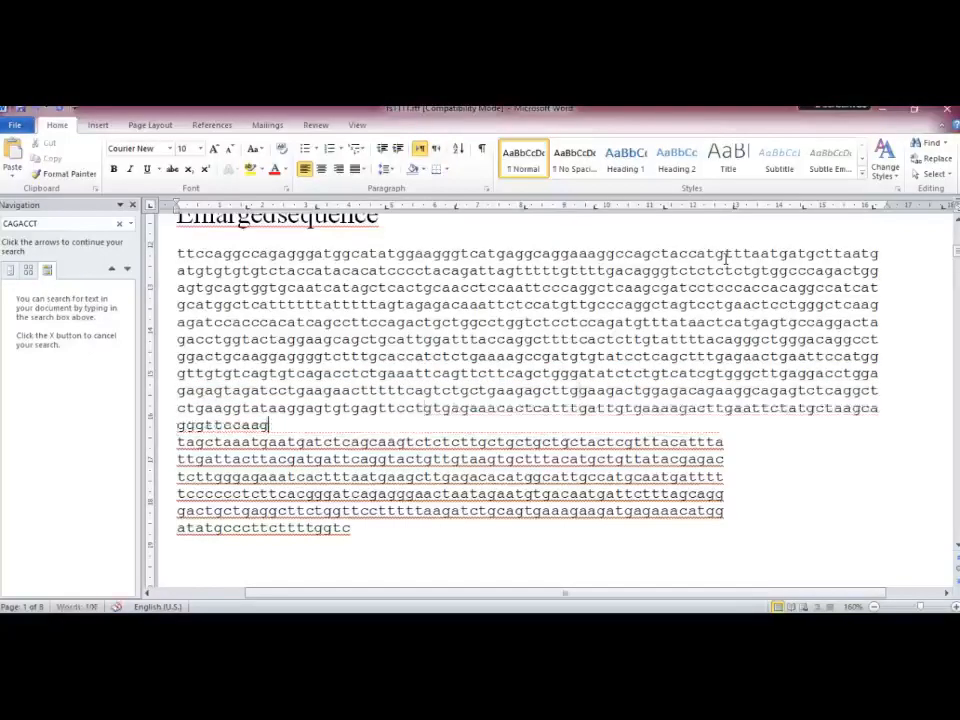
{"action": "key", "text": "Right"}
{"action": "key", "text": "BackSpace"}
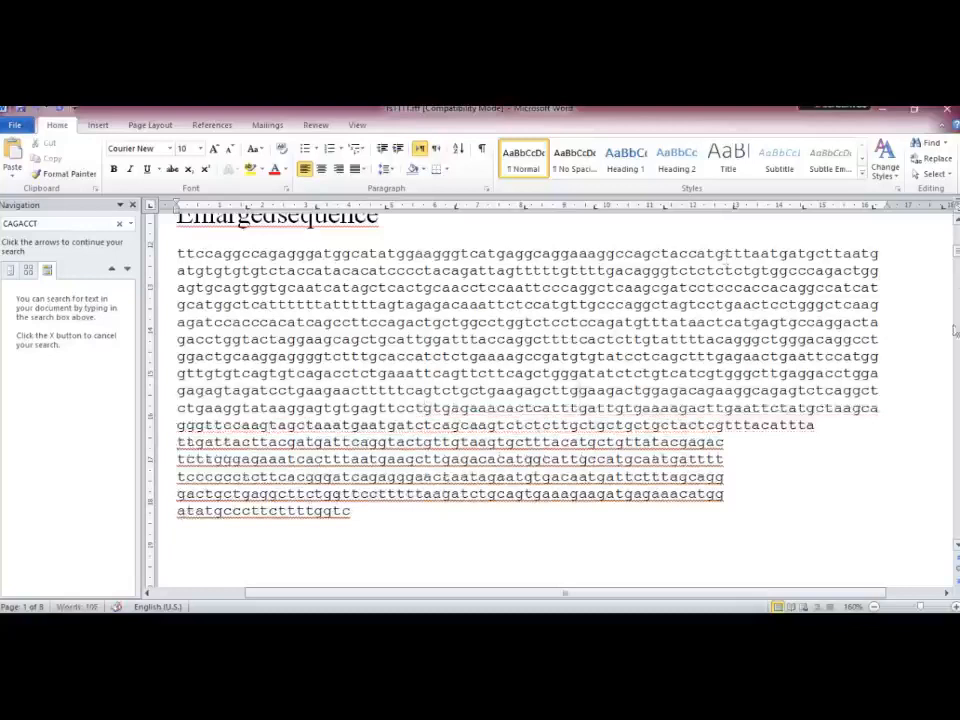
{"action": "left_click", "coordinate": [823, 426]}
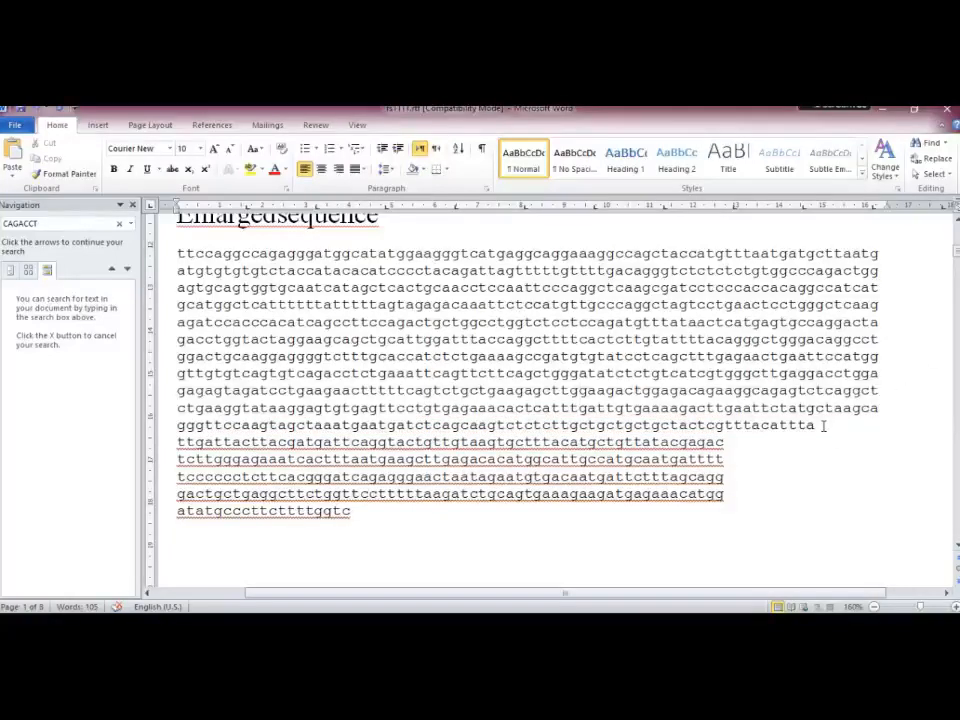
{"action": "key", "text": "Right"}
{"action": "key", "text": "BackSpace"}
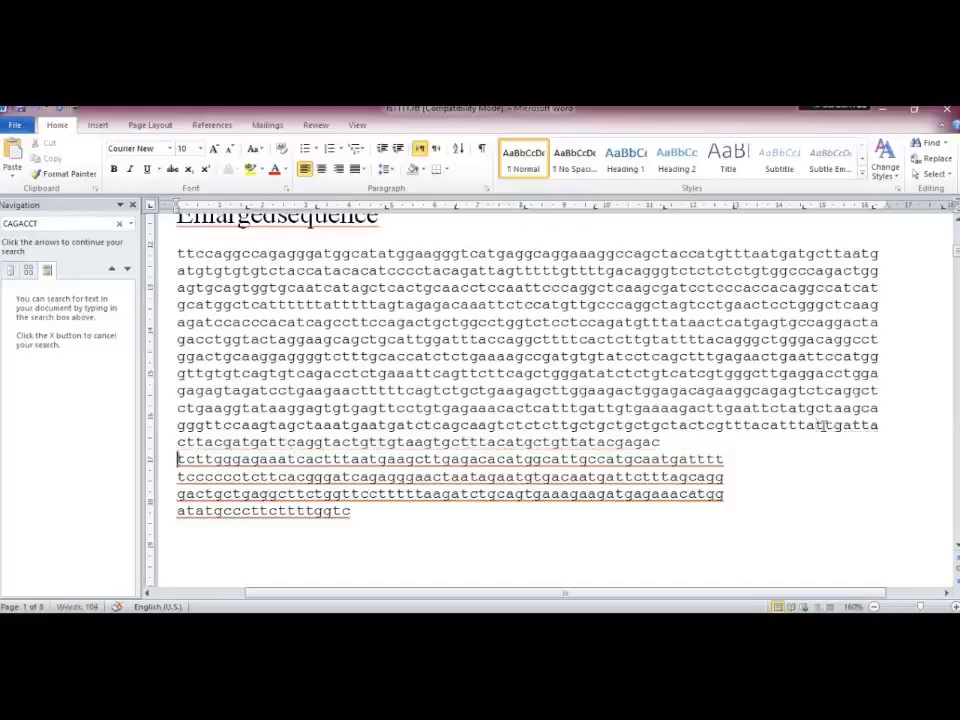
{"action": "key", "text": "BackSpace"}
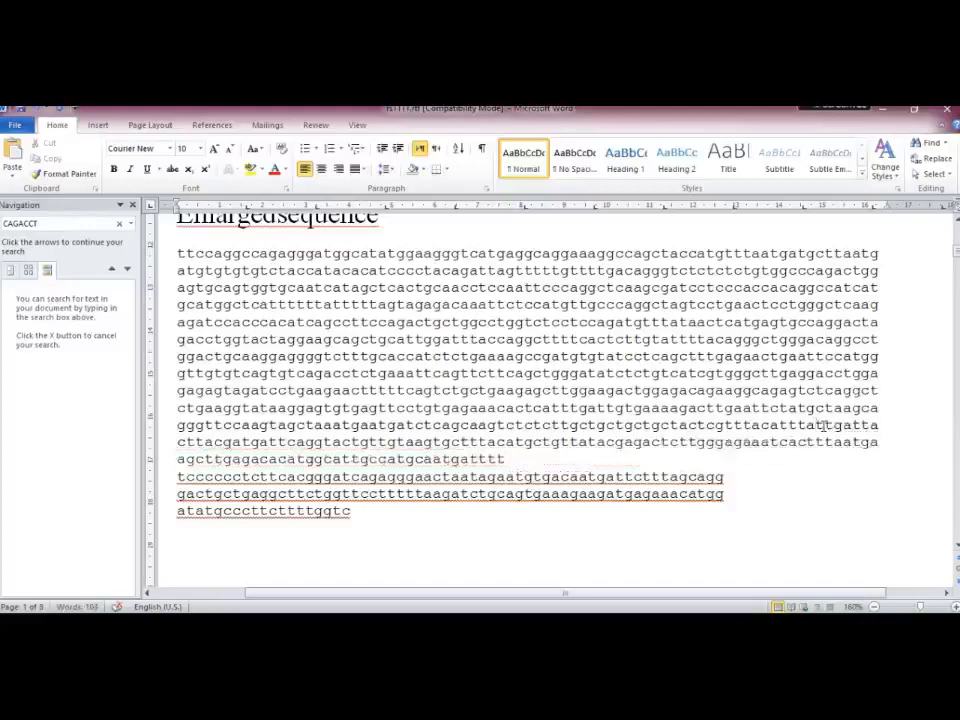
{"action": "key", "text": "BackSpace"}
{"action": "key", "text": "Down"}
{"action": "key", "text": "Right"}
{"action": "key", "text": "BackSpace"}
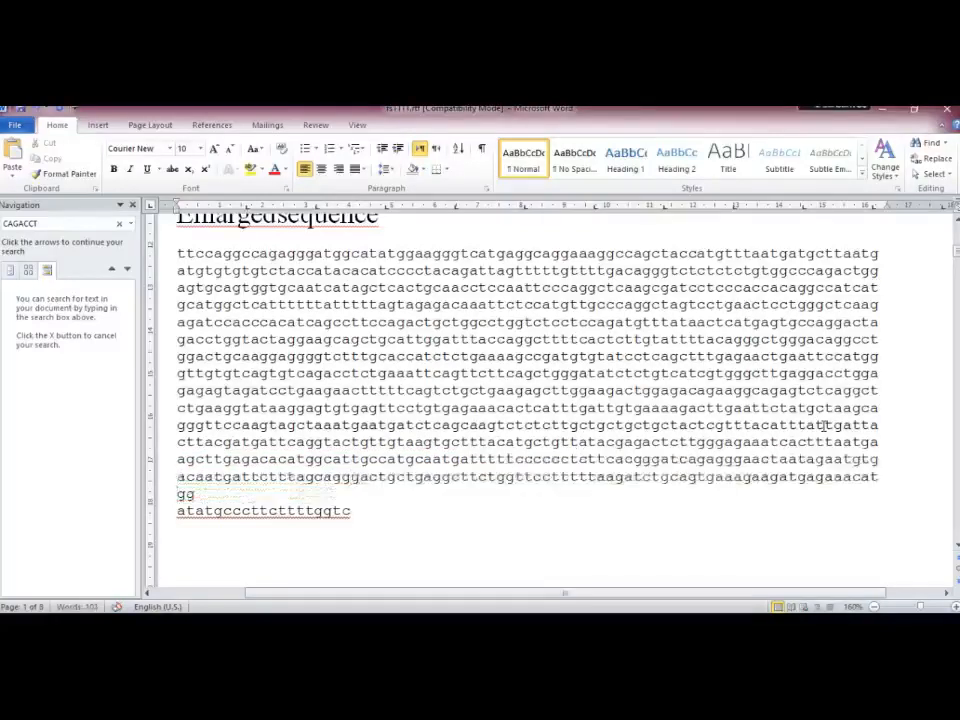
{"action": "key", "text": "Right"}
{"action": "key", "text": "BackSpace"}
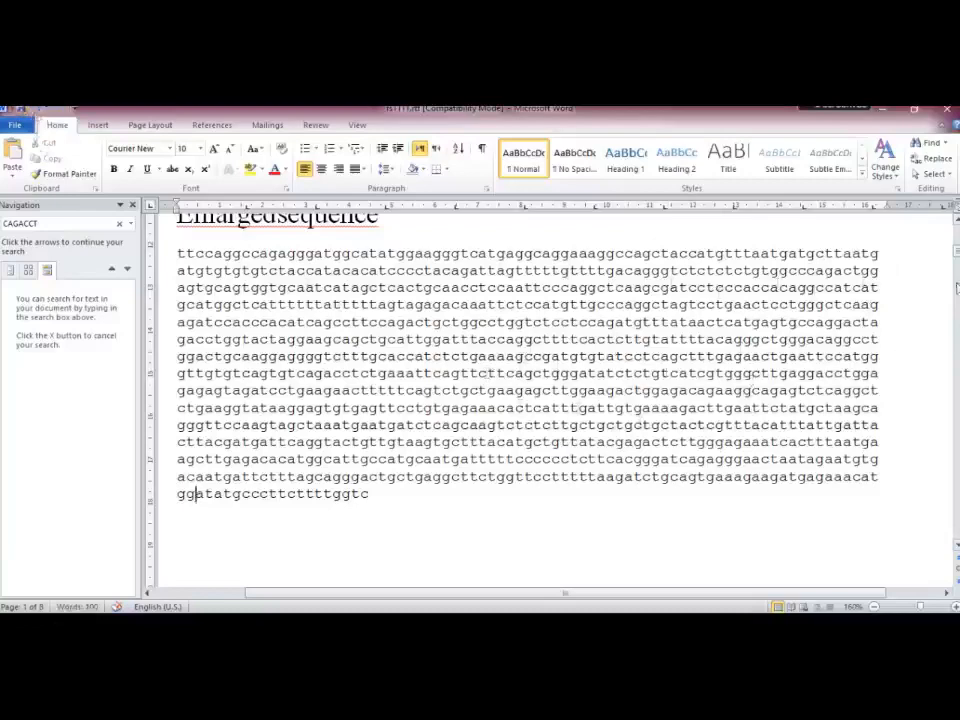
- Copy GACCTCTGAAA, the red C with five bases on each side, from the Hasmir146a sequence
{"action": "left_click_drag", "start_coordinate": [955, 256], "coordinate": [956, 251]}
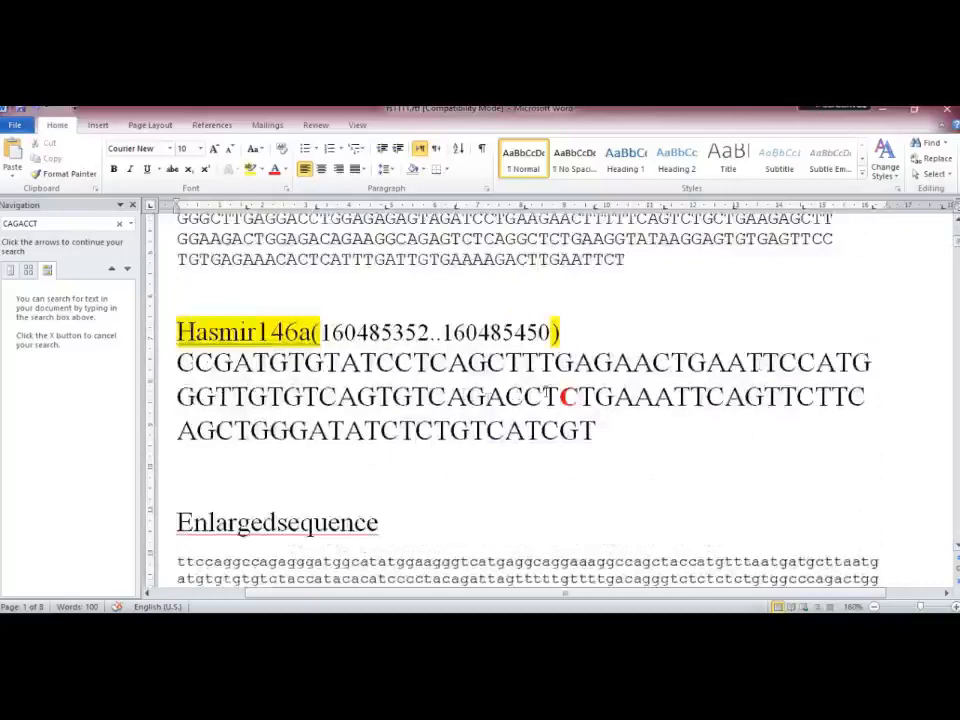
{"action": "left_click", "coordinate": [572, 396]}
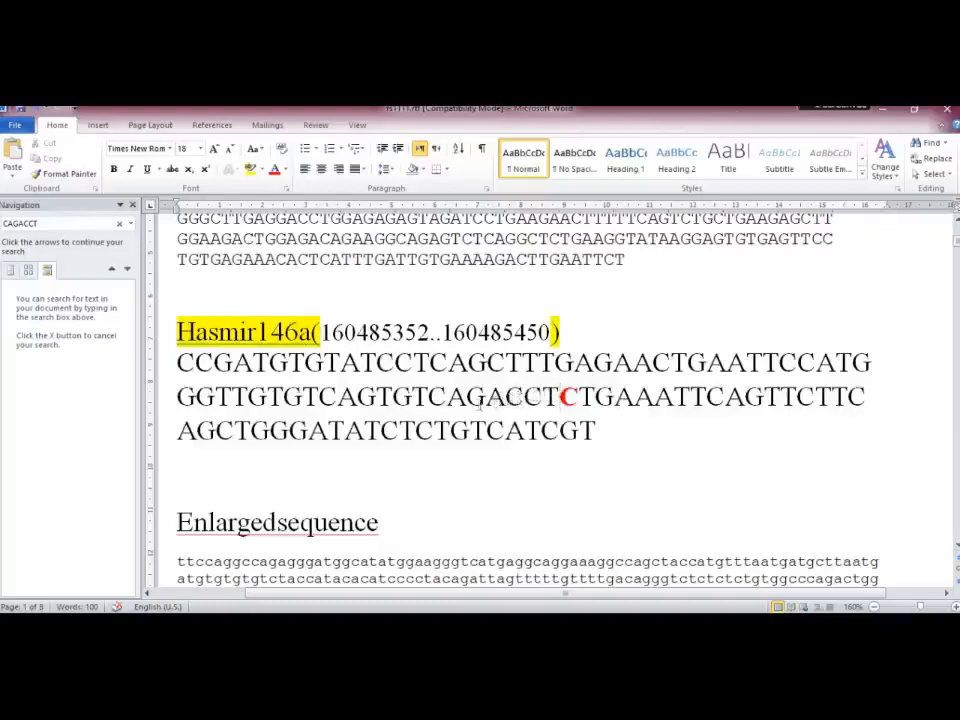
{"action": "left_click_drag", "start_coordinate": [469, 399], "coordinate": [577, 399]}
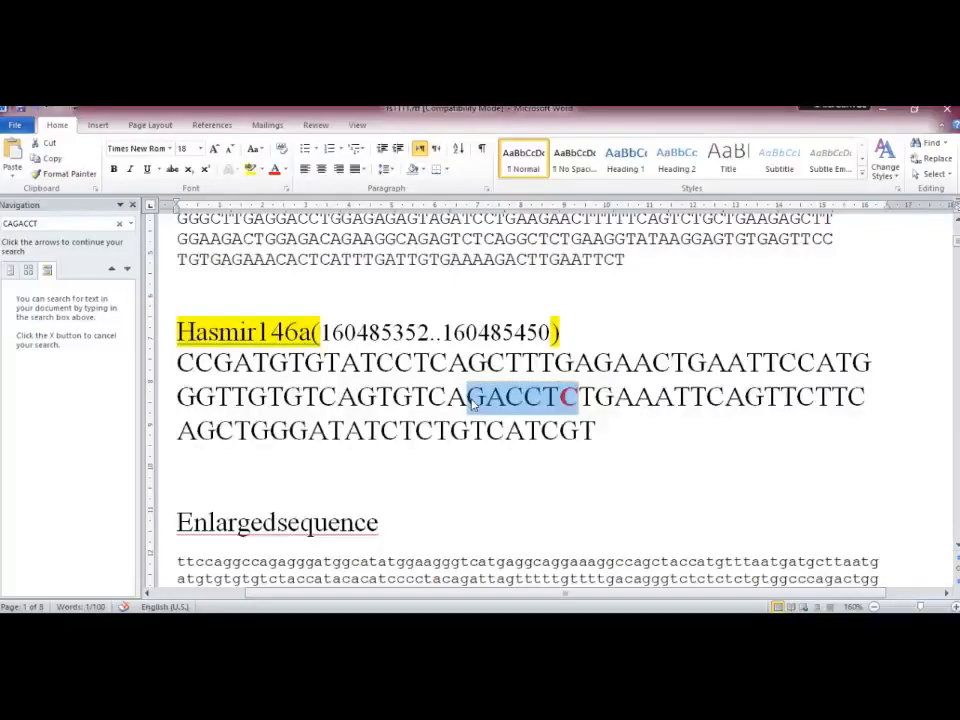
{"action": "key", "text": "shift+Right"}
{"action": "key", "text": "shift+Right"}
{"action": "key", "text": "shift+Right"}
{"action": "key", "text": "shift+Right"}
{"action": "key", "text": "shift+Right"}
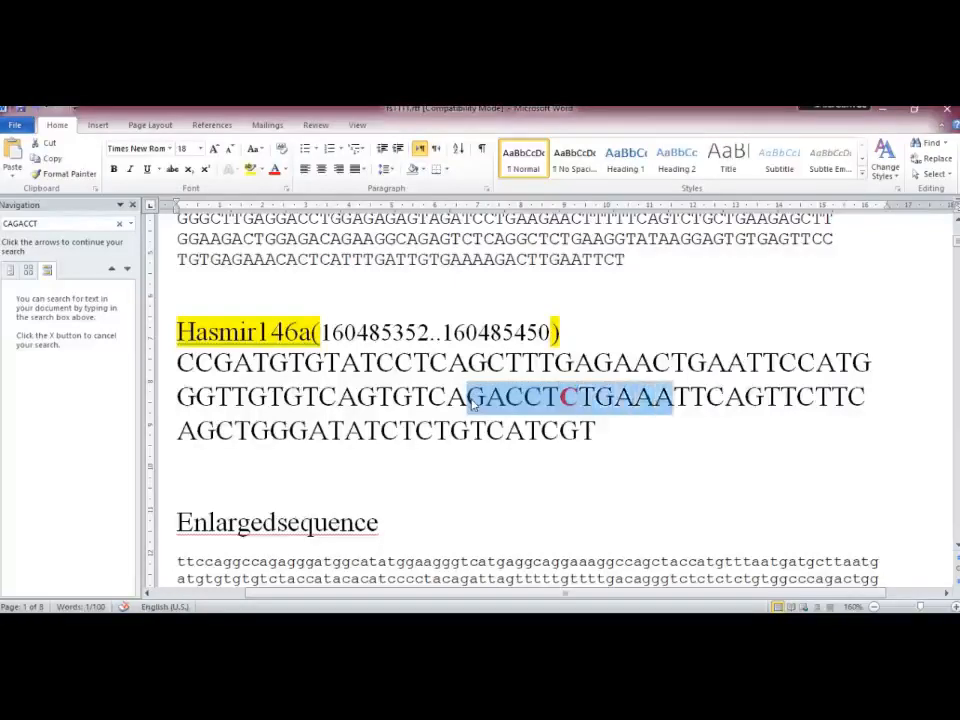
{"action": "right_click", "coordinate": [515, 402]}
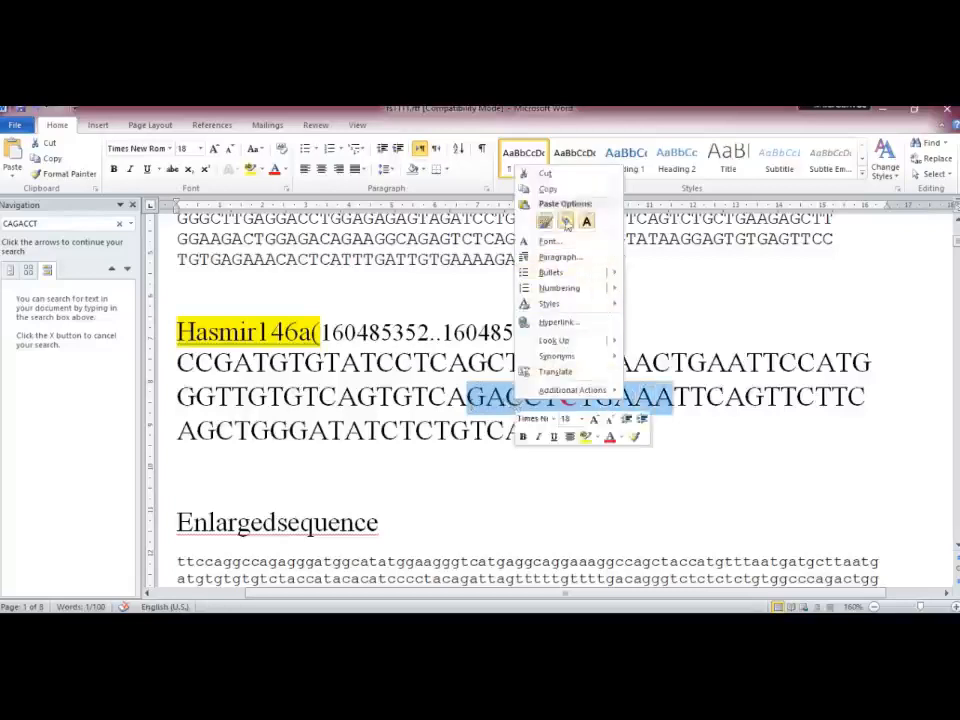
{"action": "left_click", "coordinate": [561, 190]}
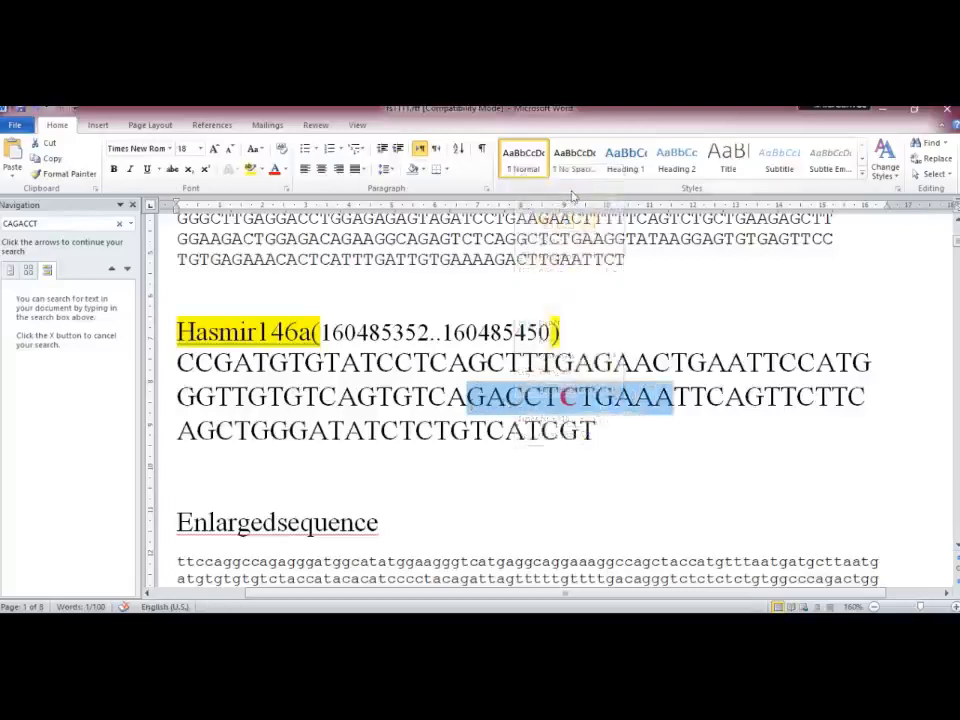
- Search the document for the copied bases GACCTCTGAAA
{"action": "key", "text": "ctrl+f"}
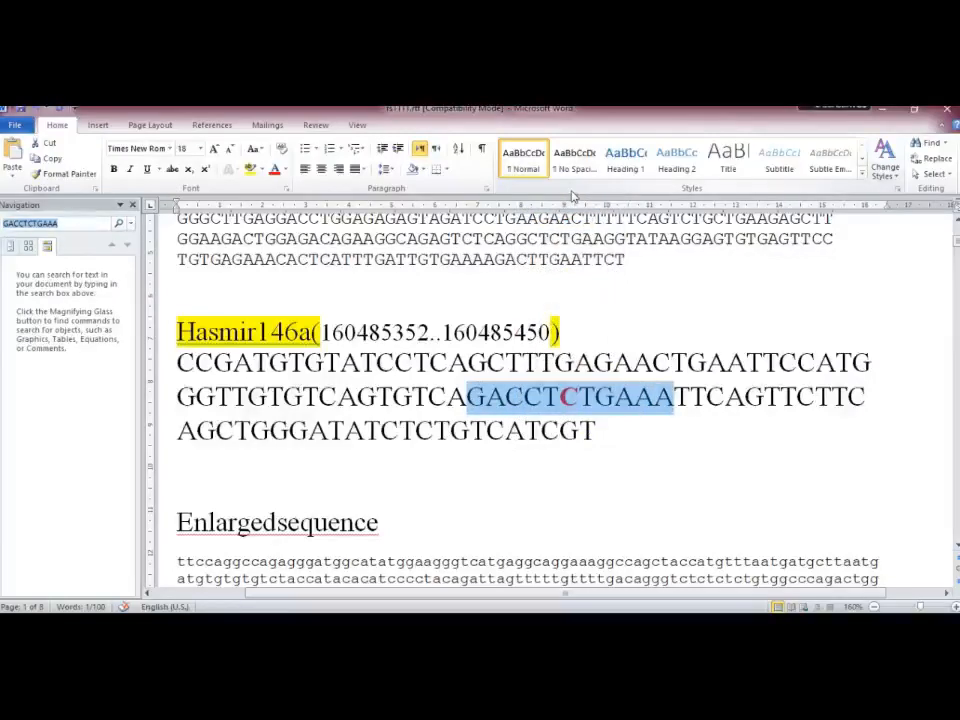
{"action": "key", "text": "ctrl+v"}
{"action": "key", "text": "ctrl+v"}
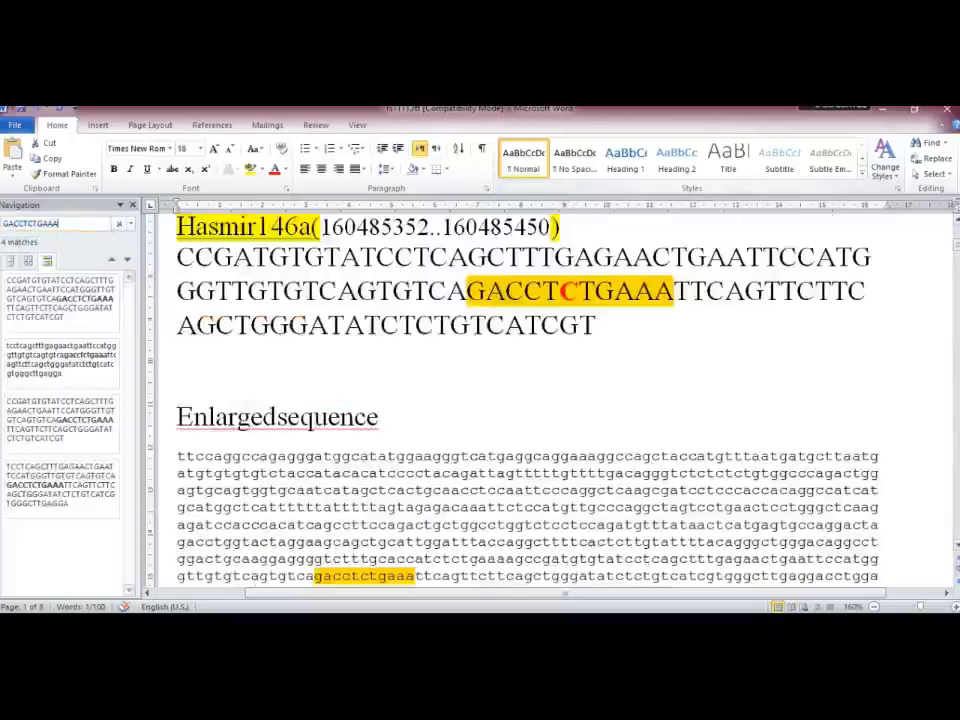
- Color the middle c of the gacctctgaaa match in the enlarged sequence red
{"action": "scroll", "coordinate": [955, 545], "scroll_direction": "down", "scroll_amount": 3}
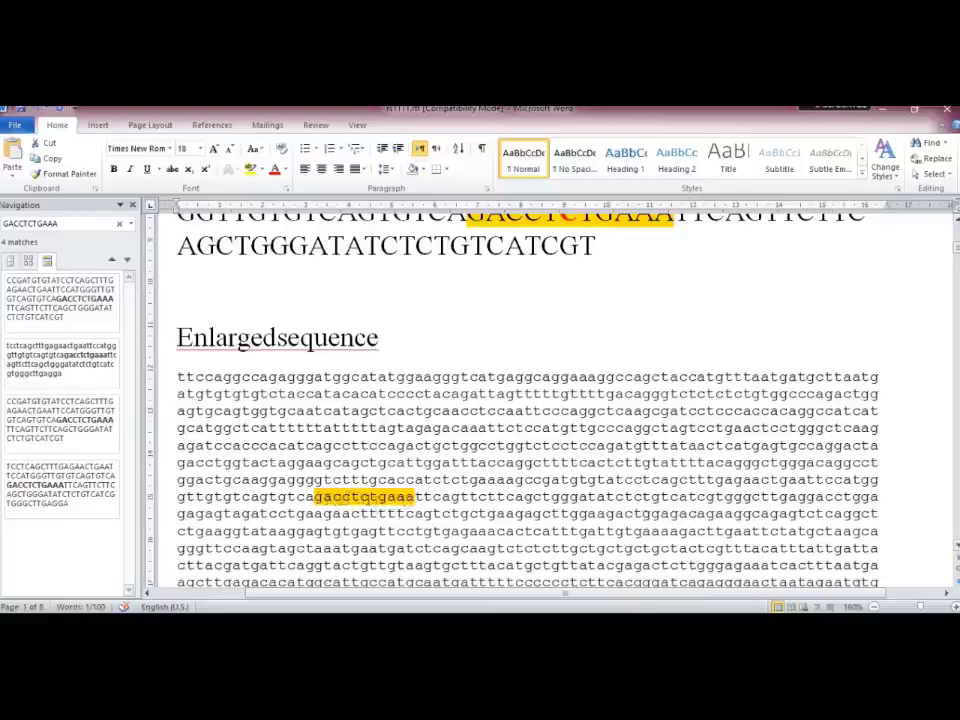
{"action": "left_click", "coordinate": [363, 496]}
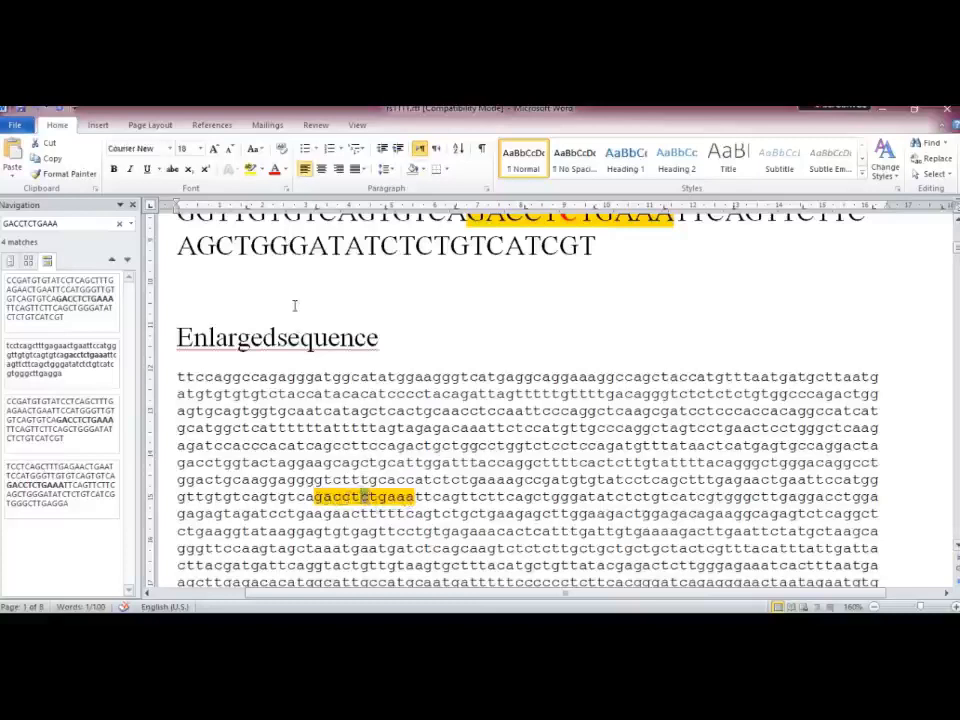
{"action": "left_click", "coordinate": [275, 170]}
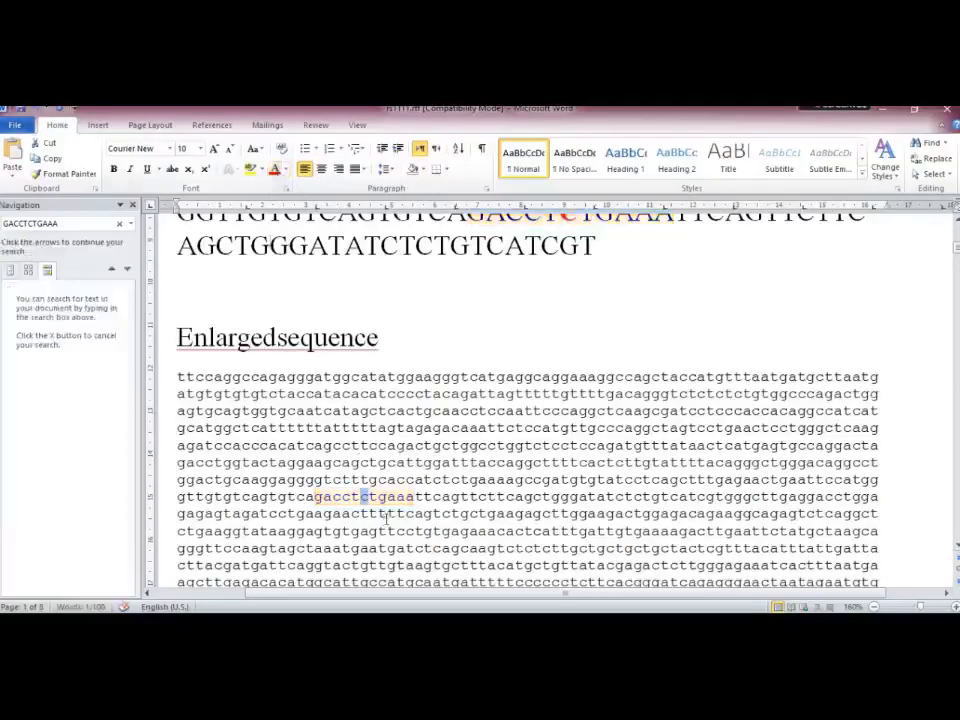
{"action": "left_click", "coordinate": [73, 224]}
{"action": "left_click", "coordinate": [73, 223]}
{"action": "left_click", "coordinate": [130, 225]}
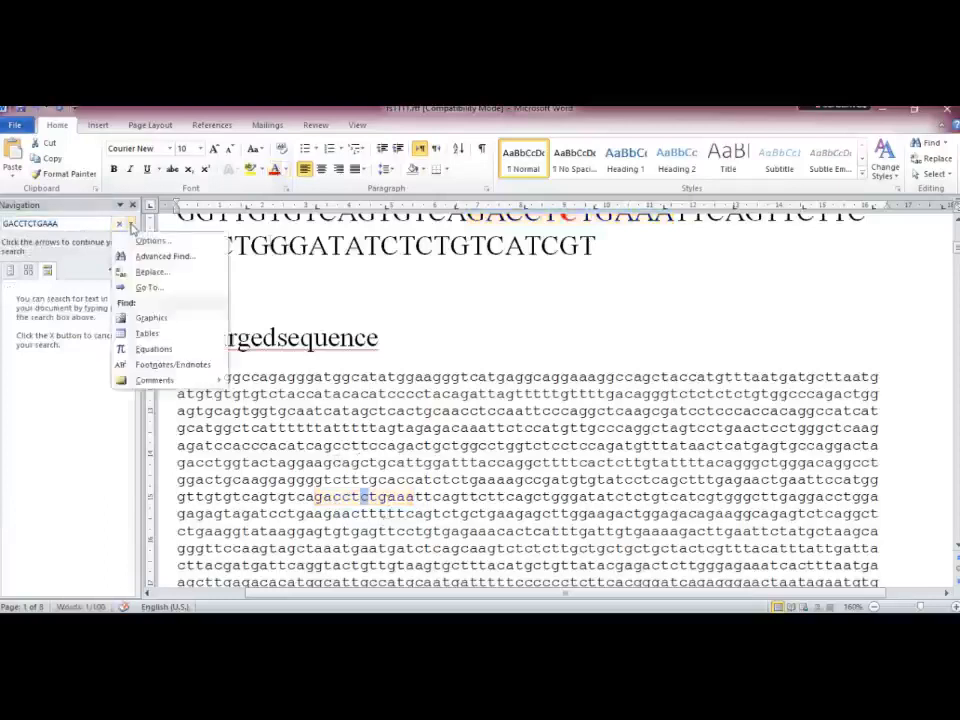
{"action": "left_click", "coordinate": [63, 223]}
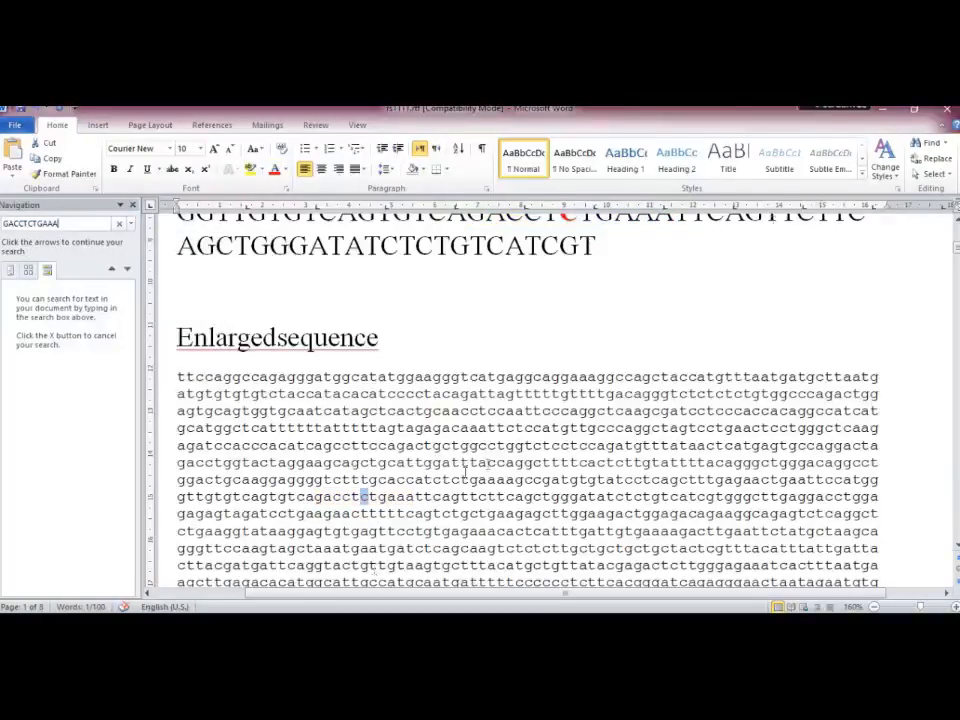
- Convert the whole enlarged sequence to uppercase and set its font size to 12
{"action": "left_click_drag", "start_coordinate": [178, 377], "coordinate": [406, 416]}
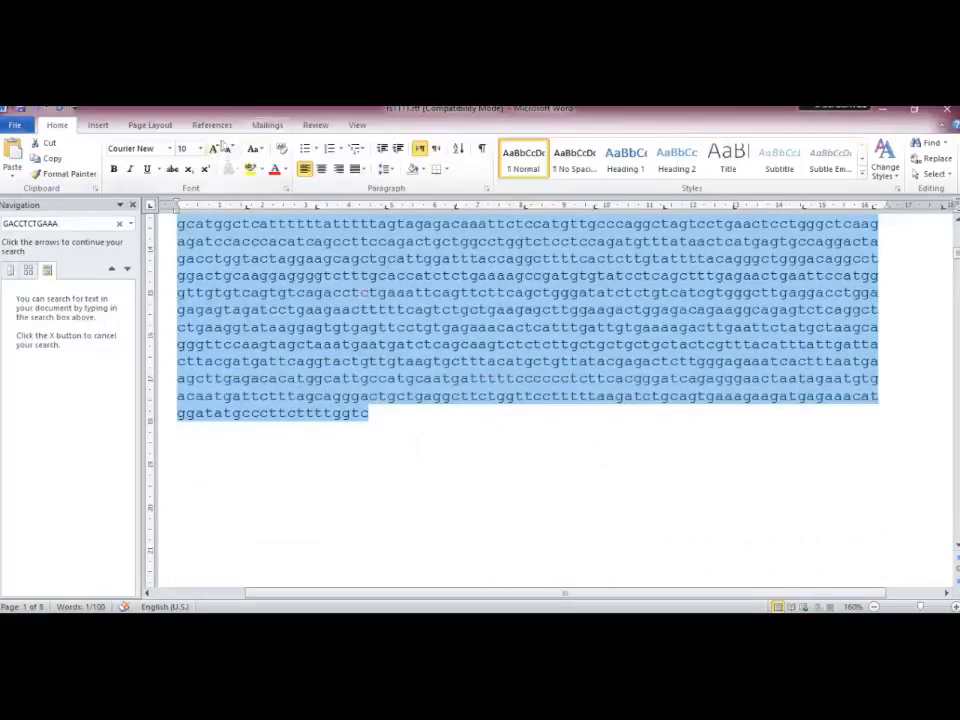
{"action": "left_click", "coordinate": [254, 148]}
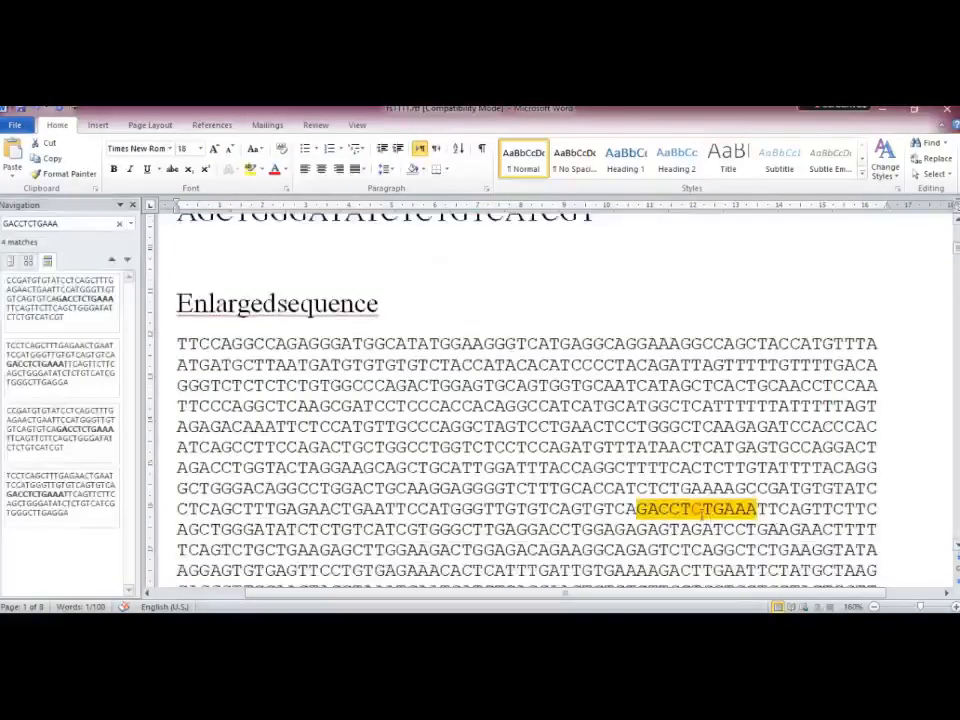
- Make the red C within GACCTCTGAAA in the enlarged sequence bold and enlarge it to font size 20
{"action": "left_click", "coordinate": [701, 509]}
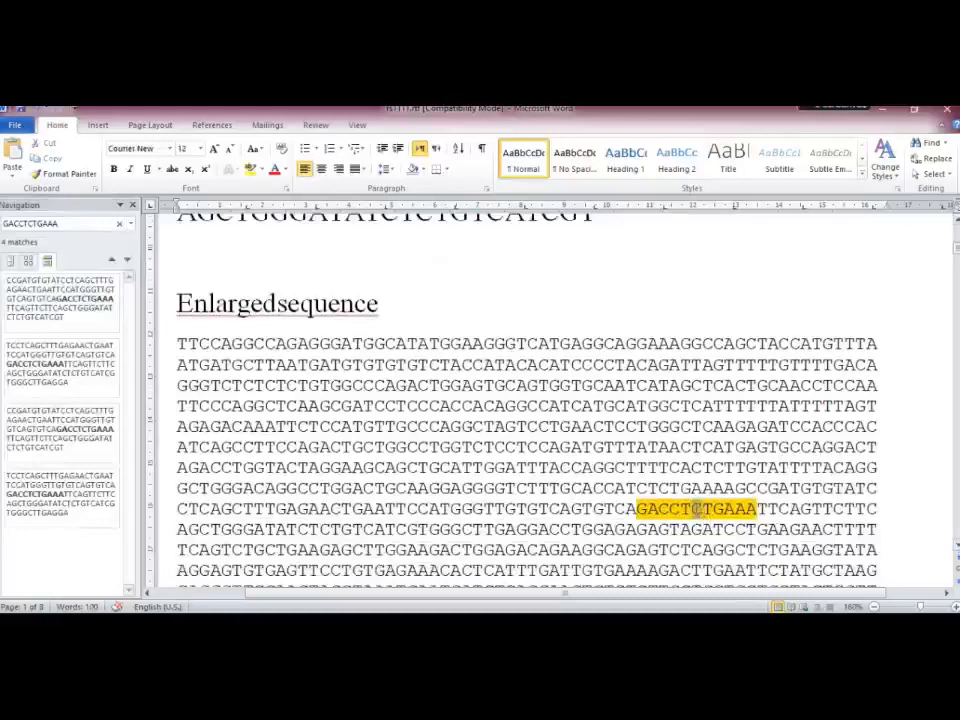
{"action": "left_click", "coordinate": [114, 174]}
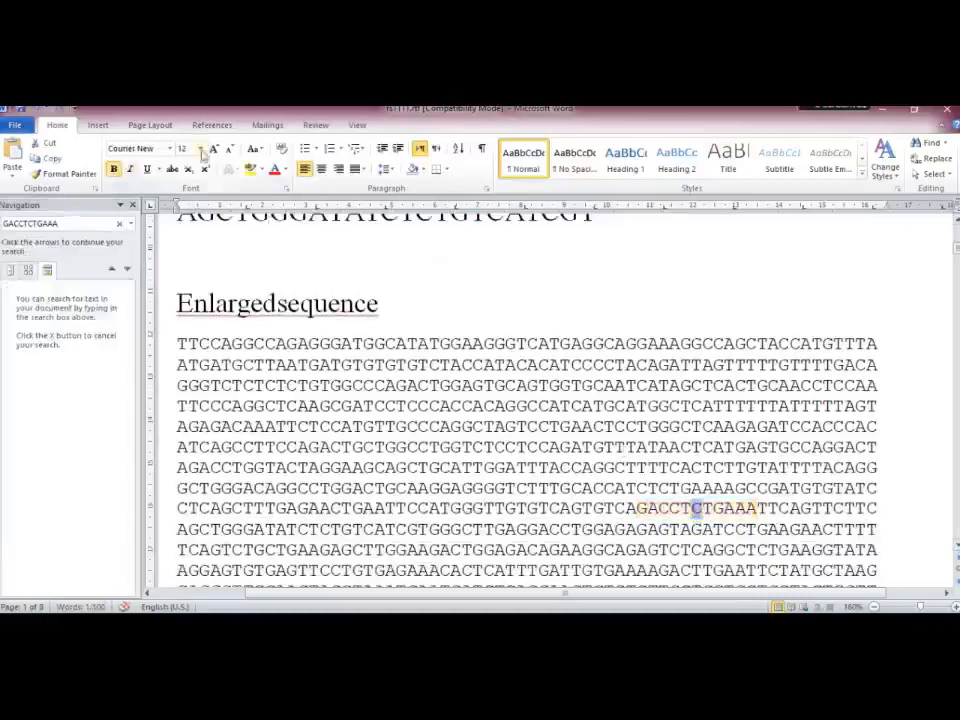
{"action": "left_click", "coordinate": [214, 149]}
{"action": "left_click", "coordinate": [214, 150]}
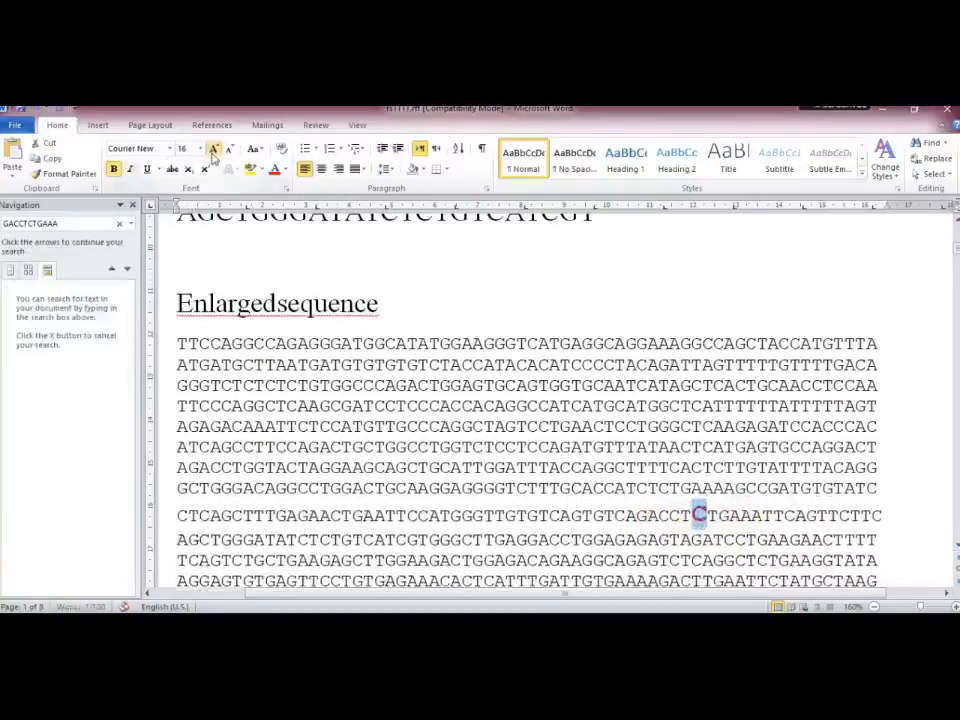
{"action": "left_click", "coordinate": [214, 150]}
{"action": "left_click", "coordinate": [527, 465]}
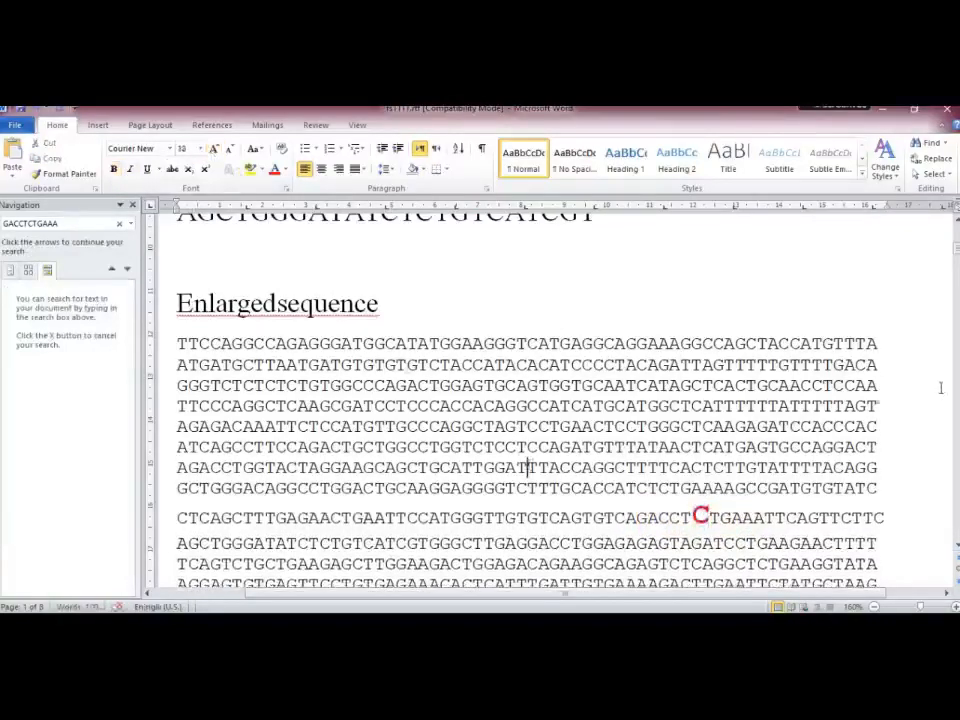
- Count the characters in the enlarged sequence from its first base through the red C
{"action": "left_click", "coordinate": [708, 515]}
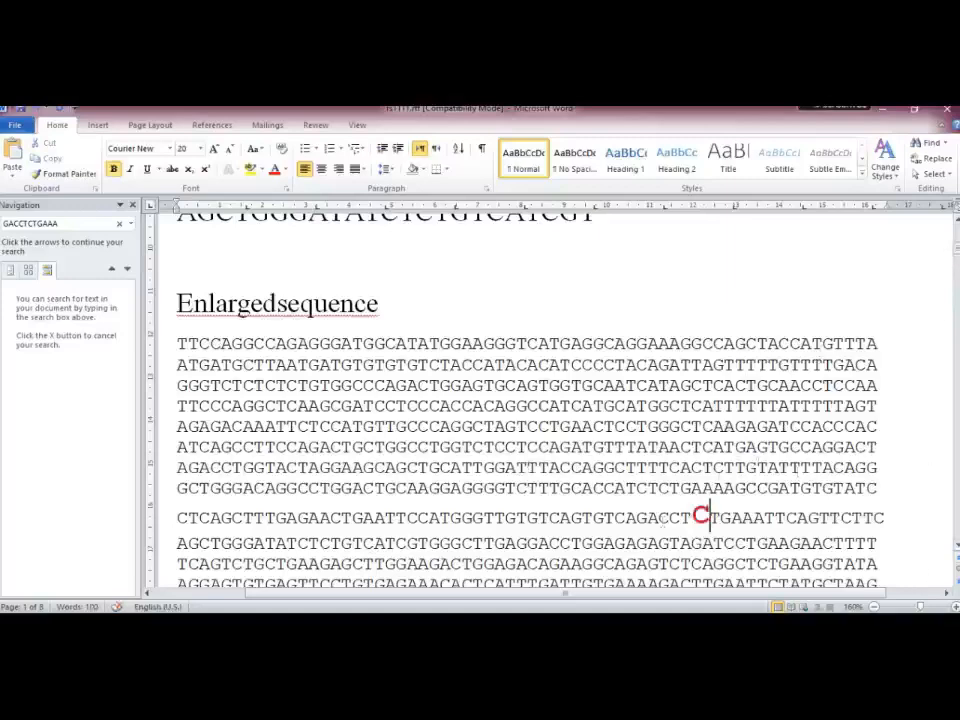
{"action": "scroll", "coordinate": [840, 505], "scroll_direction": "down", "scroll_amount": 2}
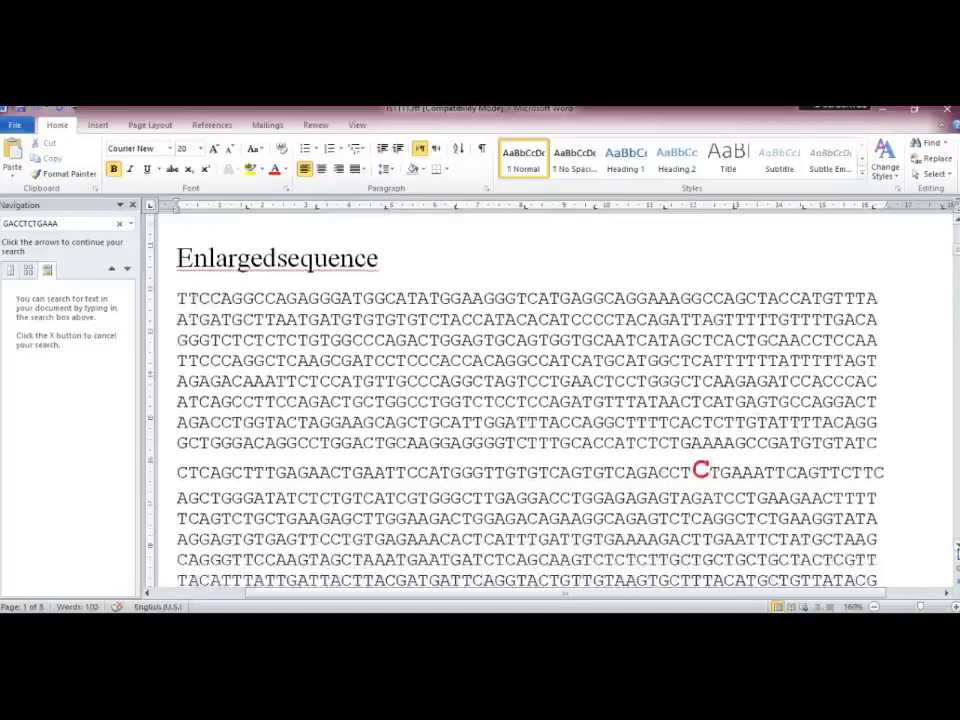
{"action": "left_click", "coordinate": [178, 298]}
{"action": "key", "text": "shift+Right"}
{"action": "key", "text": "shift+Right"}
{"action": "left_click_drag", "start_coordinate": [199, 298], "coordinate": [695, 470]}
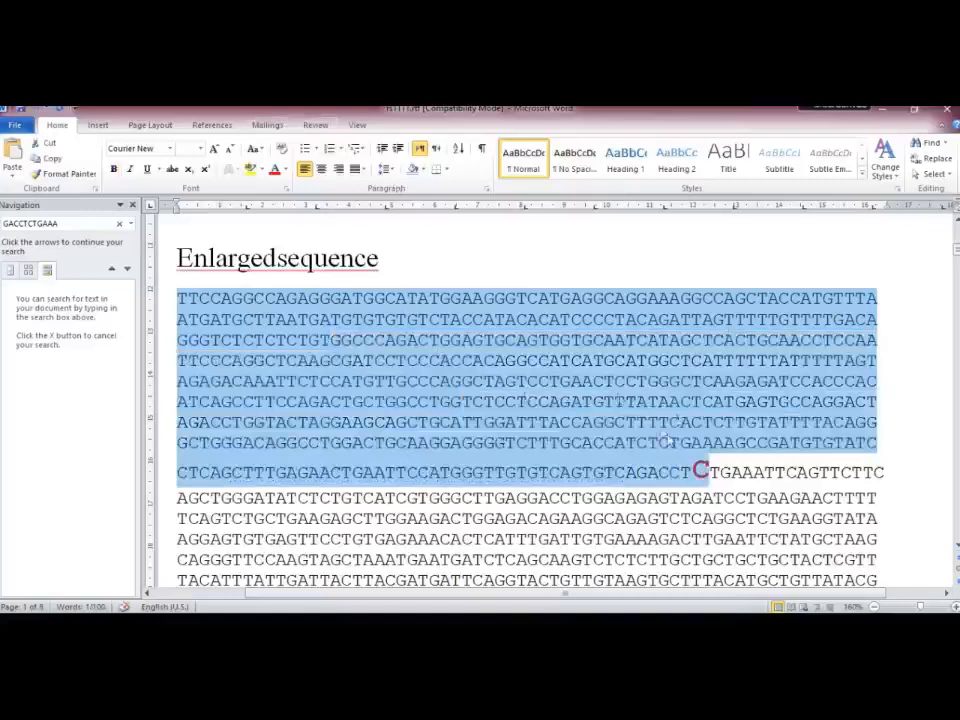
{"action": "left_click", "coordinate": [316, 127]}
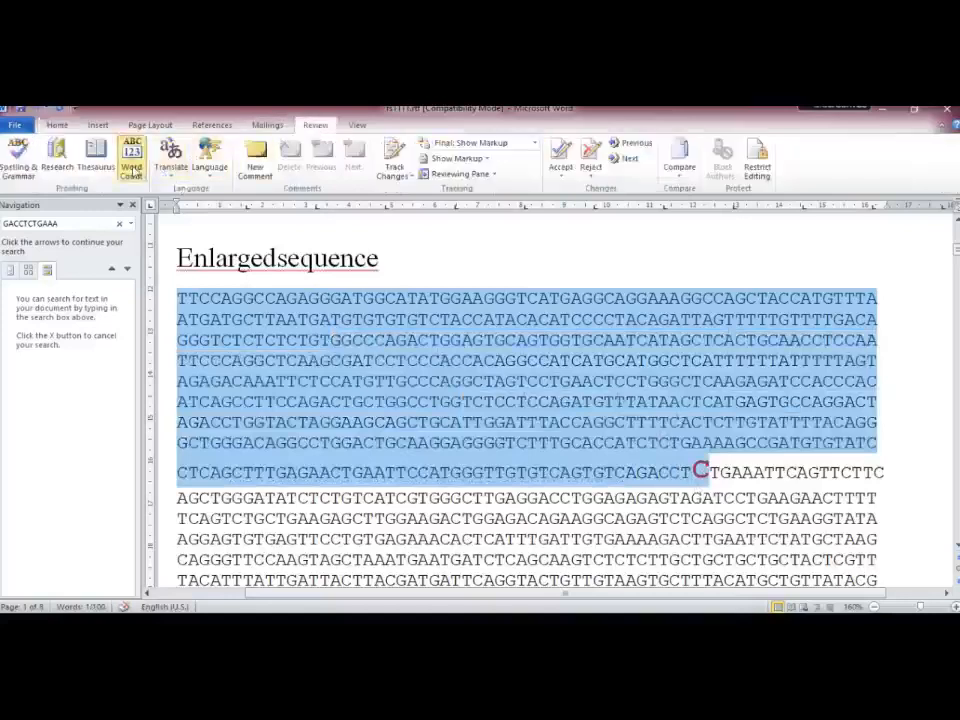
{"action": "left_click", "coordinate": [132, 163]}
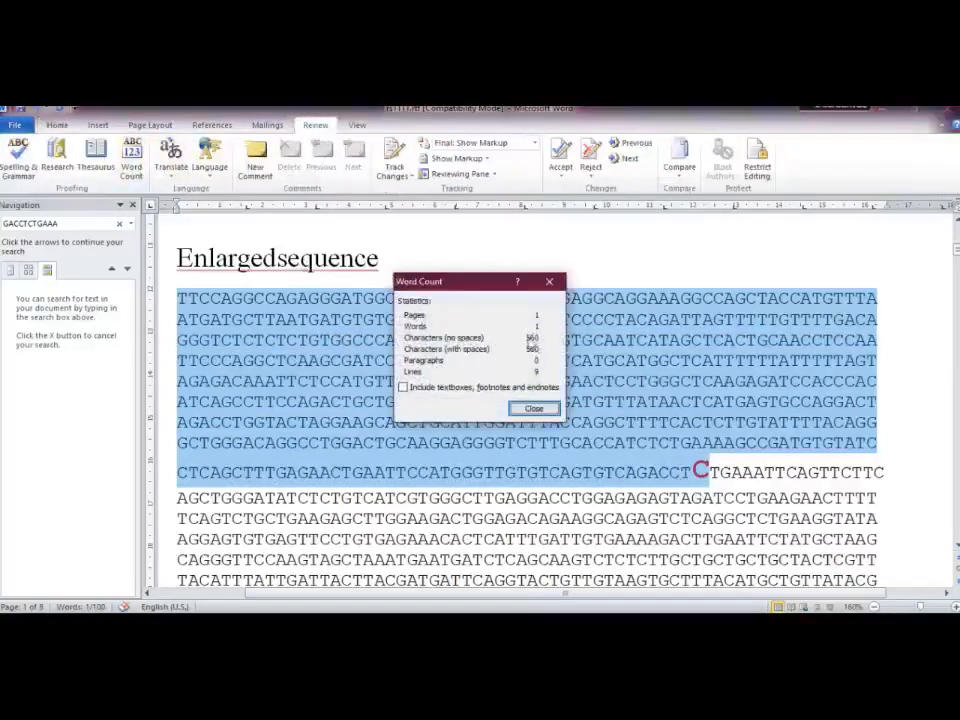
{"action": "left_click", "coordinate": [535, 408]}
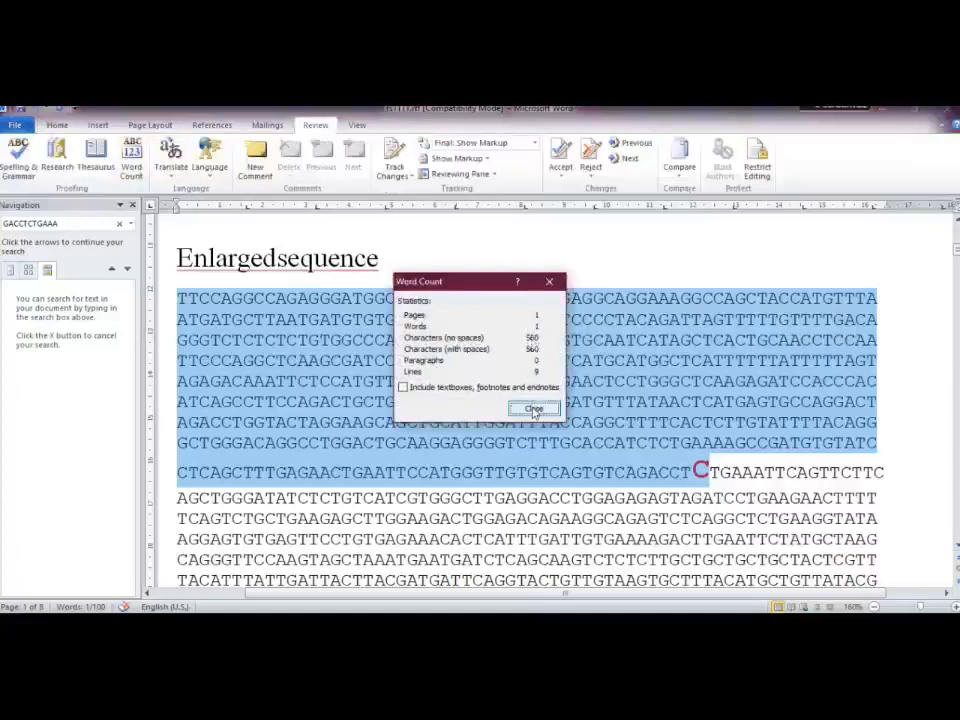
{"action": "left_click", "coordinate": [535, 408]}
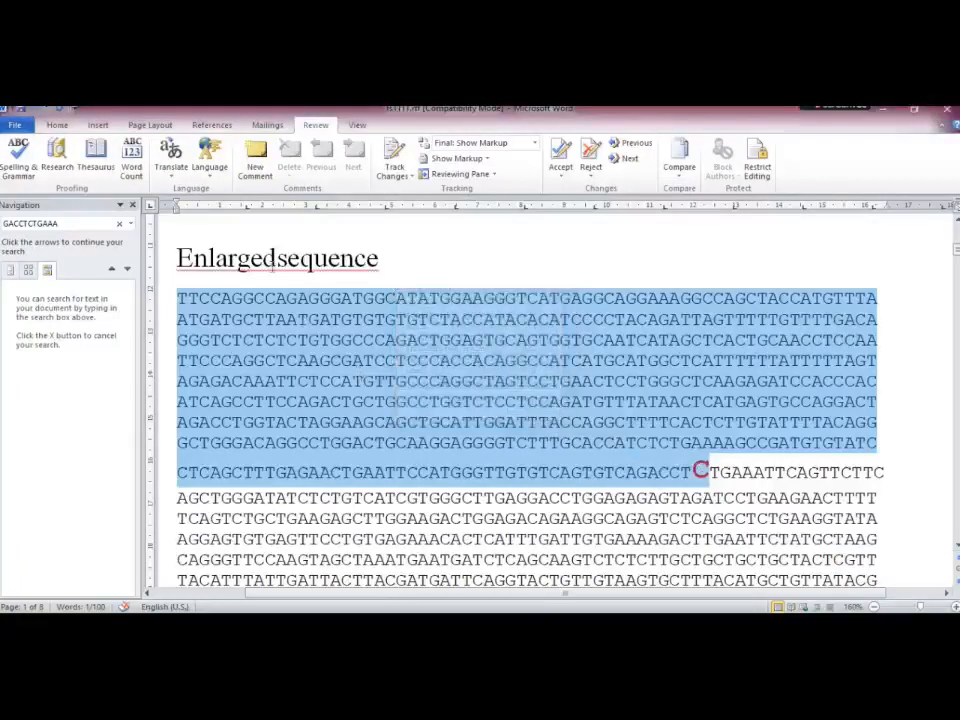
- Change the Enlargedsequence heading to read "Enlarged sequence variant (560)"
{"action": "left_click", "coordinate": [273, 260]}
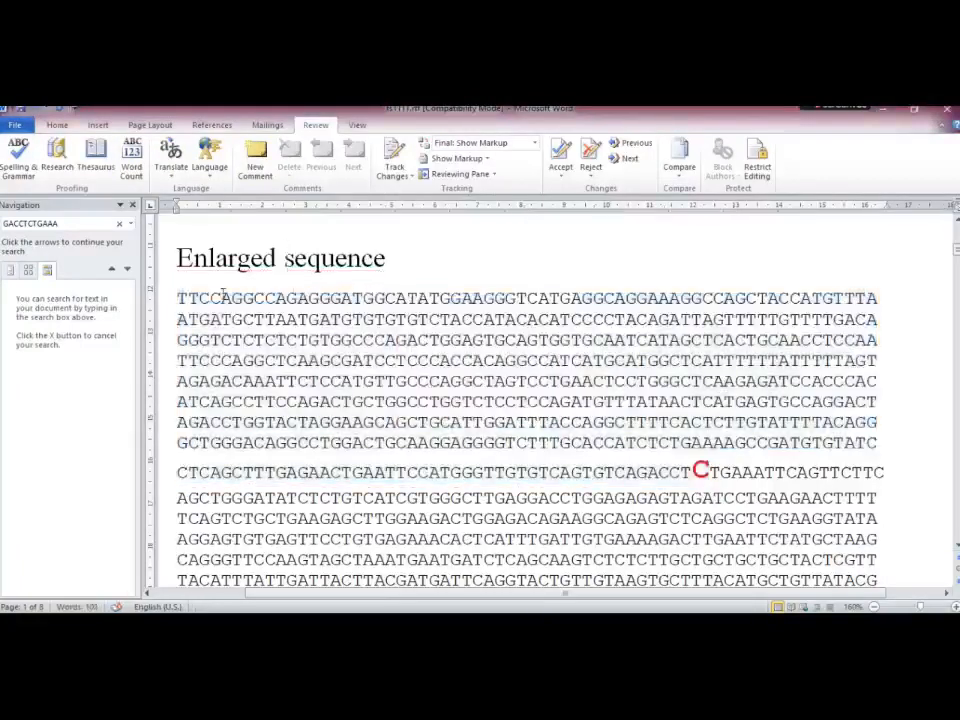
{"action": "left_click", "coordinate": [441, 269]}
{"action": "type", "text": "variant "}
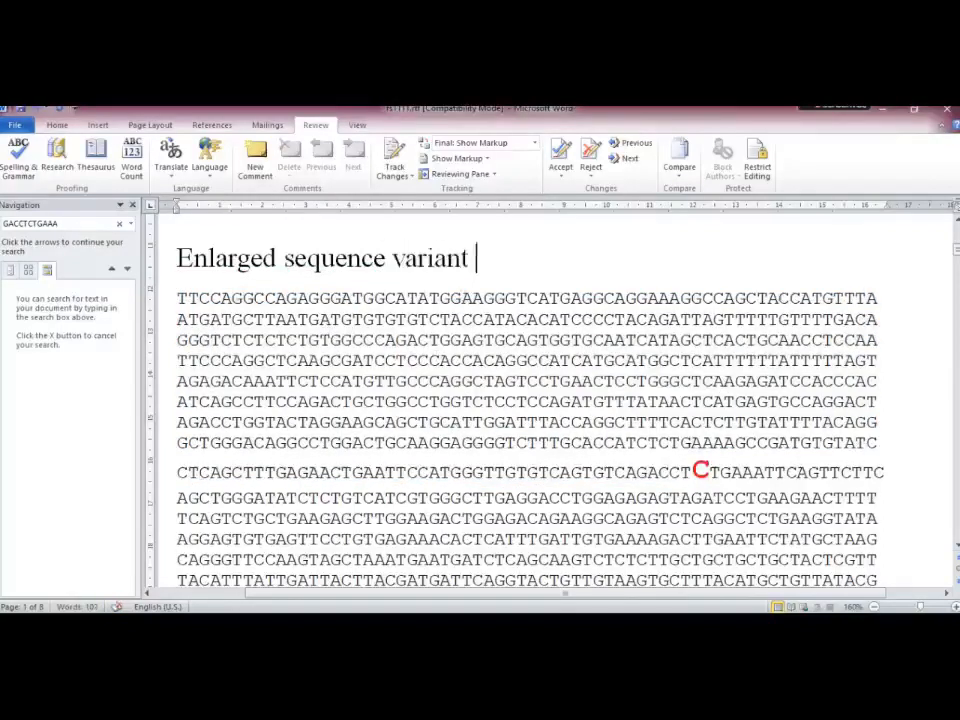
{"action": "type", "text": "(560)"}
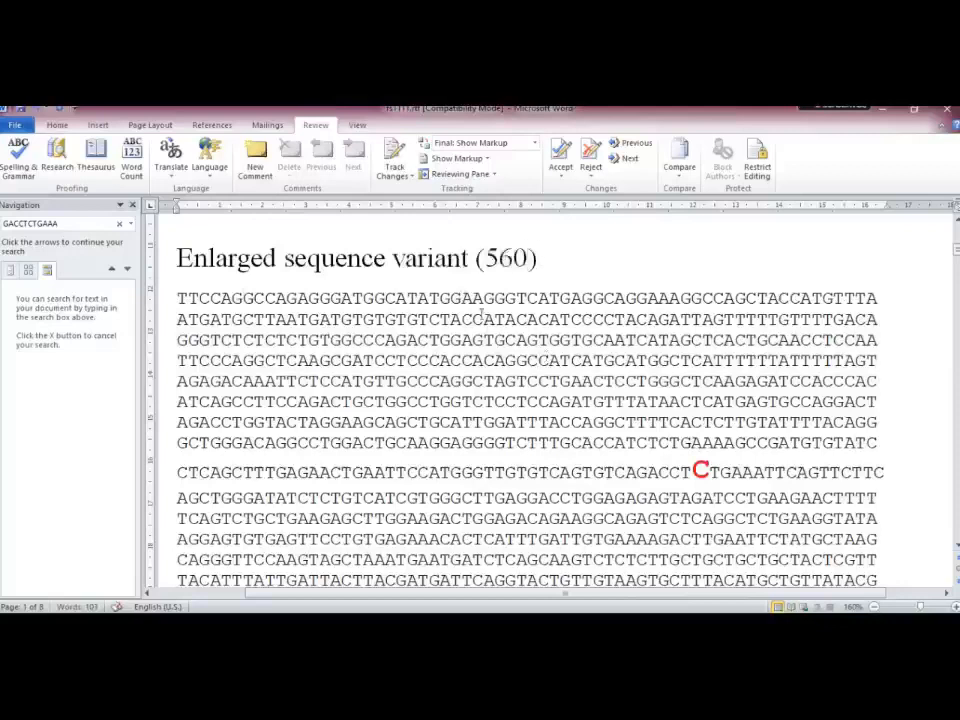
{"action": "left_click_drag", "start_coordinate": [693, 470], "coordinate": [709, 470]}
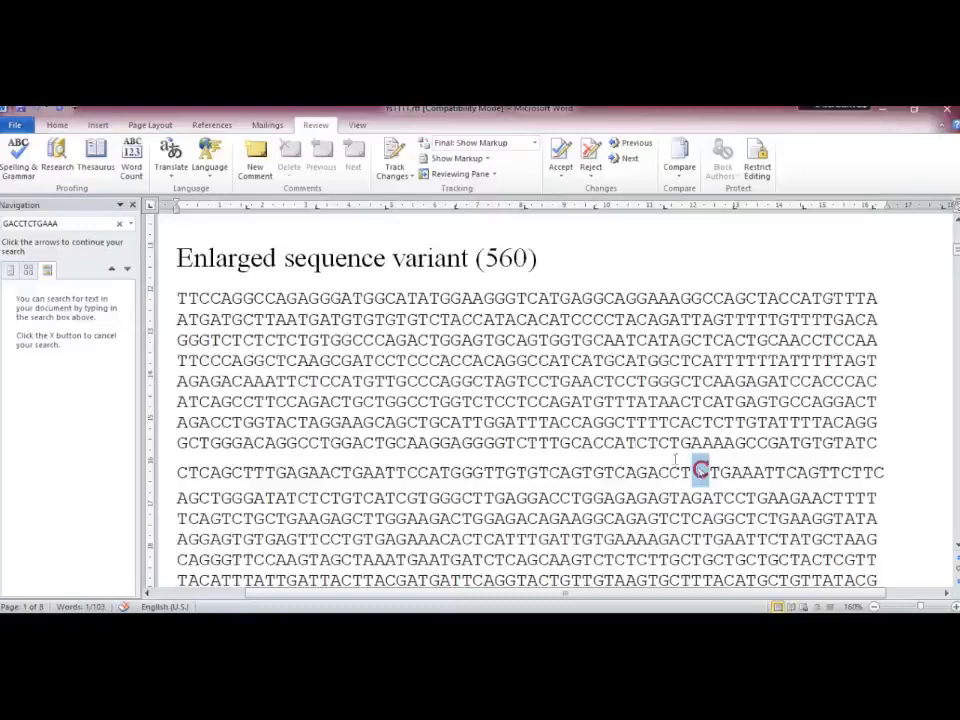
{"action": "left_click_drag", "start_coordinate": [180, 298], "coordinate": [702, 460]}
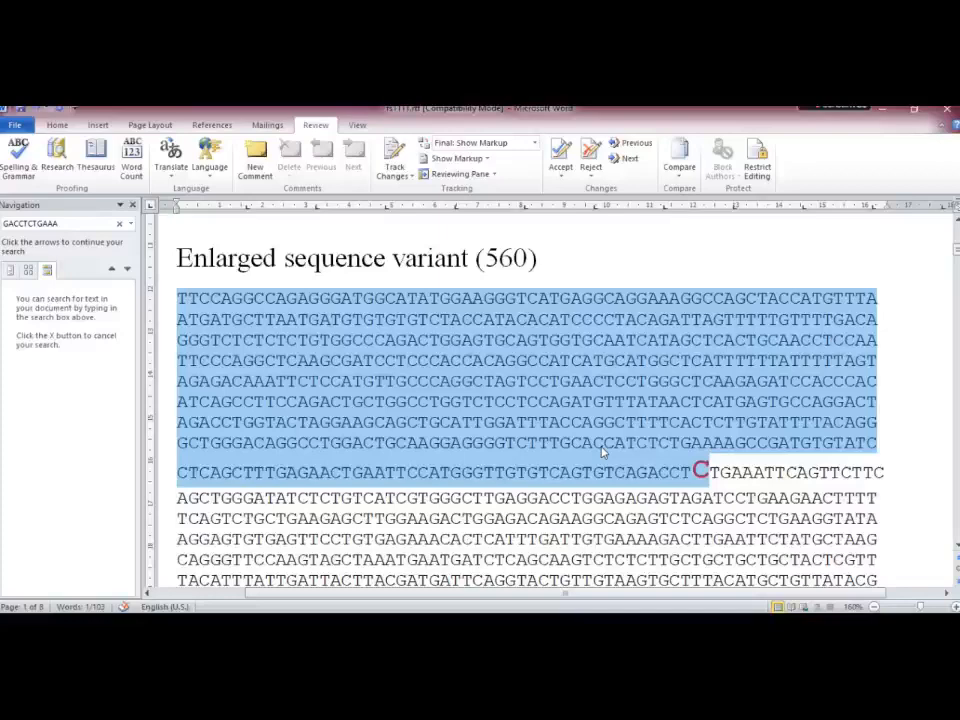
{"action": "left_click", "coordinate": [701, 470]}
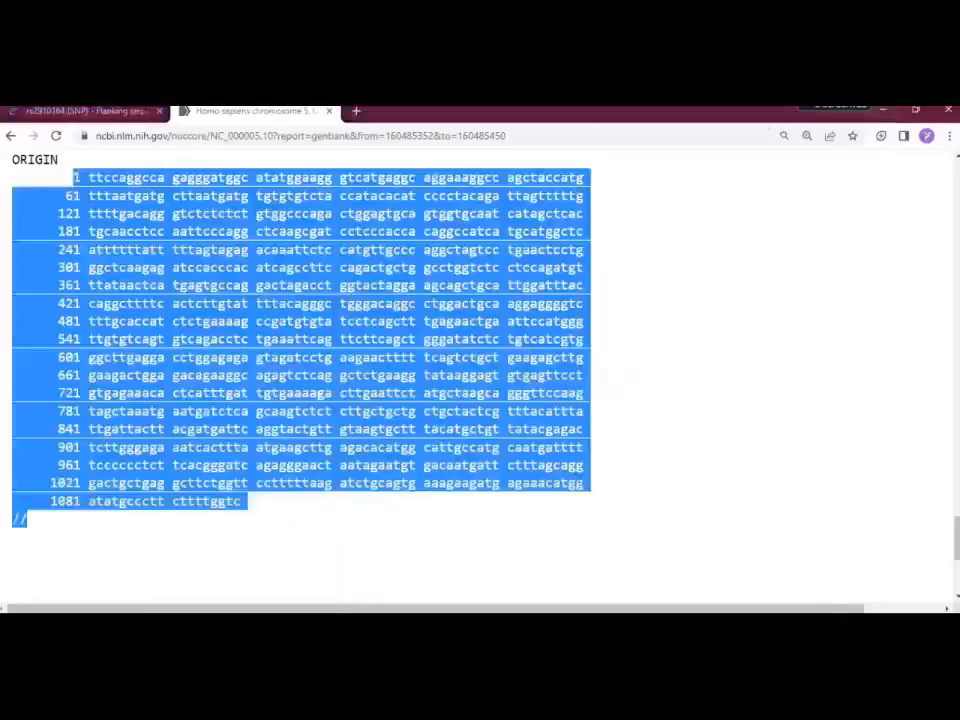
- Switch to the browser, search Google for "primer 1" in a new tab and open the tetra-primer ARMS-PCR primer design page
{"action": "left_click", "coordinate": [358, 111]}
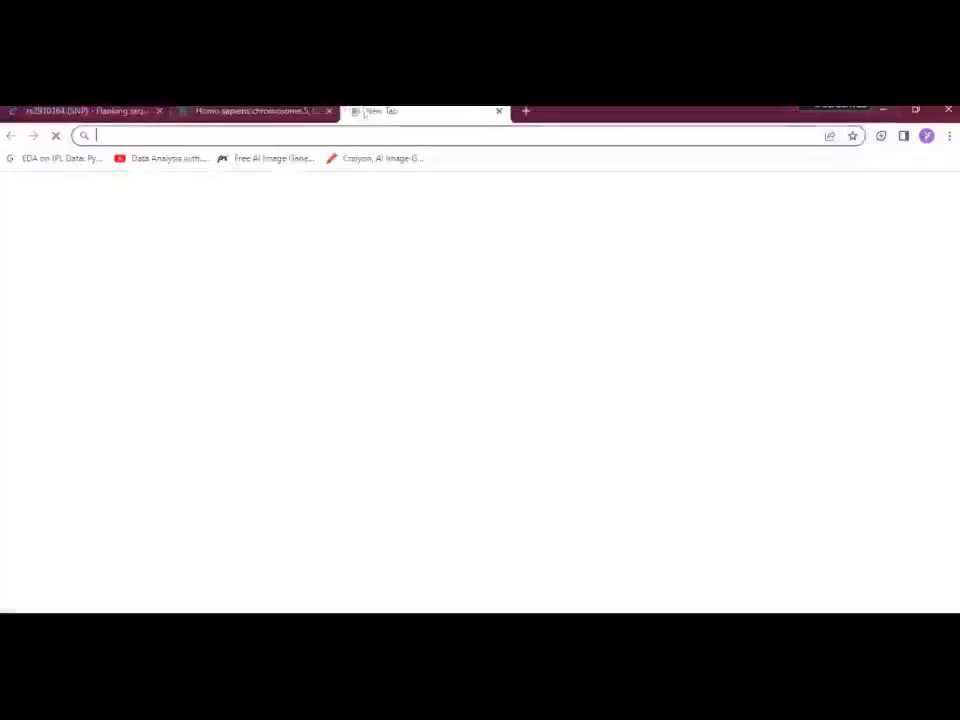
{"action": "left_click", "coordinate": [390, 393]}
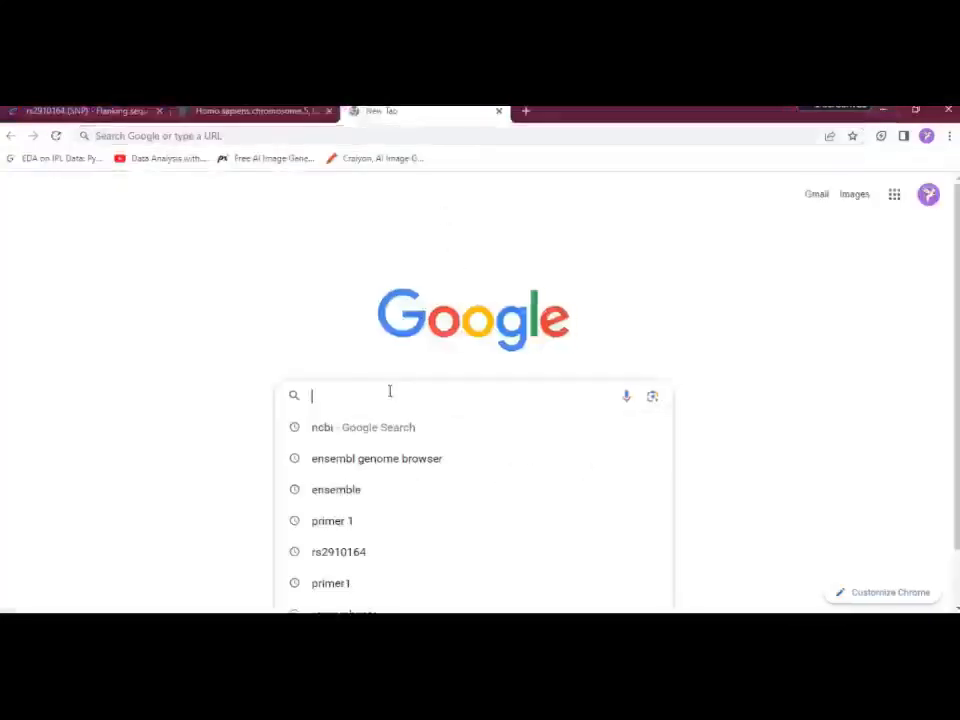
{"action": "type", "text": "pr"}
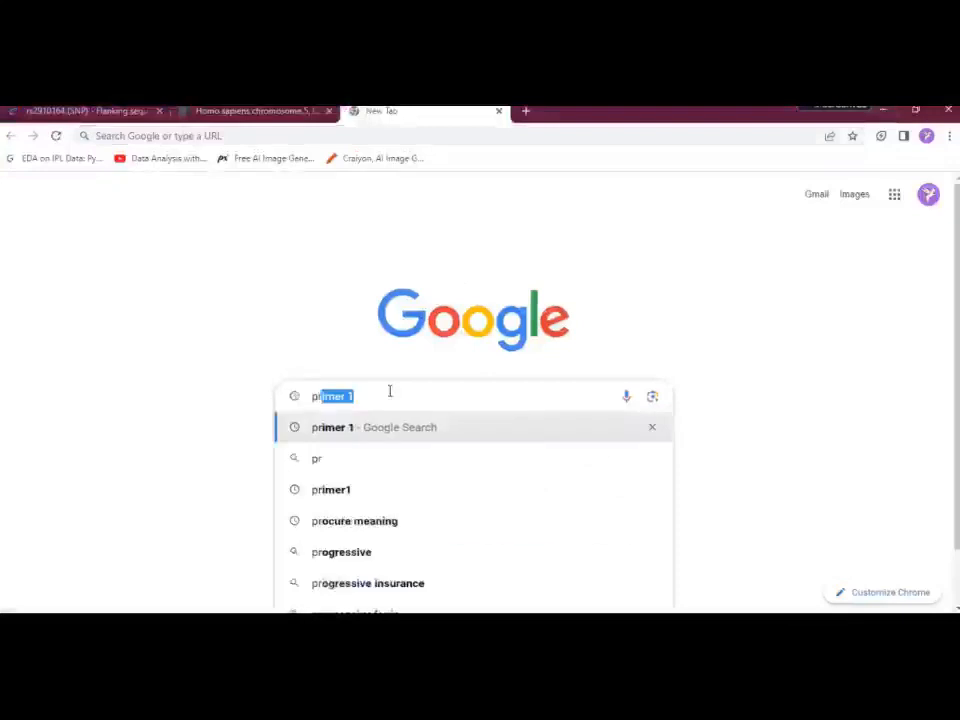
{"action": "type", "text": "imer a"}
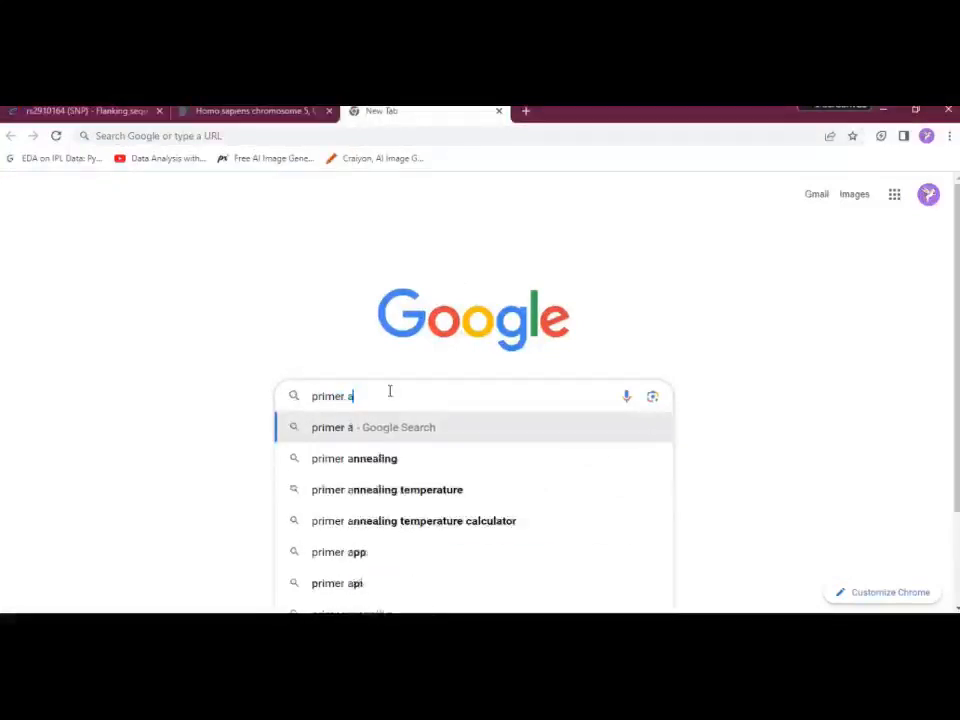
{"action": "key", "text": "BackSpace"}
{"action": "type", "text": "1"}
{"action": "key", "text": "Return"}
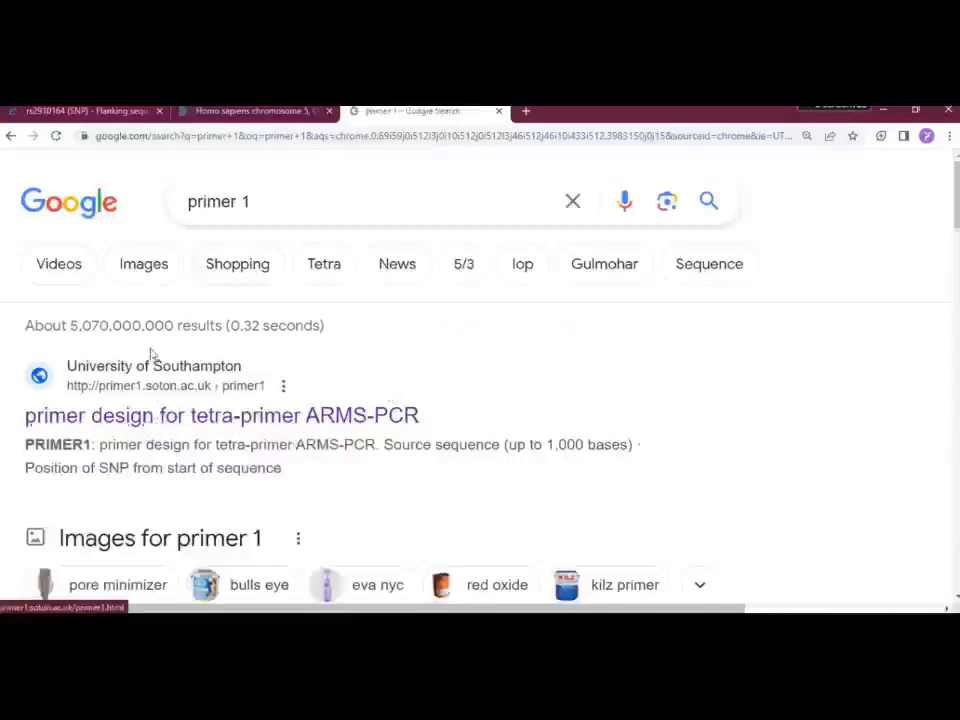
{"action": "left_click", "coordinate": [203, 416]}
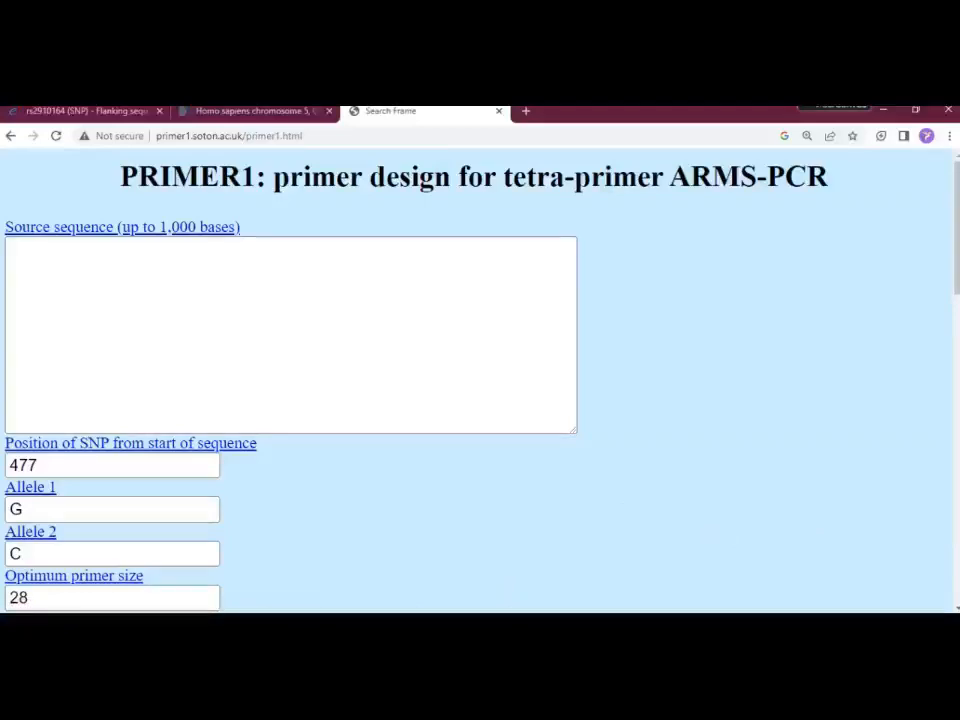
- Switch to rs1111.rtf in Word and copy the whole enlarged sequence, from TTCCAGG to TTTTGGTC
{"action": "mouse_move", "coordinate": [430, 612]}
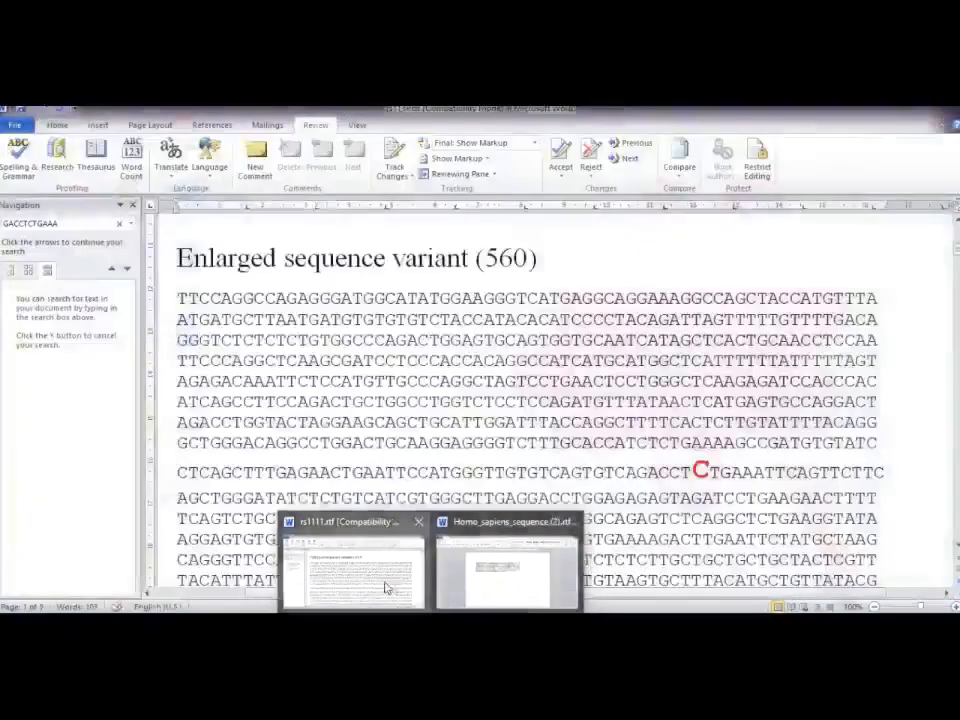
{"action": "left_click", "coordinate": [387, 589]}
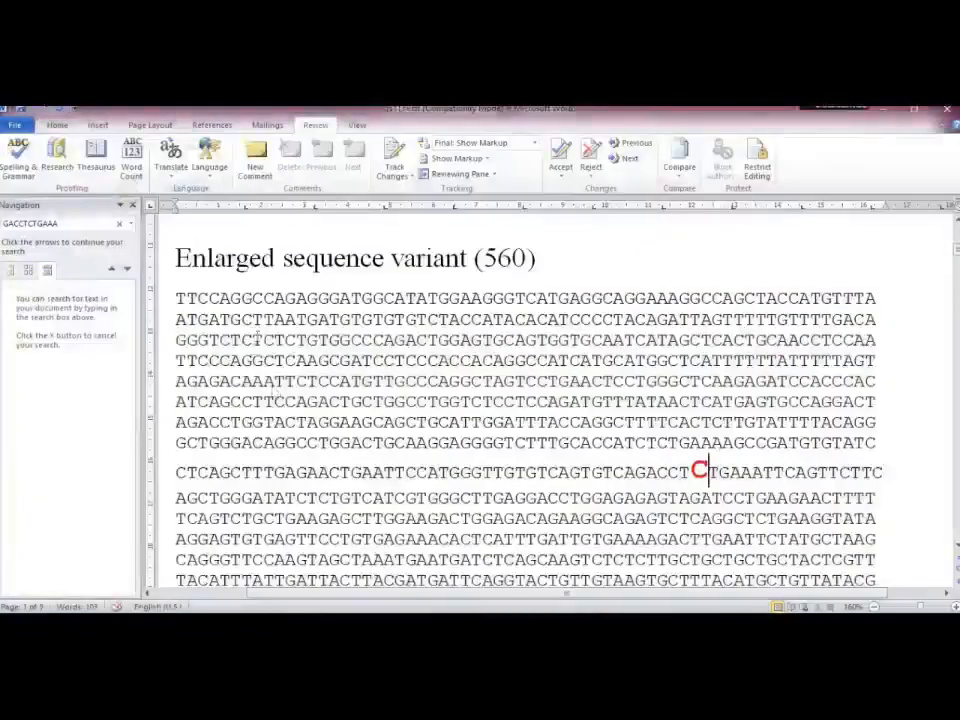
{"action": "left_click_drag", "start_coordinate": [186, 298], "coordinate": [287, 381]}
{"action": "left_click", "coordinate": [197, 319]}
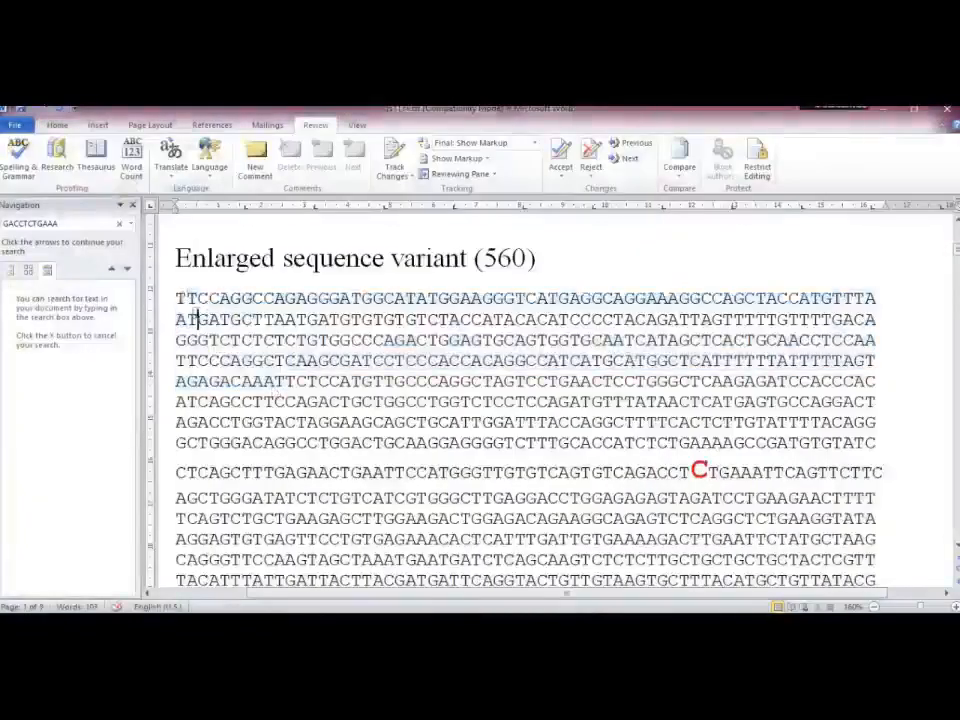
{"action": "left_click_drag", "start_coordinate": [178, 298], "coordinate": [305, 424]}
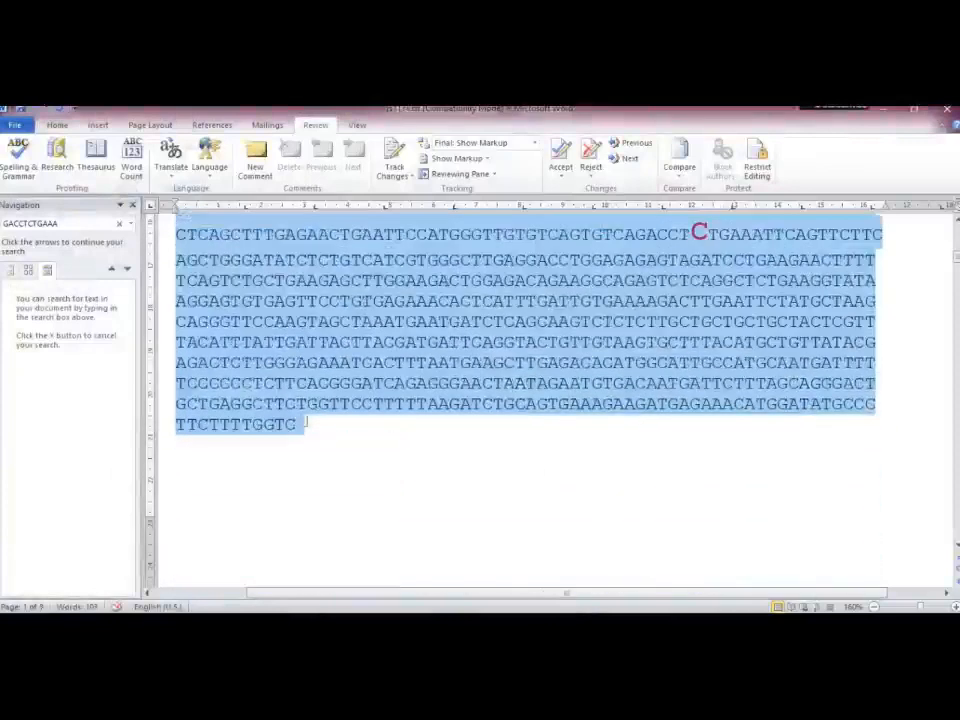
{"action": "right_click", "coordinate": [350, 355]}
{"action": "left_click", "coordinate": [390, 377]}
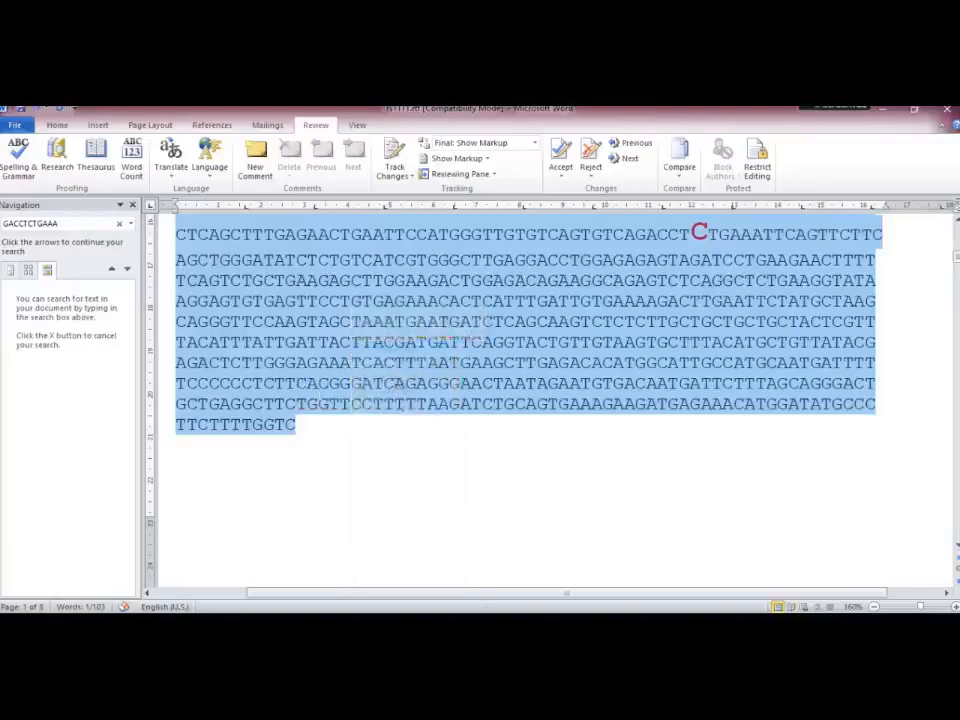
- Return to the PRIMER1 page in the browser and paste the copied sequence as the source sequence
{"action": "key", "text": "alt+Tab"}
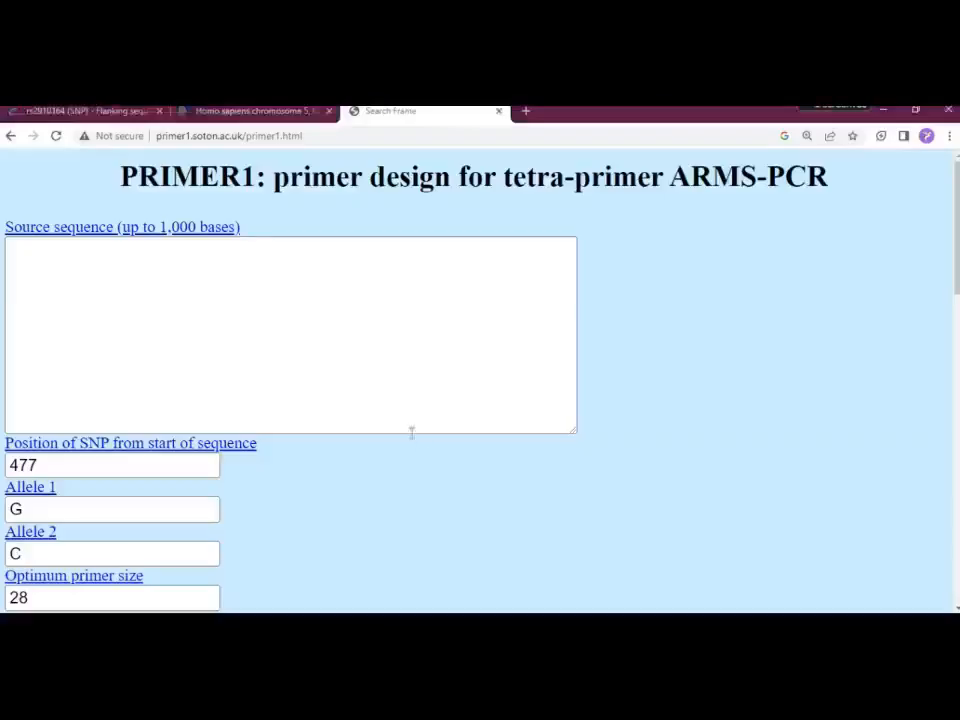
{"action": "left_click", "coordinate": [126, 300]}
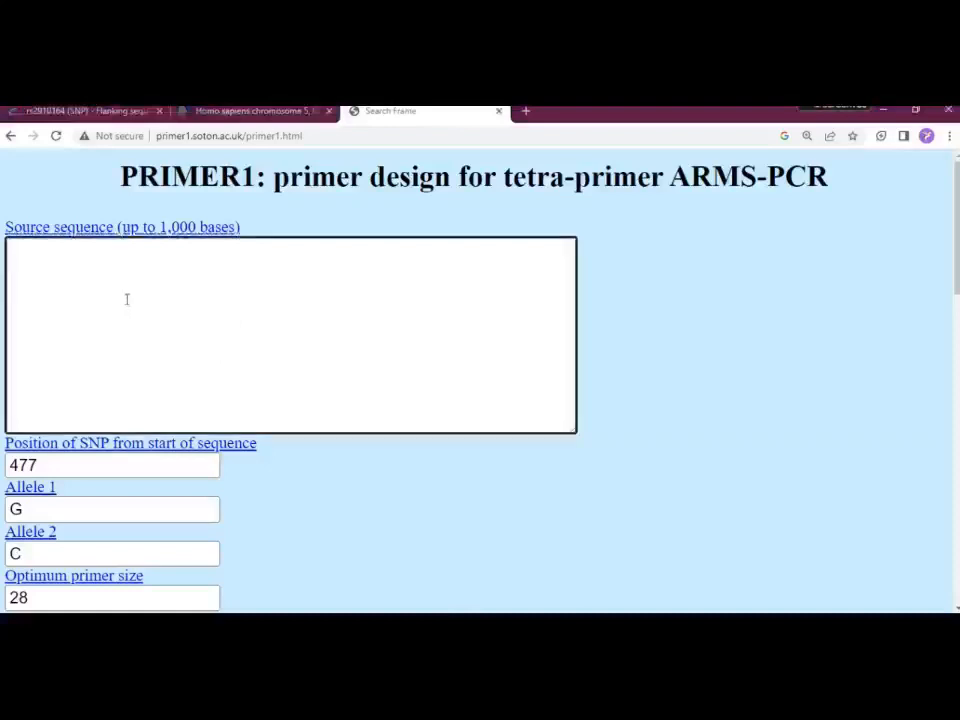
{"action": "key", "text": "ctrl+v"}
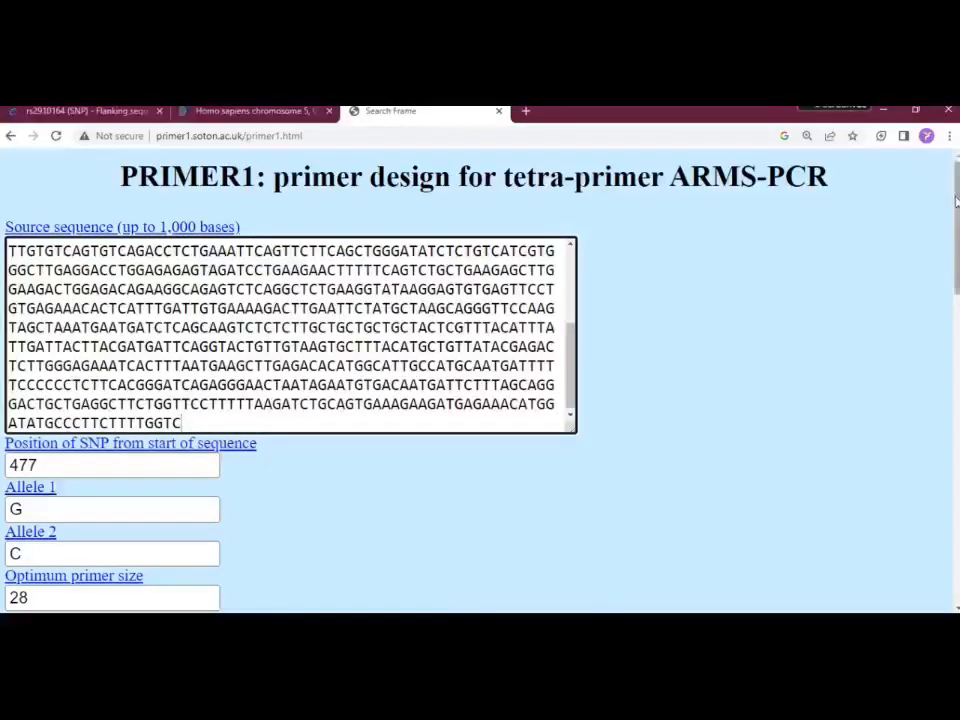
{"action": "scroll", "coordinate": [510, 394], "scroll_direction": "down", "scroll_amount": 1}
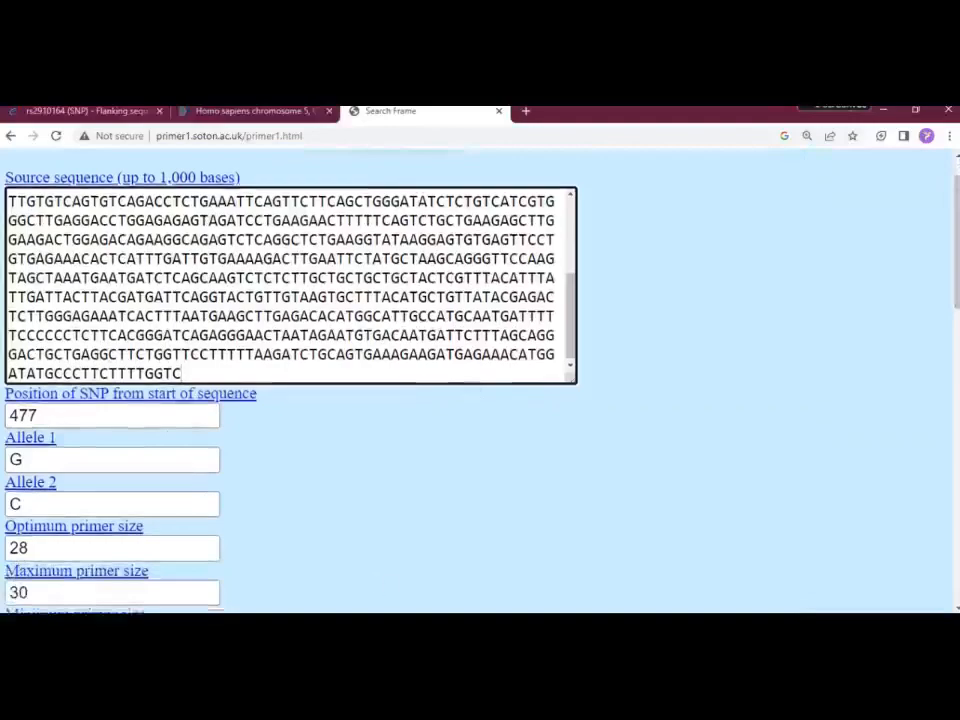
- Switch to rs1111.rtf in Word and look up the variant position in the enlarged sequence heading
{"action": "mouse_move", "coordinate": [430, 612]}
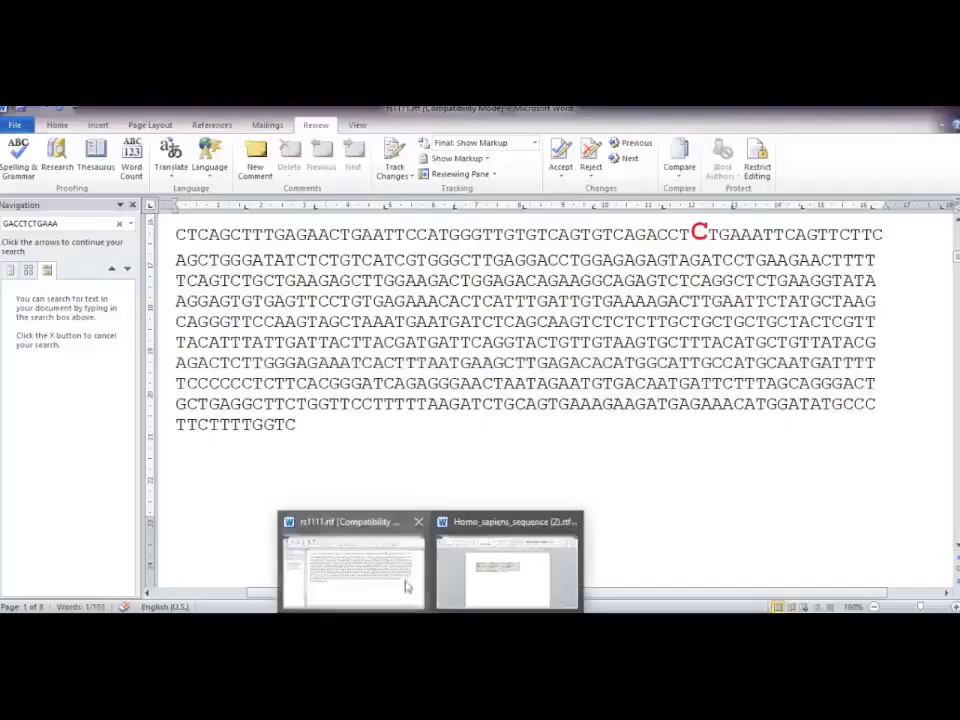
{"action": "left_click", "coordinate": [407, 583]}
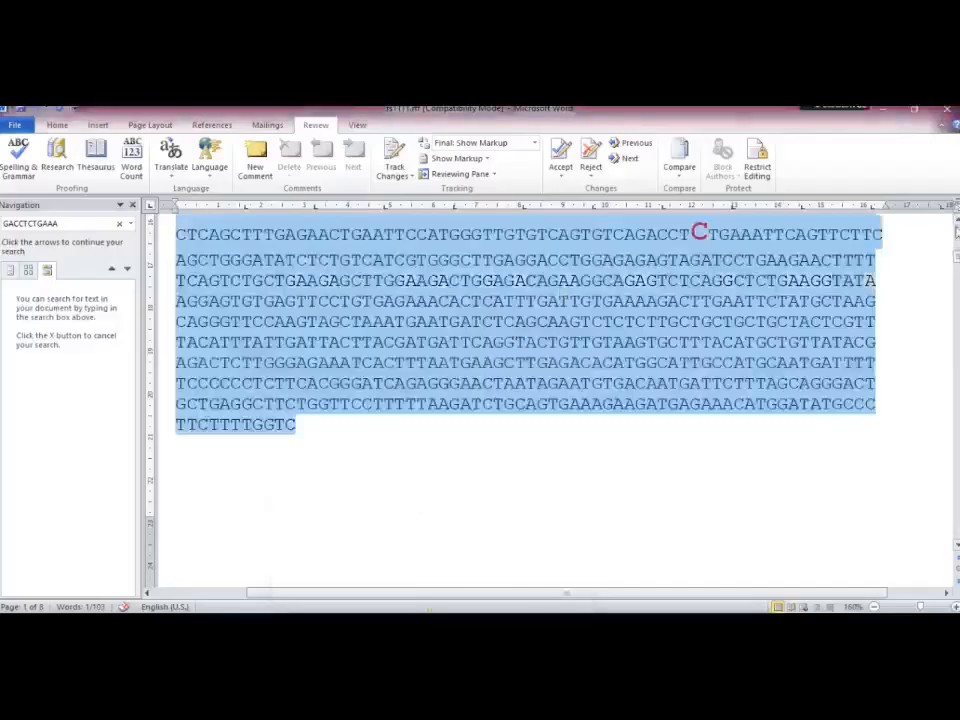
{"action": "left_click", "coordinate": [957, 220]}
{"action": "left_click", "coordinate": [957, 220]}
{"action": "left_click", "coordinate": [957, 220]}
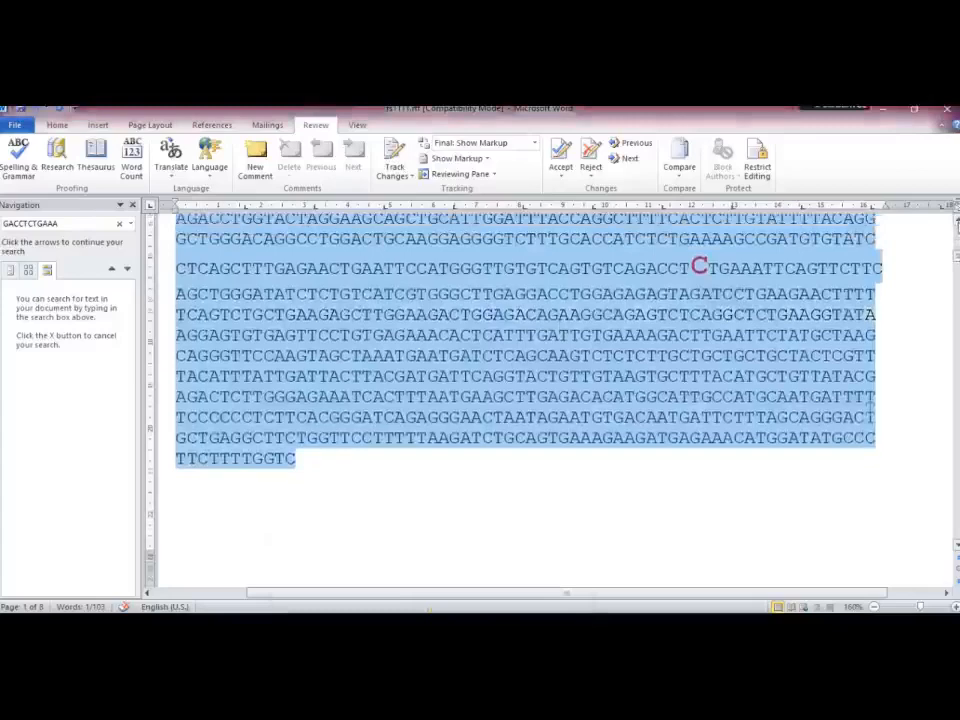
{"action": "left_click", "coordinate": [957, 221]}
{"action": "left_click", "coordinate": [957, 221]}
{"action": "left_click", "coordinate": [957, 221]}
{"action": "left_click", "coordinate": [957, 221]}
{"action": "left_click", "coordinate": [957, 222]}
{"action": "left_click", "coordinate": [957, 222]}
{"action": "left_click", "coordinate": [957, 222]}
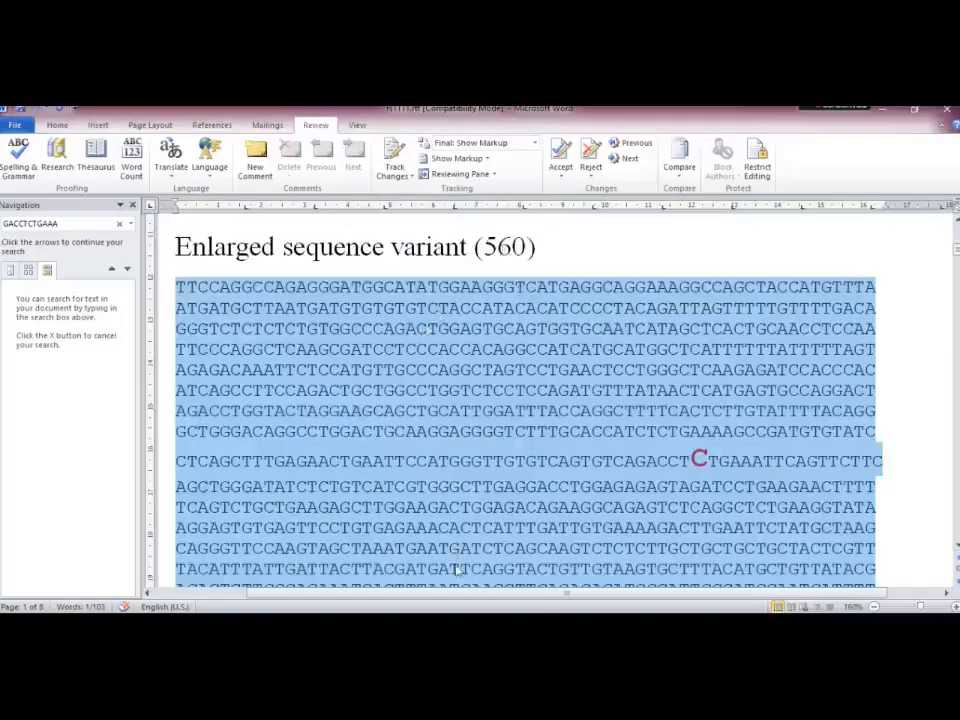
- Return to the PRIMER1 page in the browser and set the SNP position from the start of the sequence to 560
{"action": "left_click", "coordinate": [446, 623]}
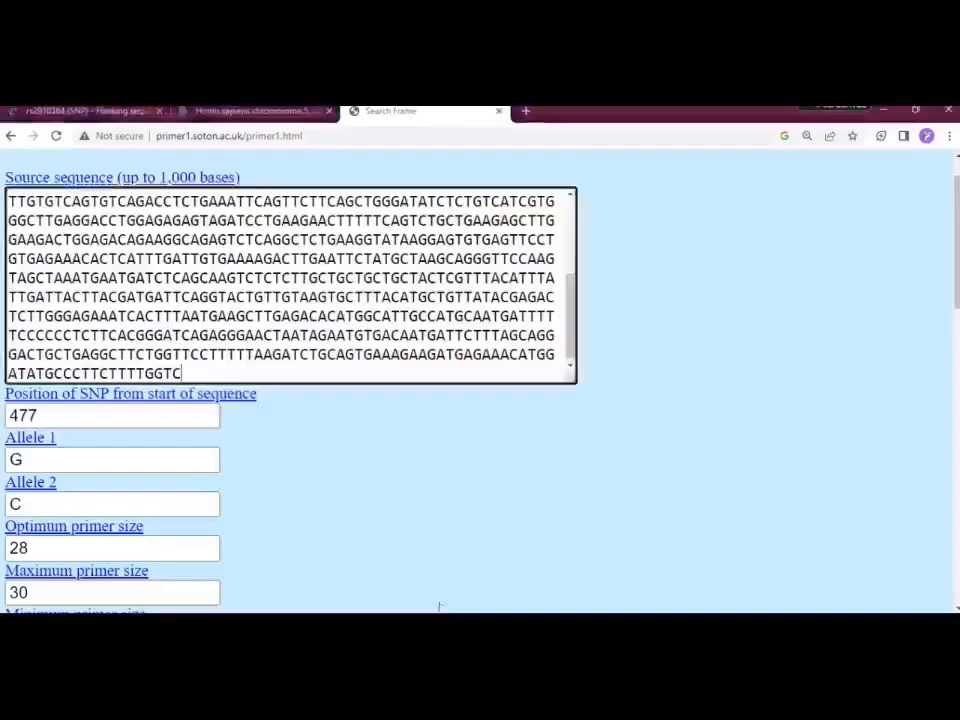
{"action": "left_click", "coordinate": [52, 416]}
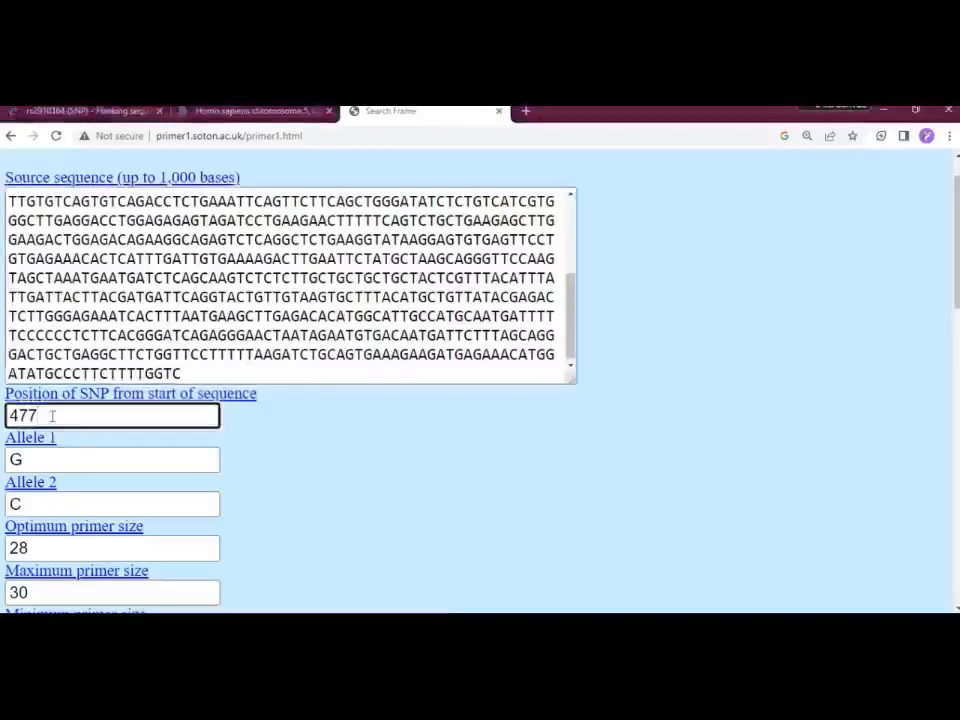
{"action": "key", "text": "BackSpace"}
{"action": "key", "text": "BackSpace"}
{"action": "key", "text": "BackSpace"}
{"action": "type", "text": "560"}
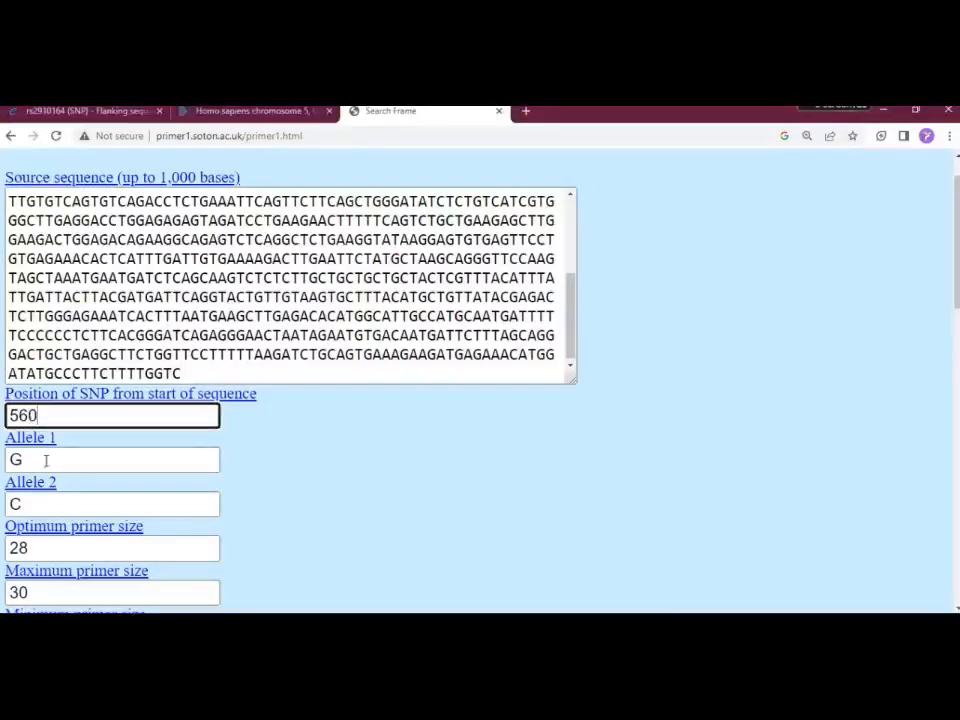
- Set allele 1 to C and allele 2 to G for the SNP
{"action": "left_click", "coordinate": [45, 460]}
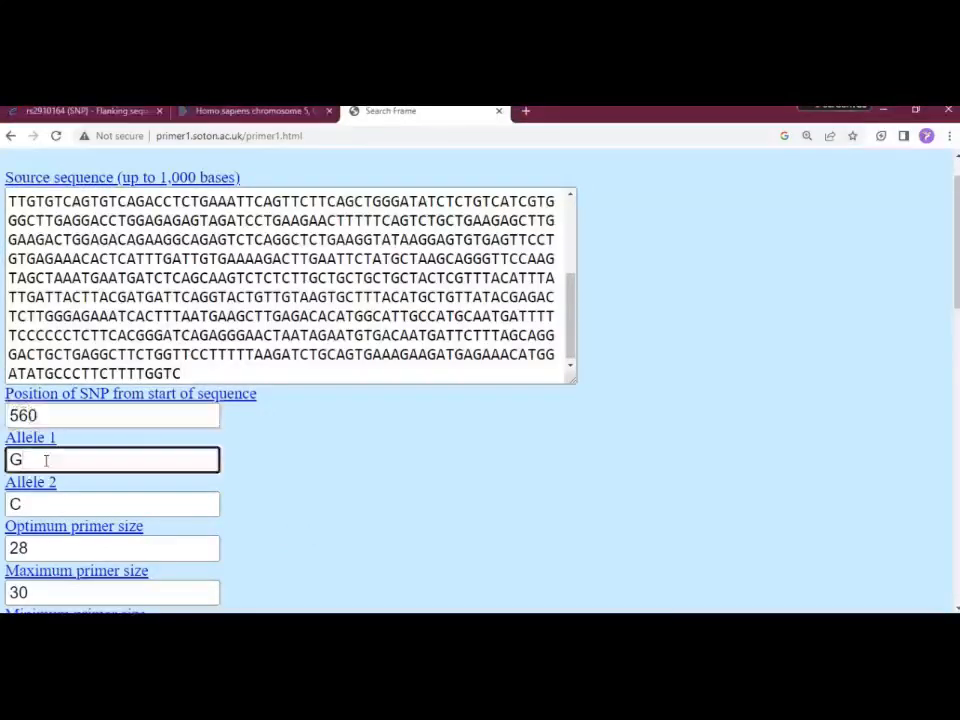
{"action": "key", "text": "BackSpace"}
{"action": "type", "text": "C"}
{"action": "left_click", "coordinate": [34, 504]}
{"action": "key", "text": "BackSpace"}
{"action": "type", "text": "G"}
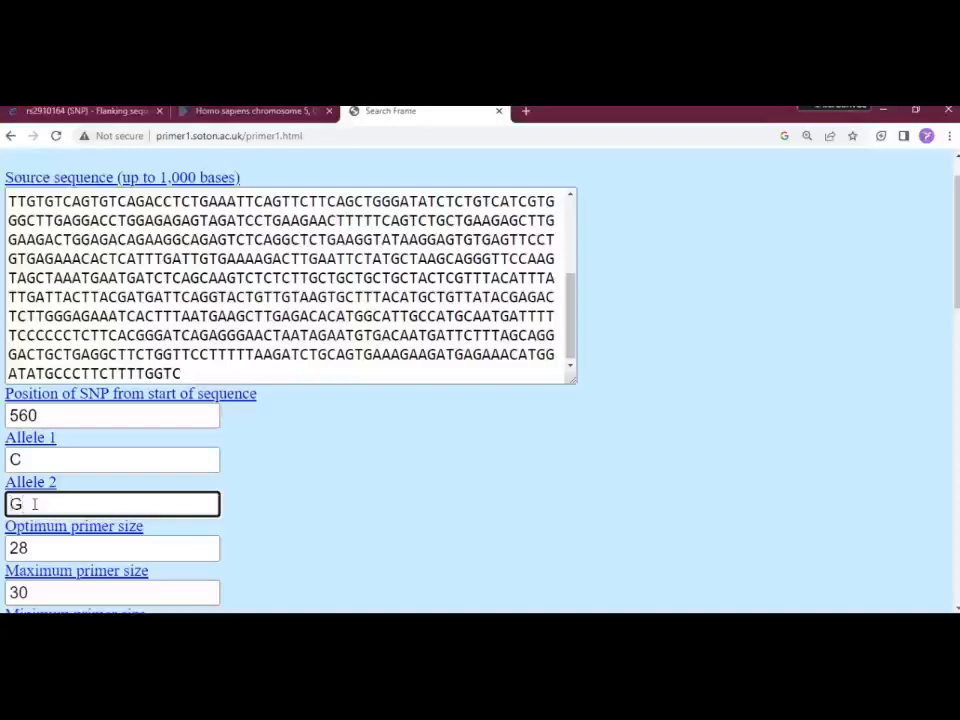
- Set the minimum primer size to 21
{"action": "left_click_drag", "start_coordinate": [957, 229], "coordinate": [958, 252]}
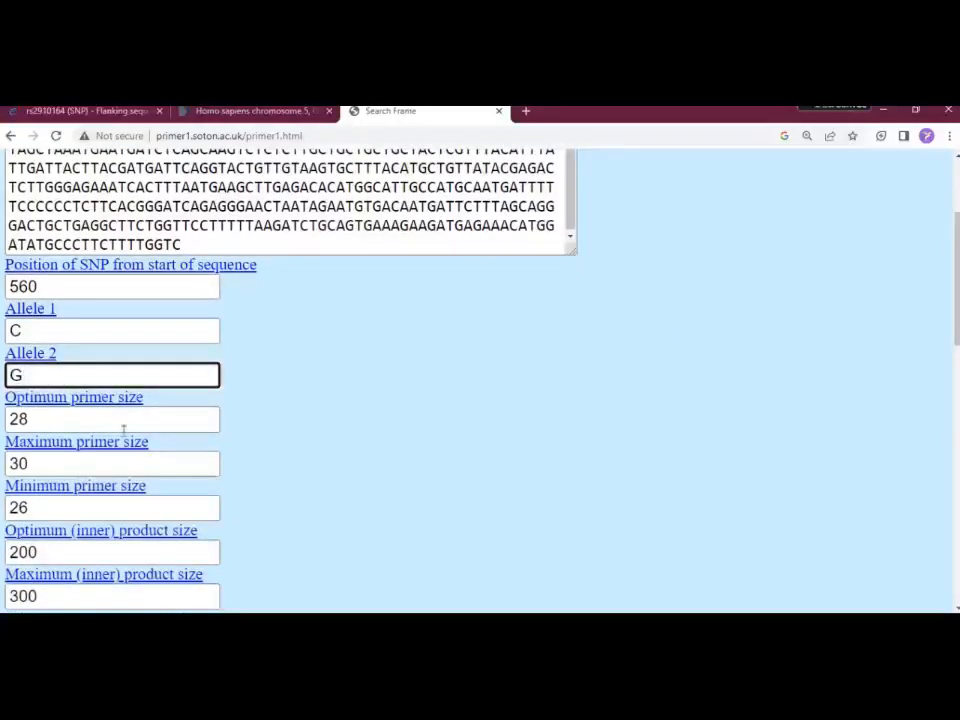
{"action": "left_click", "coordinate": [38, 463]}
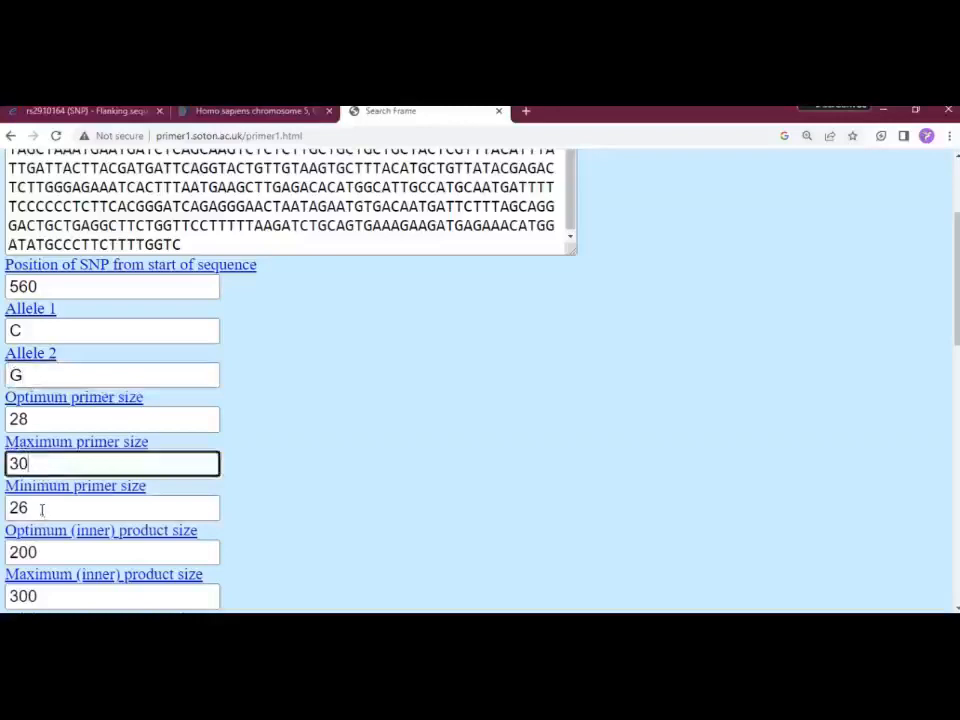
{"action": "left_click", "coordinate": [42, 511]}
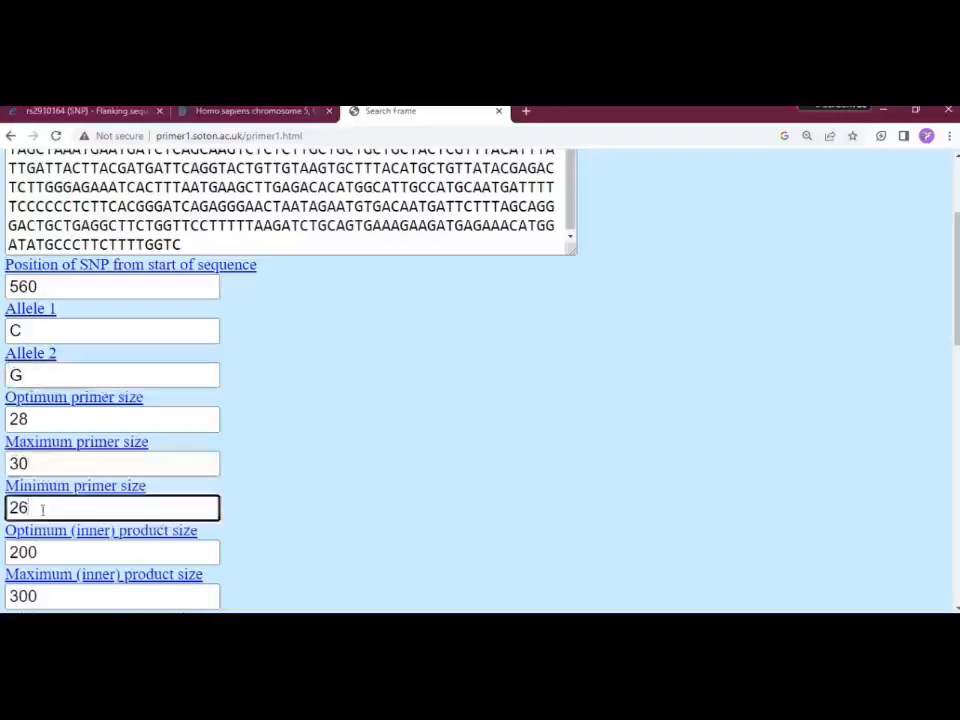
{"action": "key", "text": "BackSpace"}
{"action": "type", "text": "1"}
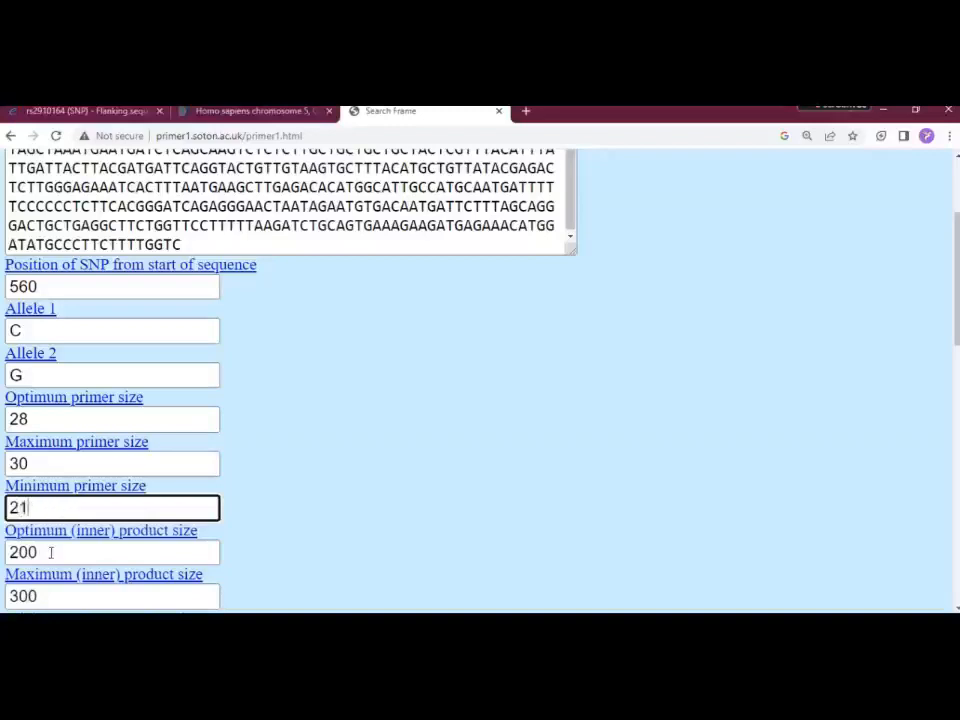
- Set the maximum (inner) product size to 450
{"action": "left_click", "coordinate": [50, 552]}
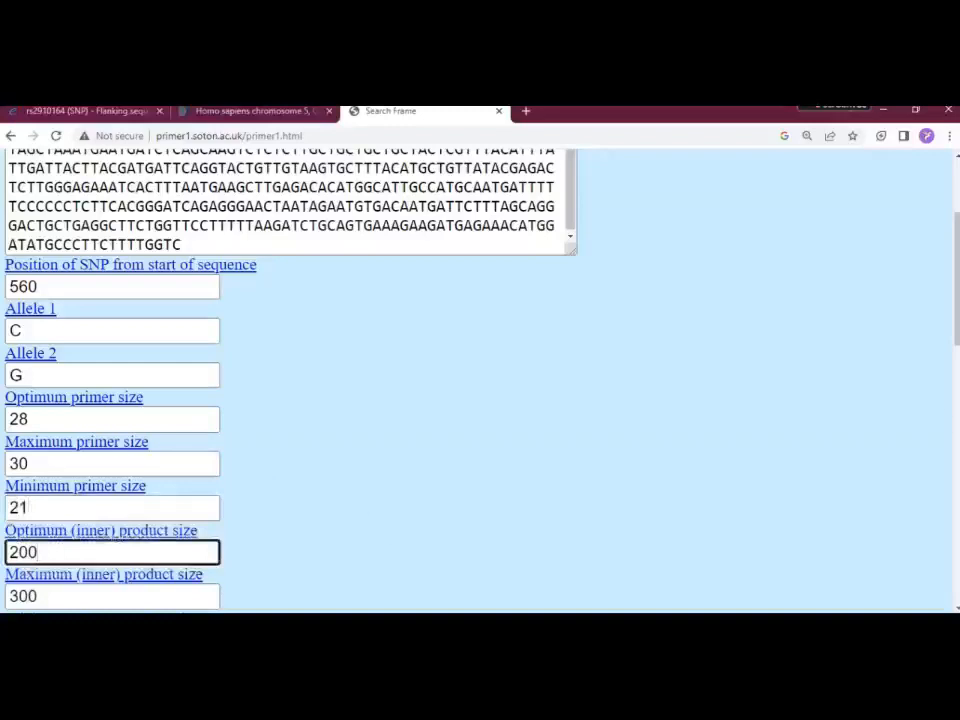
{"action": "scroll", "coordinate": [480, 380], "scroll_direction": "down", "scroll_amount": 4}
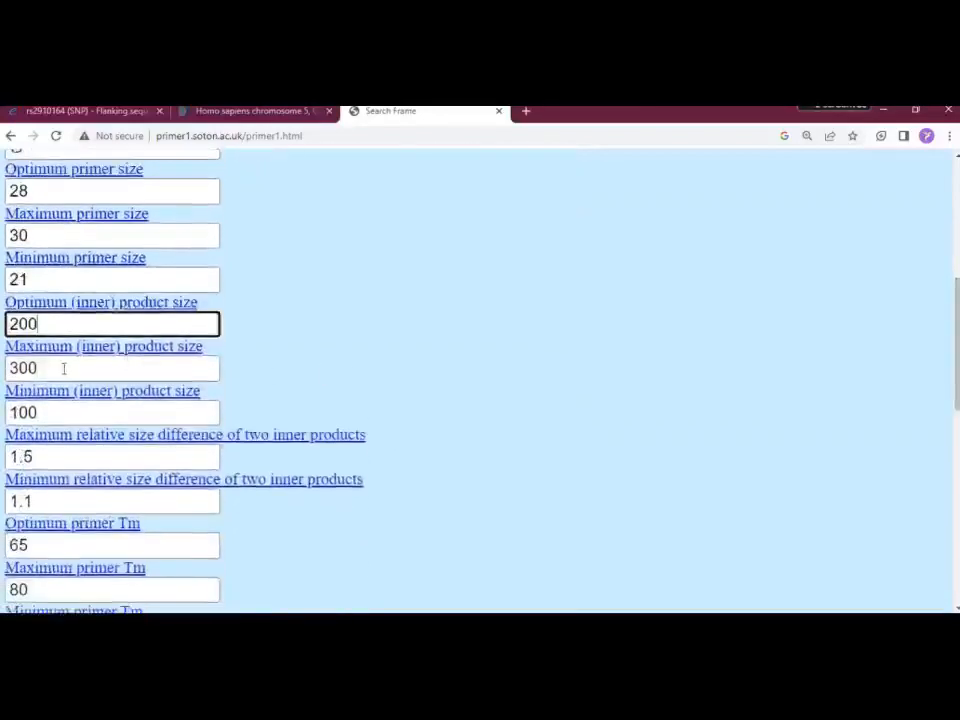
{"action": "left_click", "coordinate": [64, 368]}
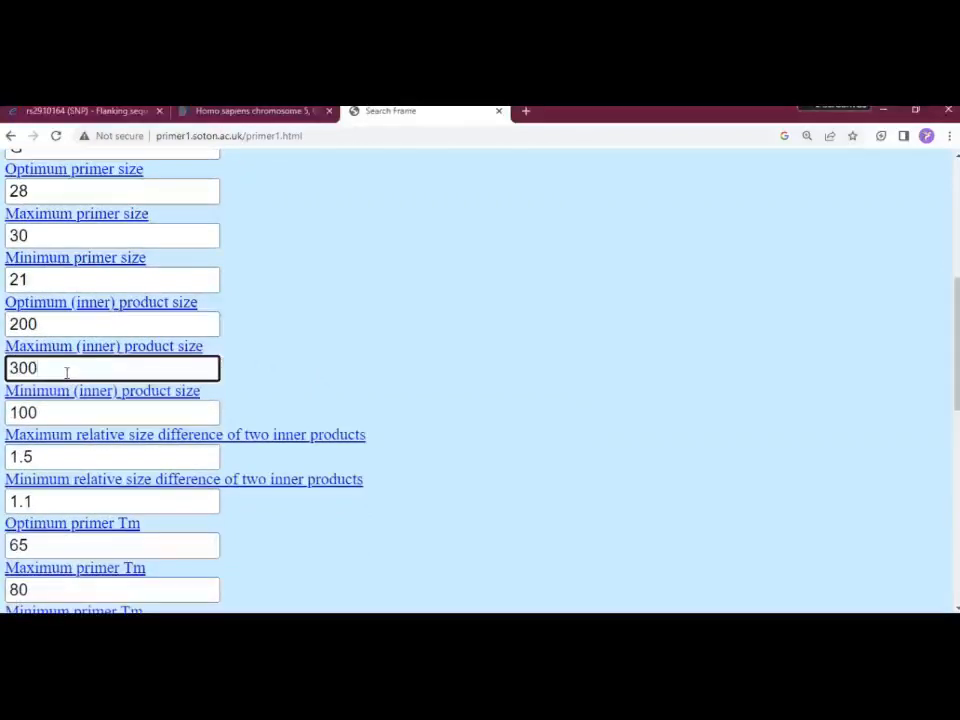
{"action": "key", "text": "BackSpace"}
{"action": "key", "text": "BackSpace"}
{"action": "key", "text": "BackSpace"}
{"action": "type", "text": "450"}
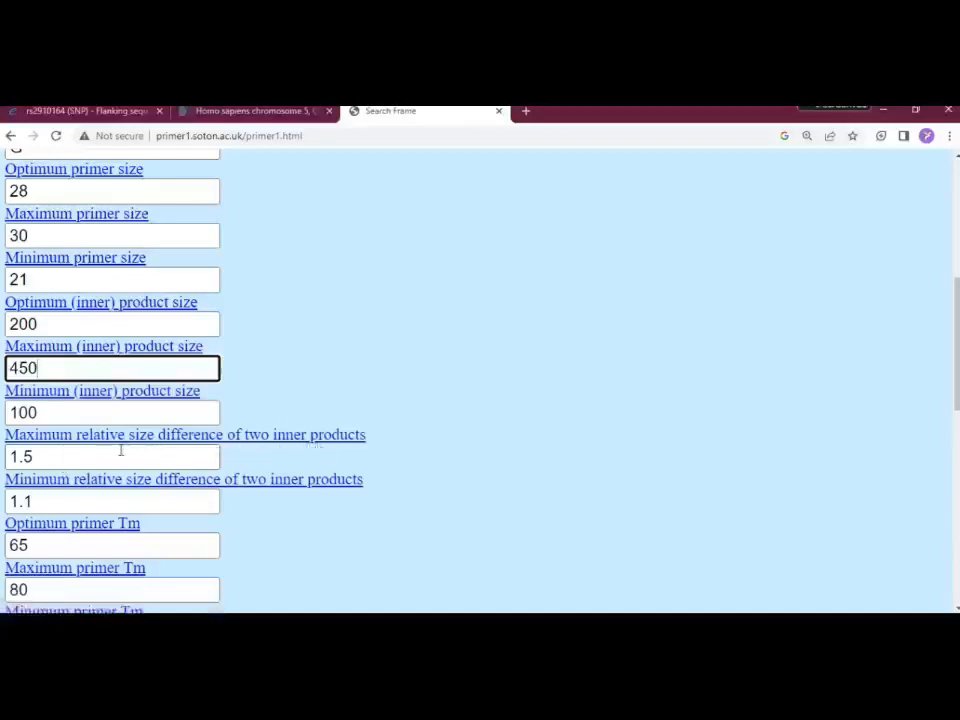
- Set the maximum relative size difference of the two inner products to 1.8
{"action": "left_click", "coordinate": [43, 458]}
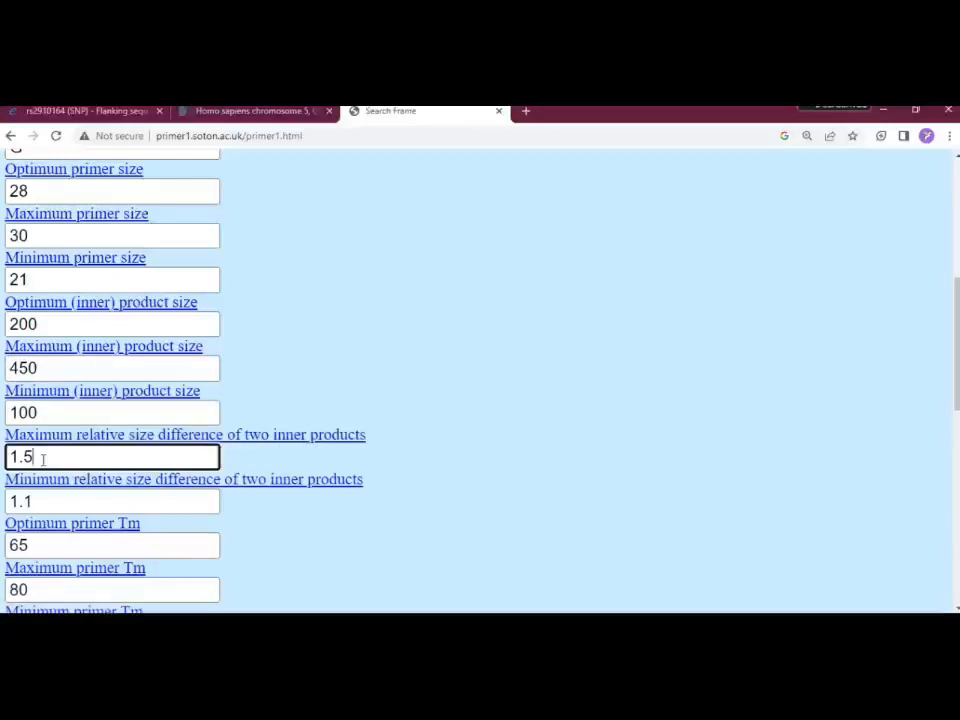
{"action": "key", "text": "BackSpace"}
{"action": "type", "text": "8"}
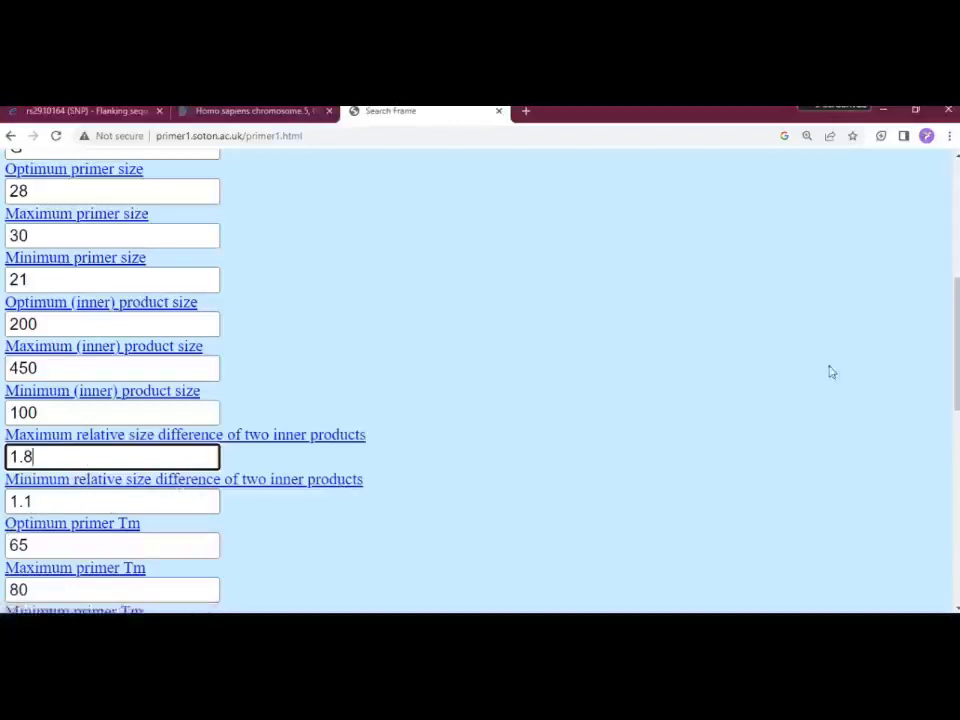
- Run the primer picking with the remaining parameters left at their defaults
{"action": "left_click_drag", "start_coordinate": [957, 321], "coordinate": [957, 385]}
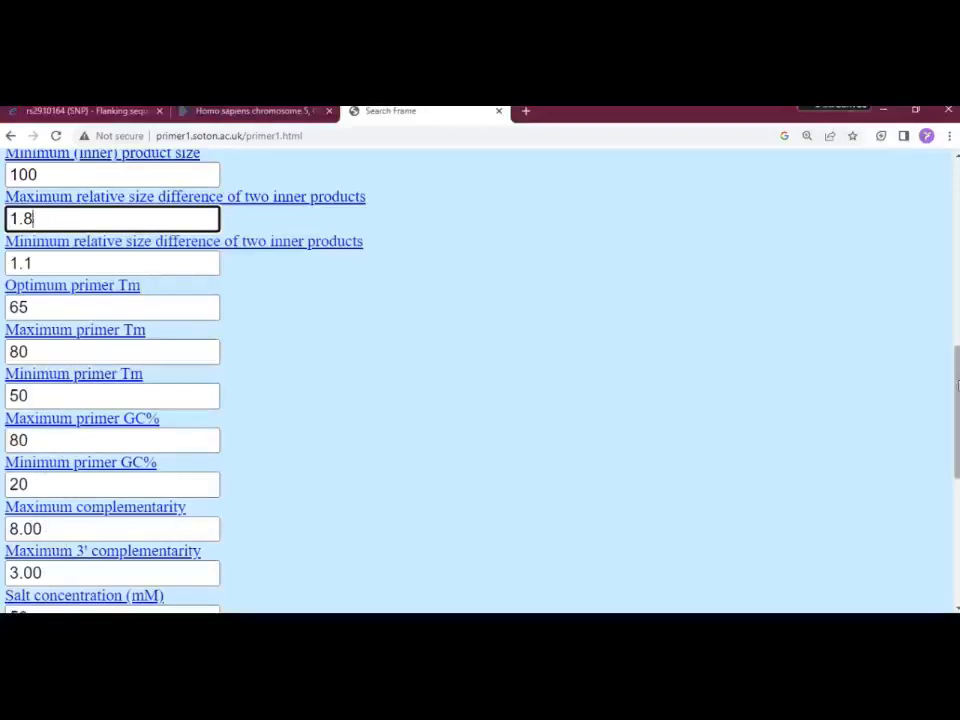
{"action": "scroll", "coordinate": [480, 380], "scroll_direction": "down", "scroll_amount": 3}
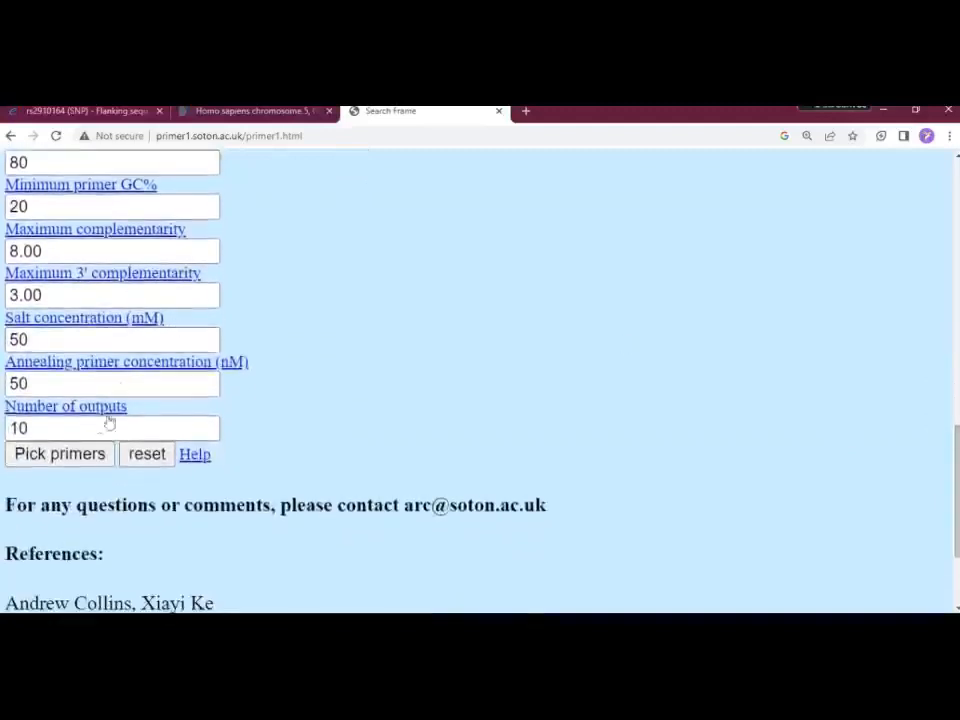
{"action": "left_click", "coordinate": [64, 455]}
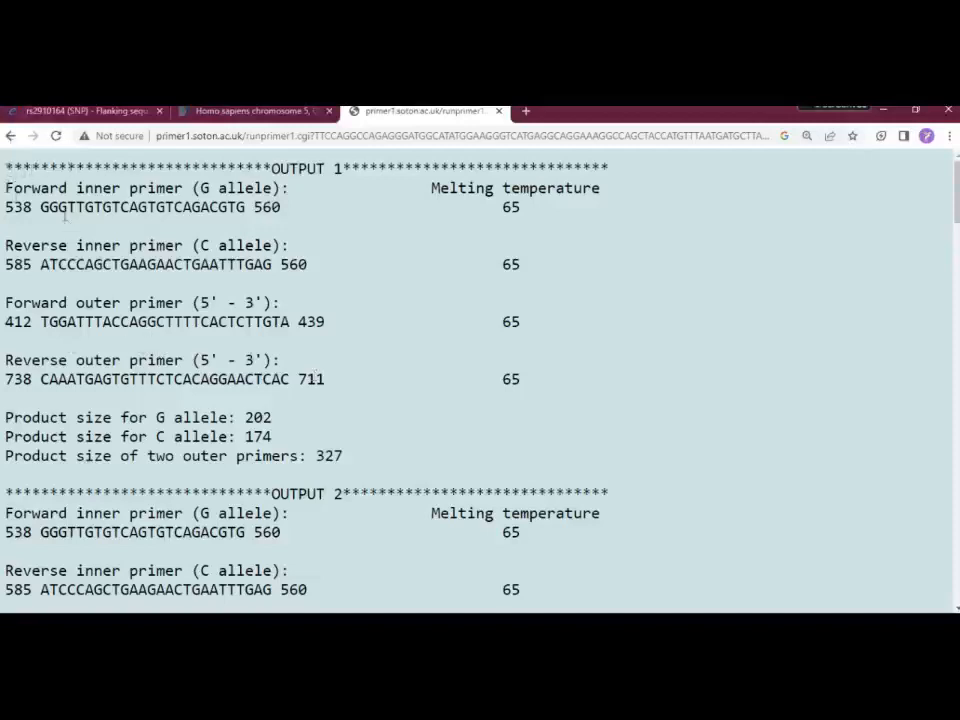
- Examine the first primer outputs and compare their product sizes for the G allele, C allele and outer primers
{"action": "left_click_drag", "start_coordinate": [42, 168], "coordinate": [505, 166]}
{"action": "left_click_drag", "start_coordinate": [255, 493], "coordinate": [428, 485]}
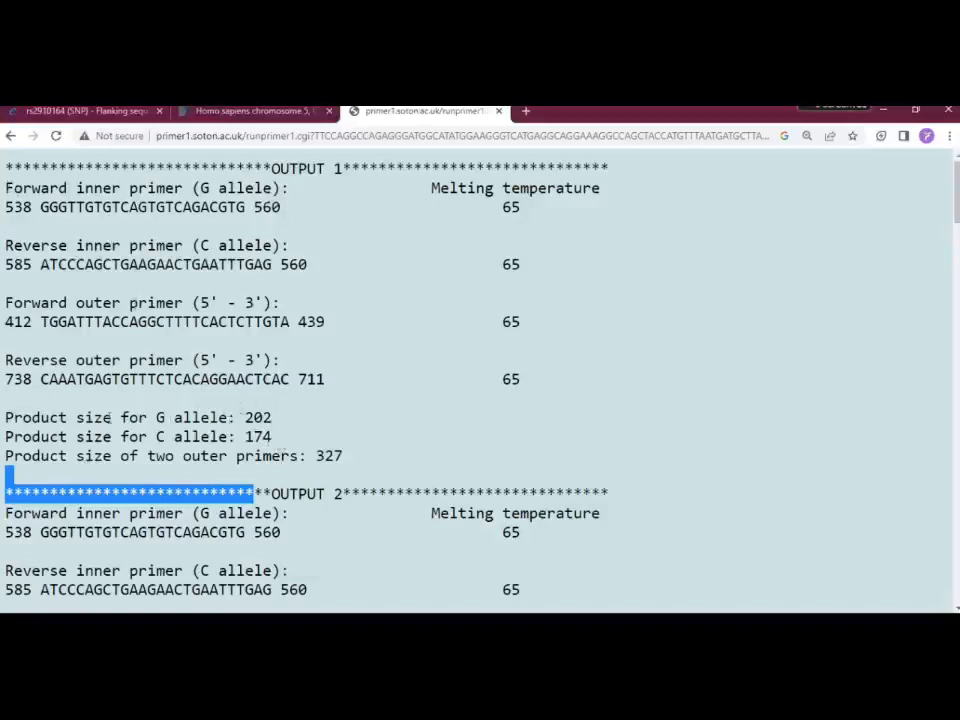
{"action": "left_click_drag", "start_coordinate": [14, 418], "coordinate": [345, 457]}
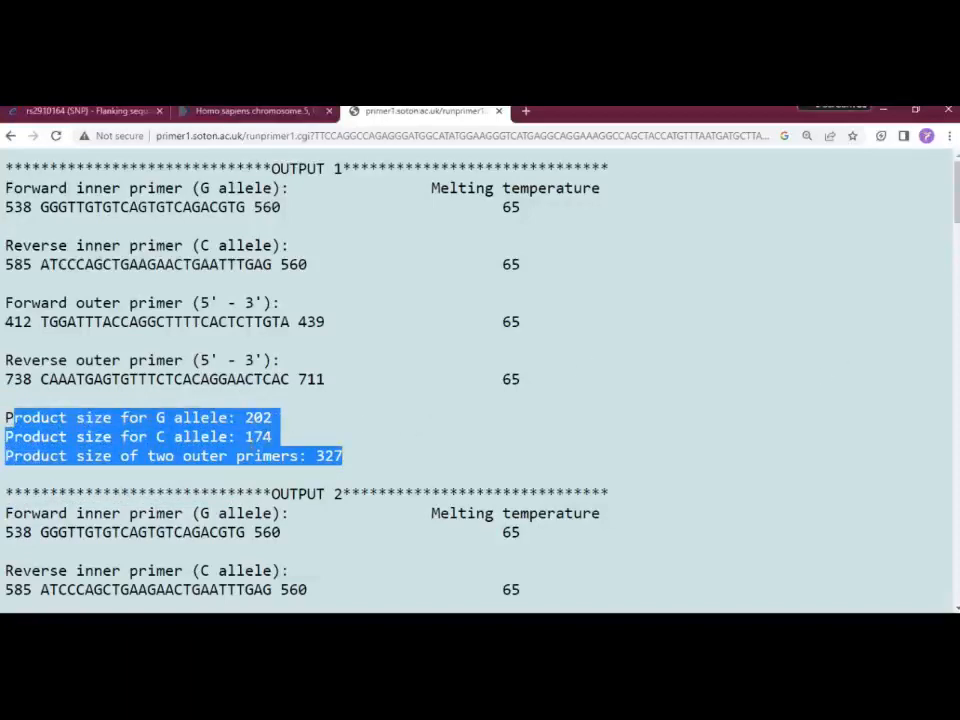
{"action": "scroll", "coordinate": [955, 245], "scroll_direction": "down", "scroll_amount": 3}
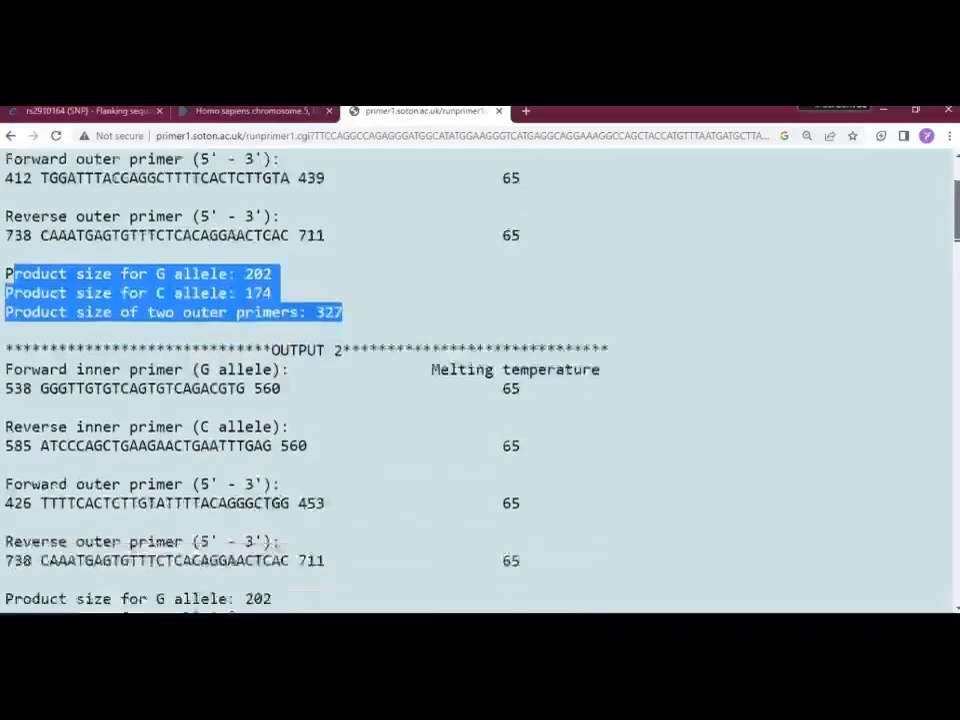
{"action": "scroll", "coordinate": [480, 380], "scroll_direction": "down", "scroll_amount": 1}
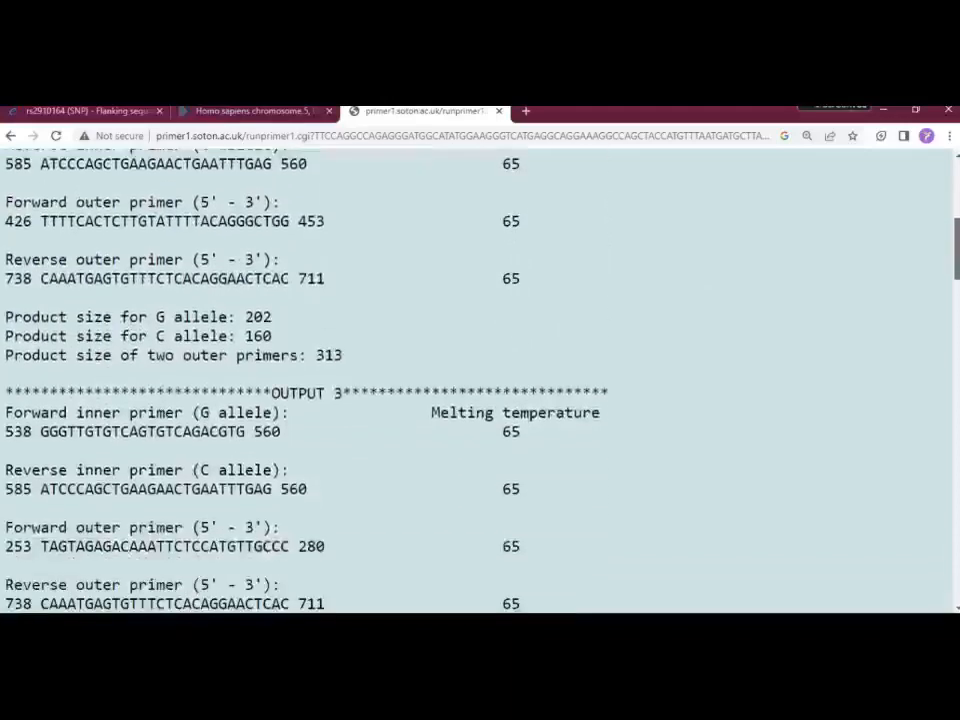
{"action": "scroll", "coordinate": [480, 380], "scroll_direction": "down", "scroll_amount": 3}
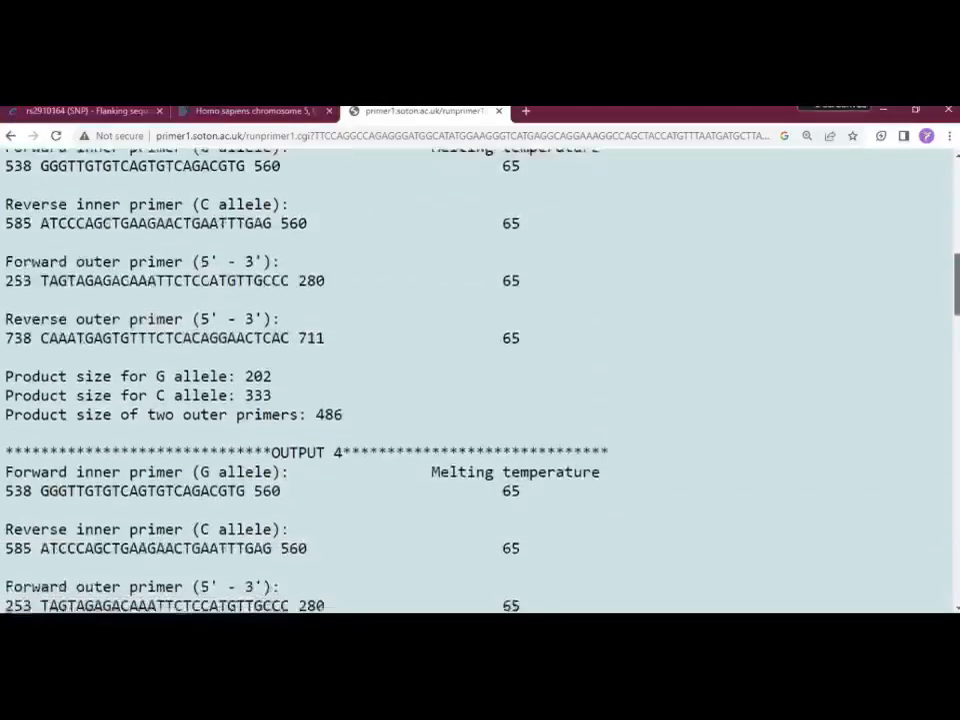
{"action": "scroll", "coordinate": [480, 380], "scroll_direction": "down", "scroll_amount": 1}
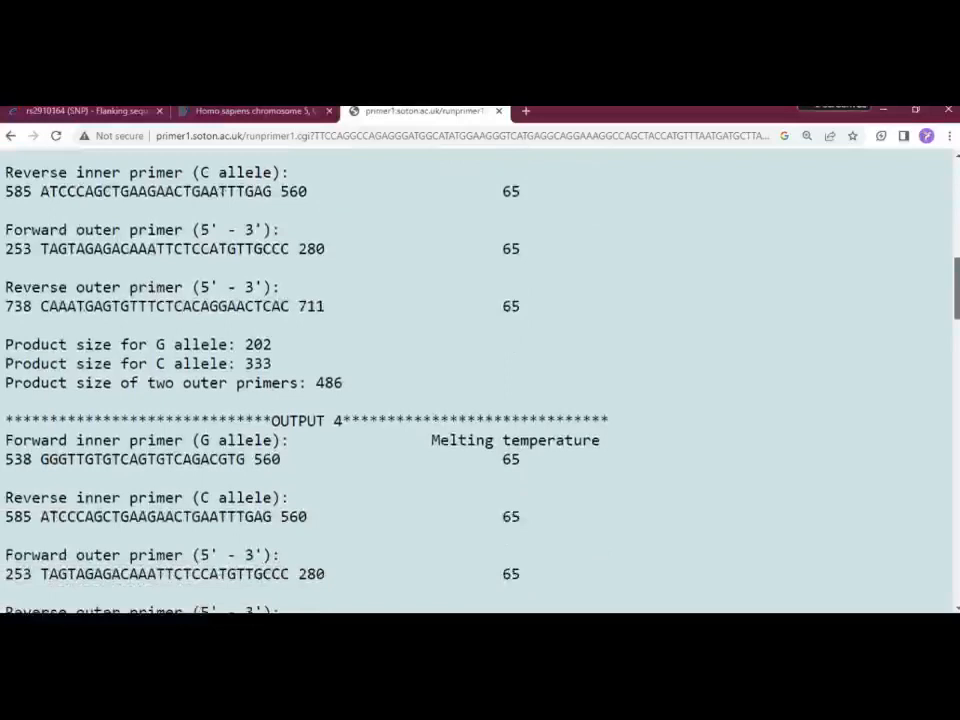
{"action": "scroll", "coordinate": [480, 380], "scroll_direction": "up", "scroll_amount": 1}
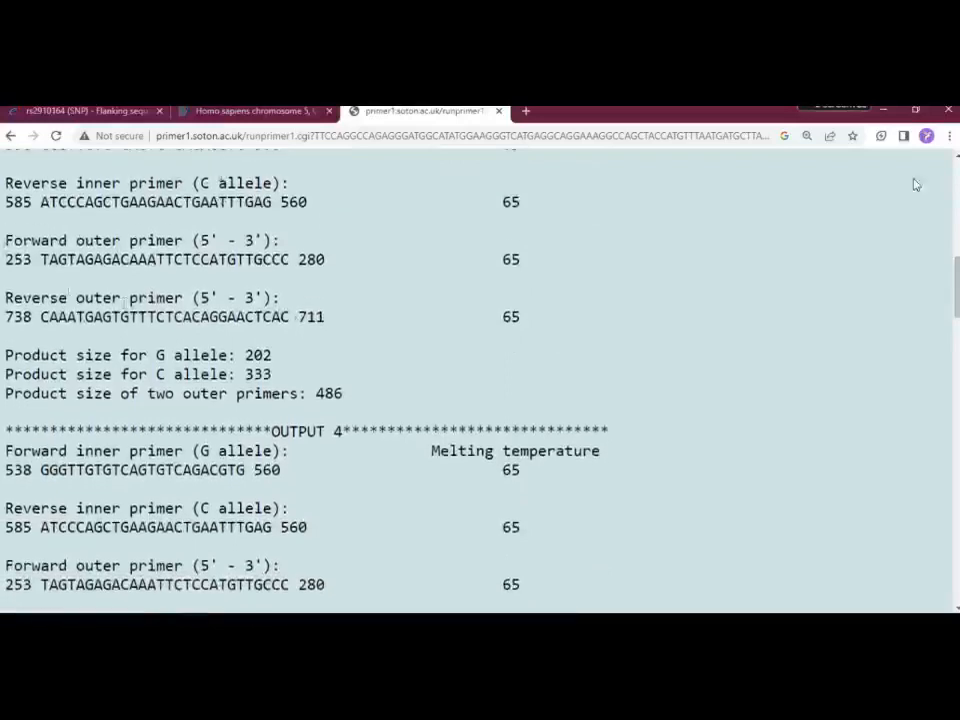
{"action": "scroll", "coordinate": [955, 158], "scroll_direction": "up", "scroll_amount": 1}
{"action": "scroll", "coordinate": [955, 158], "scroll_direction": "up", "scroll_amount": 1}
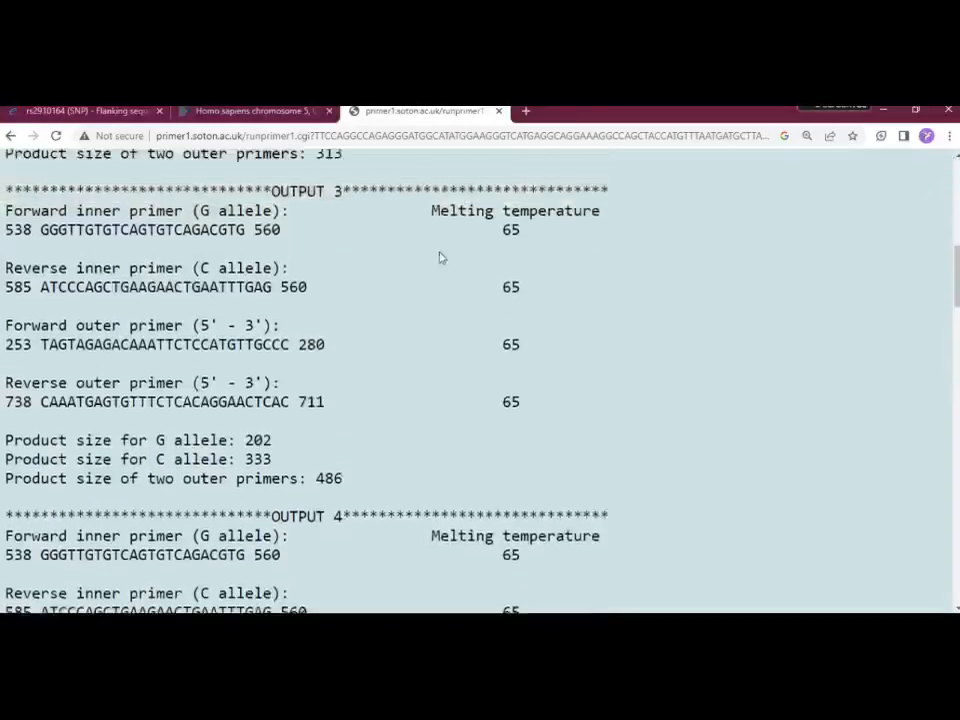
- Copy the OUTPUT 3 primer set, from the forward inner primer through the product size of the two outer primers
{"action": "left_click_drag", "start_coordinate": [50, 189], "coordinate": [103, 189]}
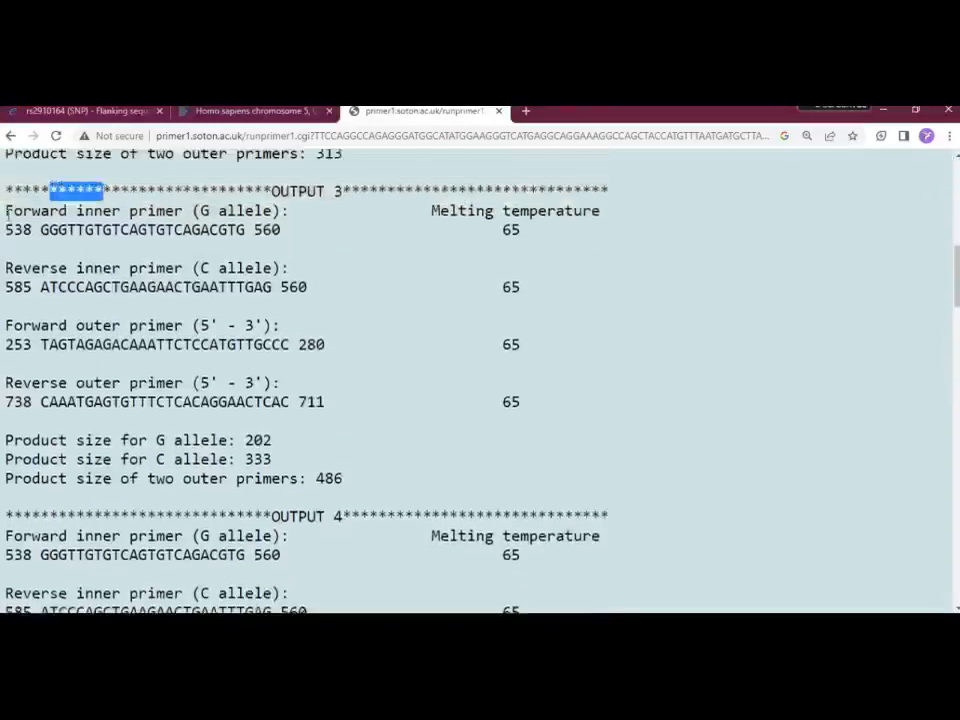
{"action": "left_click_drag", "start_coordinate": [6, 211], "coordinate": [354, 488]}
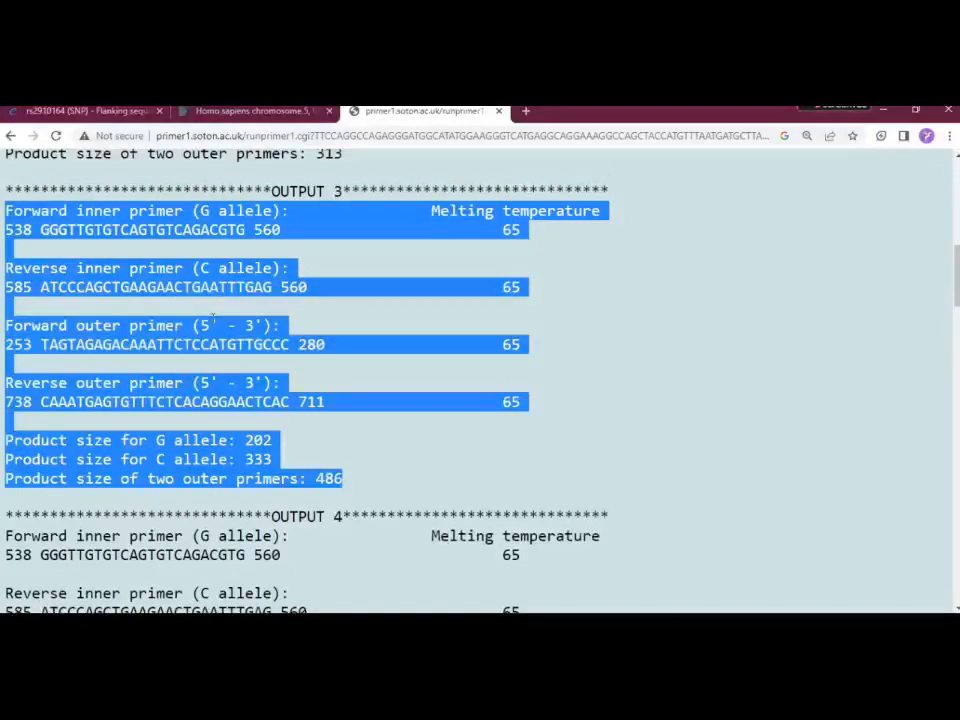
{"action": "right_click", "coordinate": [215, 327]}
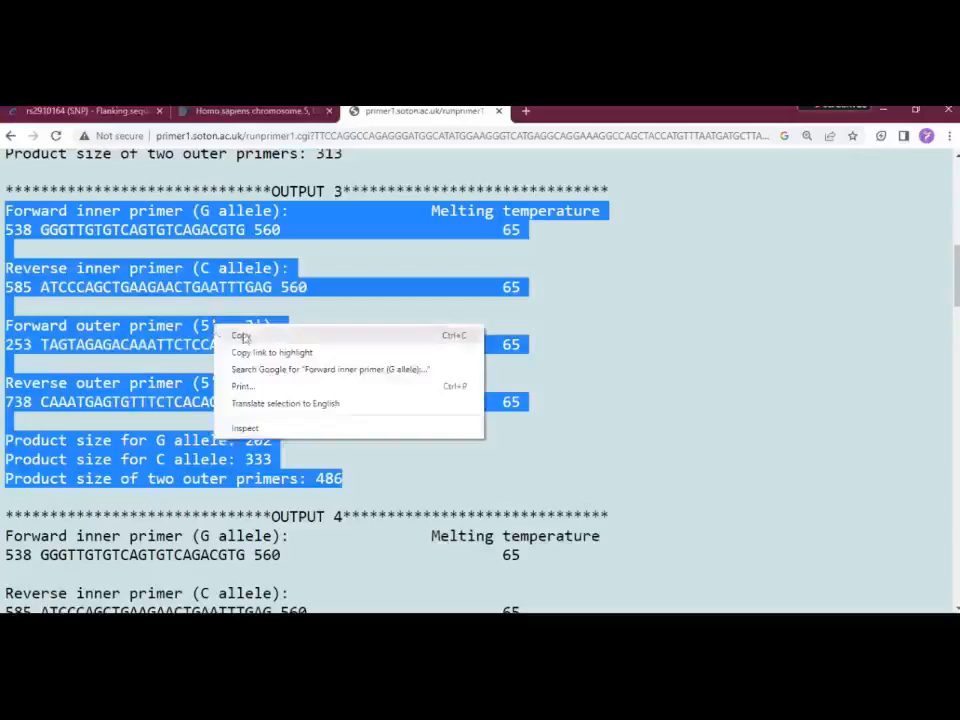
{"action": "left_click", "coordinate": [245, 337]}
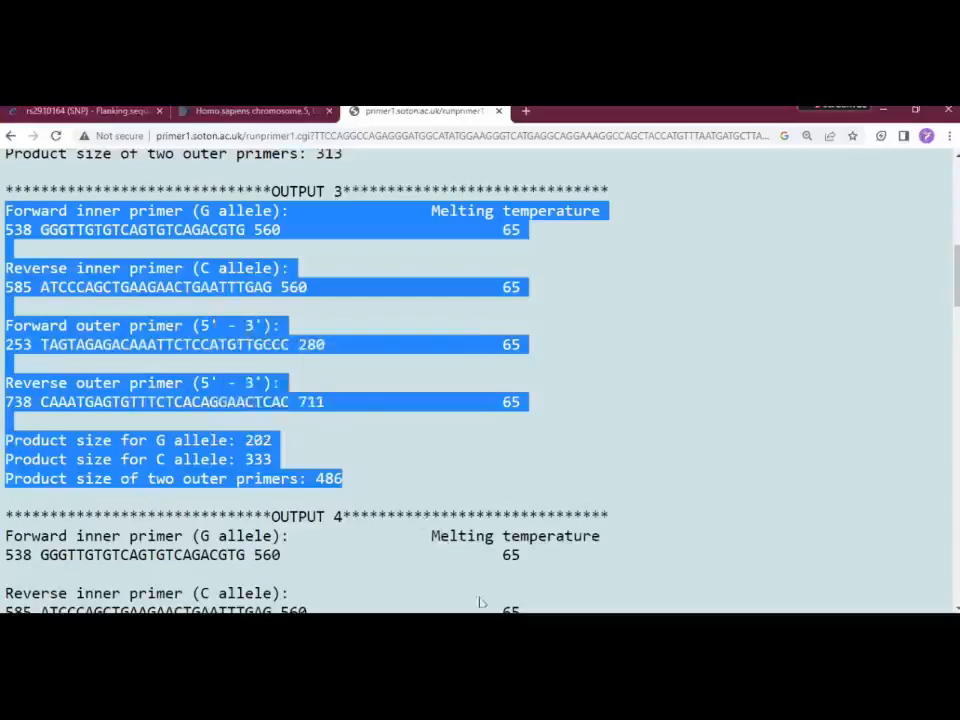
- Switch to rs1111.rtf in Word and paste the copied primer set on a new page after the enlarged sequence, keeping source formatting
{"action": "left_click", "coordinate": [441, 611]}
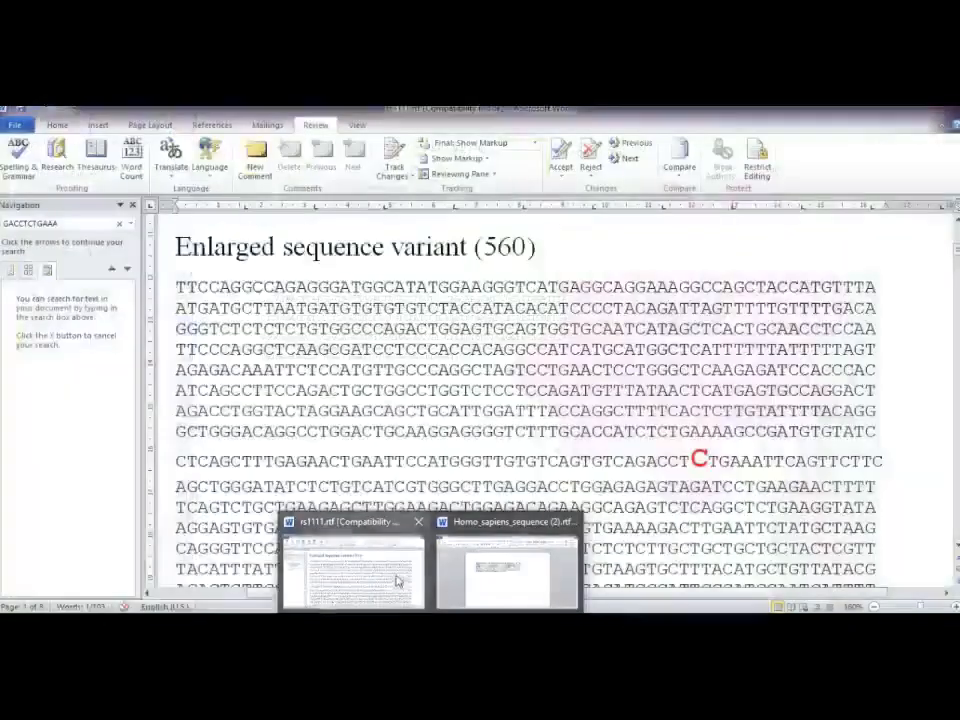
{"action": "left_click", "coordinate": [397, 582]}
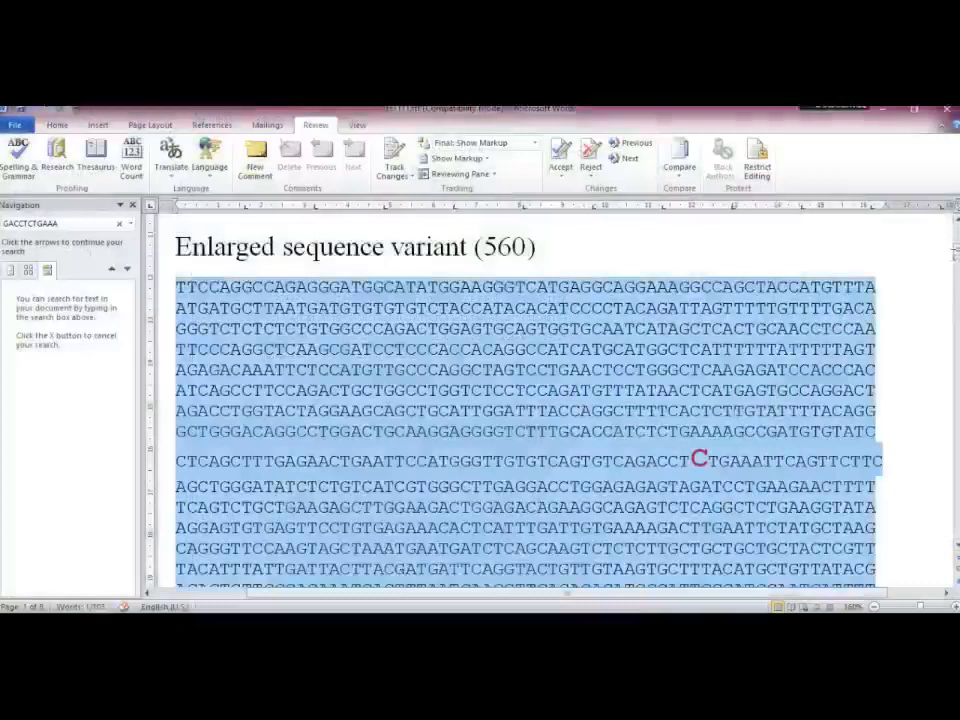
{"action": "mouse_move", "coordinate": [956, 250]}
{"action": "left_mouse_down"}
{"action": "mouse_move", "coordinate": [957, 281]}
{"action": "mouse_move", "coordinate": [957, 255]}
{"action": "left_mouse_up"}
{"action": "left_click", "coordinate": [410, 398]}
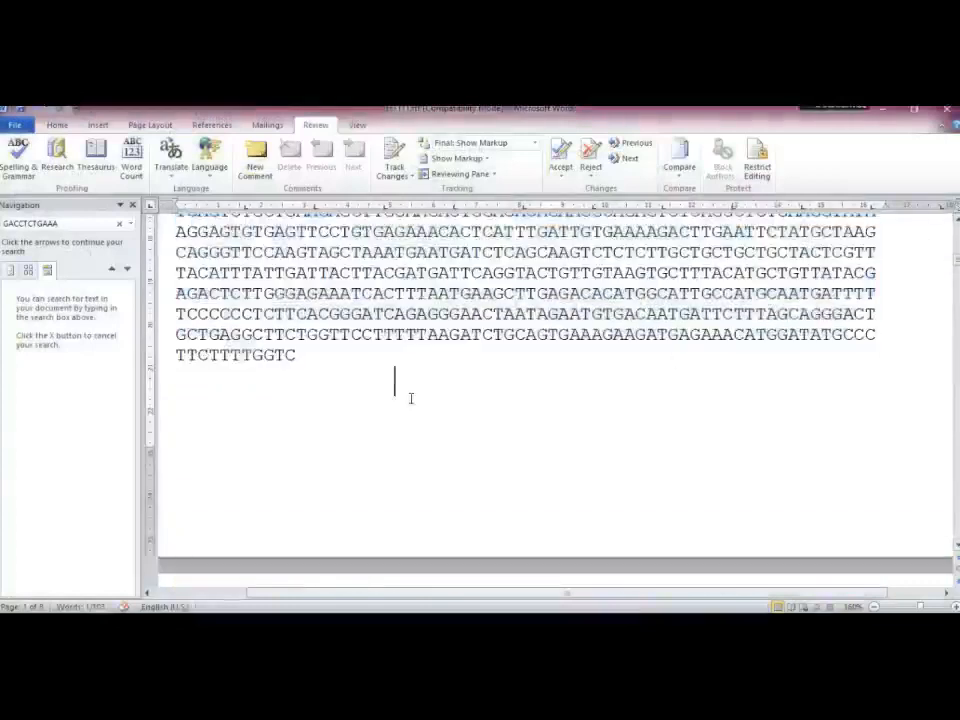
{"action": "key", "text": "ctrl+Return"}
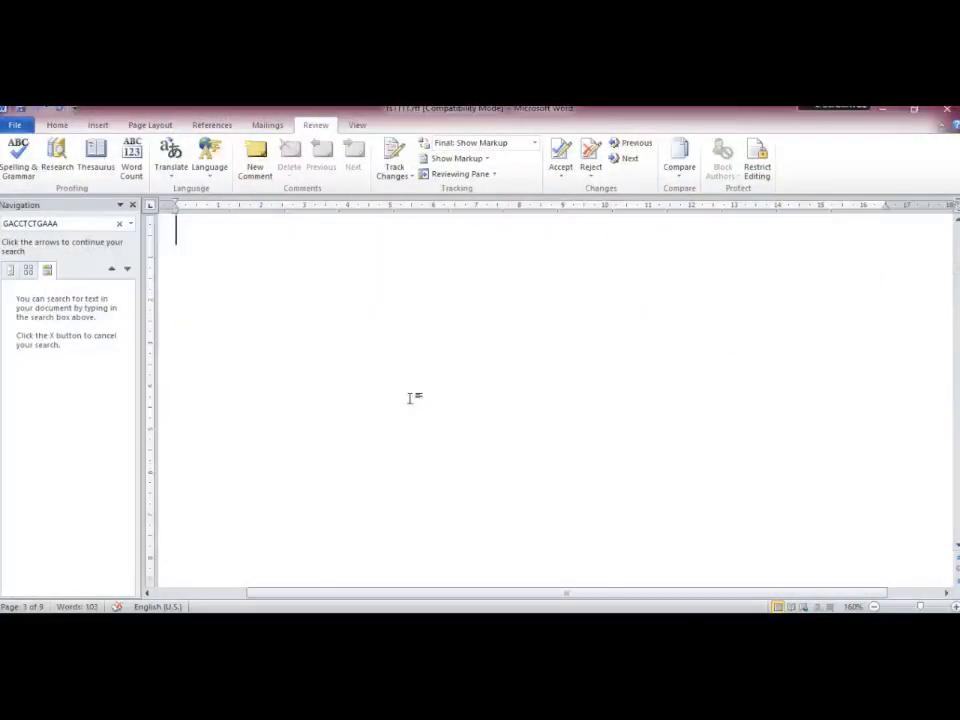
{"action": "right_click", "coordinate": [292, 288]}
{"action": "left_click", "coordinate": [364, 343]}
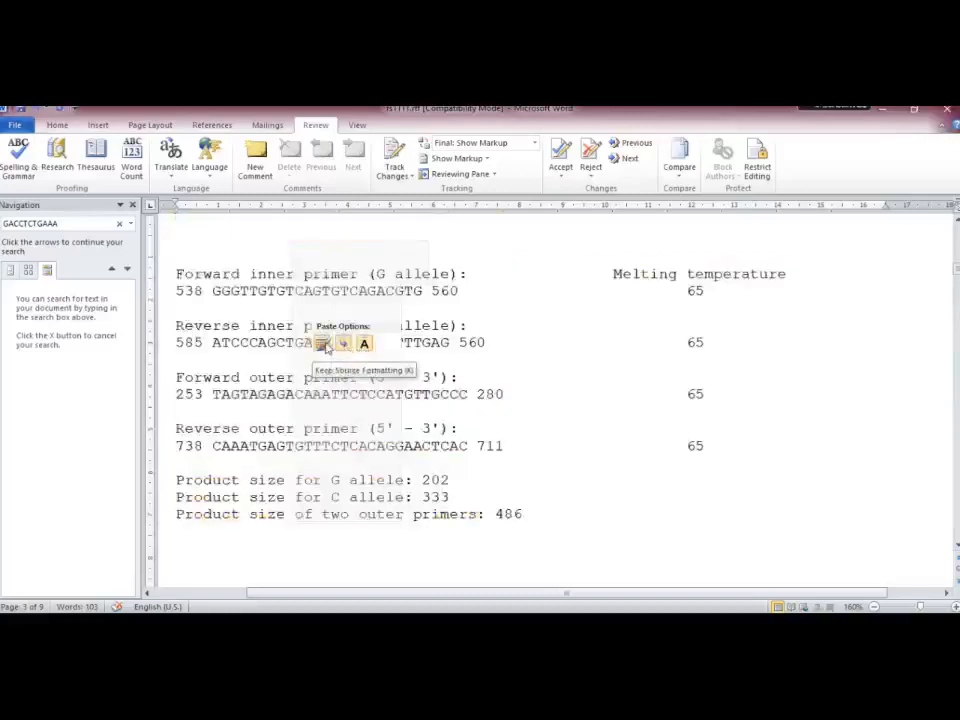
{"action": "left_click", "coordinate": [322, 344]}
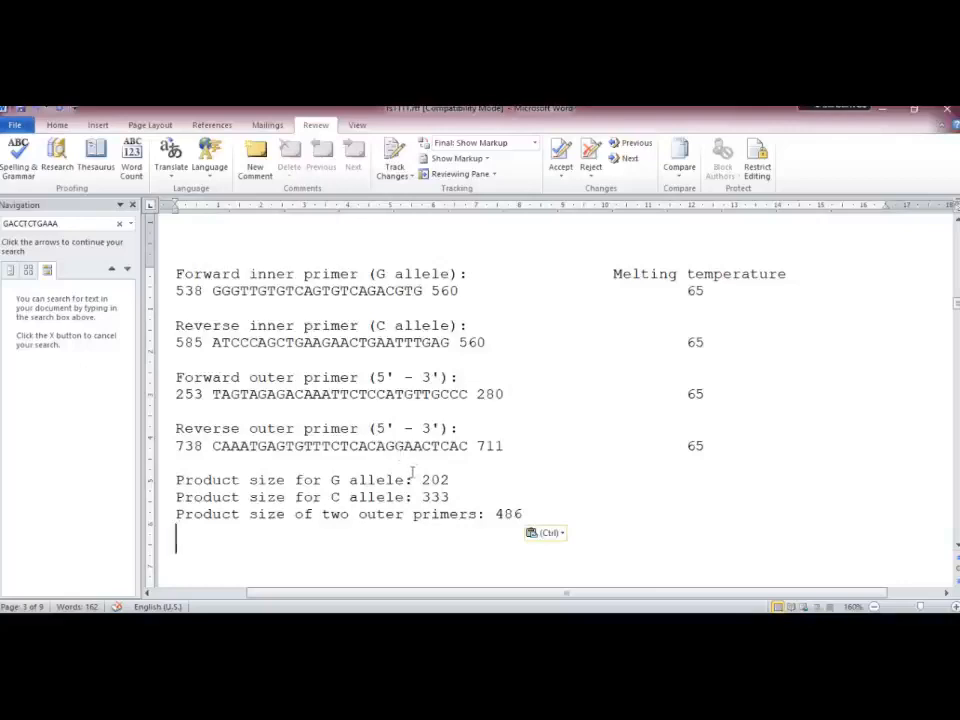
- Examine the pasted product sizes for the G allele, the C allele and the two outer primers
{"action": "left_click_drag", "start_coordinate": [331, 480], "coordinate": [459, 481]}
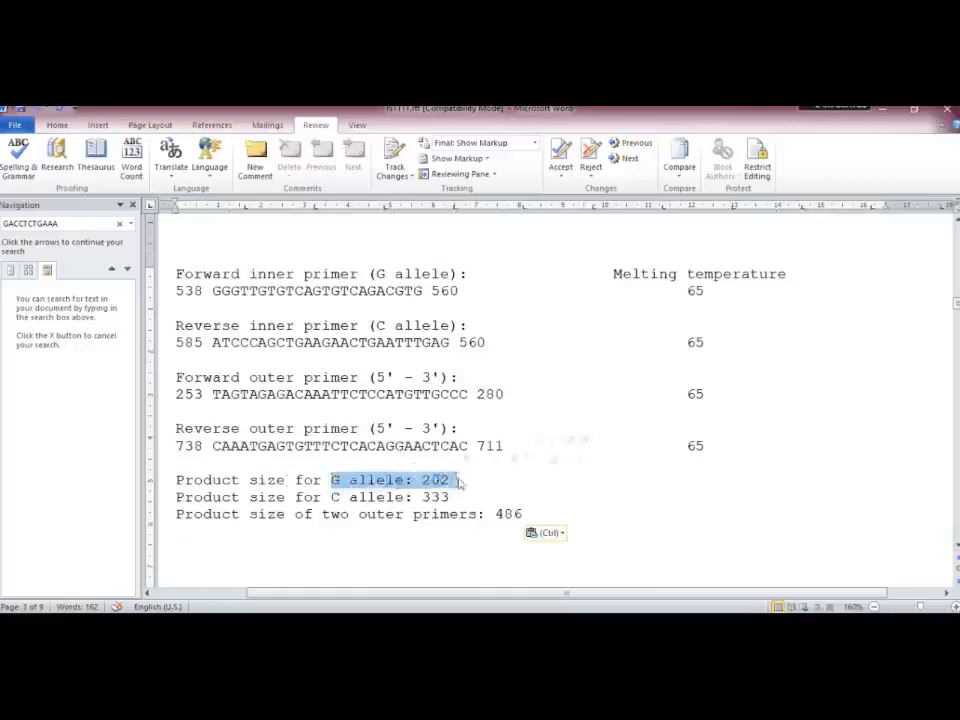
{"action": "left_click_drag", "start_coordinate": [332, 497], "coordinate": [451, 497]}
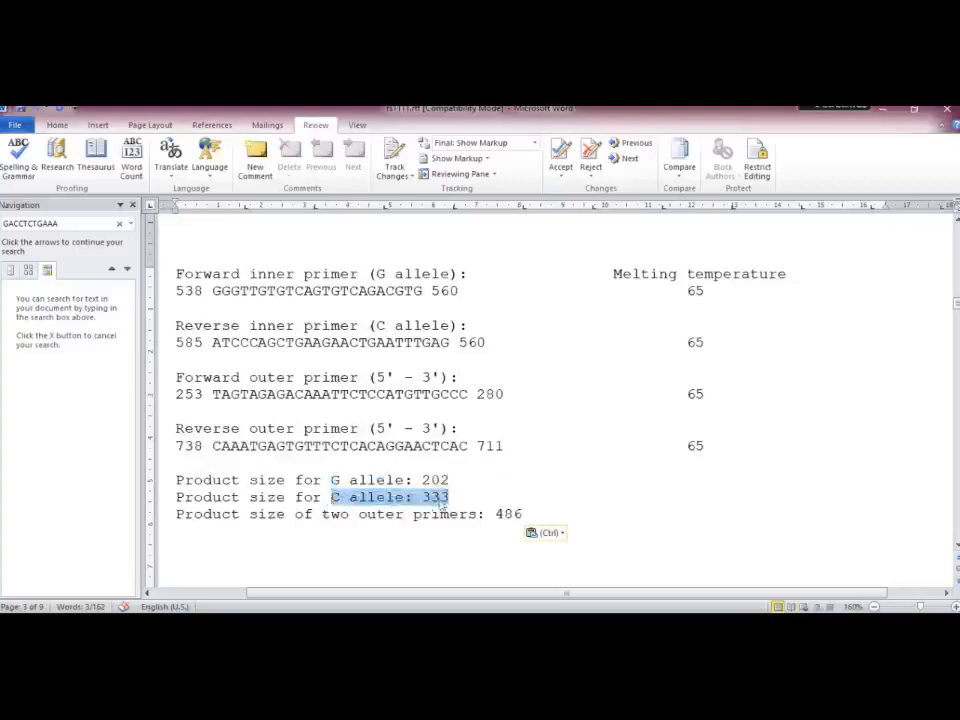
{"action": "left_click", "coordinate": [413, 514]}
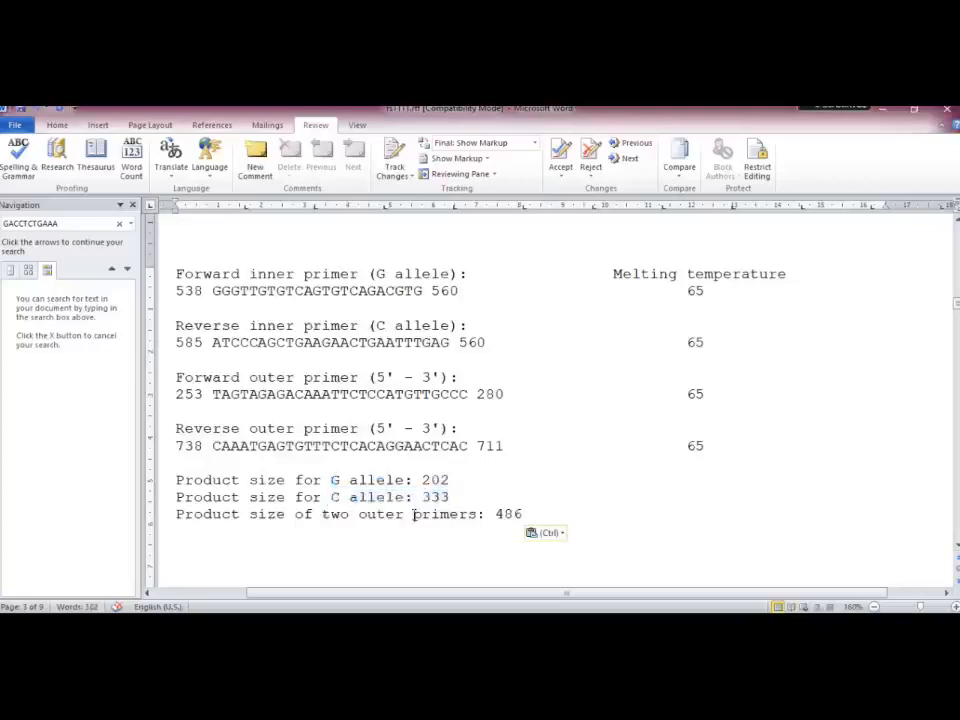
{"action": "left_click_drag", "start_coordinate": [446, 478], "coordinate": [440, 492]}
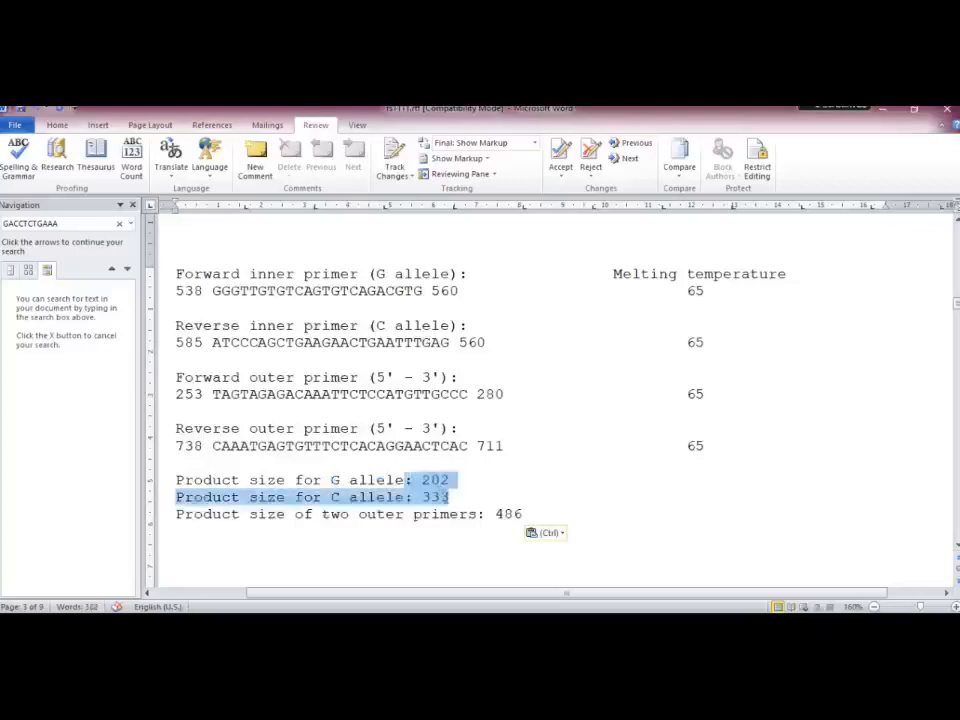
{"action": "left_click", "coordinate": [455, 497]}
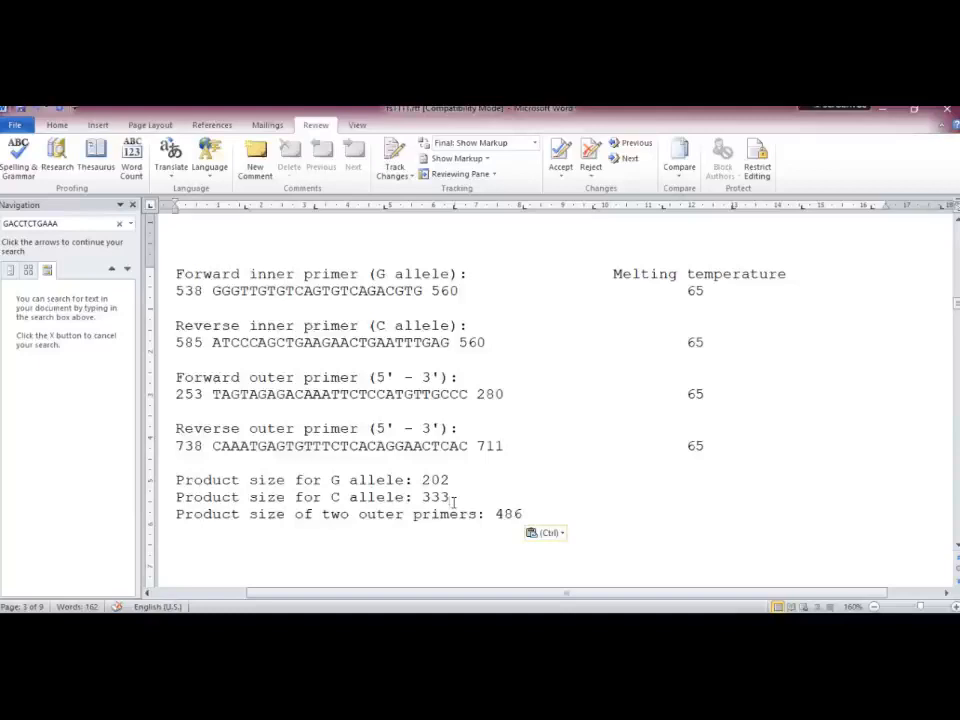
{"action": "left_click_drag", "start_coordinate": [405, 480], "coordinate": [524, 514]}
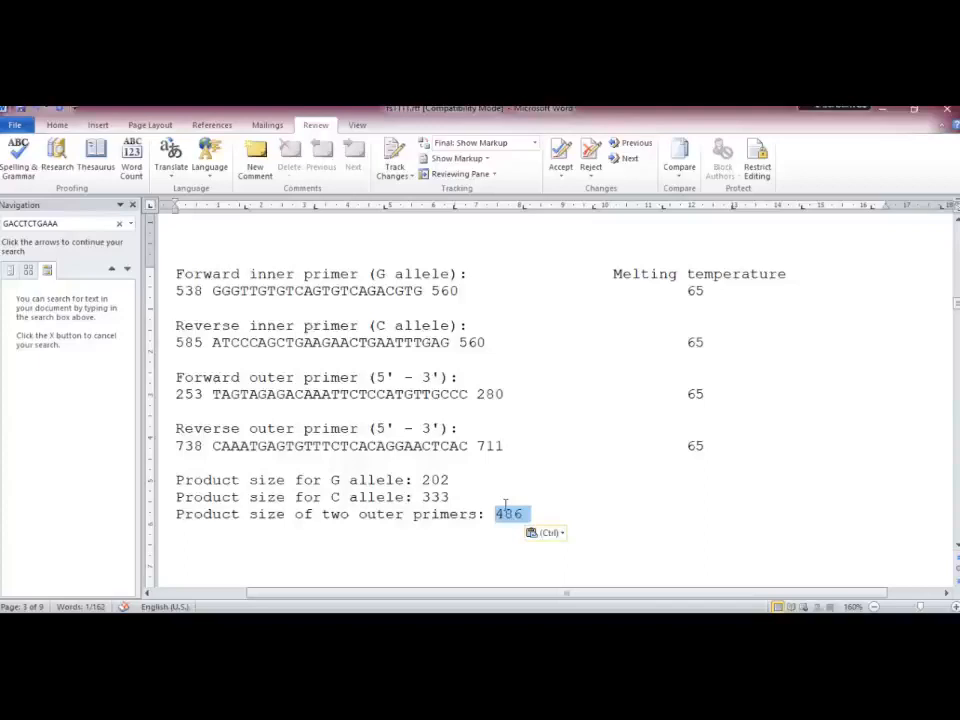
- Review the melting temperatures and sequences of the pasted inner and outer primers
{"action": "left_click_drag", "start_coordinate": [432, 291], "coordinate": [703, 446]}
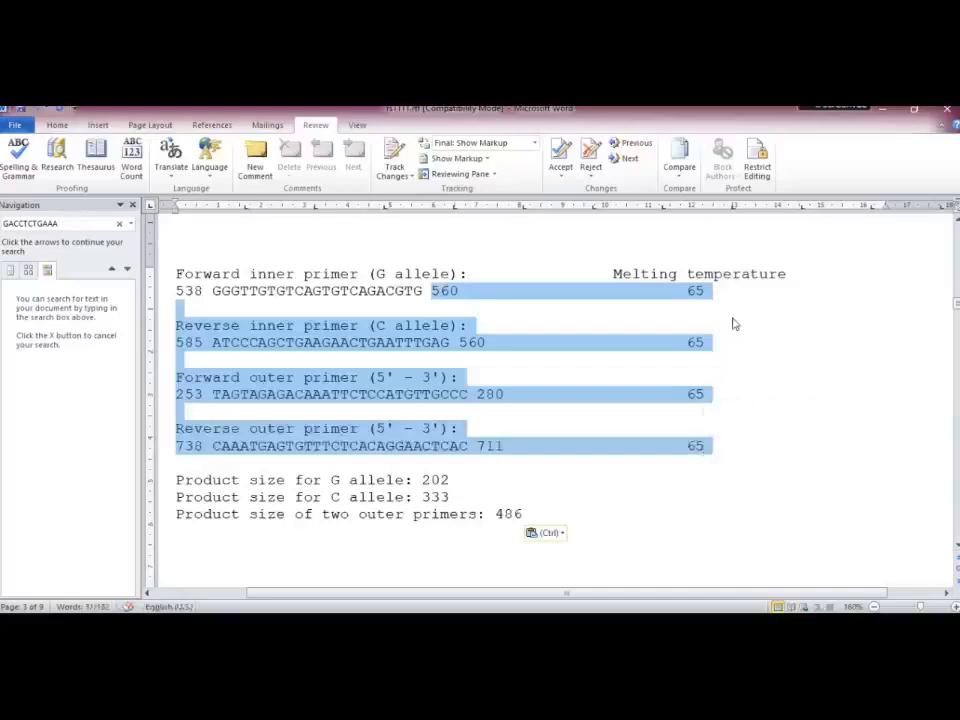
{"action": "left_click", "coordinate": [733, 323]}
{"action": "left_click_drag", "start_coordinate": [700, 343], "coordinate": [490, 381]}
{"action": "left_click", "coordinate": [686, 290]}
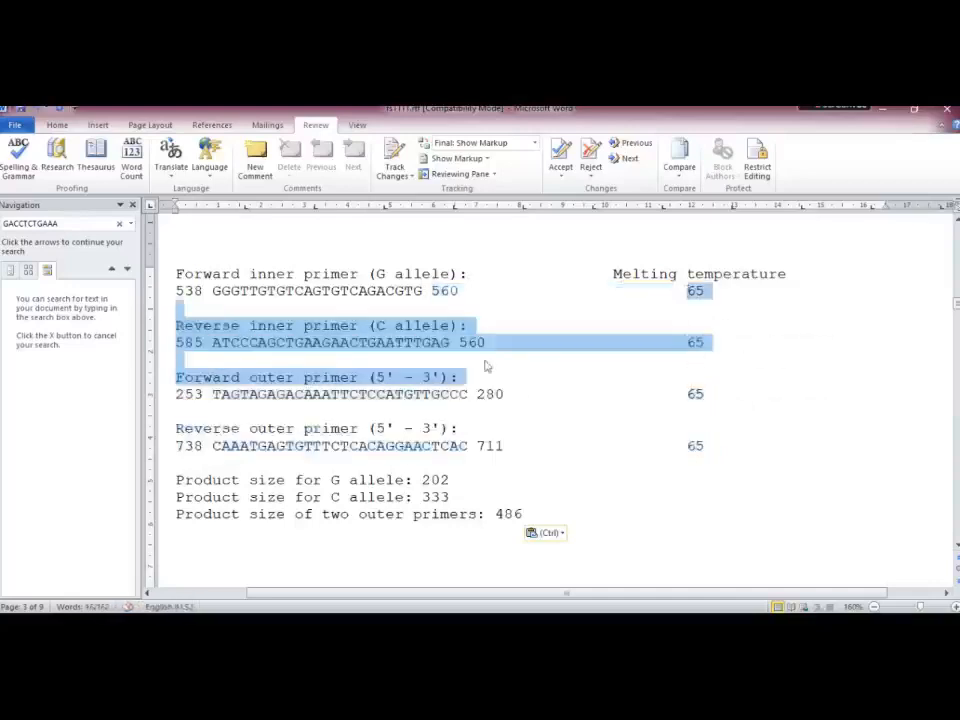
{"action": "left_click", "coordinate": [490, 381]}
{"action": "left_click_drag", "start_coordinate": [178, 323], "coordinate": [253, 446]}
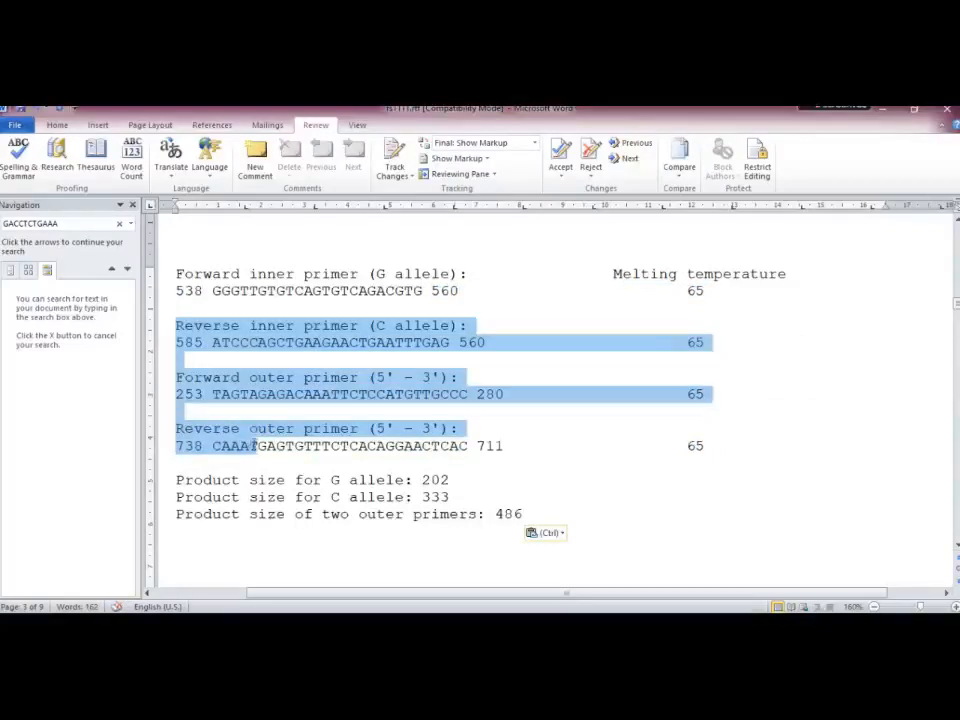
{"action": "left_click_drag", "start_coordinate": [177, 274], "coordinate": [462, 438]}
{"action": "left_click_drag", "start_coordinate": [405, 446], "coordinate": [507, 446]}
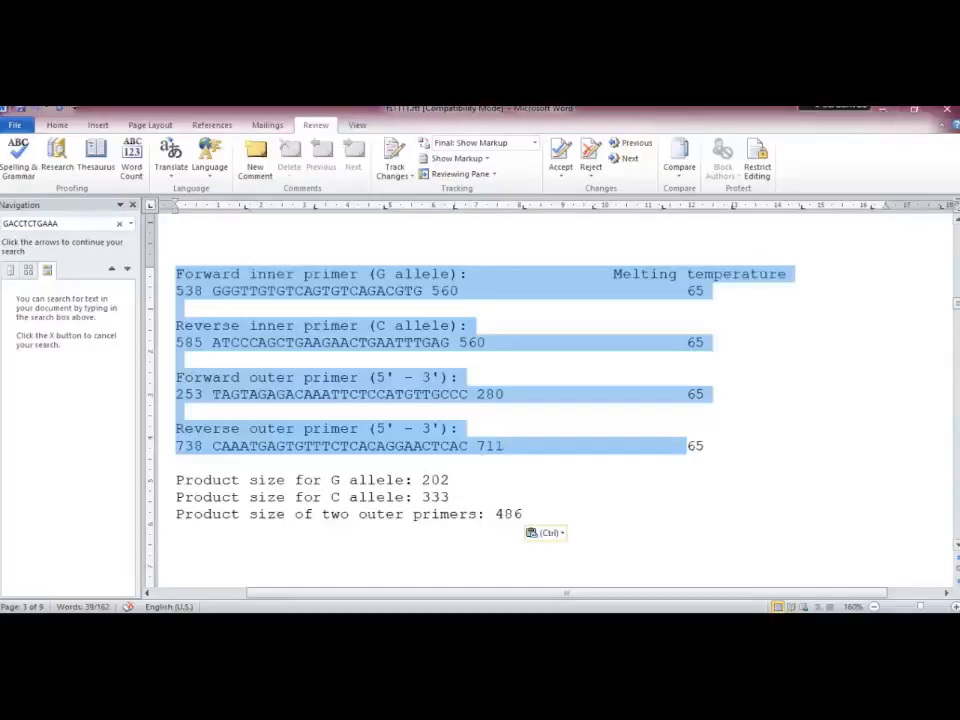
{"action": "left_click_drag", "start_coordinate": [956, 312], "coordinate": [956, 318]}
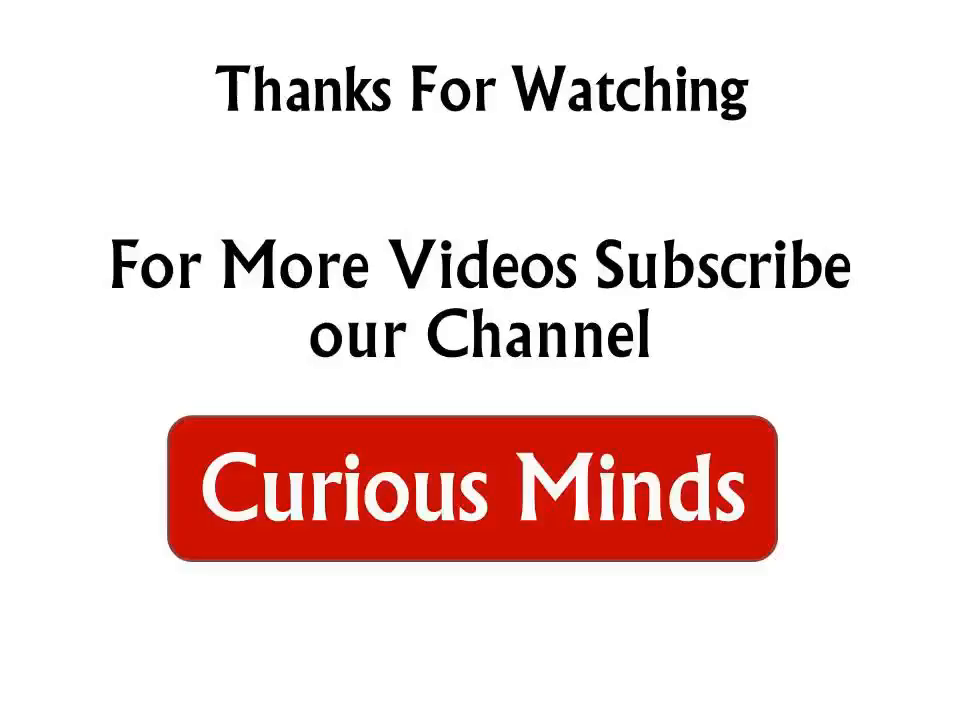